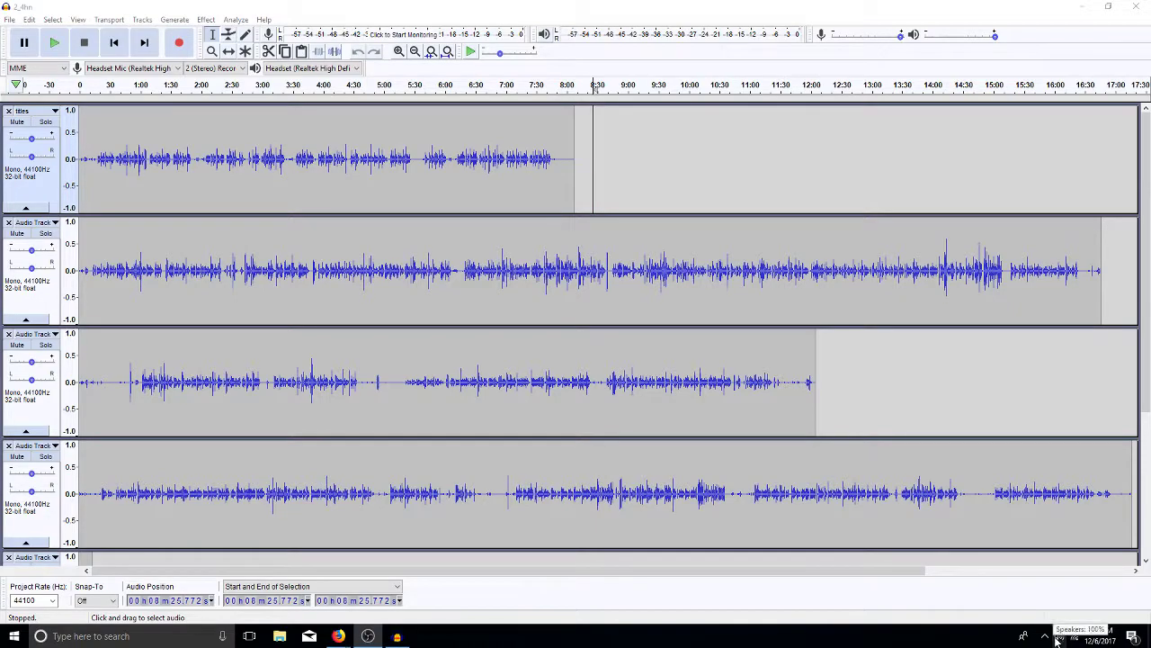
- Disable the Realtek Headset output in the Windows playback devices, leave Speakers enabled, and accept the sound settings
{"action": "right_click", "coordinate": [1057, 637]}
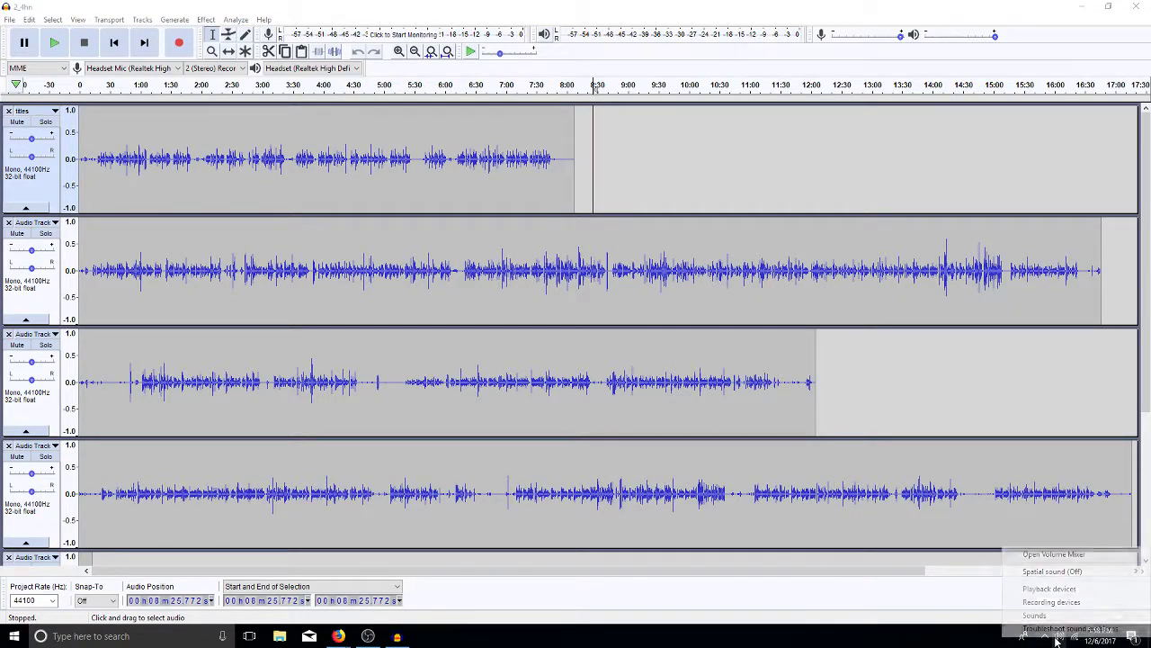
{"action": "left_click", "coordinate": [1050, 590]}
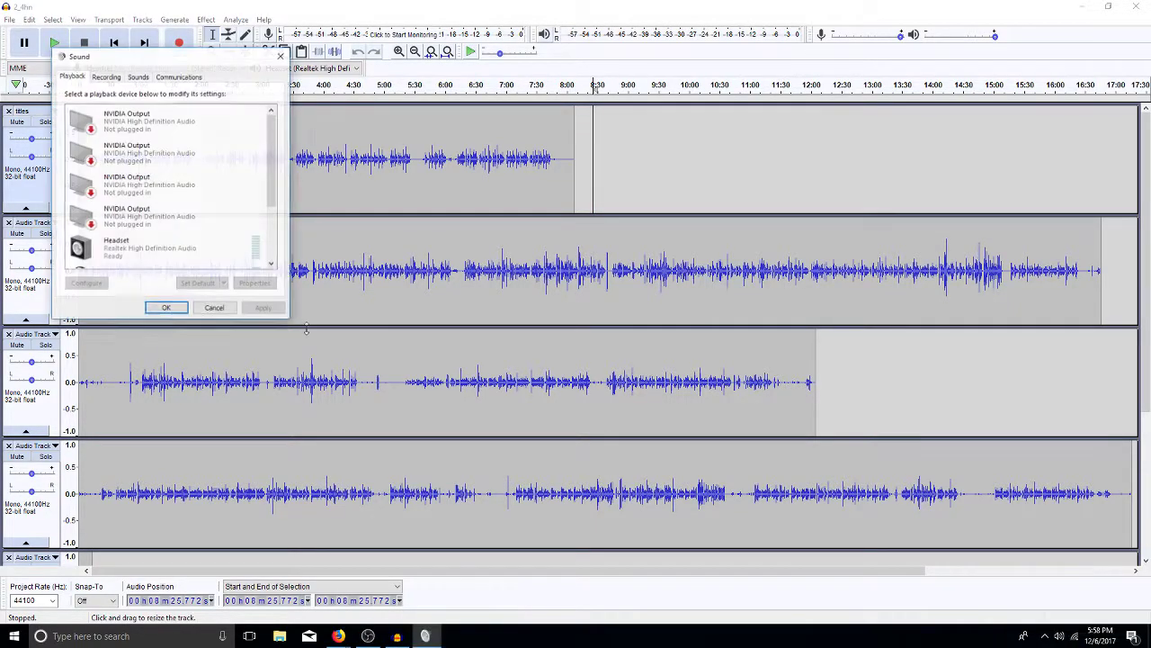
{"action": "left_click", "coordinate": [274, 265]}
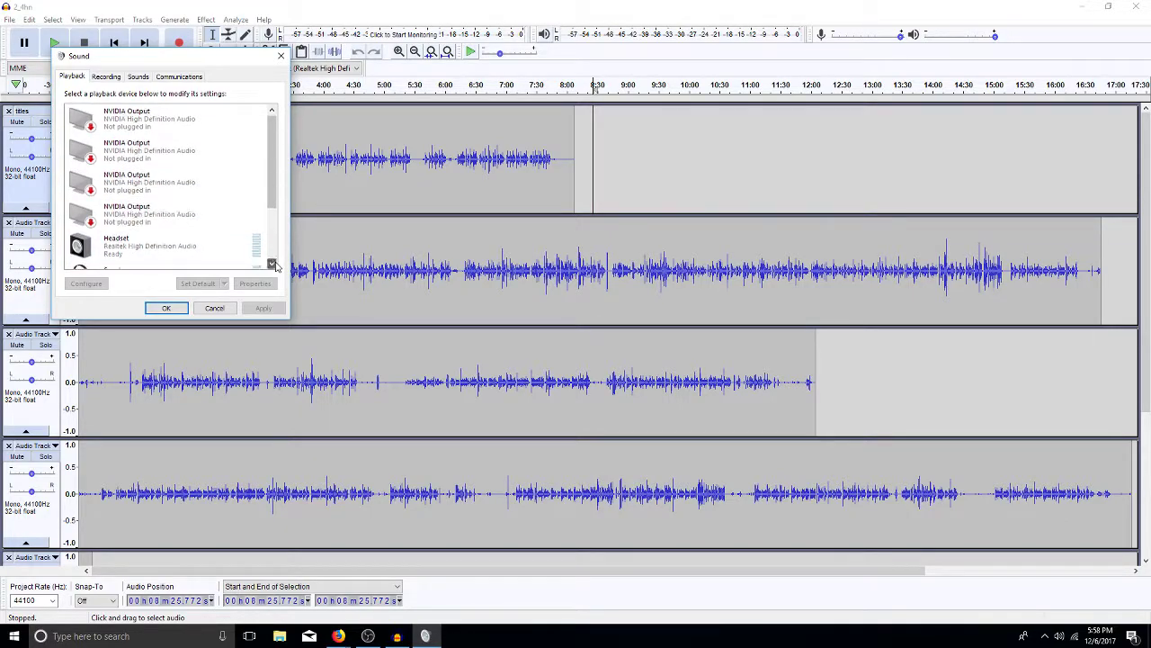
{"action": "left_click", "coordinate": [274, 265]}
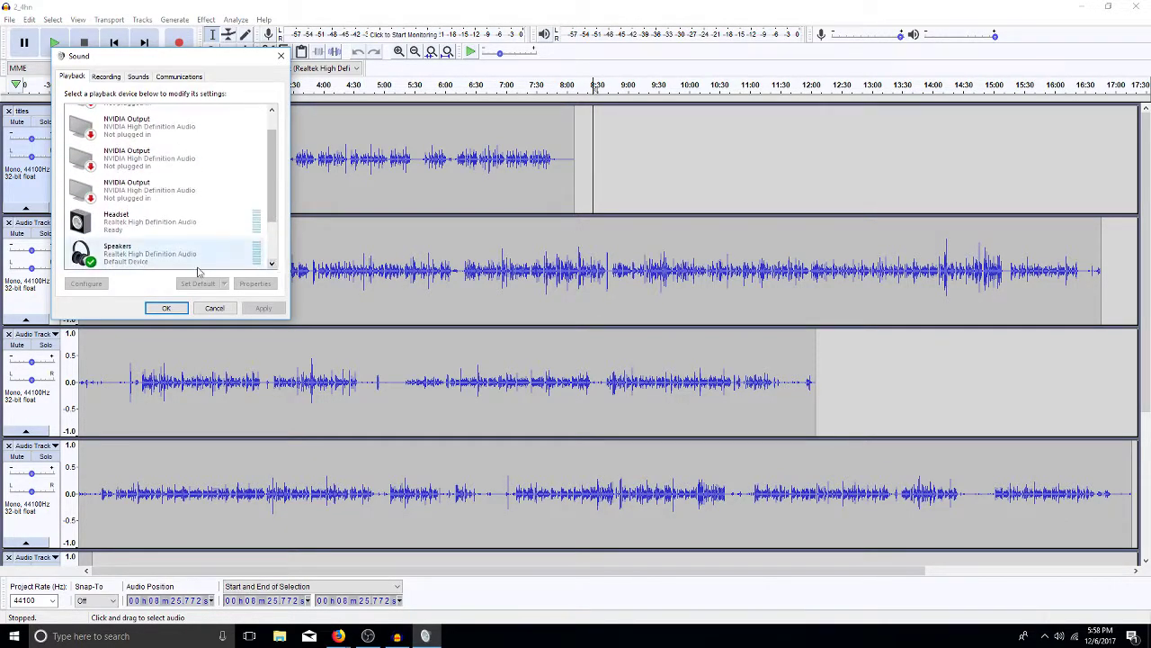
{"action": "left_click", "coordinate": [150, 262]}
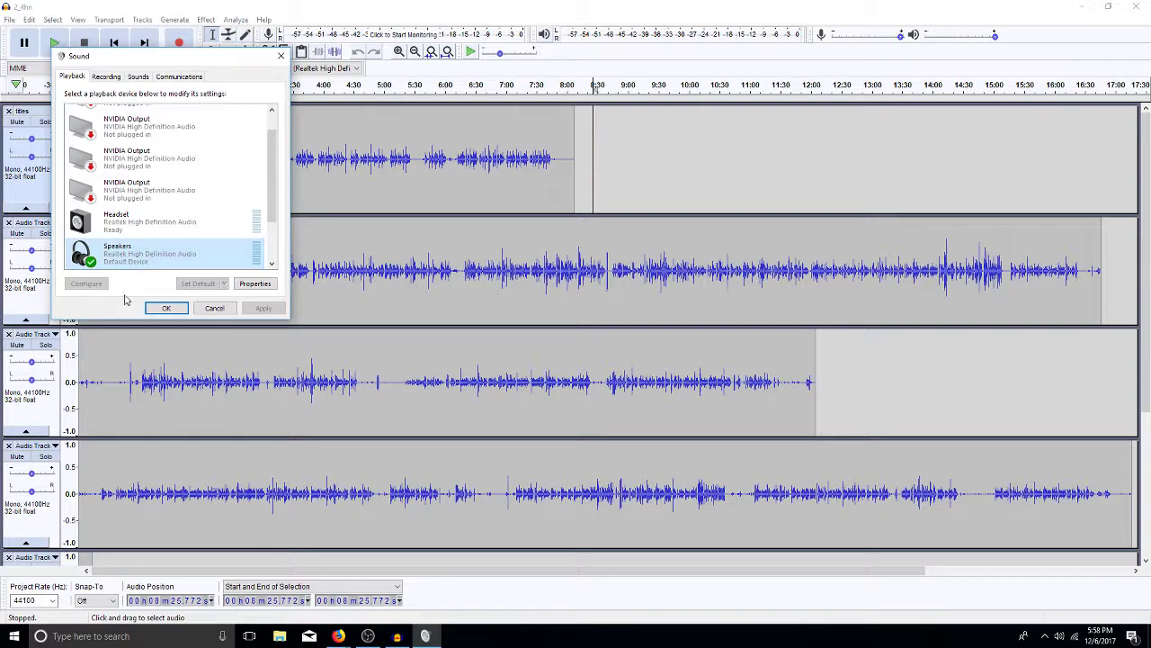
{"action": "right_click", "coordinate": [144, 258]}
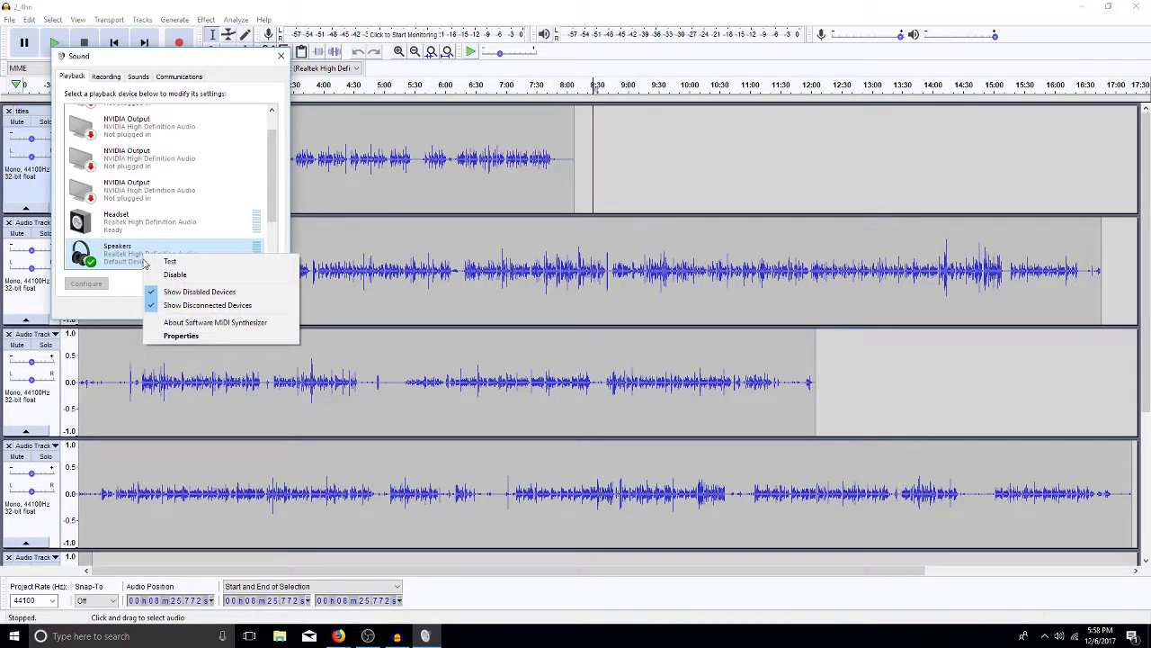
{"action": "left_click", "coordinate": [144, 255]}
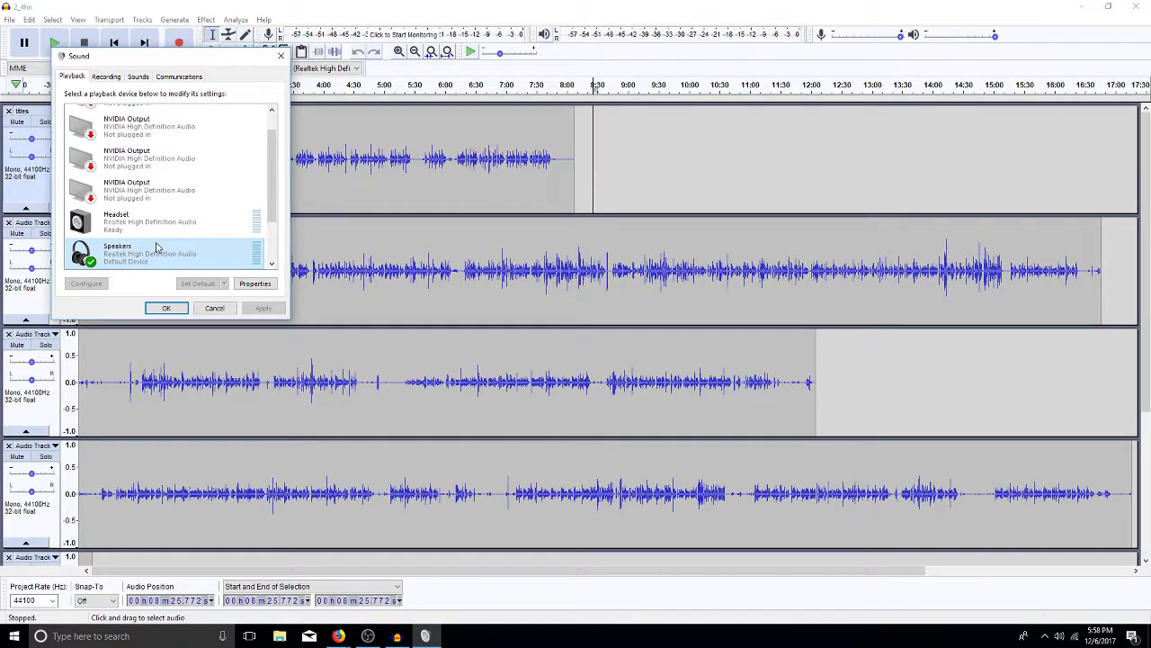
{"action": "right_click", "coordinate": [154, 224]}
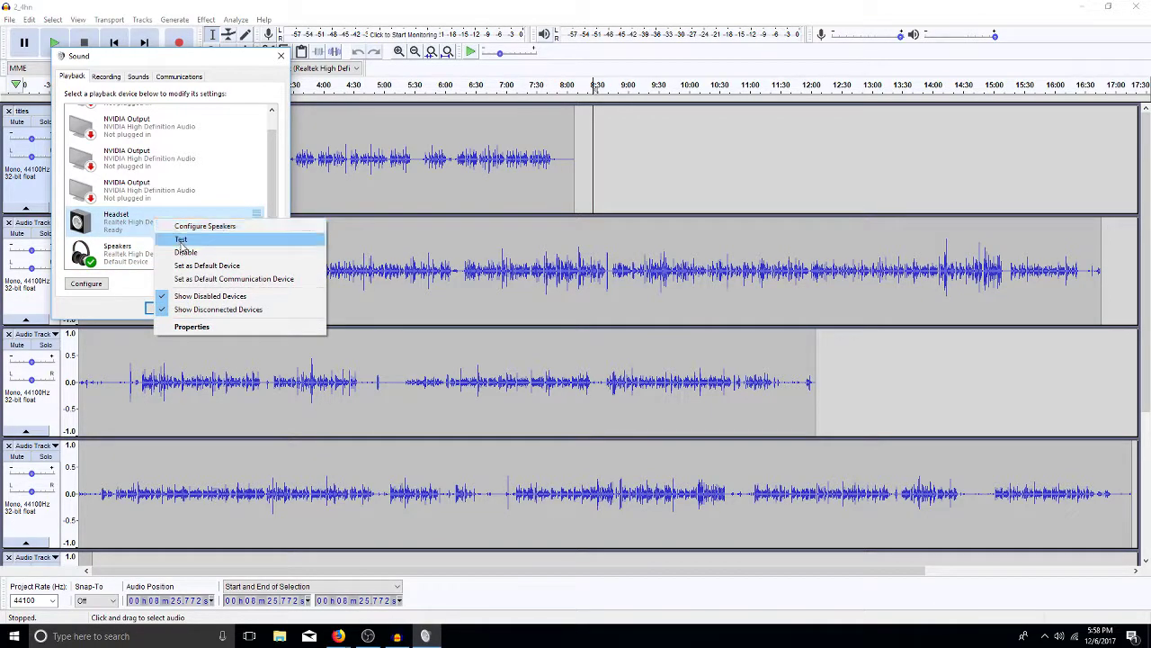
{"action": "left_click", "coordinate": [185, 254]}
{"action": "left_click", "coordinate": [168, 262]}
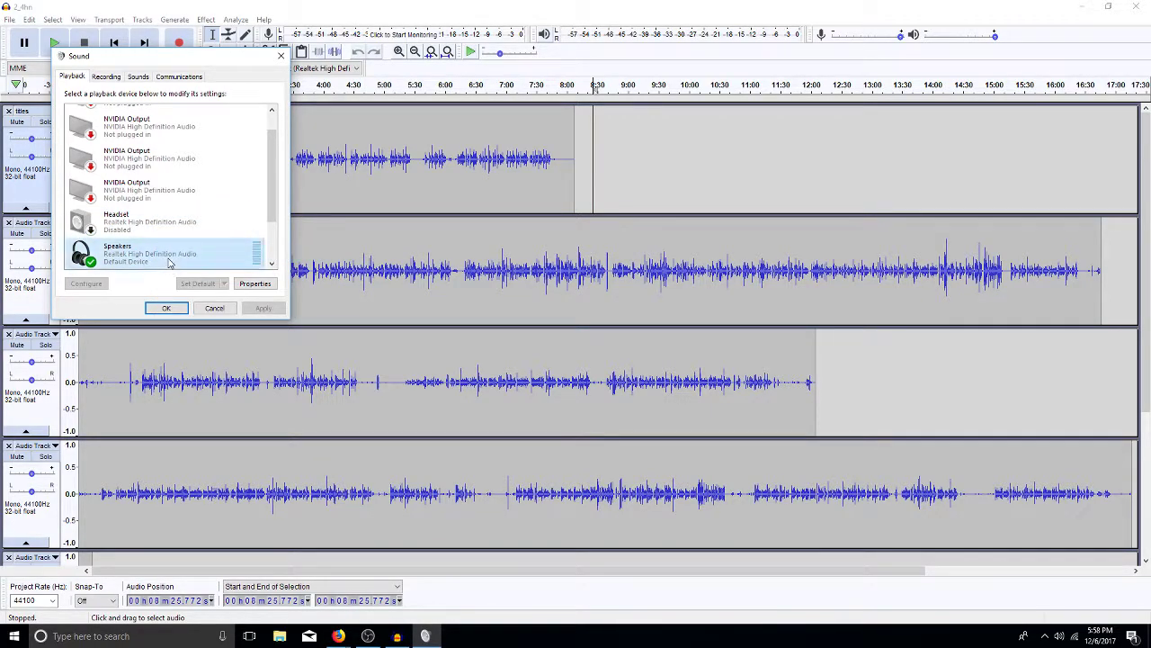
{"action": "left_click", "coordinate": [168, 308]}
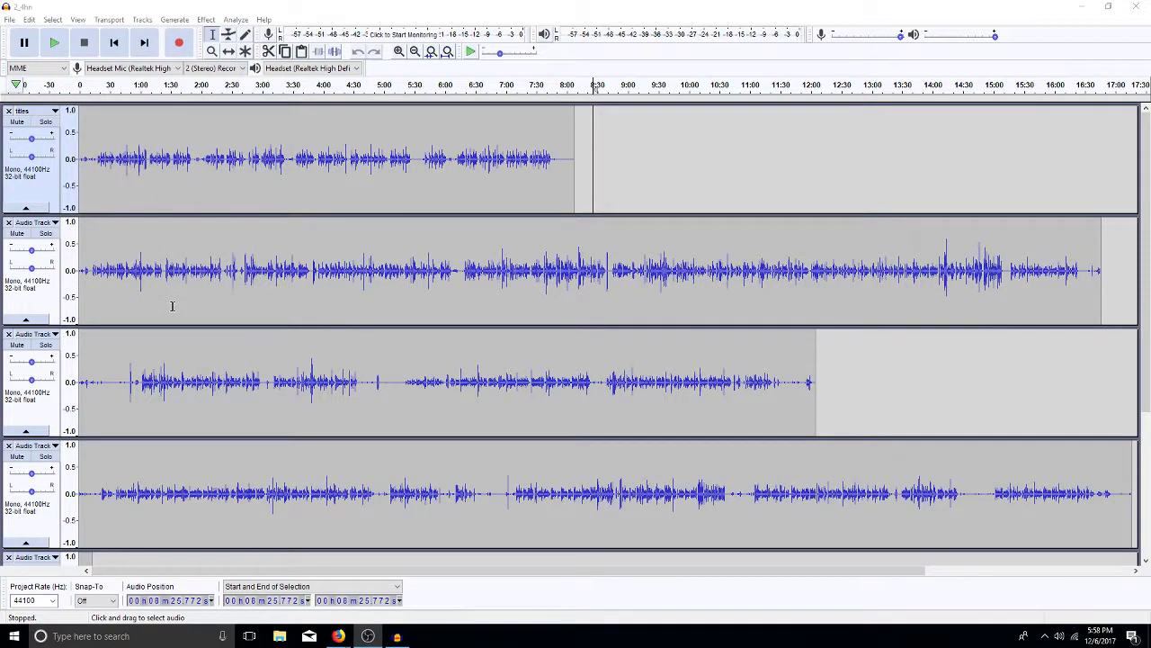
- Test the sound by briefly playing the project from about 13:29 on the fourth track, and stop playback
{"action": "left_click", "coordinate": [900, 481]}
{"action": "key", "text": "space"}
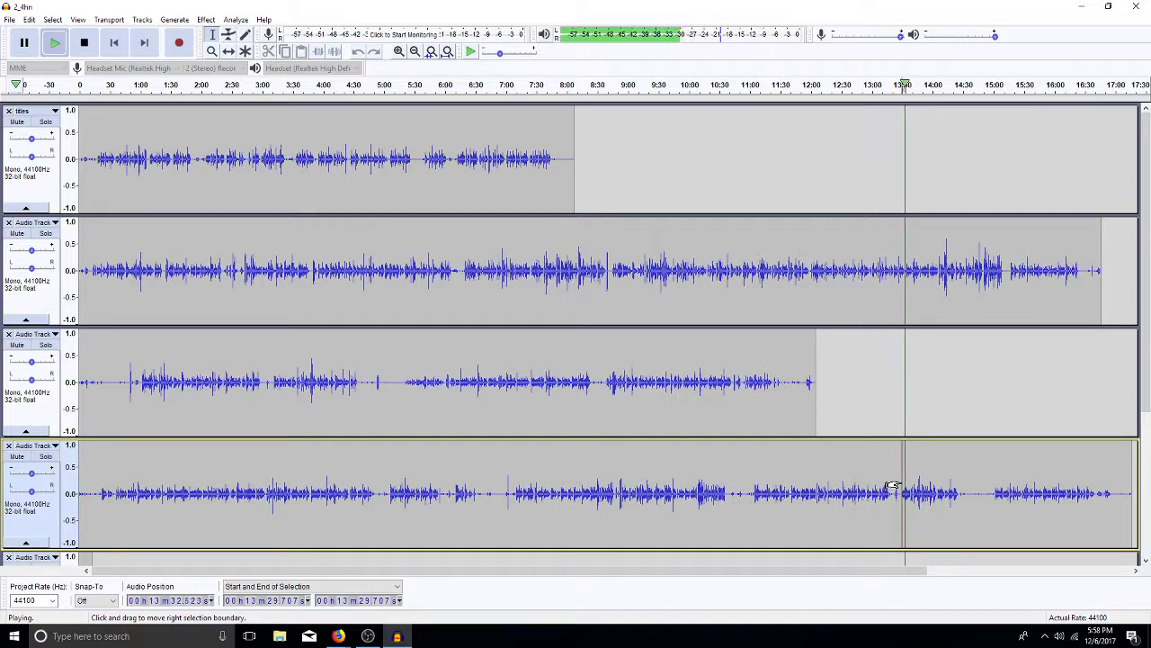
{"action": "key", "text": "space"}
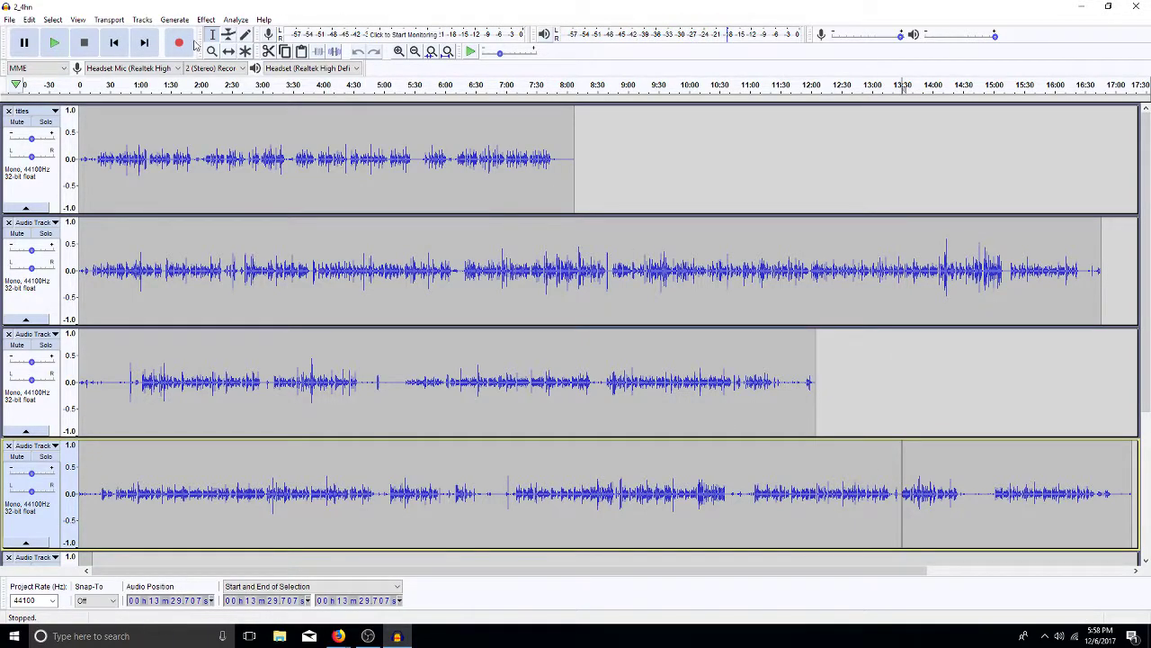
{"action": "left_click", "coordinate": [426, 198]}
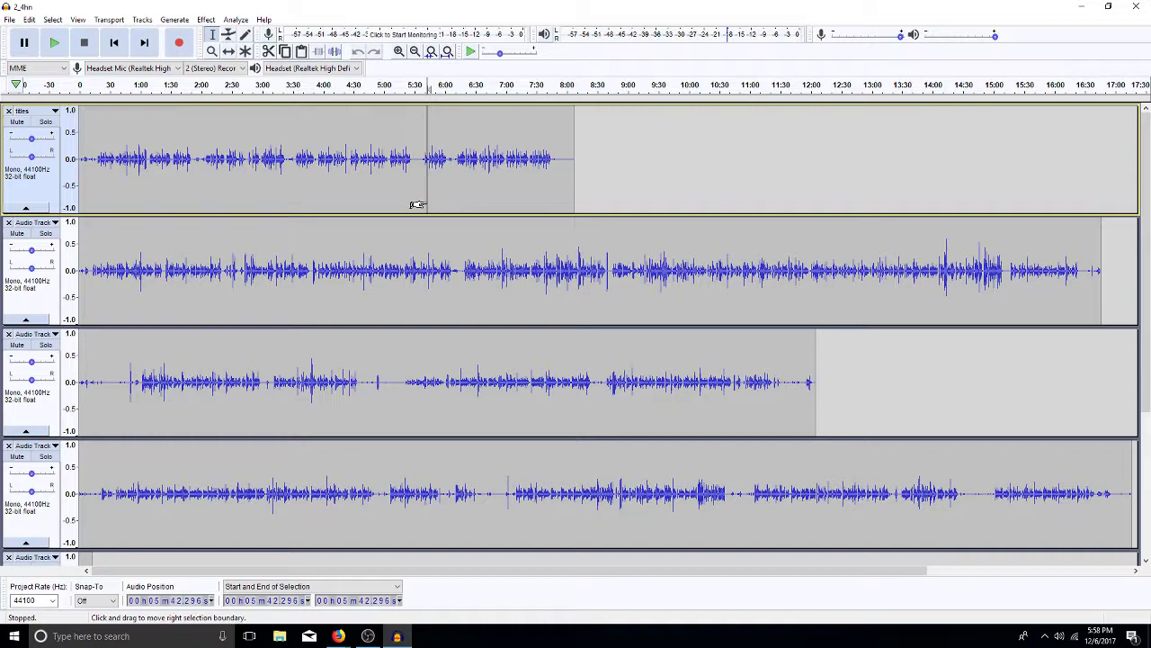
- Re-enable the Realtek Headset output in the Windows playback devices and set it as the default device
{"action": "left_click", "coordinate": [1060, 636]}
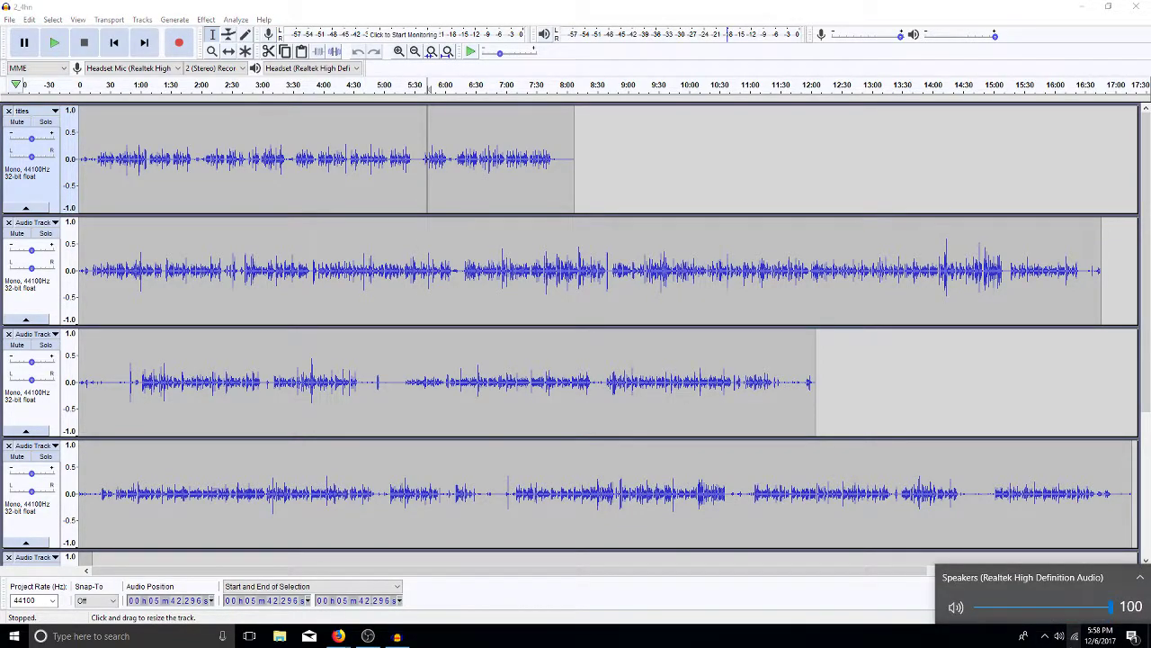
{"action": "right_click", "coordinate": [1060, 636]}
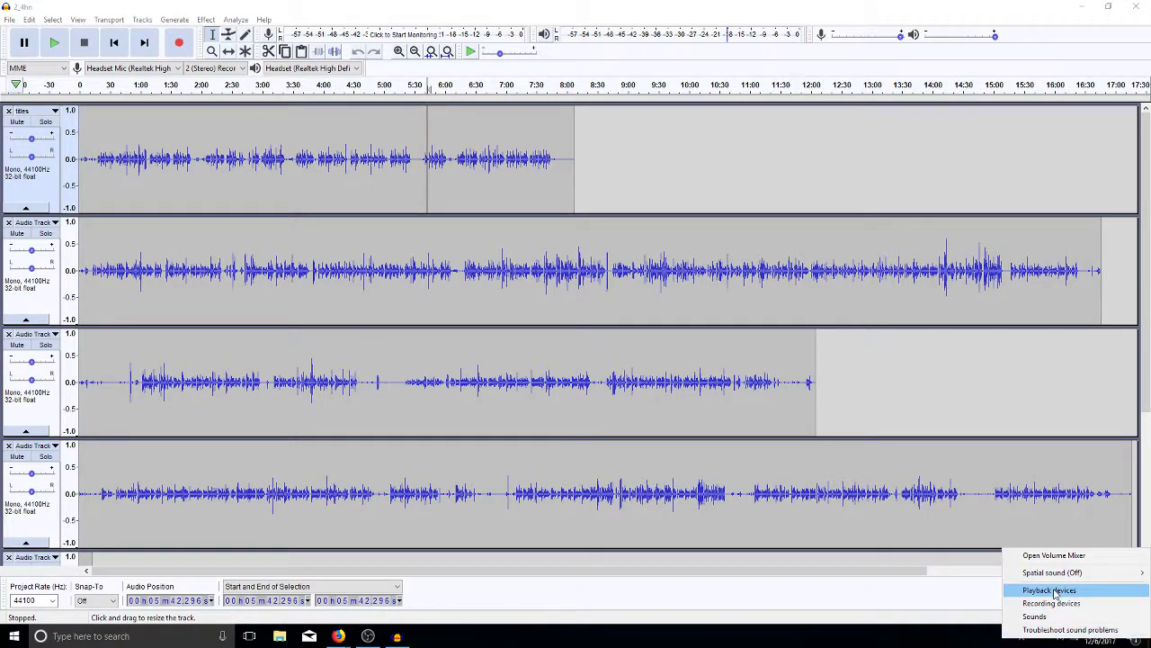
{"action": "left_click", "coordinate": [1049, 590]}
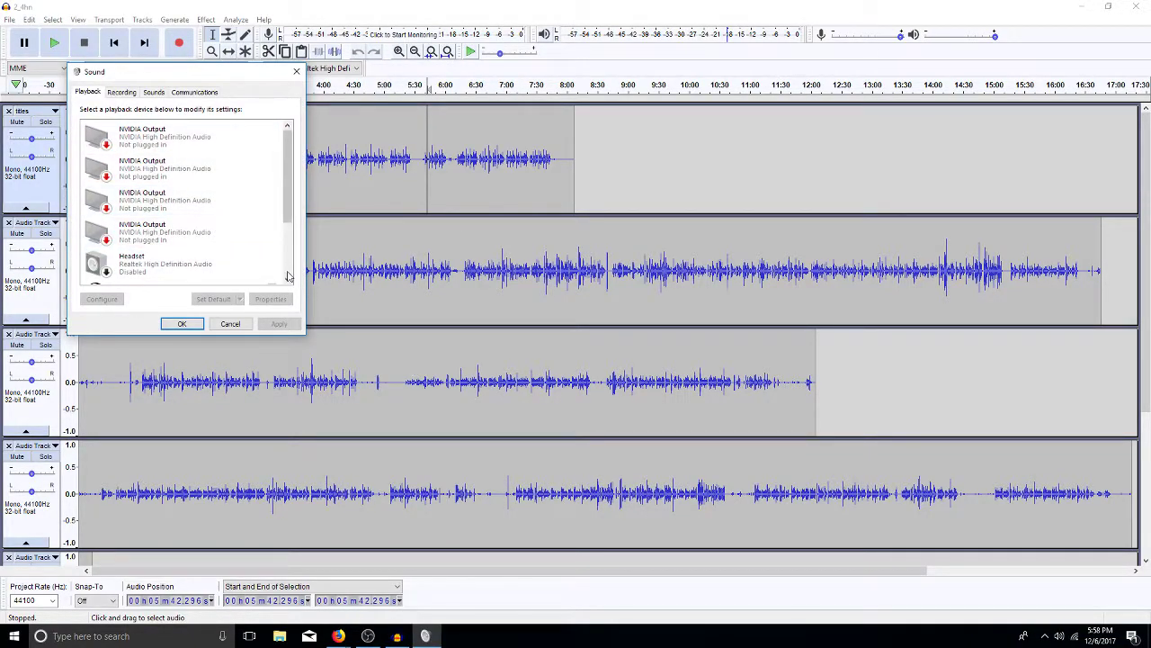
{"action": "scroll", "coordinate": [207, 234], "scroll_direction": "down", "scroll_amount": 2}
{"action": "left_click", "coordinate": [153, 203]}
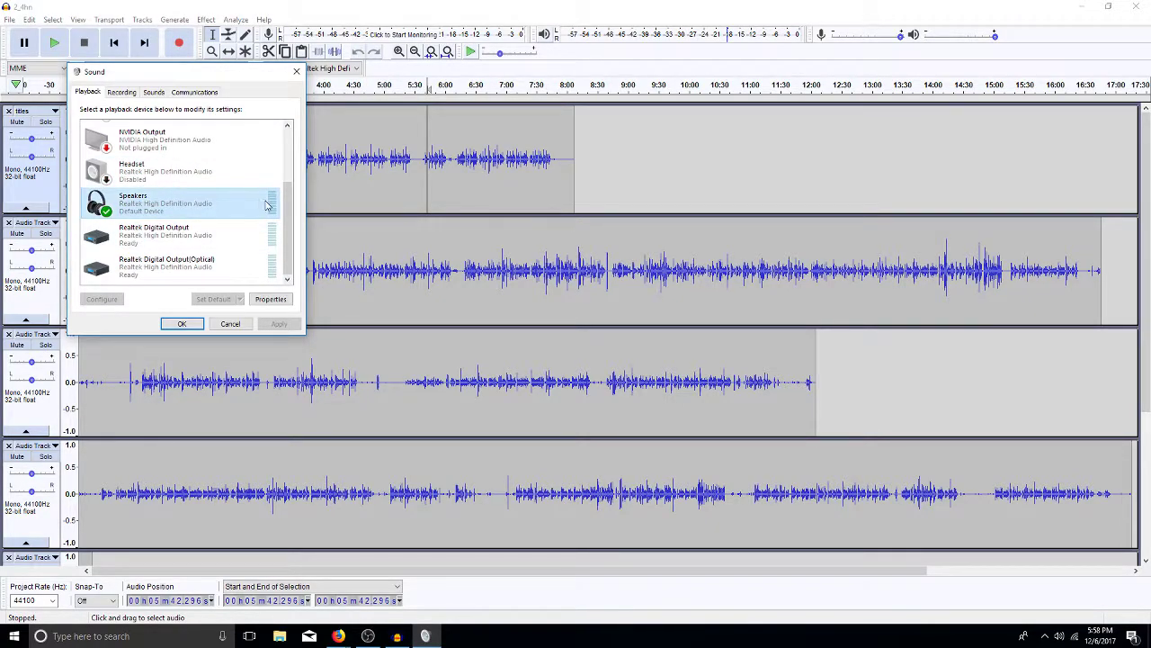
{"action": "right_click", "coordinate": [228, 206]}
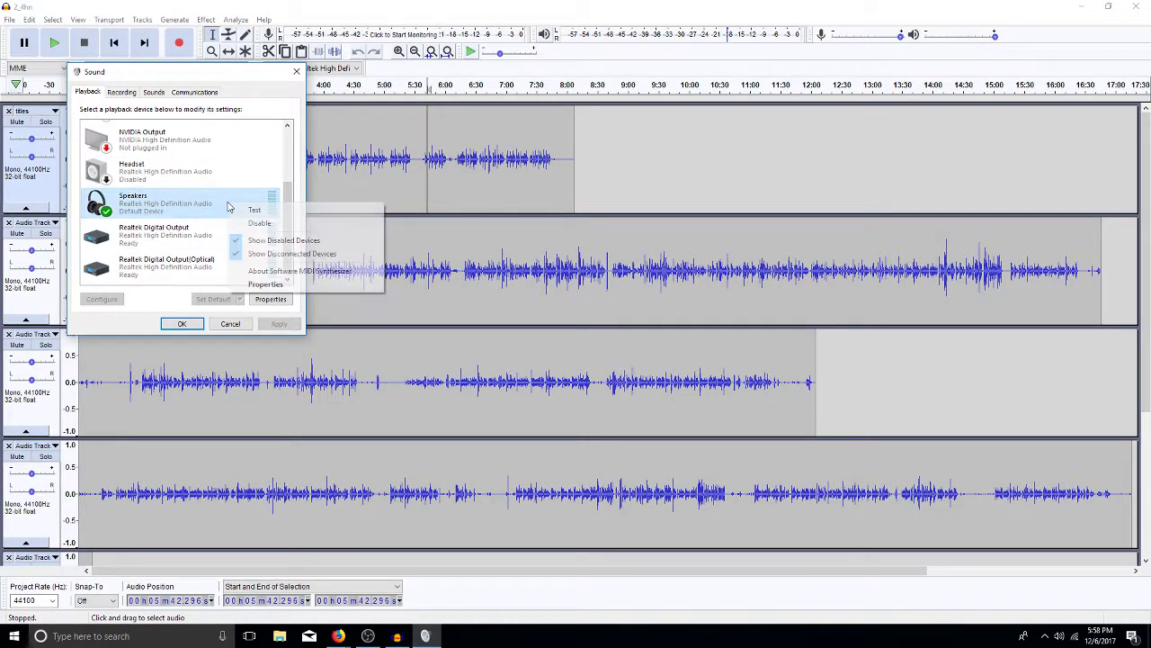
{"action": "left_click", "coordinate": [180, 178]}
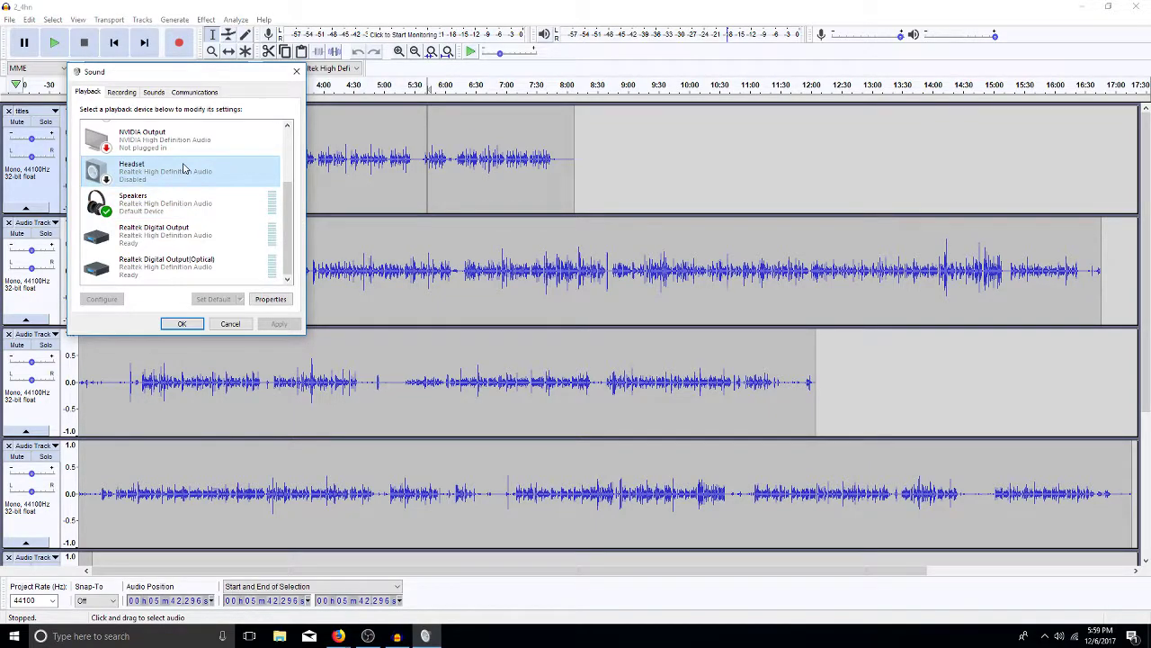
{"action": "right_click", "coordinate": [184, 168]}
{"action": "left_click", "coordinate": [214, 186]}
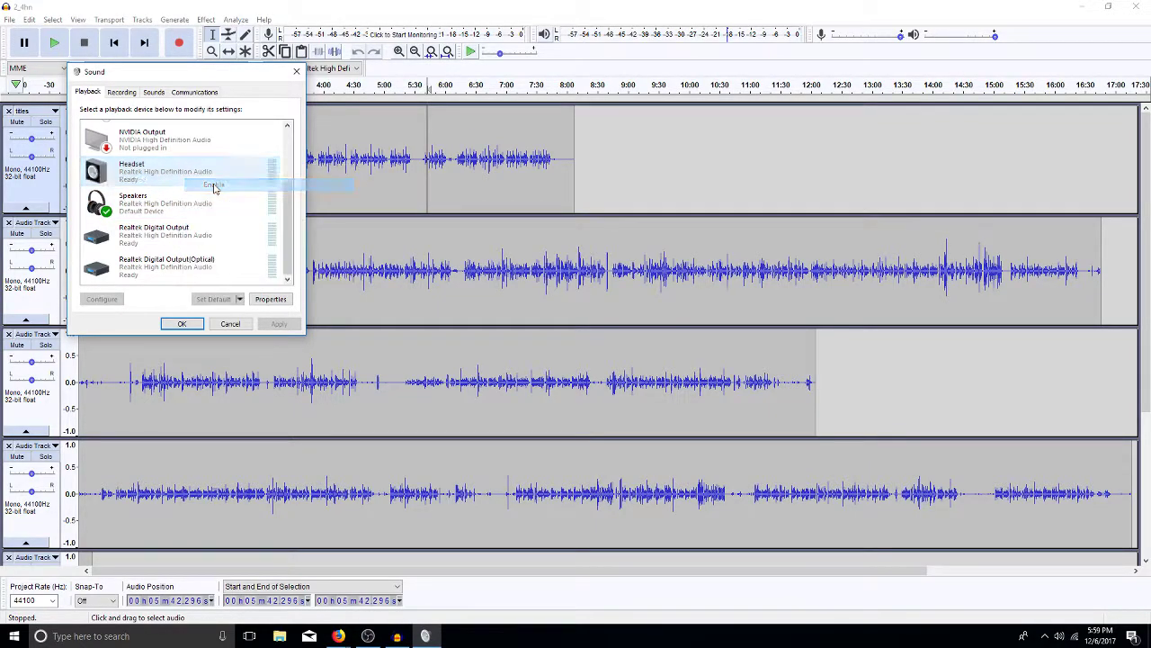
{"action": "right_click", "coordinate": [194, 170]}
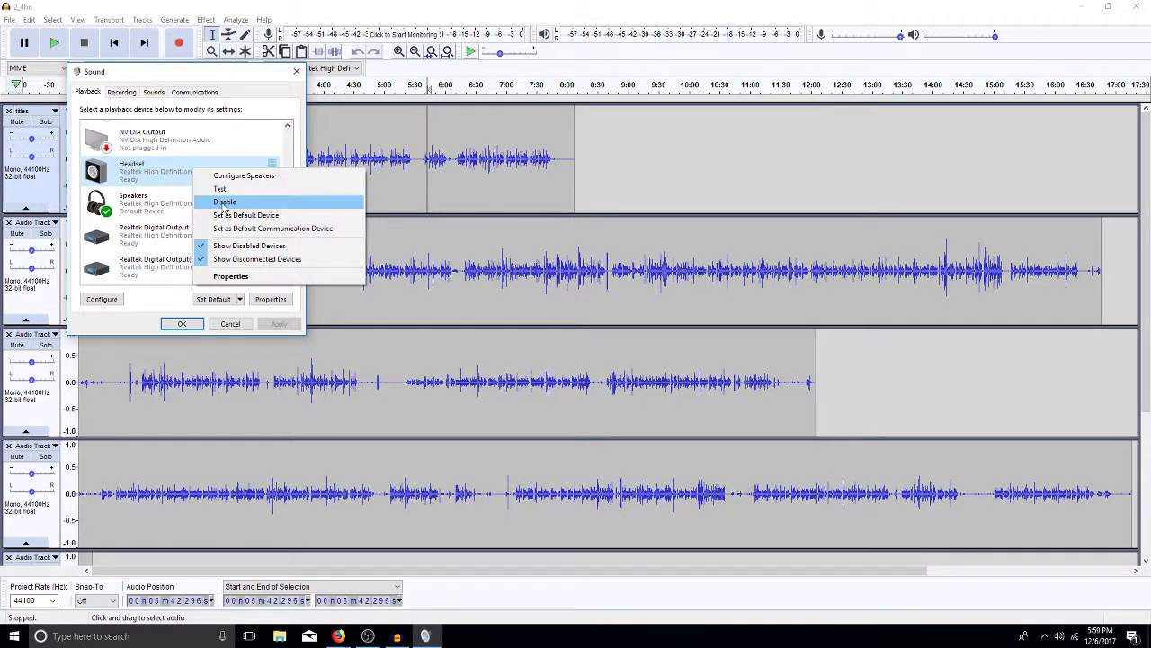
{"action": "left_click", "coordinate": [209, 306]}
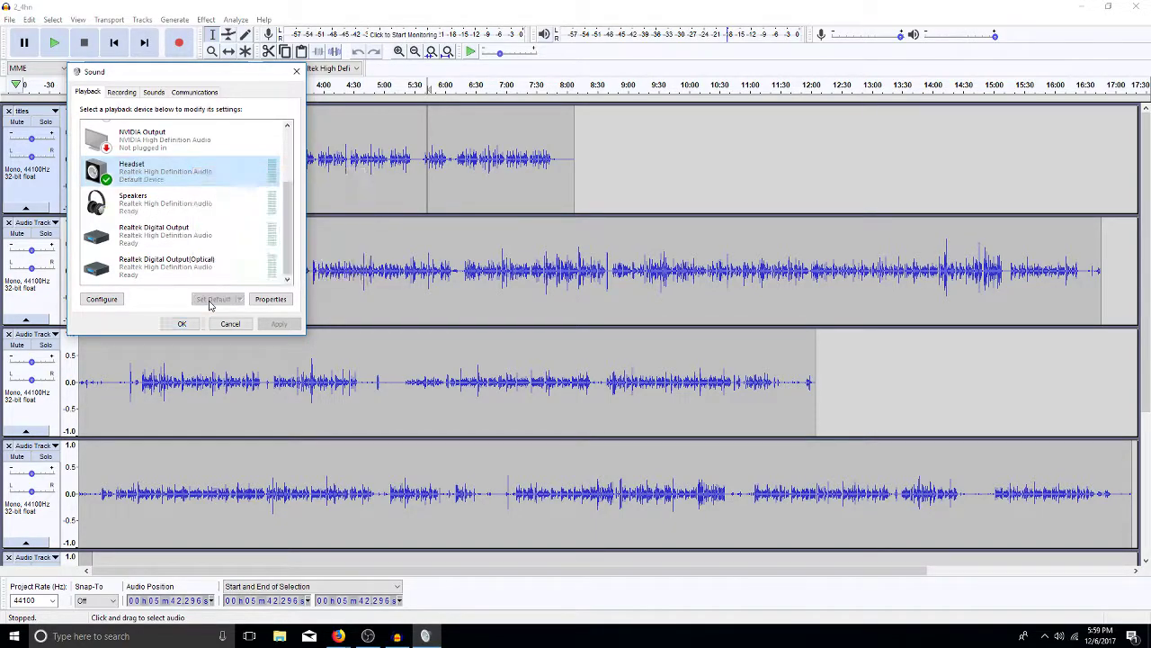
- Briefly play the project from about 13:19 on the second track to test the Headset output
{"action": "left_click", "coordinate": [872, 252]}
{"action": "left_click", "coordinate": [890, 255]}
{"action": "key", "text": "space"}
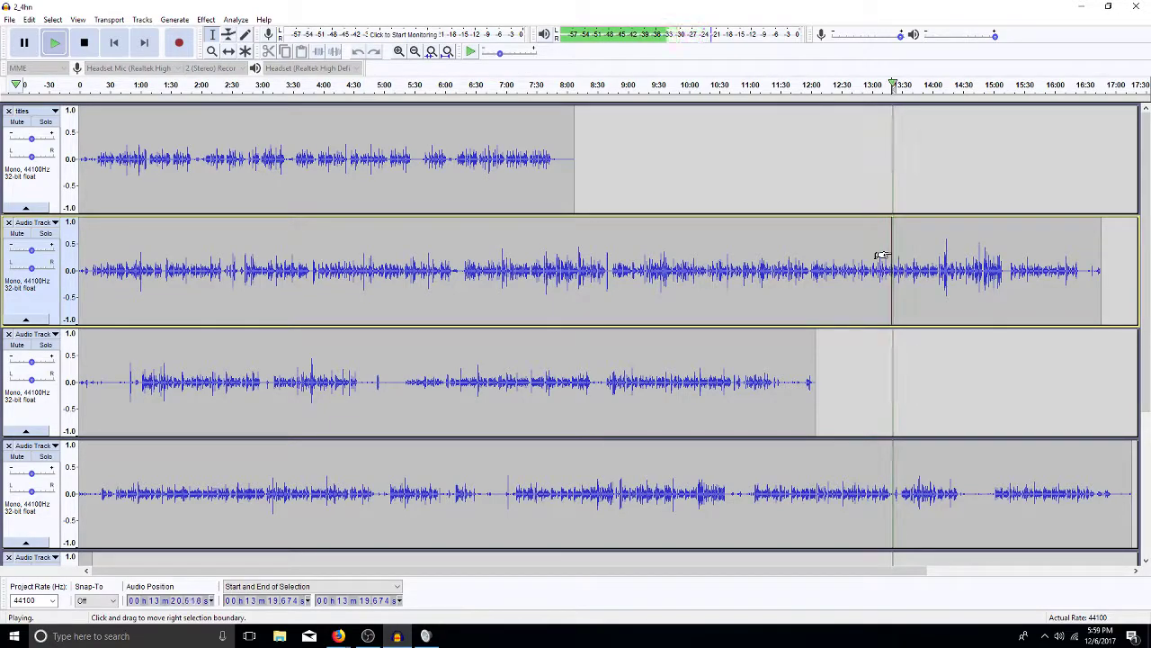
{"action": "key", "text": "space"}
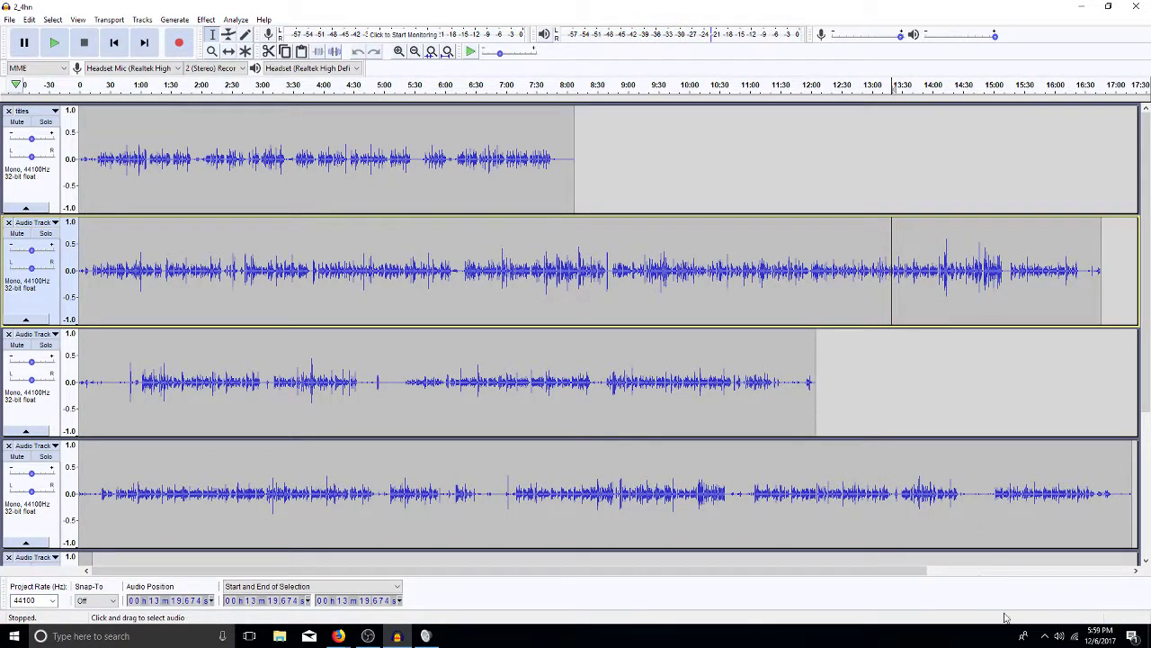
- Disable the default Headset output in the Windows playback devices again and select the Speakers device
{"action": "left_click", "coordinate": [1060, 636]}
{"action": "right_click", "coordinate": [1060, 636]}
{"action": "left_click", "coordinate": [1046, 583]}
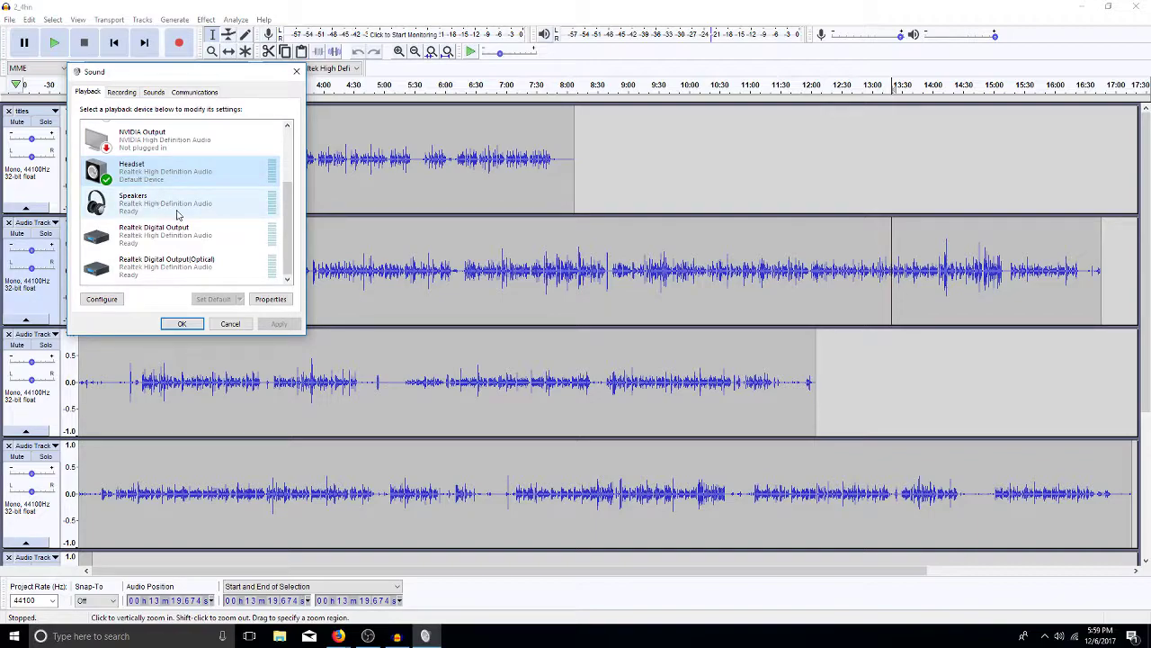
{"action": "right_click", "coordinate": [167, 171]}
{"action": "left_click", "coordinate": [196, 201]}
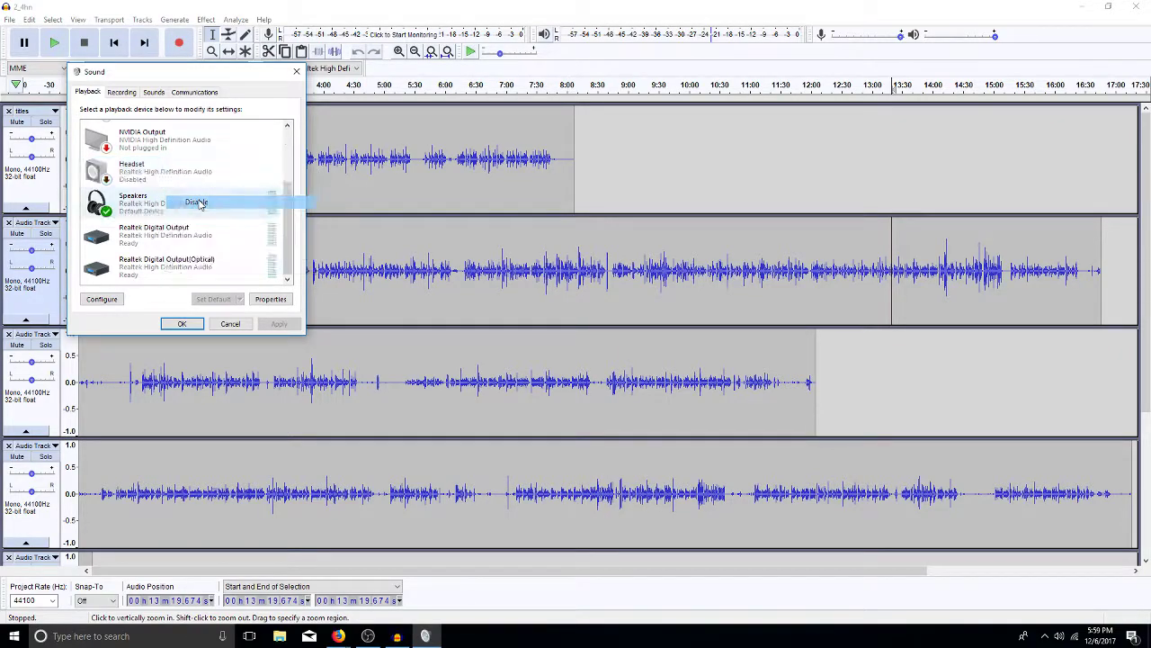
{"action": "left_click", "coordinate": [165, 208]}
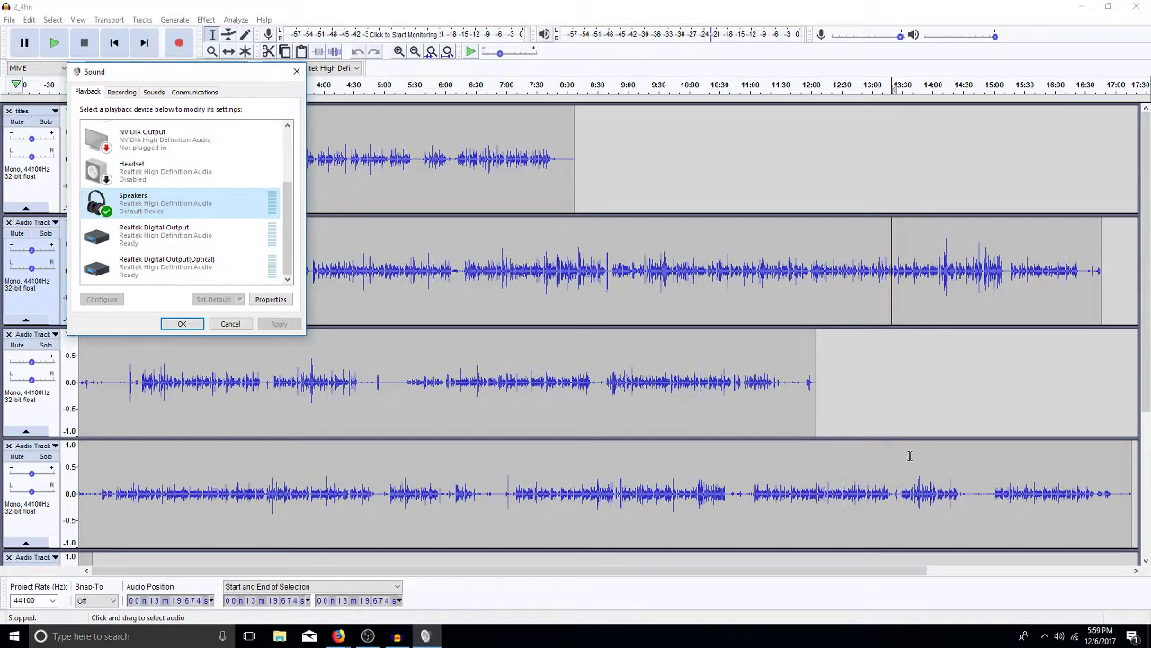
- Play the project from about 13:47 on the fourth track to test the Speakers output, and stop playback
{"action": "left_click", "coordinate": [920, 486]}
{"action": "key", "text": "space"}
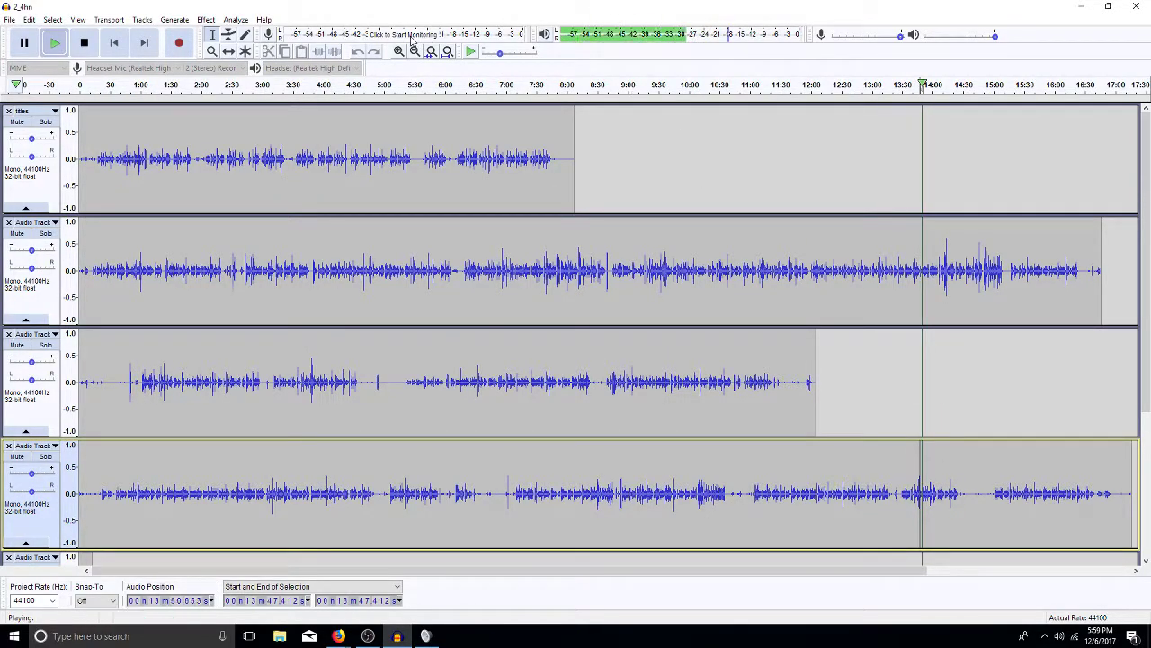
{"action": "key", "text": "space"}
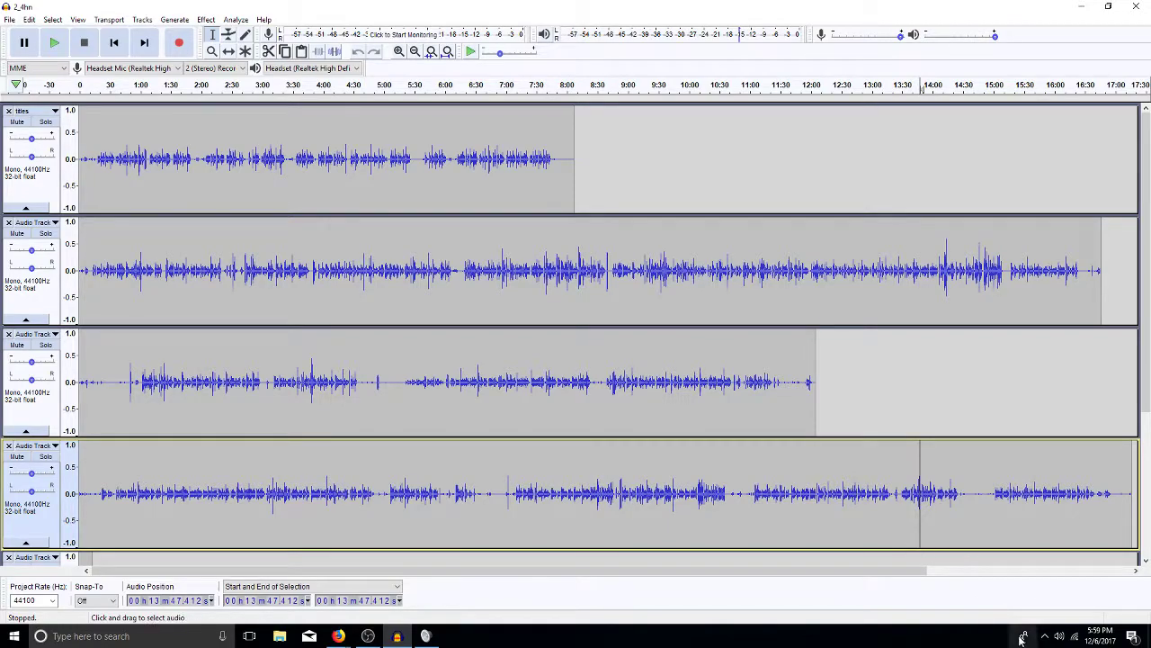
- Change the icon of the Realtek Speakers playback device to a black speaker box in its Windows sound properties
{"action": "right_click", "coordinate": [1060, 636]}
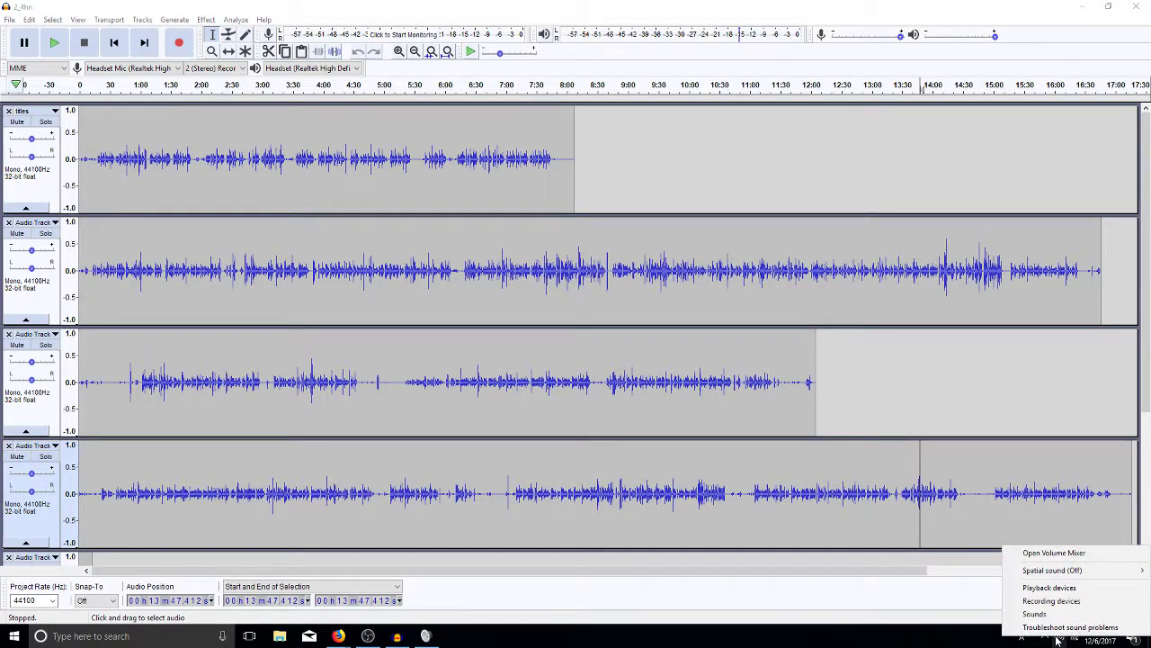
{"action": "left_click", "coordinate": [1049, 587]}
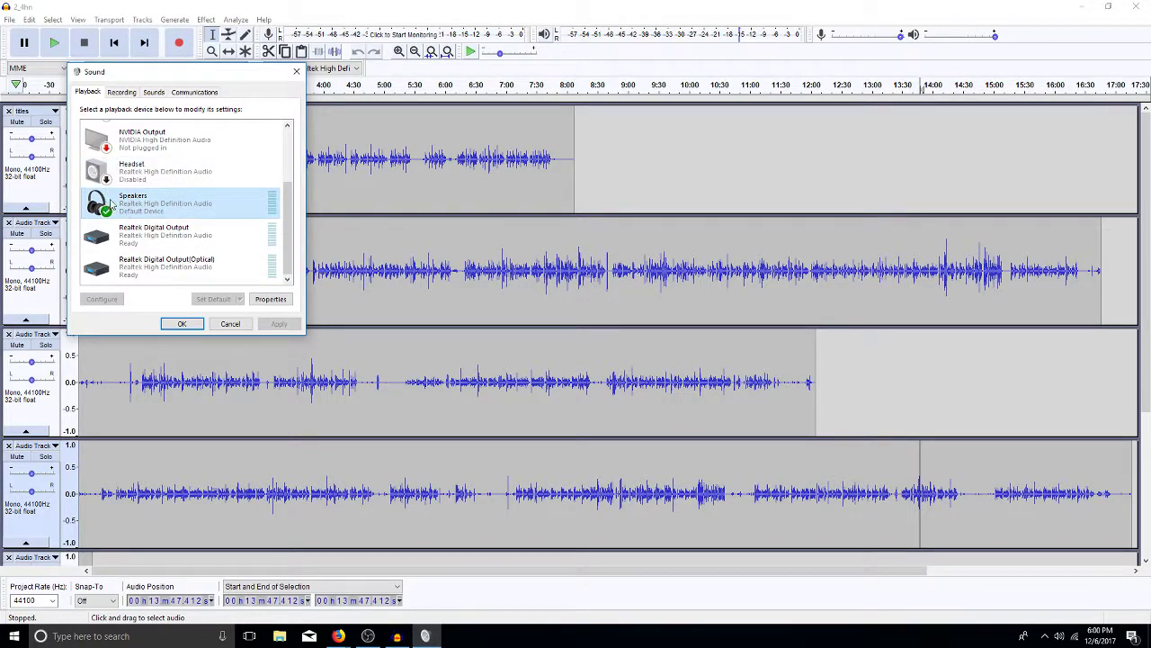
{"action": "right_click", "coordinate": [137, 195]}
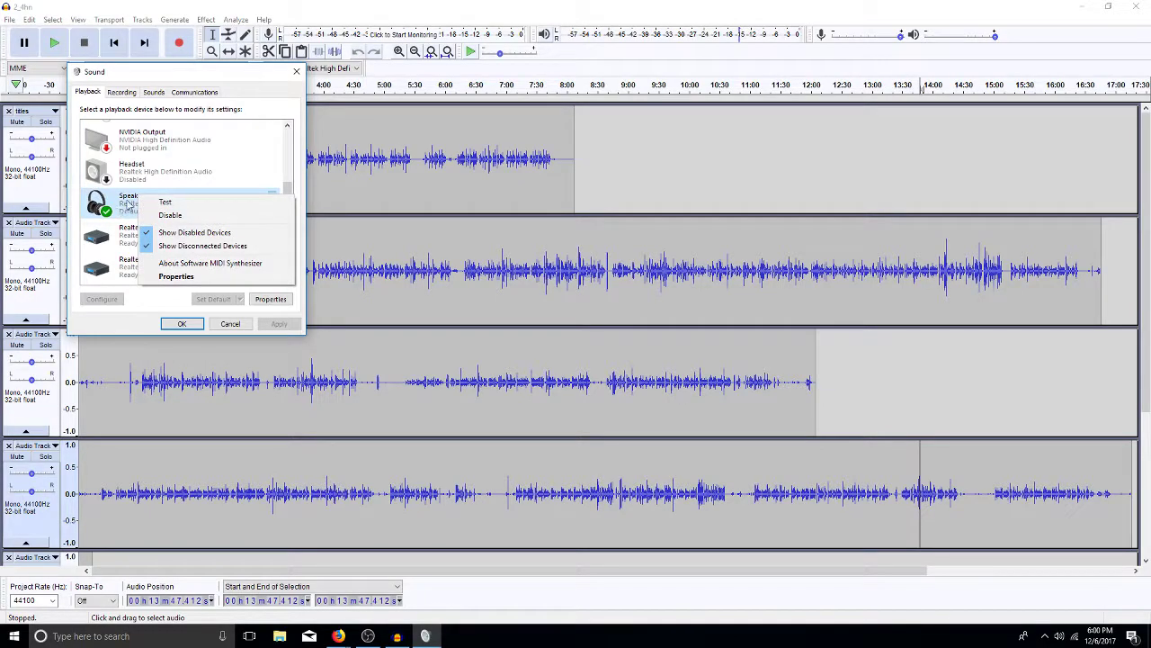
{"action": "left_click", "coordinate": [126, 200]}
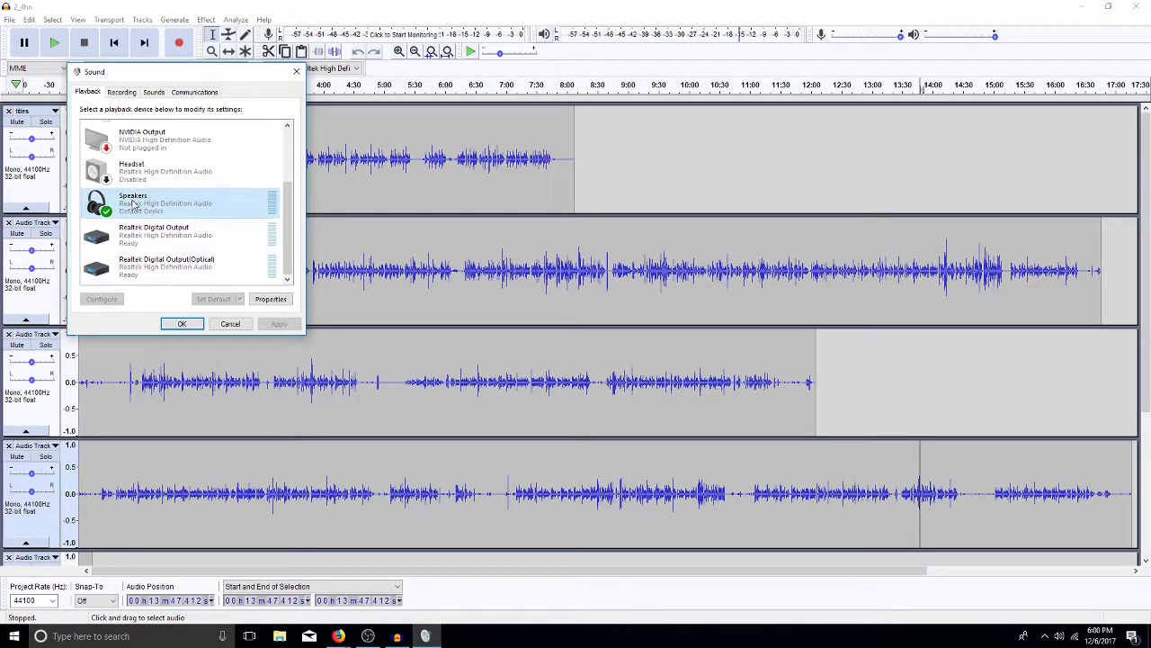
{"action": "left_click", "coordinate": [272, 299]}
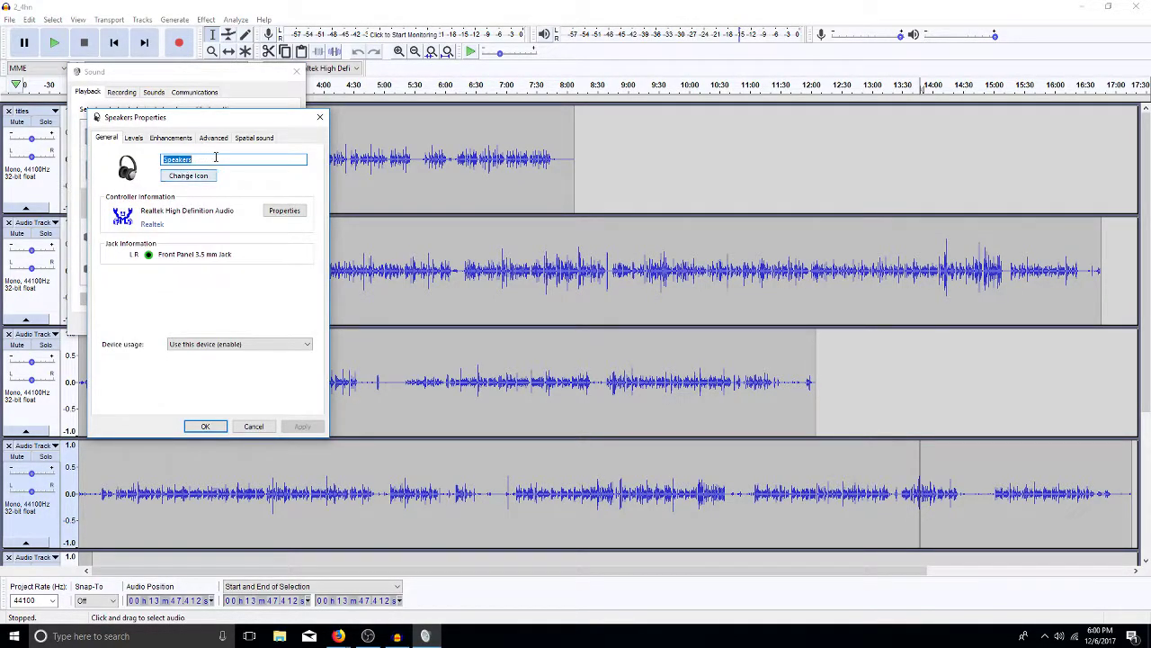
{"action": "left_click", "coordinate": [188, 176]}
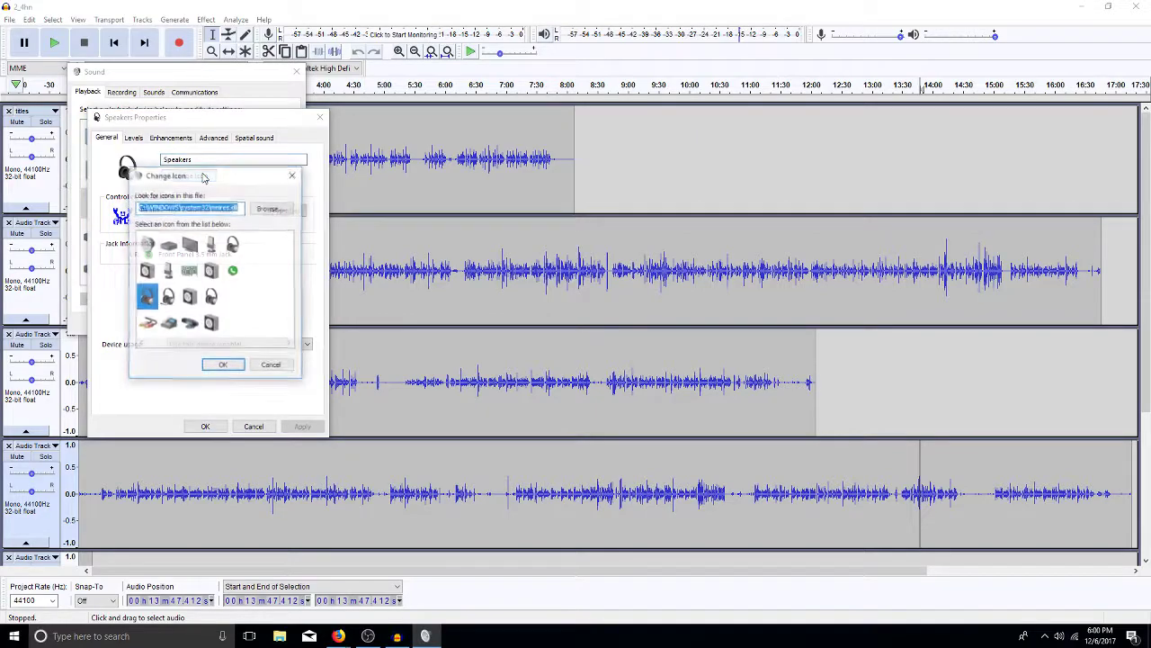
{"action": "left_click", "coordinate": [212, 270]}
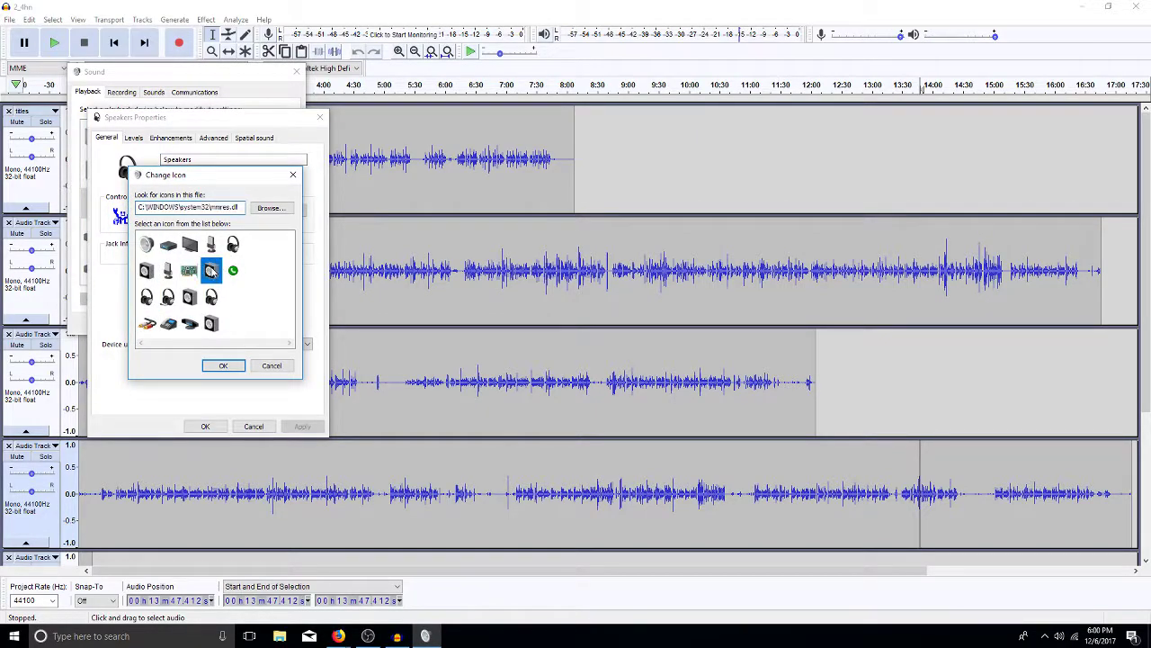
{"action": "left_click", "coordinate": [224, 366]}
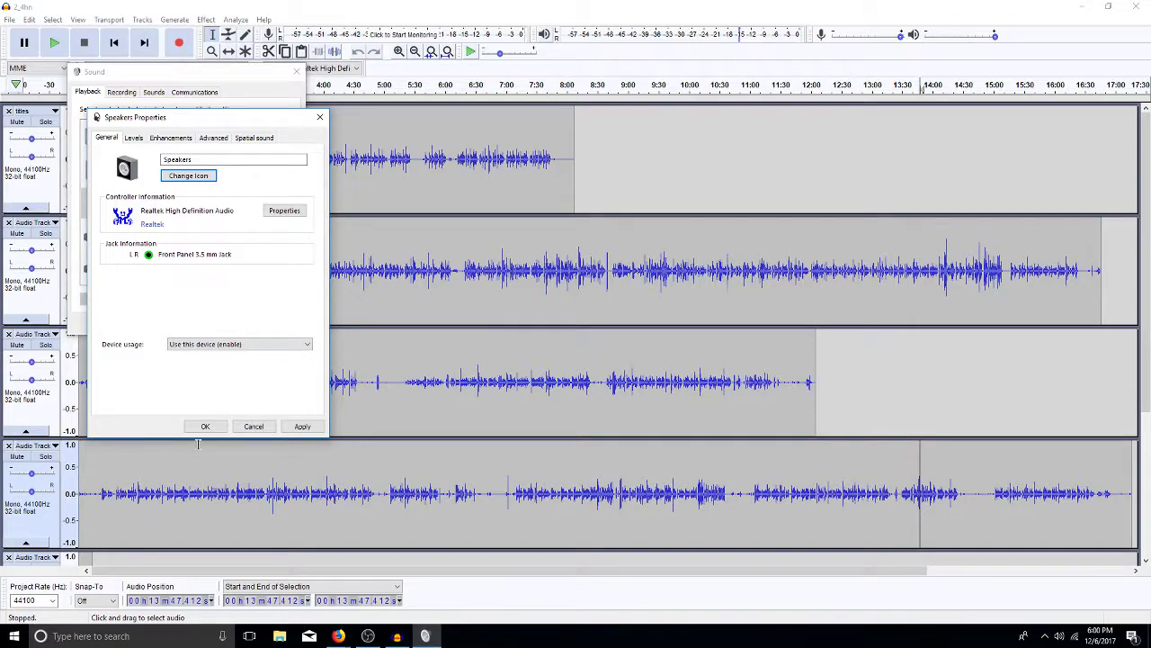
{"action": "left_click", "coordinate": [205, 426]}
- Pick the headphones icon for the disabled Realtek Headset playback device in its properties
{"action": "left_click", "coordinate": [135, 179]}
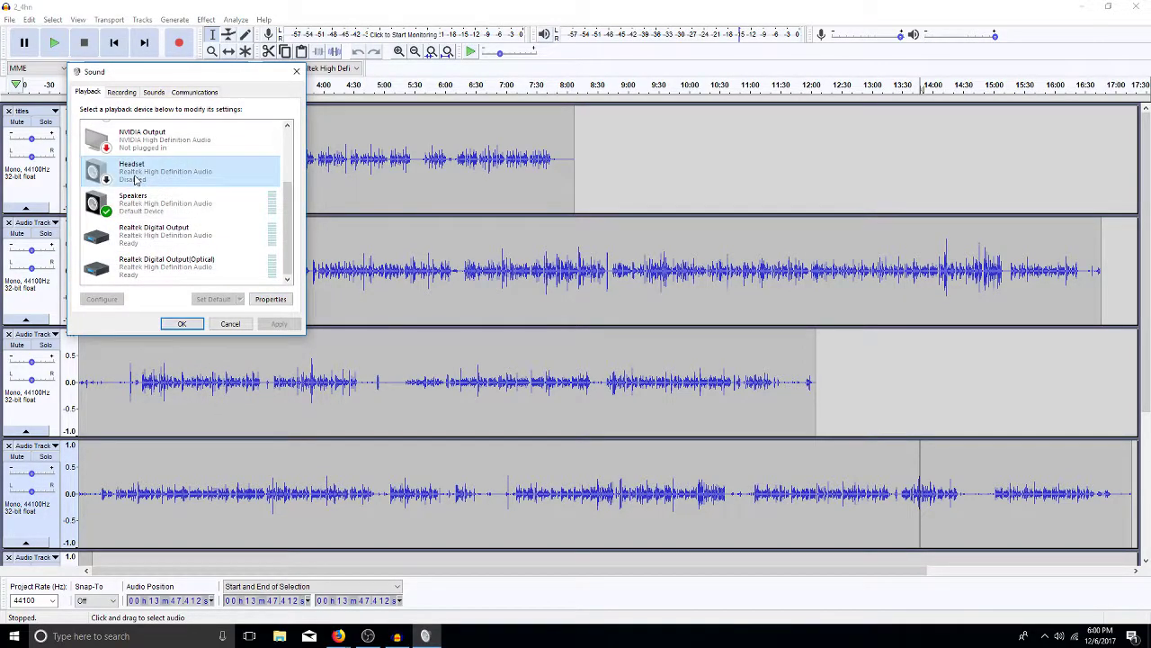
{"action": "left_click", "coordinate": [288, 299]}
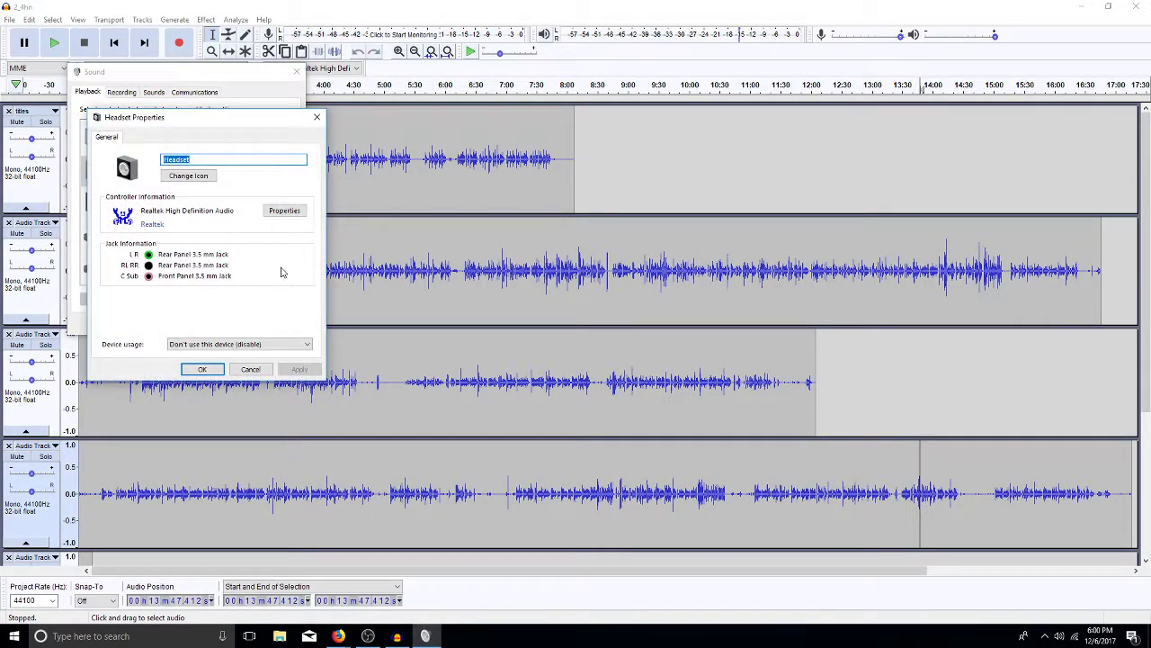
{"action": "left_click", "coordinate": [188, 175]}
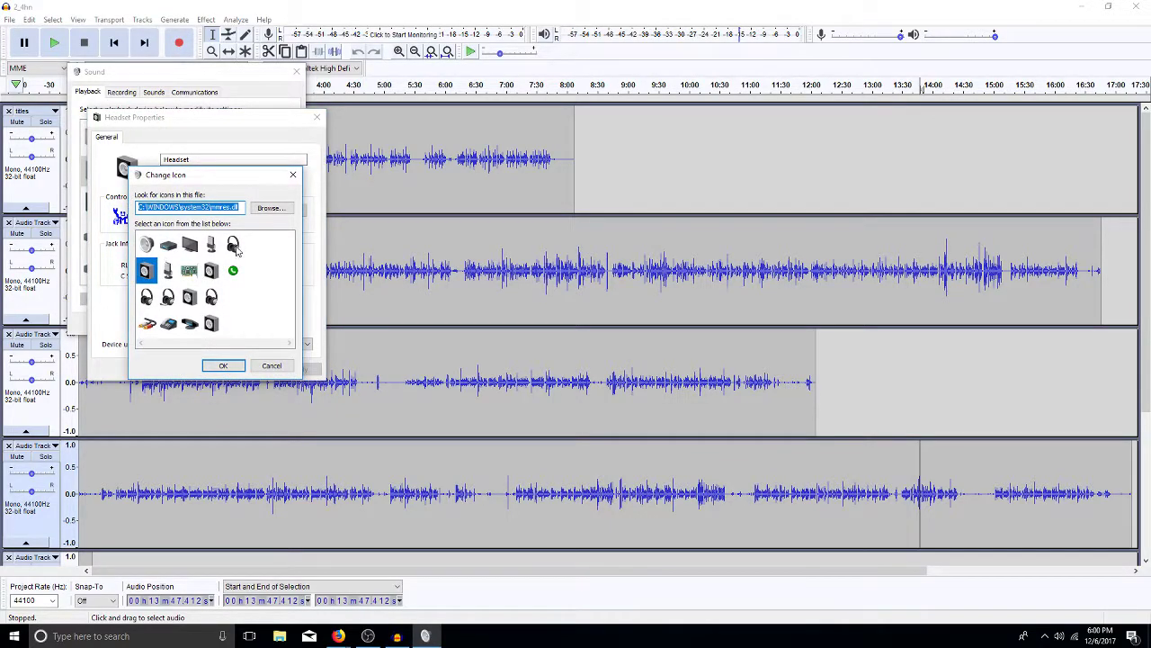
{"action": "left_click", "coordinate": [235, 241]}
{"action": "left_click", "coordinate": [224, 365]}
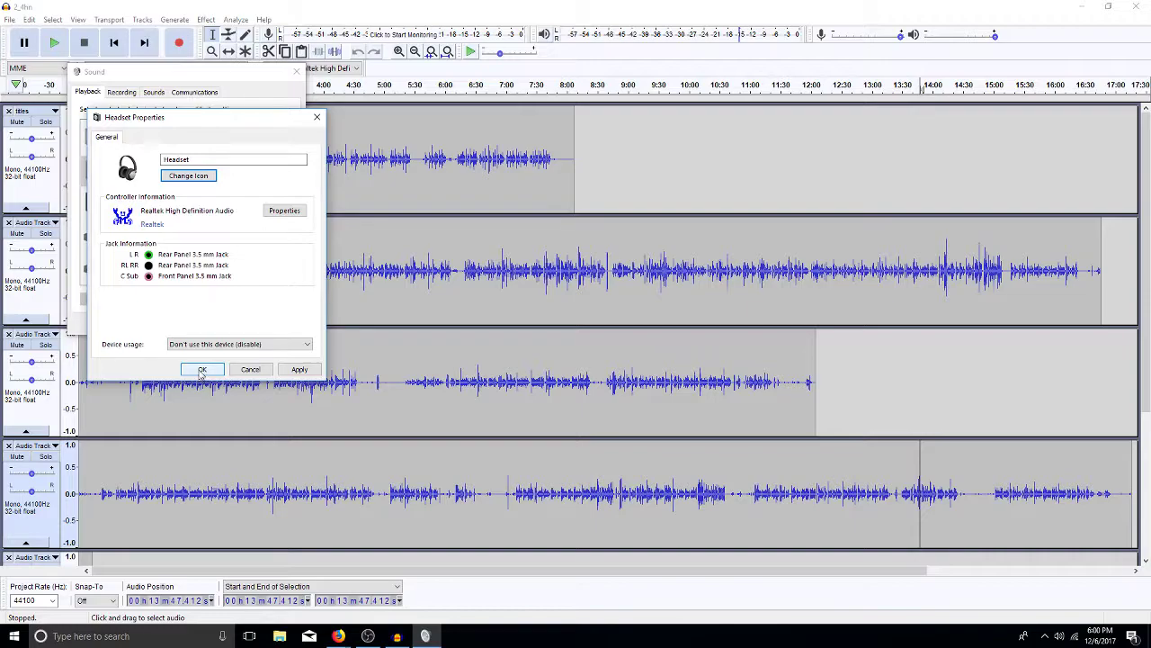
{"action": "left_click", "coordinate": [230, 344]}
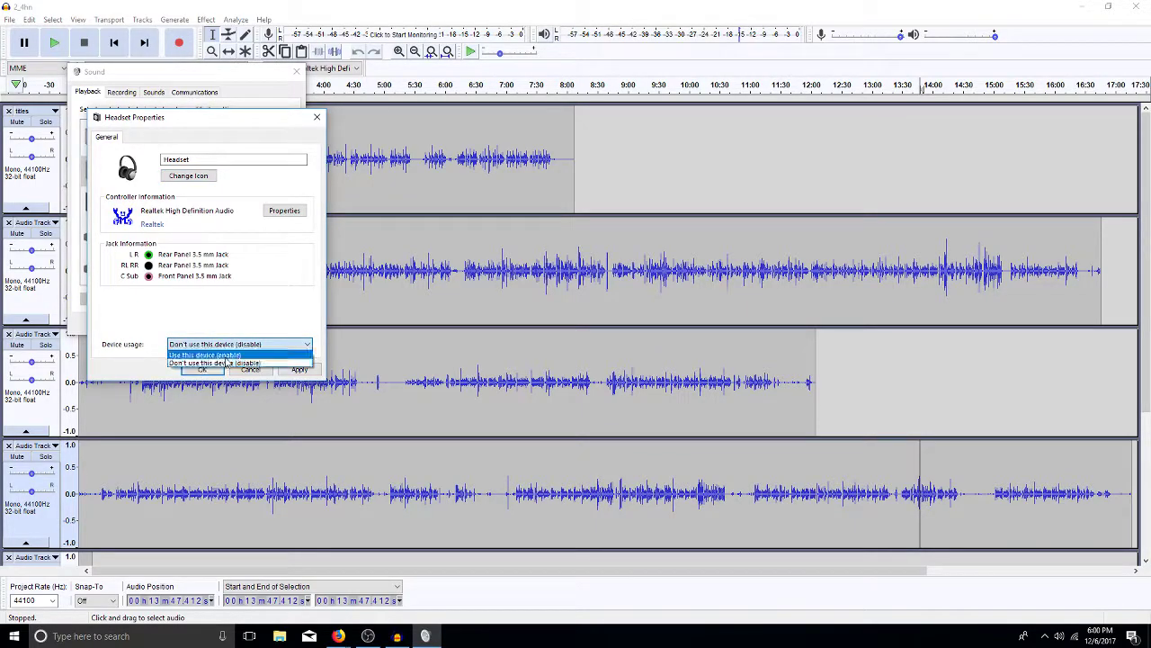
{"action": "left_click", "coordinate": [225, 362]}
{"action": "left_click", "coordinate": [201, 369]}
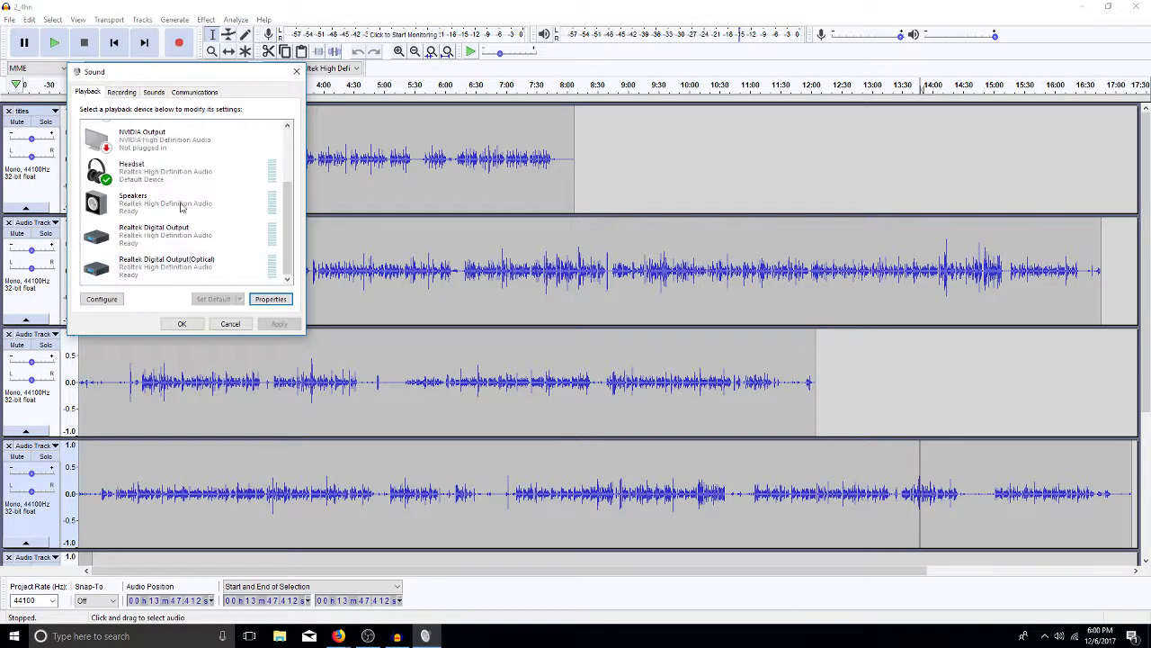
{"action": "left_click", "coordinate": [153, 172]}
{"action": "key", "text": "Return"}
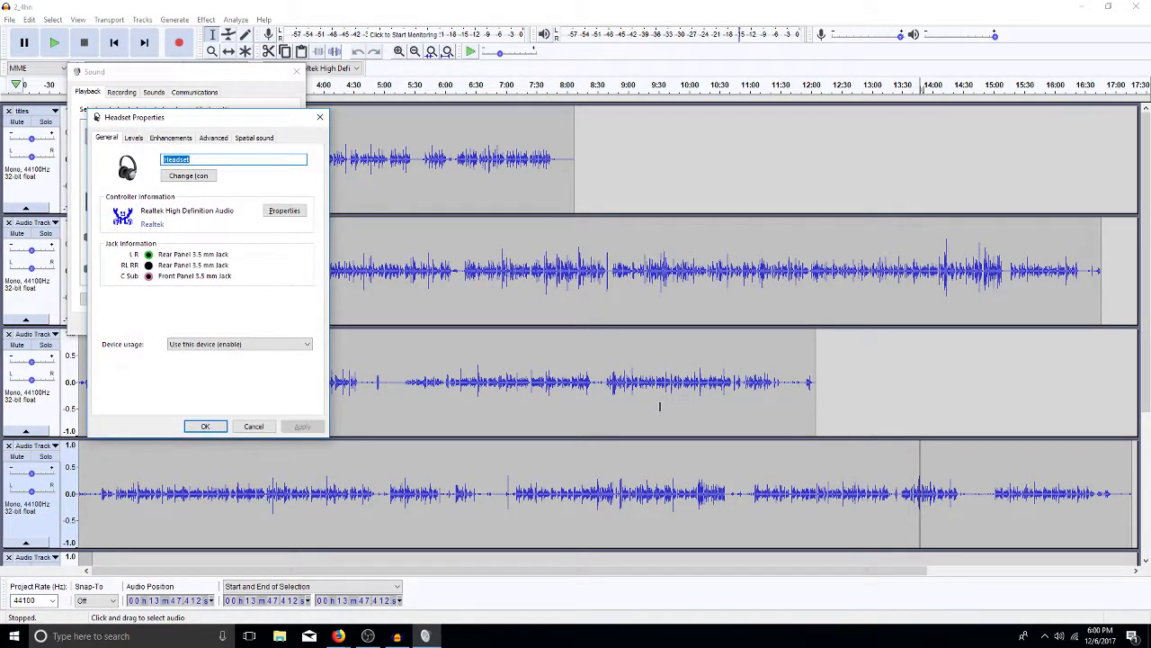
{"action": "left_click", "coordinate": [205, 426]}
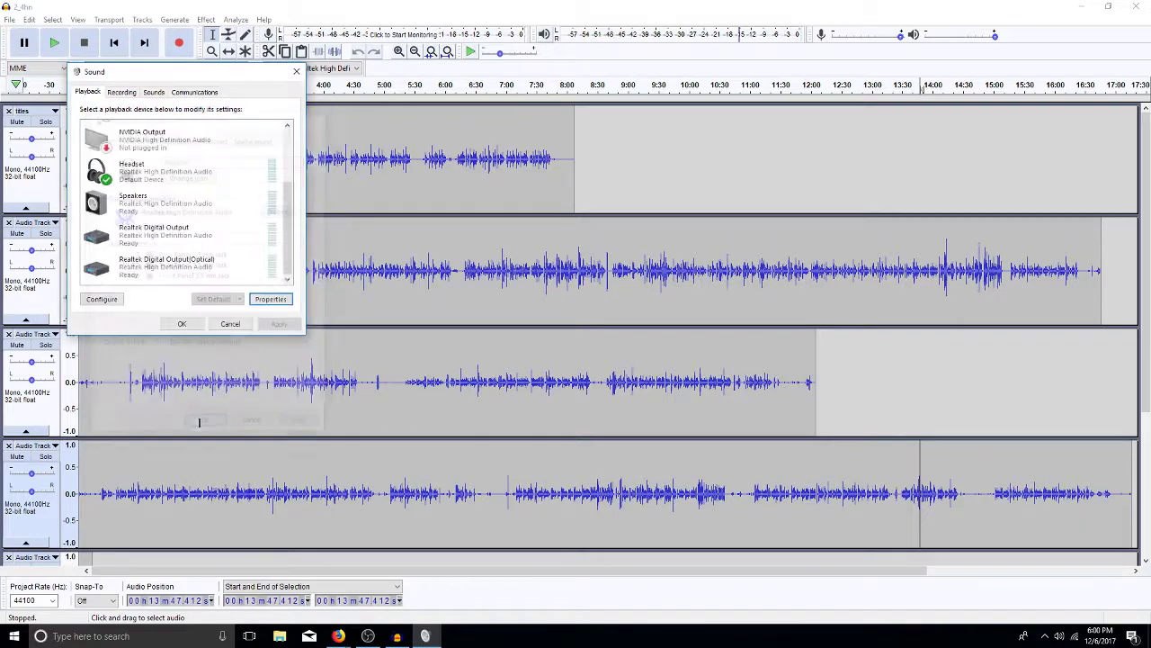
- Play the project from about 13:28 on the second track to test the Headset output, and stop playback
{"action": "left_click", "coordinate": [951, 500]}
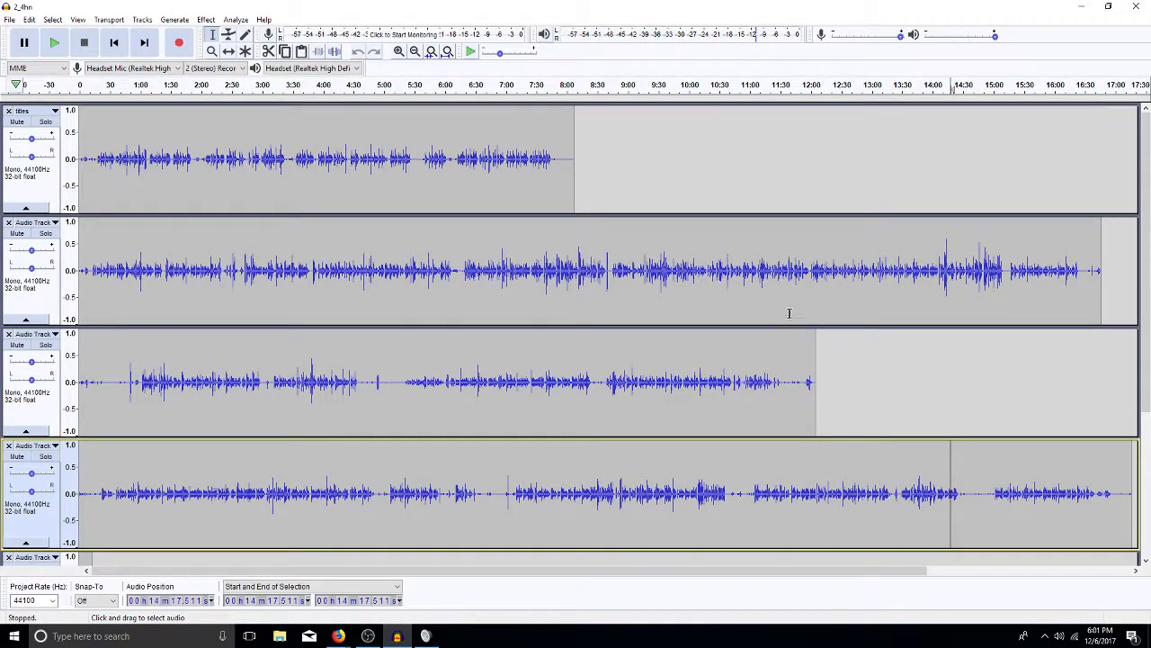
{"action": "left_click", "coordinate": [901, 284]}
{"action": "key", "text": "space"}
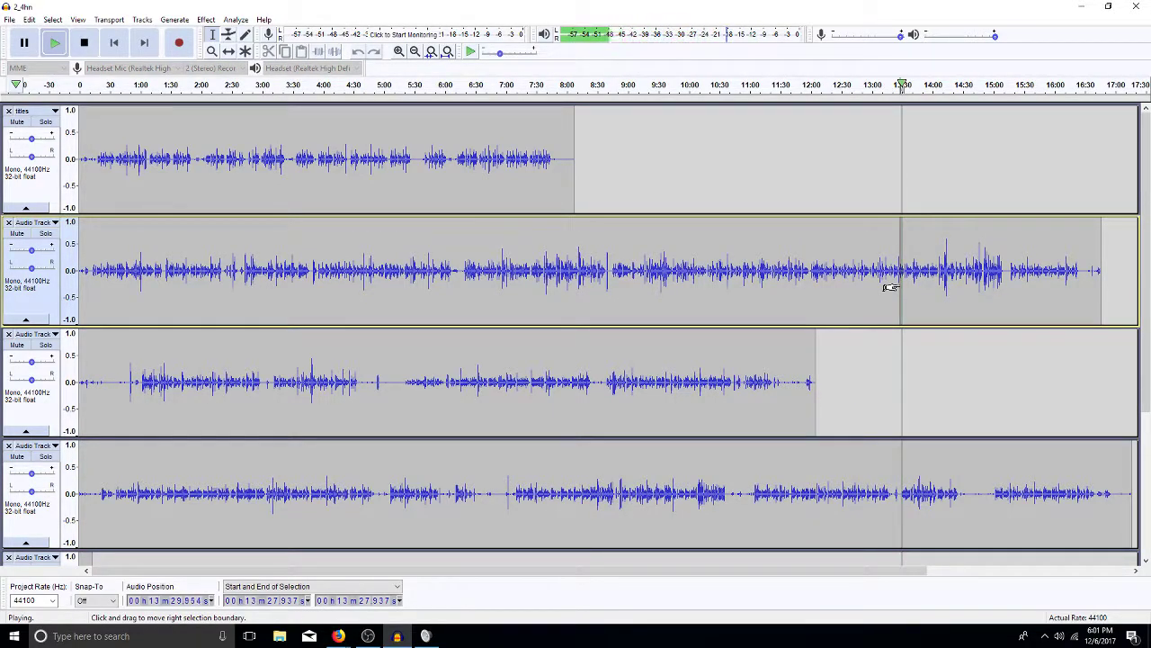
{"action": "key", "text": "space"}
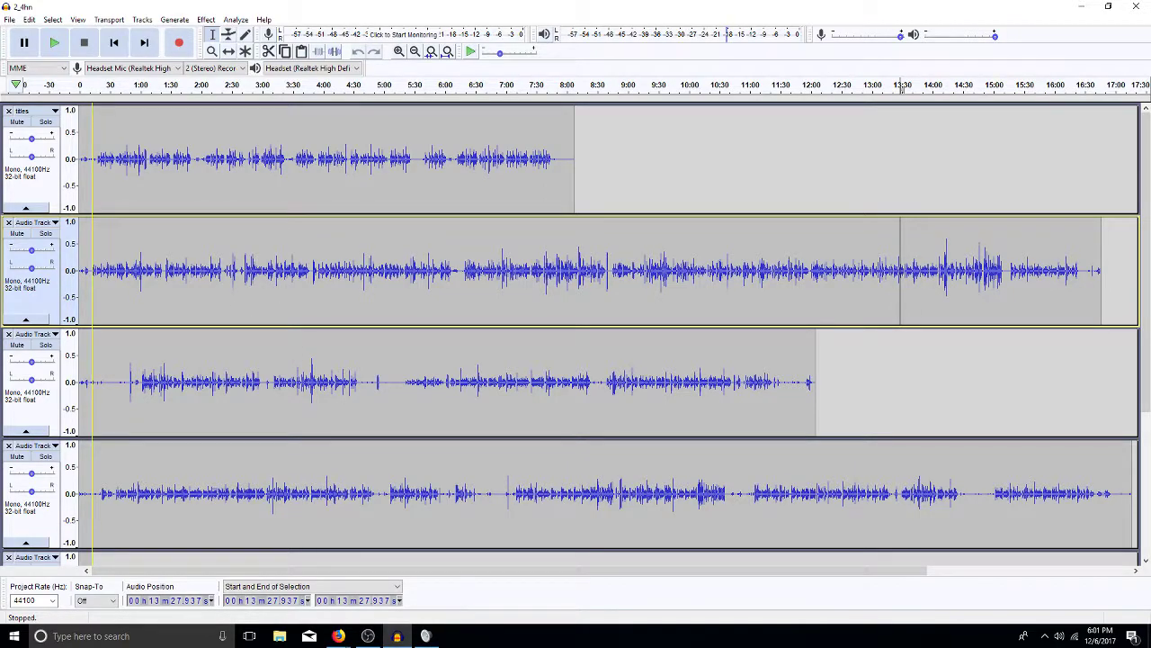
- Set Audacity's playback device to Microsoft Sound Mapper - Output
{"action": "left_click", "coordinate": [351, 70]}
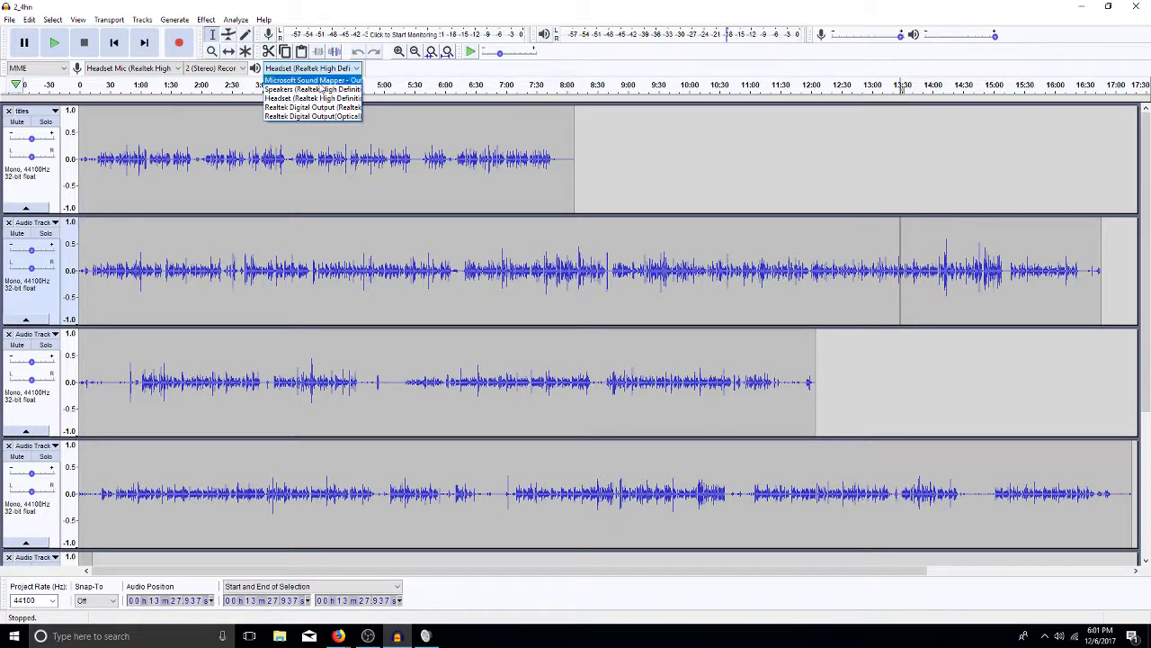
{"action": "left_click", "coordinate": [320, 81]}
{"action": "left_click", "coordinate": [321, 84]}
{"action": "left_click", "coordinate": [320, 84]}
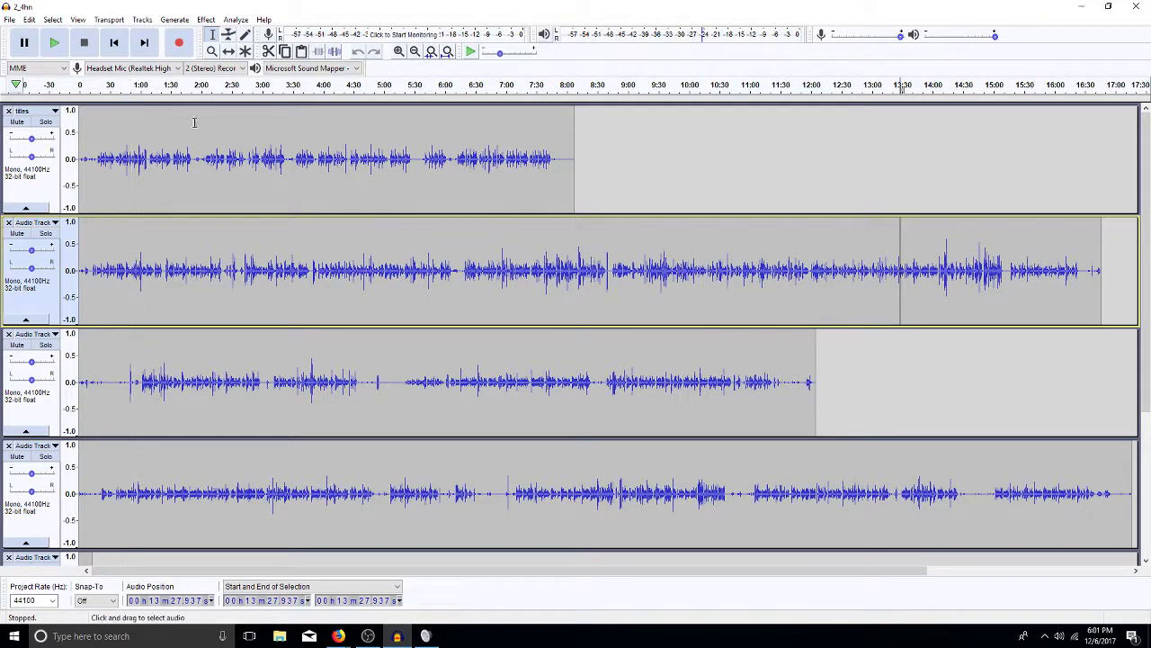
- Play the project from about 2:49 on the titles track to test the Sound Mapper output, and stop playback
{"action": "left_click", "coordinate": [251, 148]}
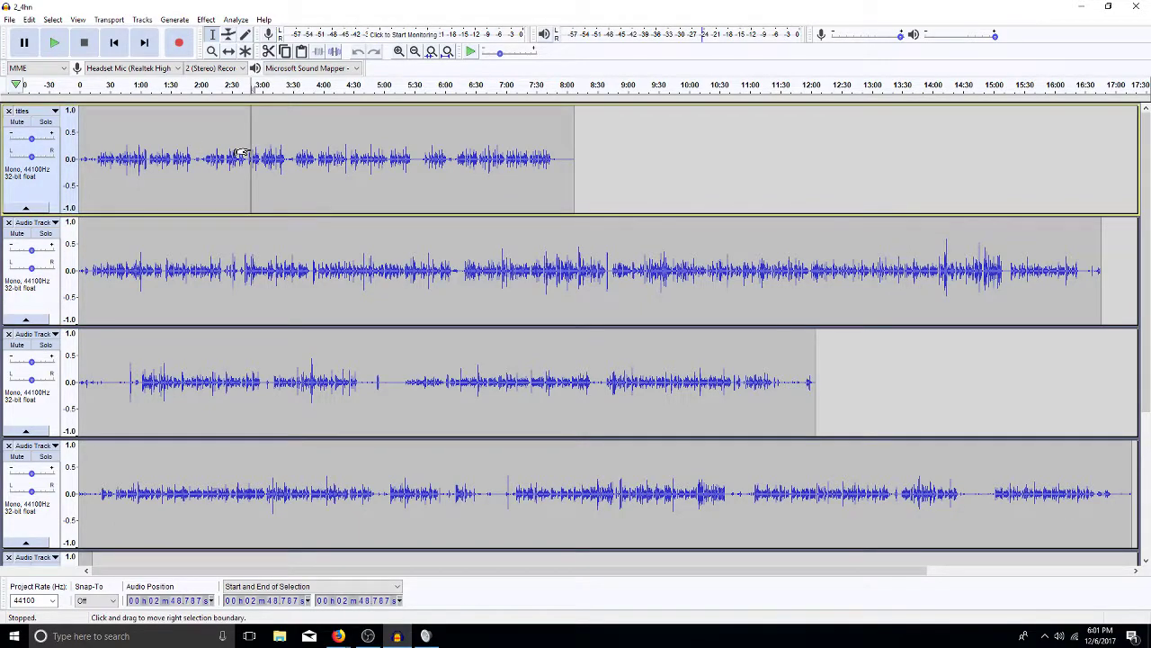
{"action": "key", "text": "space"}
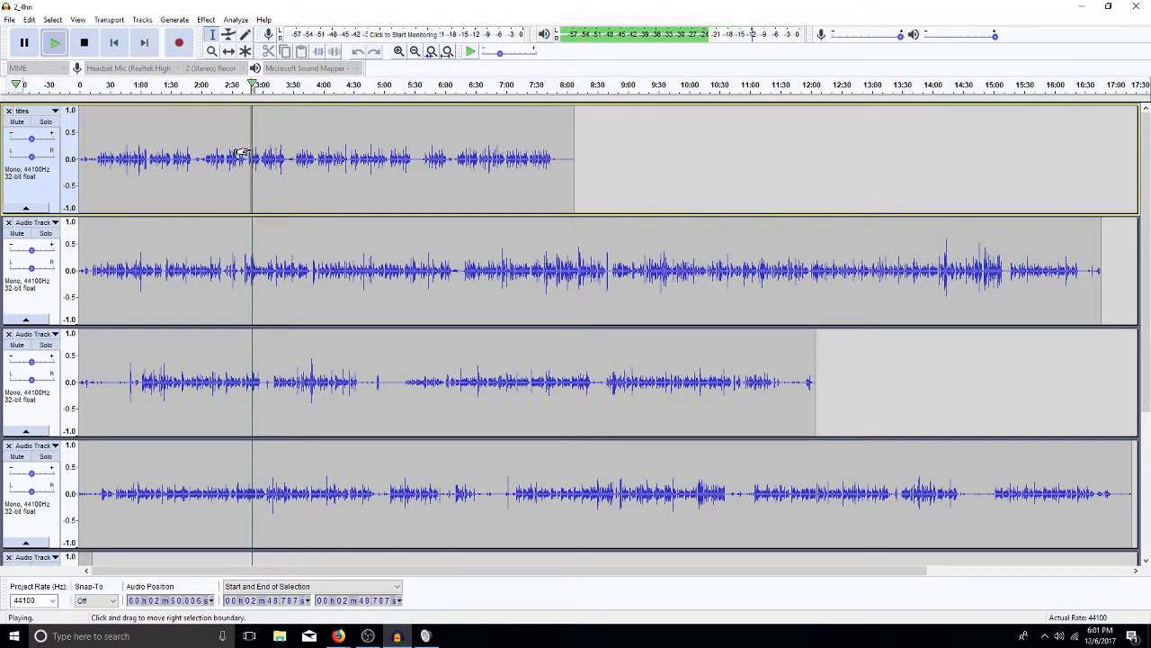
{"action": "key", "text": "space"}
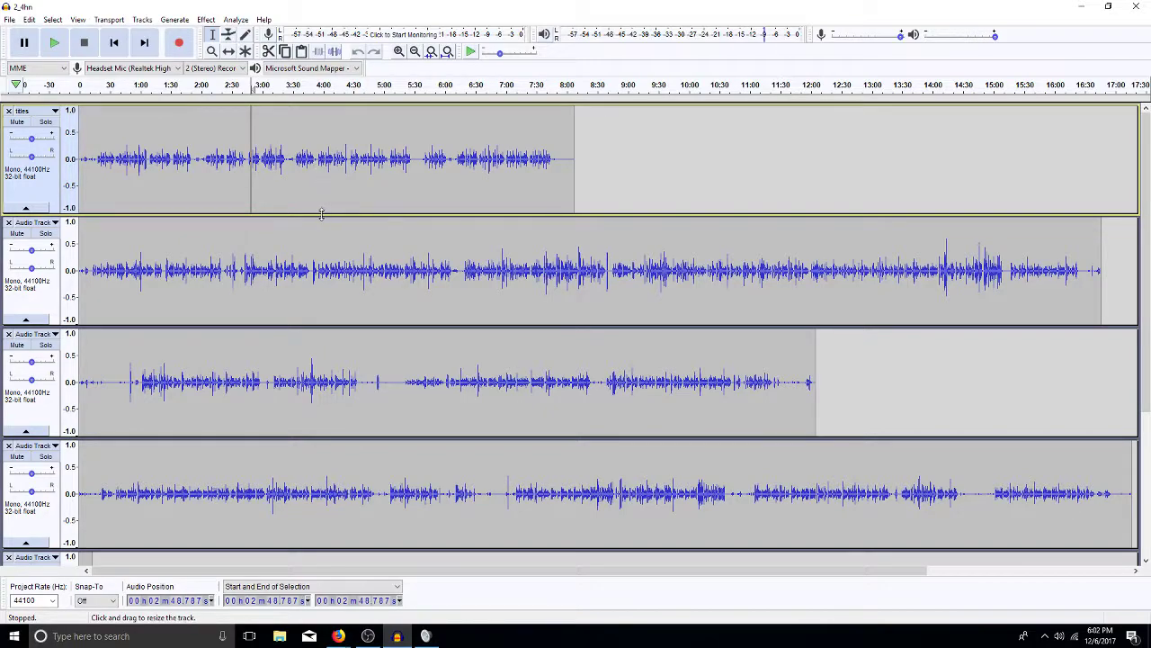
- Close the current project and open the recent project E:\Twitchsamples\firstdaysample\2_4.aup
{"action": "left_click", "coordinate": [11, 20]}
{"action": "left_click", "coordinate": [36, 78]}
{"action": "left_click", "coordinate": [10, 20]}
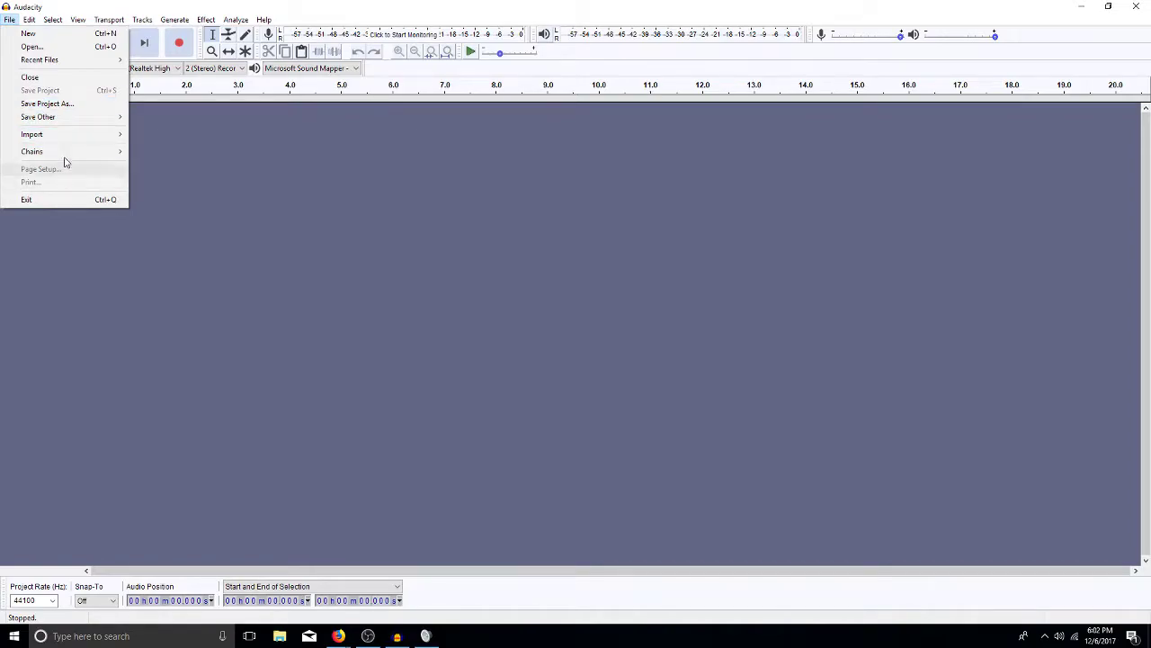
{"action": "mouse_move", "coordinate": [39, 60]}
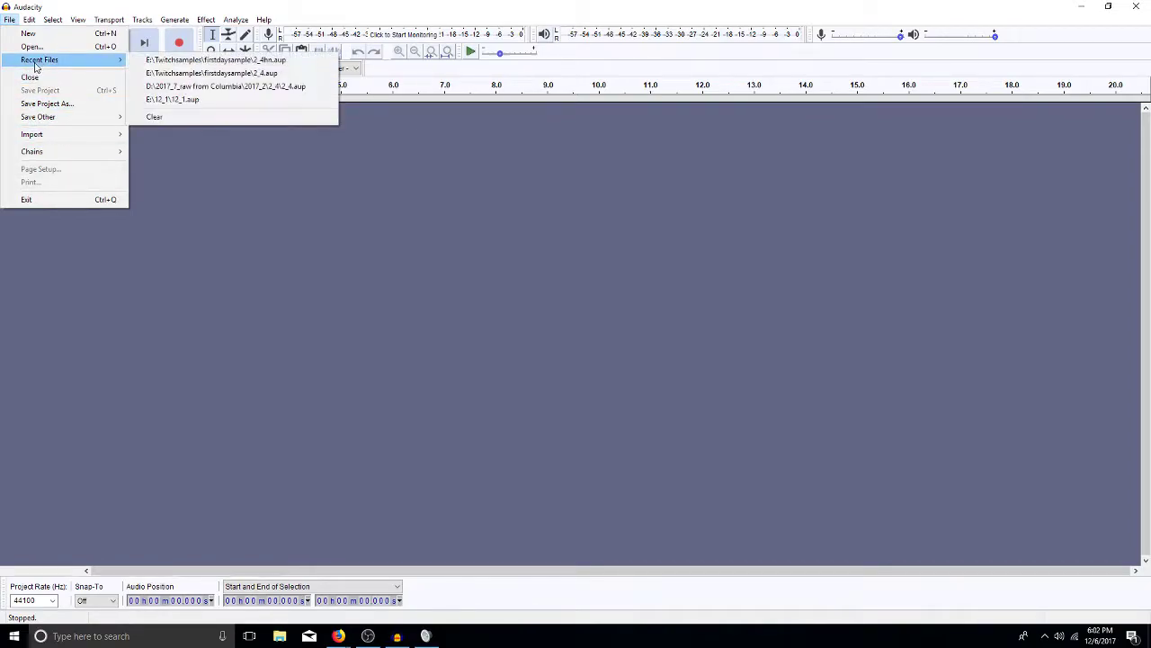
{"action": "left_click", "coordinate": [216, 74]}
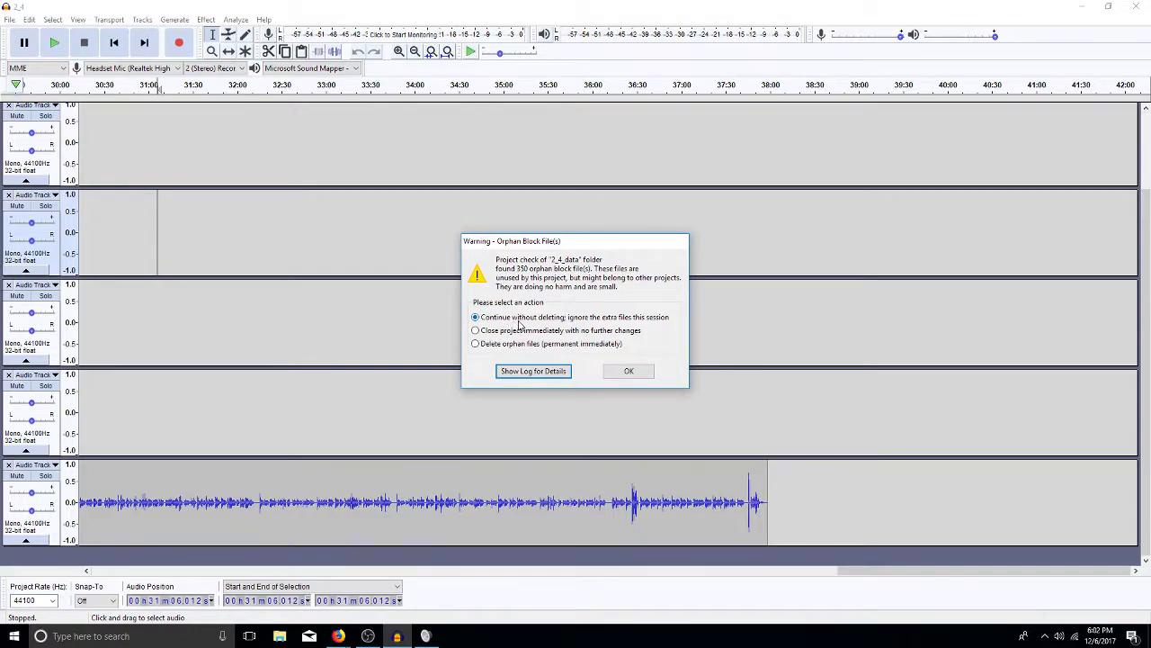
- Permanently delete the 2_4 project's orphan block files and fit the full project length in the window
{"action": "left_click", "coordinate": [476, 343]}
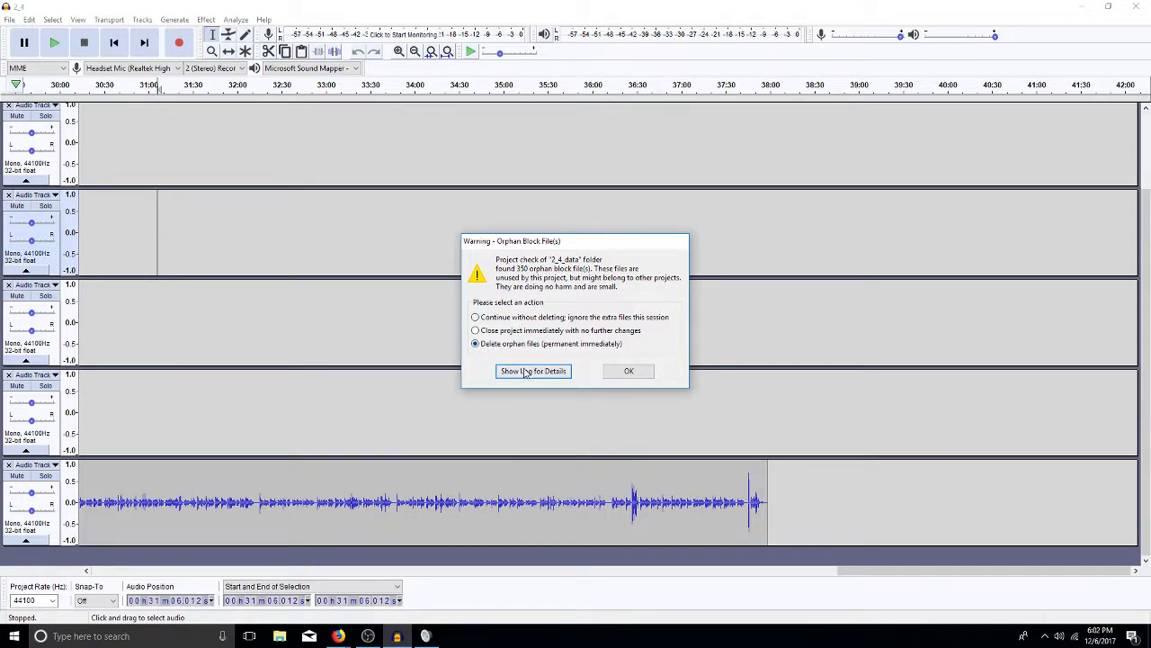
{"action": "left_click", "coordinate": [629, 370]}
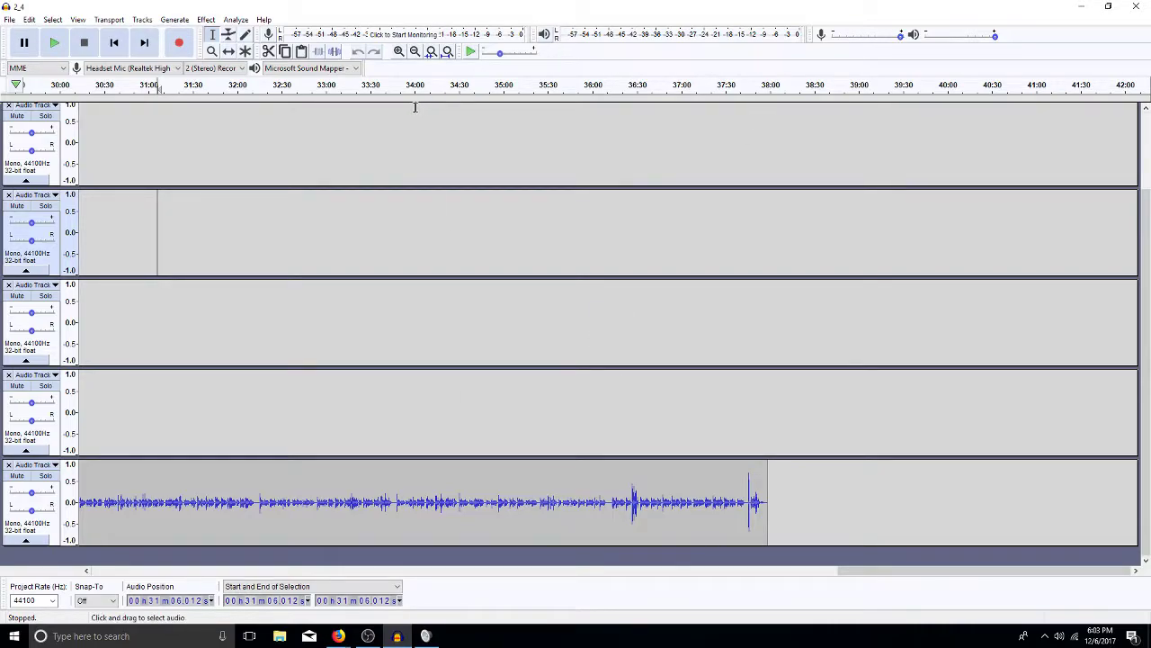
{"action": "key", "text": "ctrl+f"}
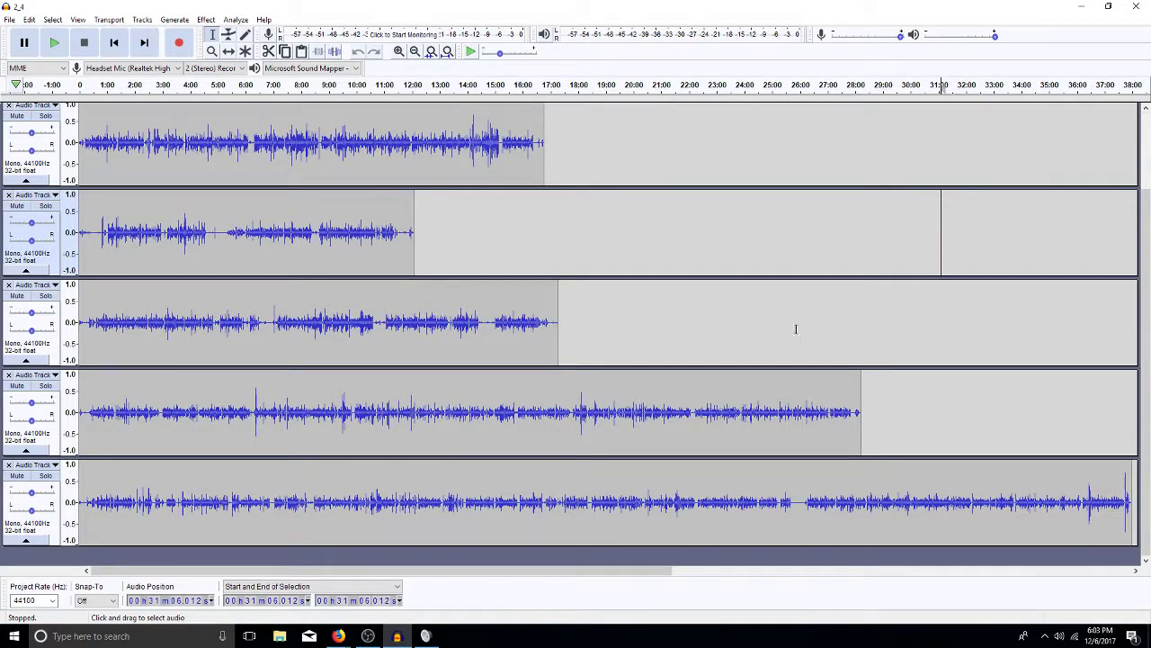
- Examine the empty space after the audio of the shorter tracks, marking ranges and cursor positions in it
{"action": "left_click_drag", "start_coordinate": [1087, 395], "coordinate": [604, 315]}
{"action": "left_click_drag", "start_coordinate": [1078, 226], "coordinate": [435, 236]}
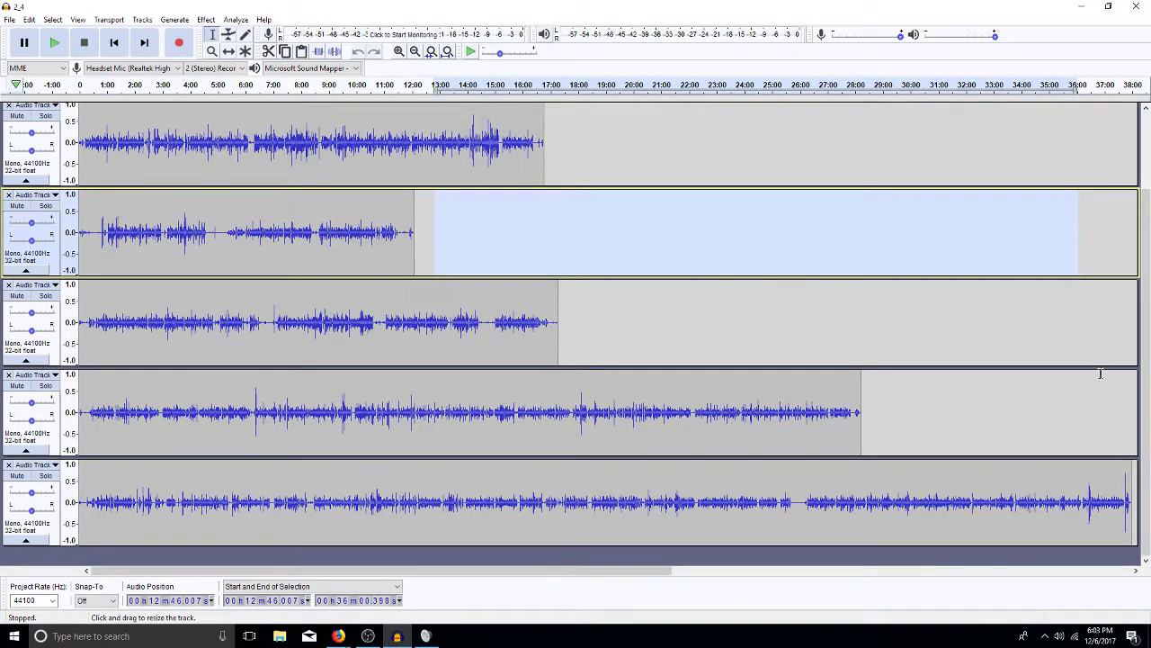
{"action": "left_click_drag", "start_coordinate": [1133, 472], "coordinate": [1089, 163]}
{"action": "scroll", "coordinate": [1088, 163], "scroll_direction": "up", "scroll_amount": 1}
{"action": "left_click", "coordinate": [961, 257]}
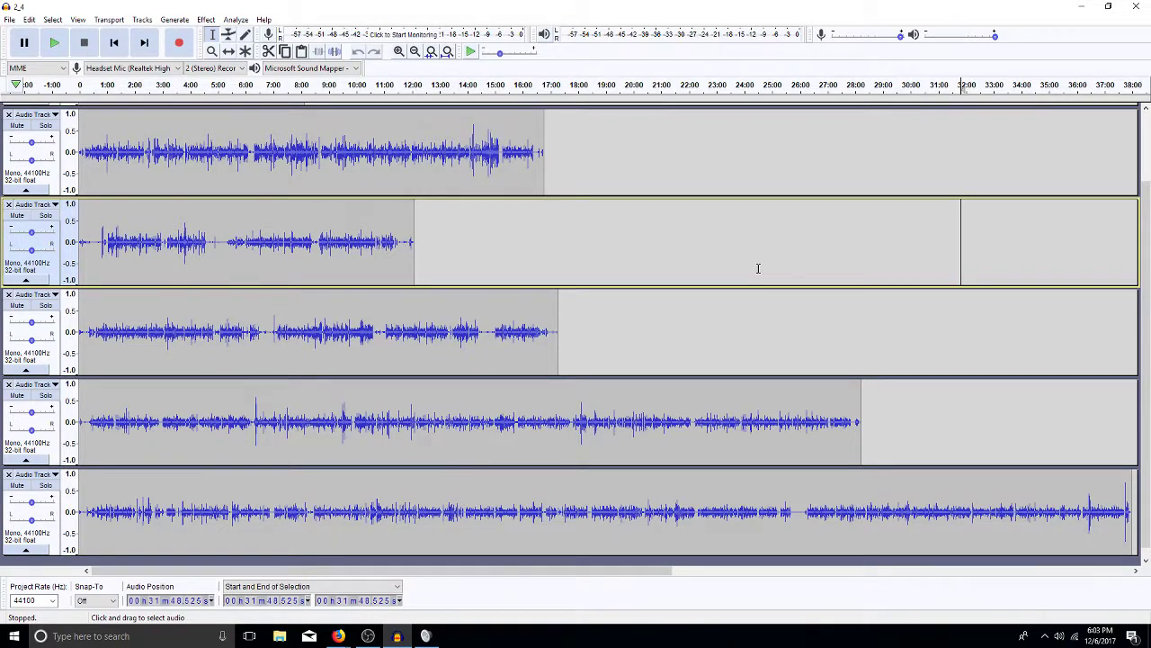
{"action": "left_click", "coordinate": [633, 246]}
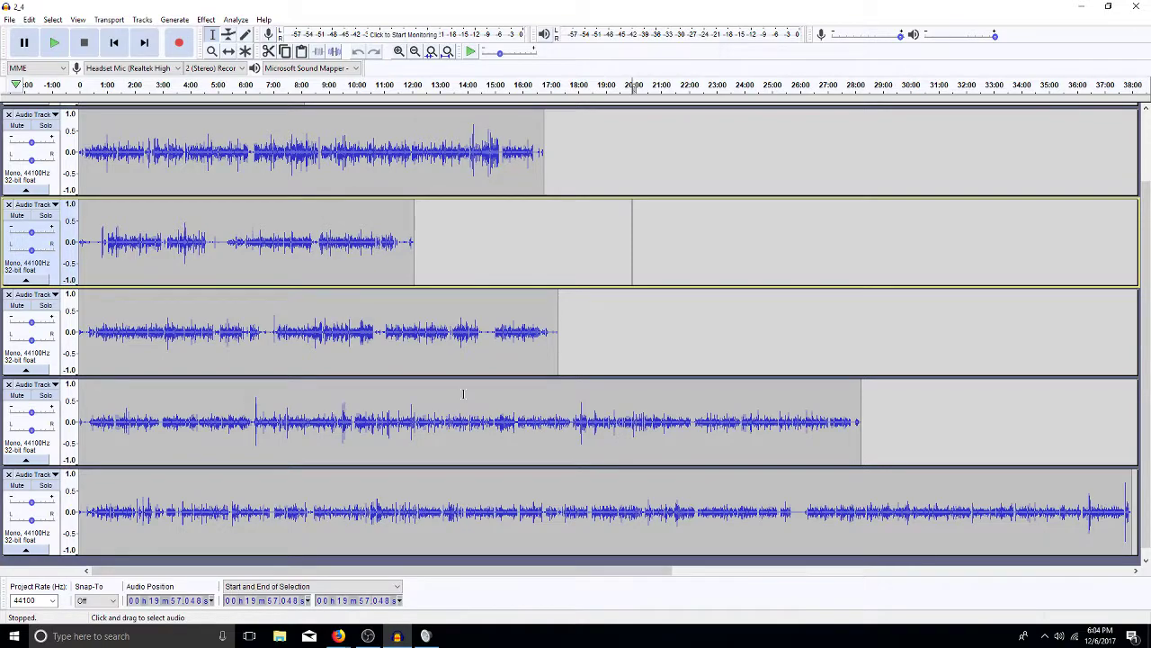
{"action": "left_click", "coordinate": [622, 359]}
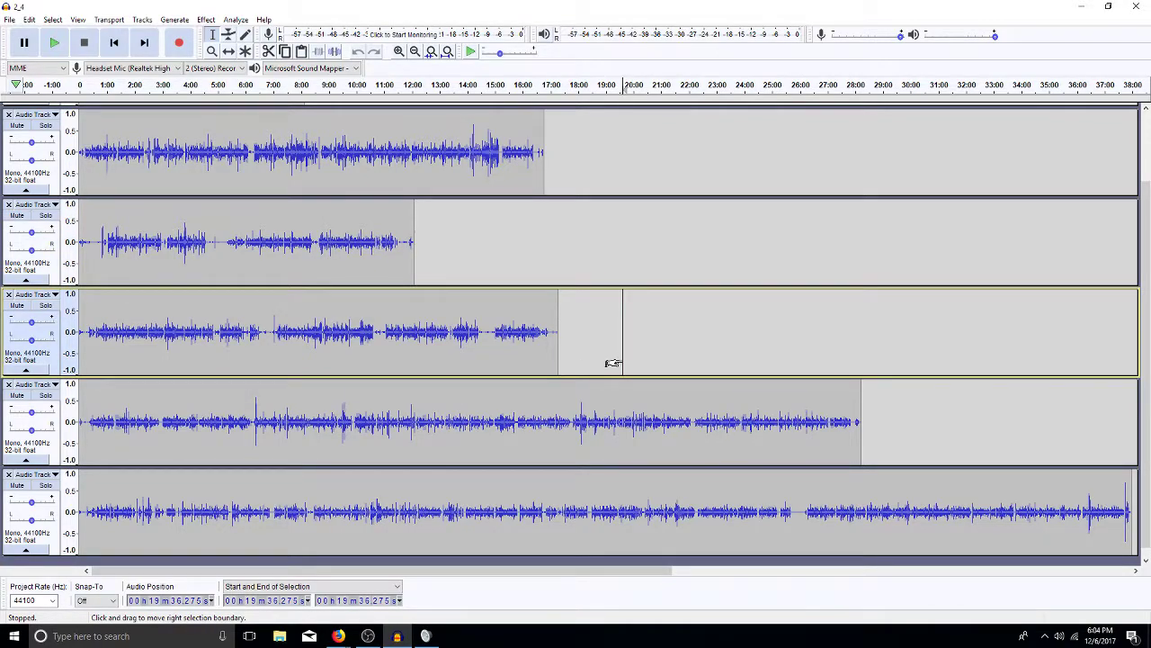
{"action": "left_click", "coordinate": [626, 262]}
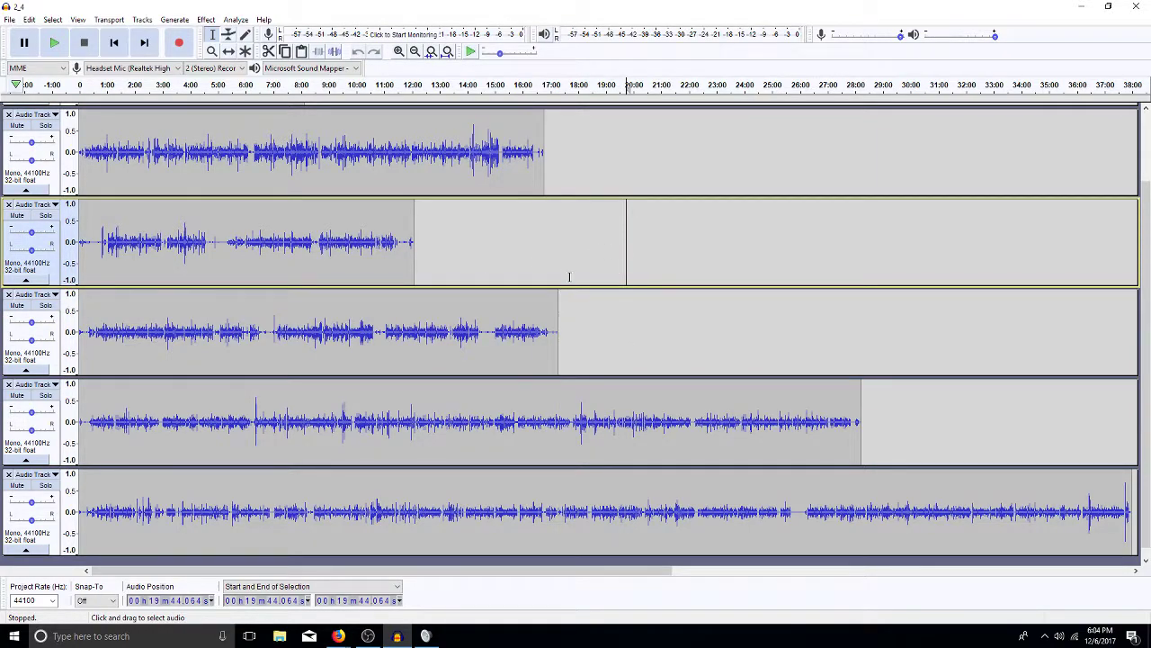
- Compare where the shorter tracks end with the longer ones, marking positions in the blank area at about 17:15, 18:31 and 28:12
{"action": "left_click_drag", "start_coordinate": [560, 275], "coordinate": [650, 171]}
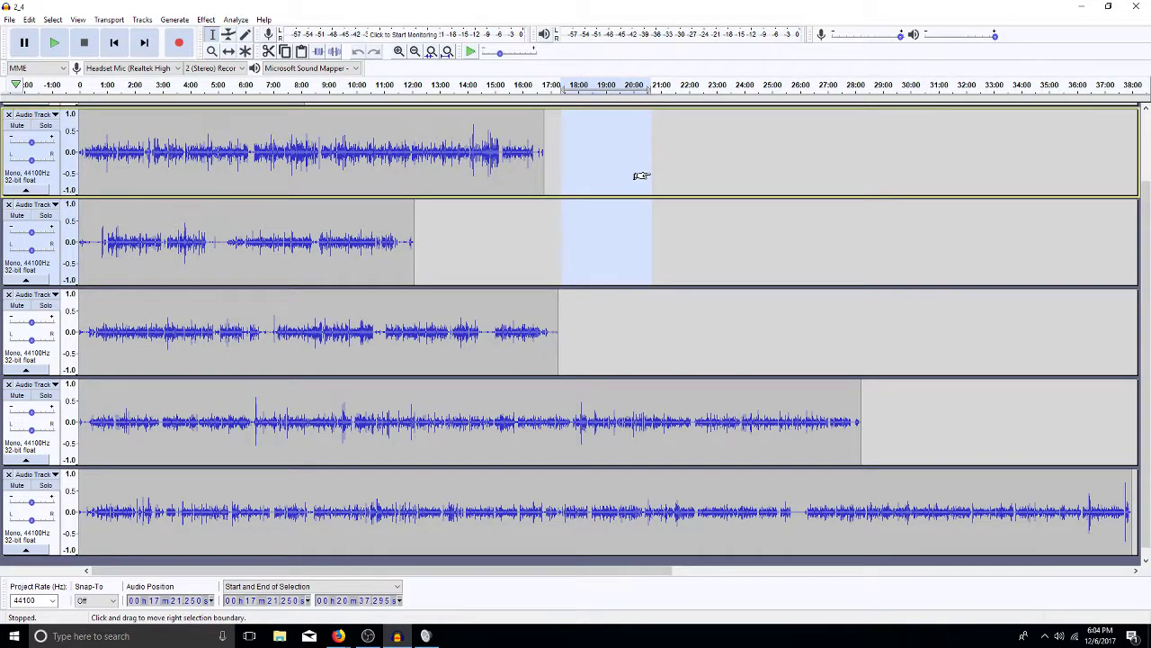
{"action": "left_click", "coordinate": [624, 180]}
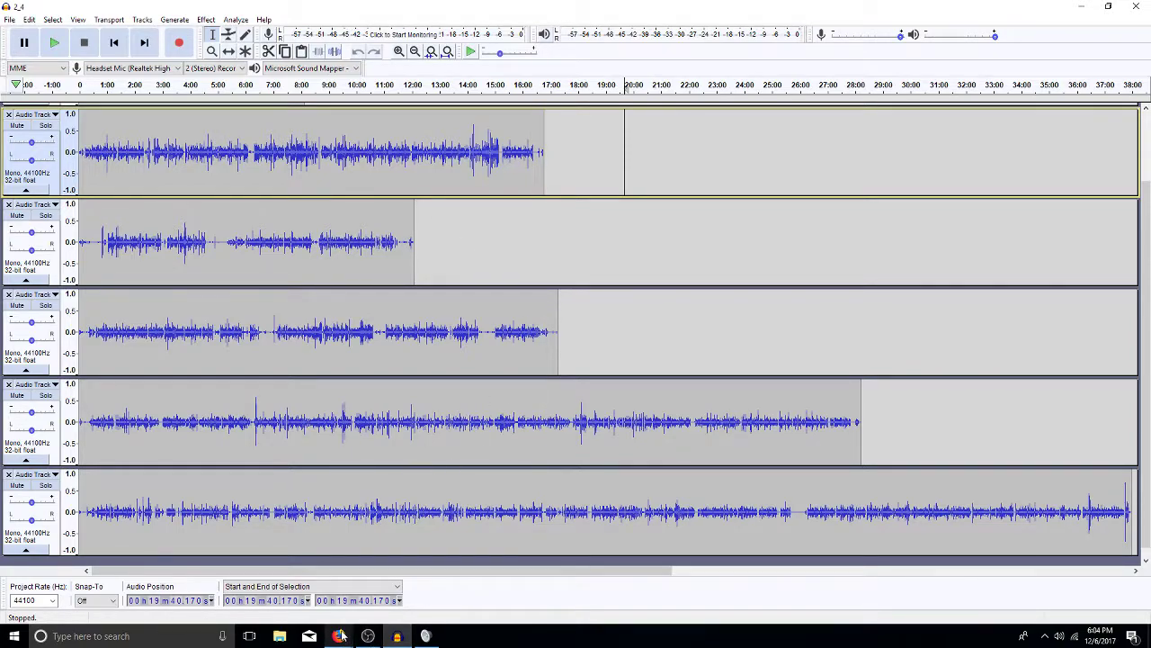
{"action": "mouse_move", "coordinate": [341, 635]}
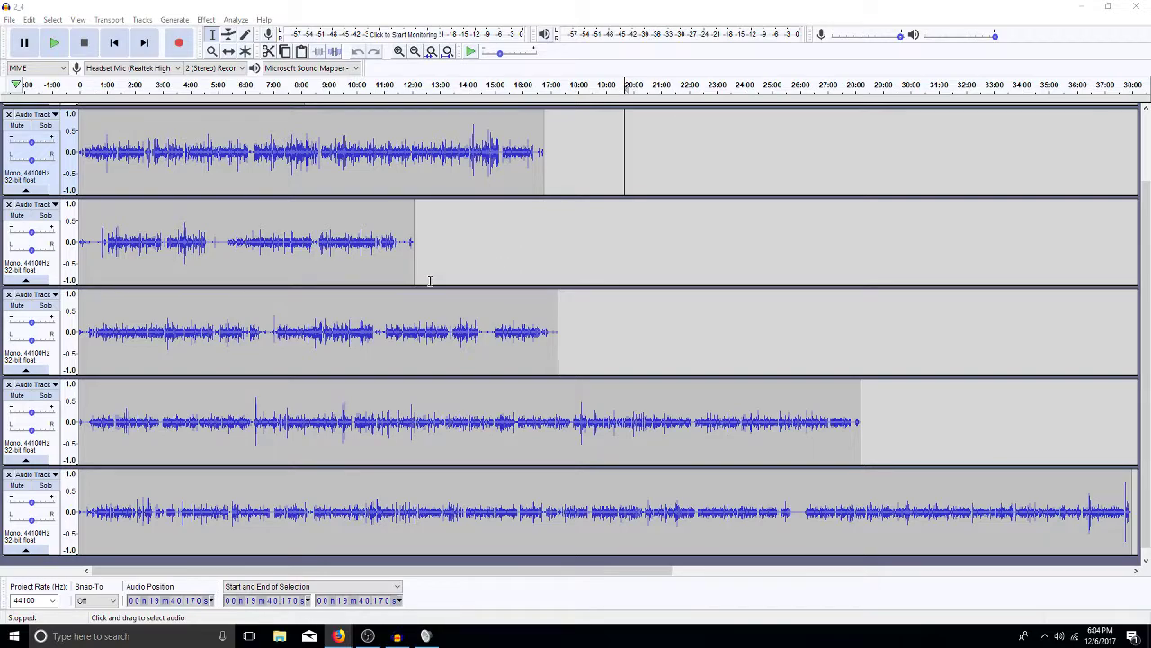
{"action": "left_click", "coordinate": [600, 333]}
{"action": "left_click", "coordinate": [557, 239]}
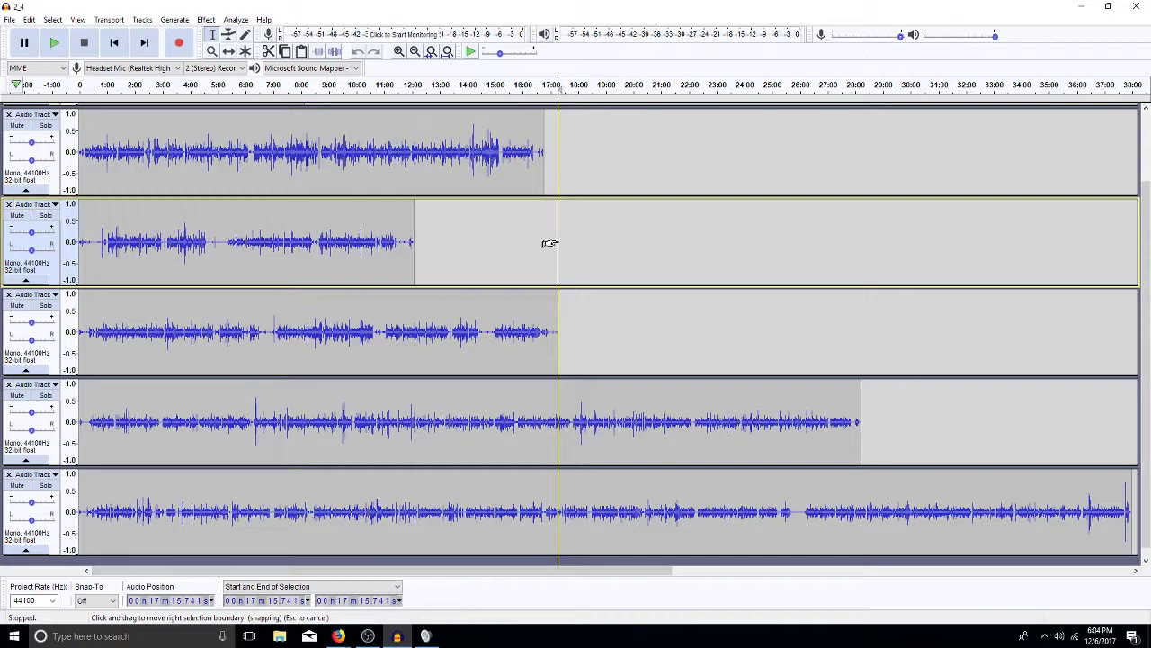
{"action": "left_click", "coordinate": [593, 248]}
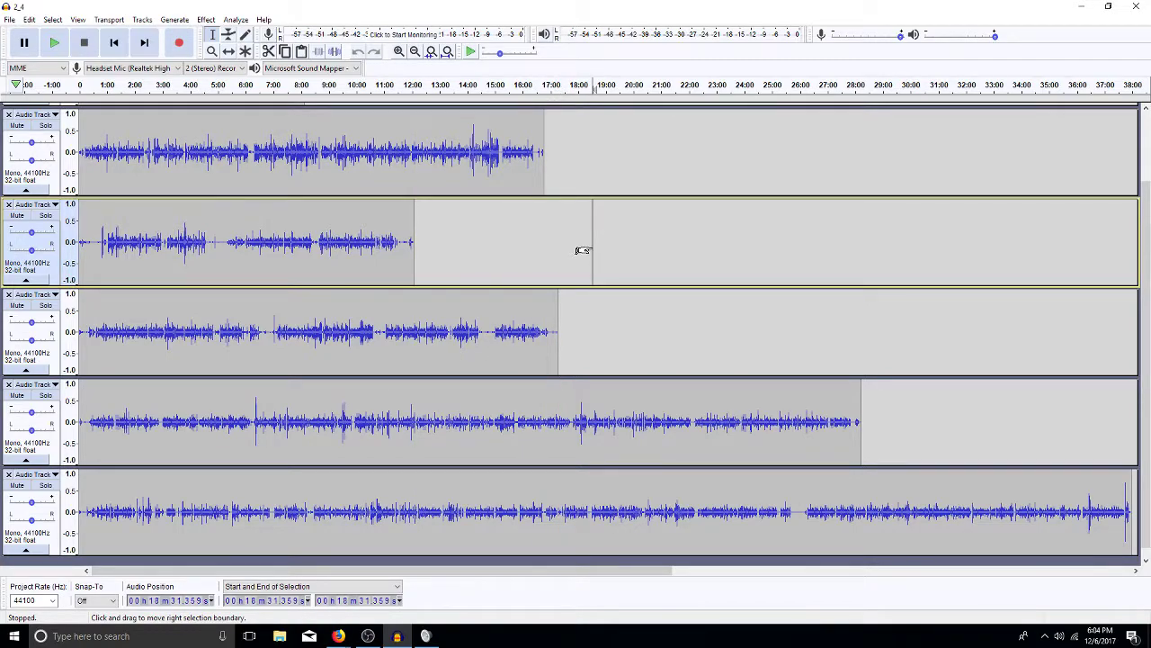
{"action": "left_click", "coordinate": [557, 245]}
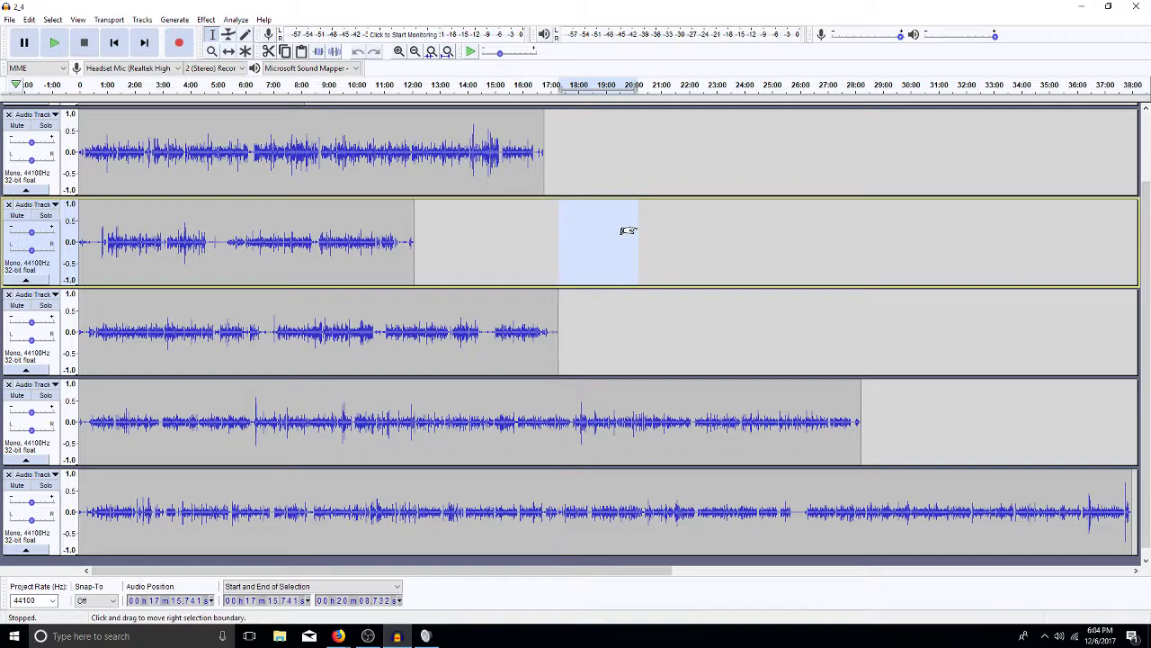
{"action": "left_click", "coordinate": [616, 228]}
{"action": "left_click", "coordinate": [555, 249]}
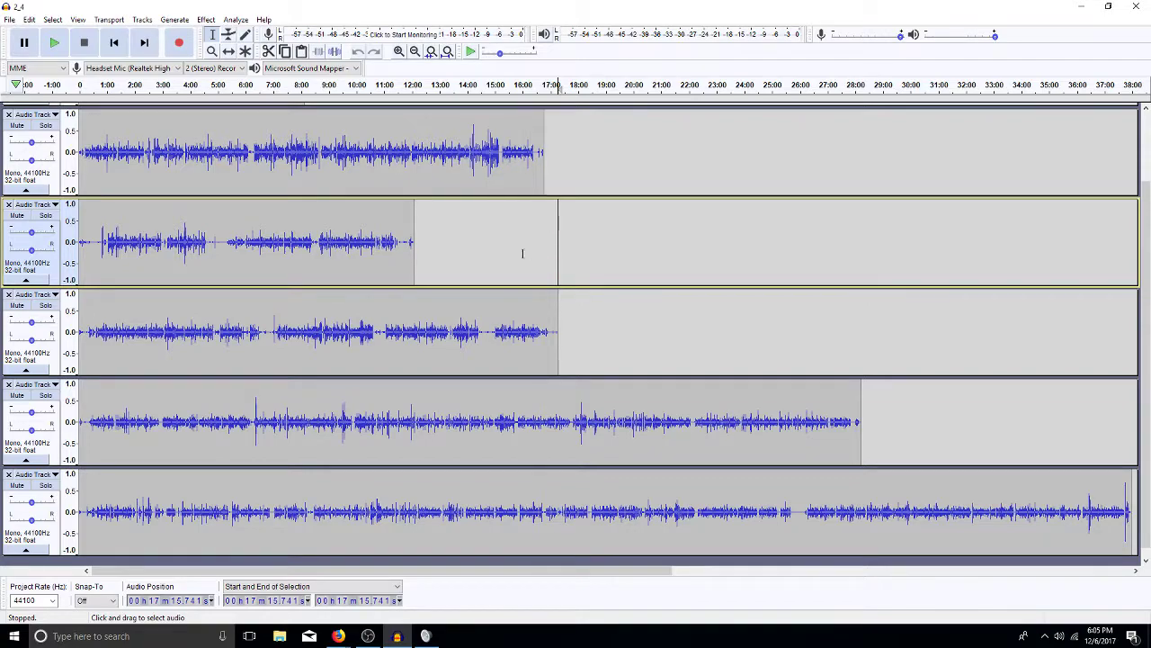
{"action": "left_click", "coordinate": [858, 247]}
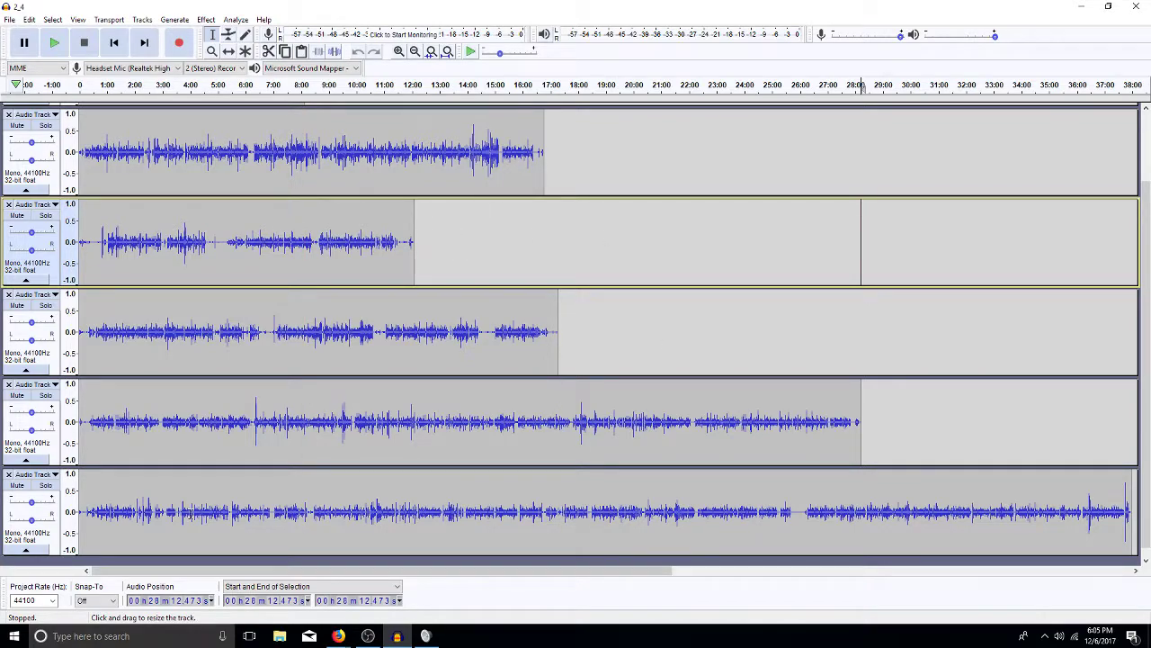
- Audition the longest track from about 30:46, and remove it and the roughly 28-minute track above it from the project
{"action": "left_click", "coordinate": [932, 510]}
{"action": "key", "text": "space"}
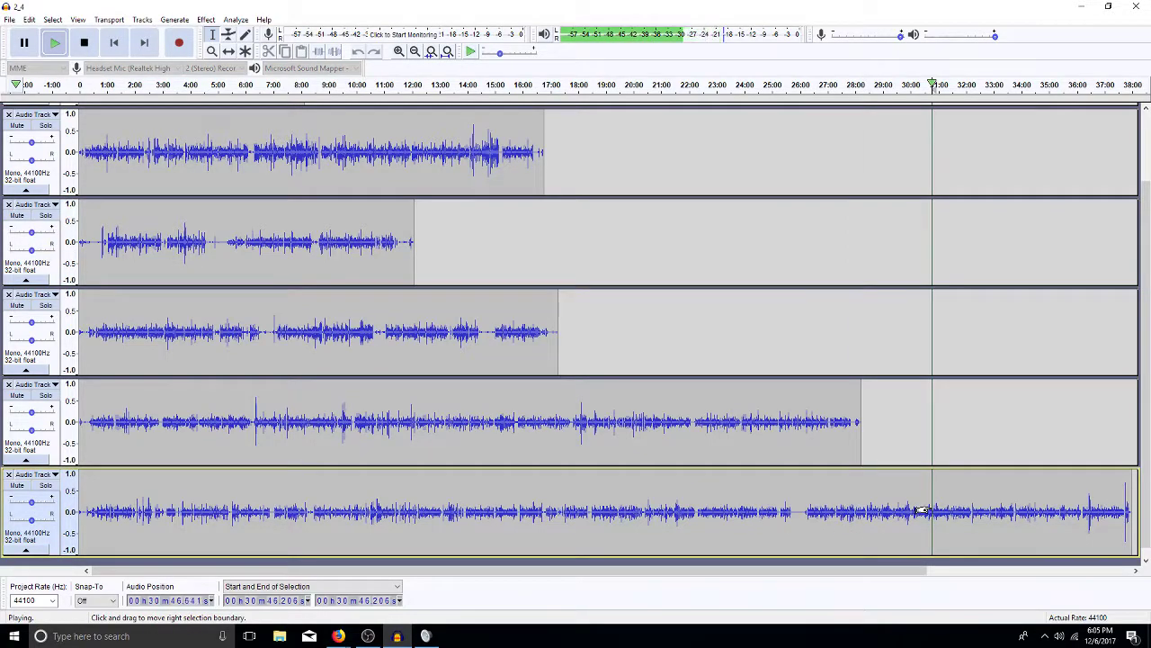
{"action": "key", "text": "space"}
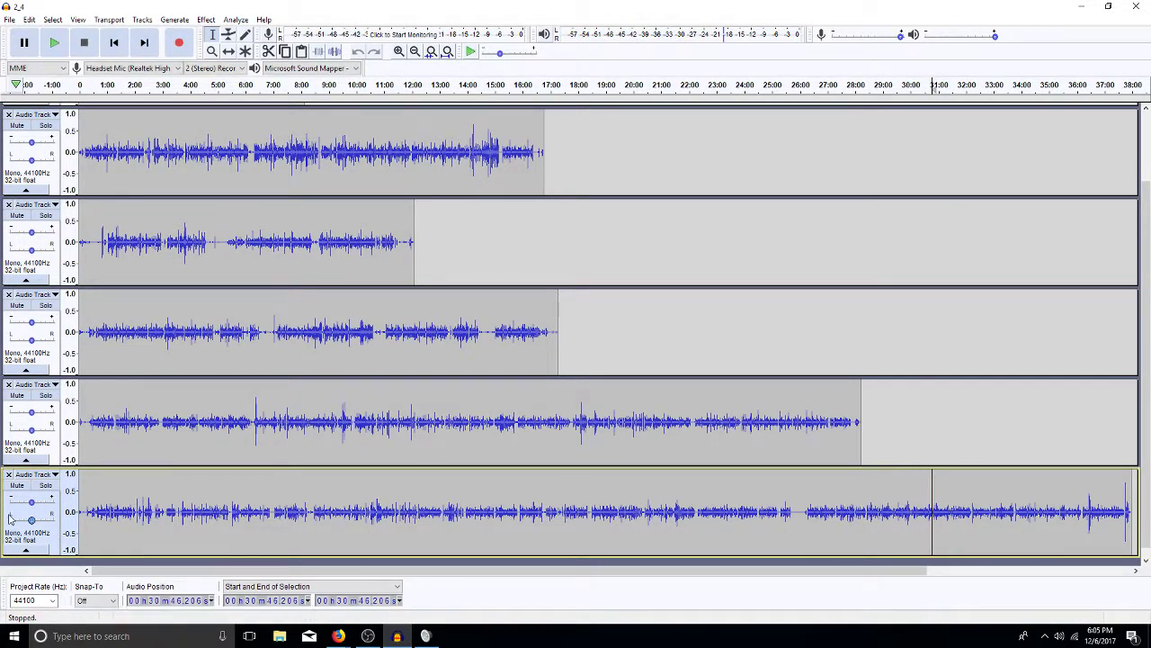
{"action": "left_click", "coordinate": [9, 475]}
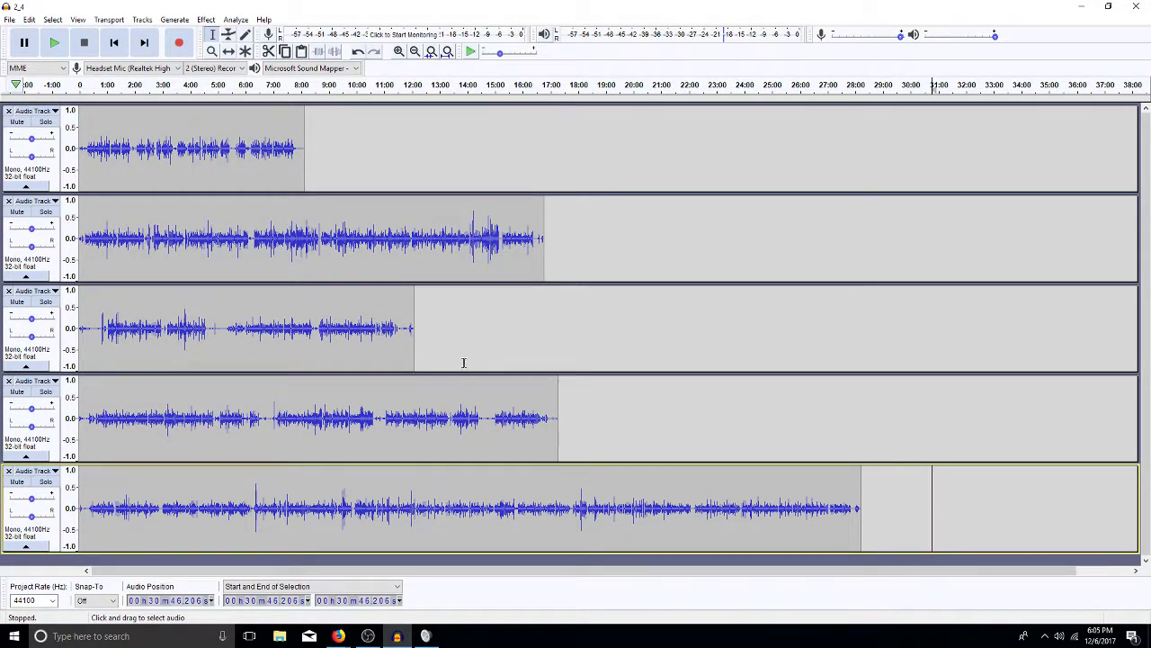
{"action": "left_click", "coordinate": [9, 471]}
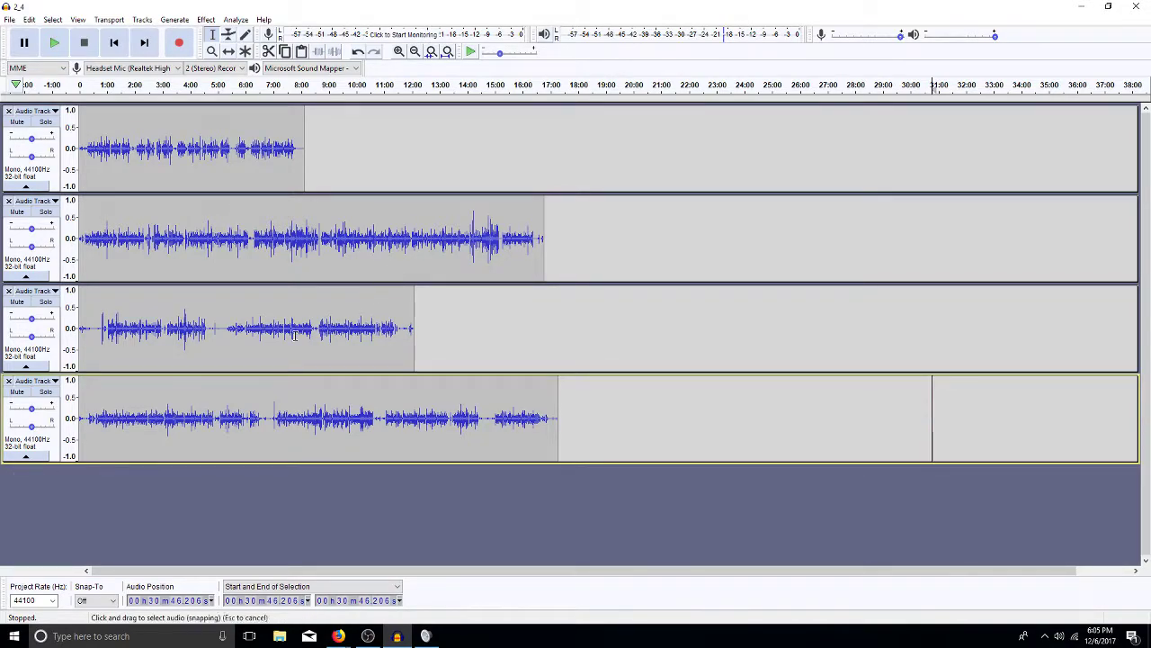
- Solo the second track, audition it from about 10:58, and remove it from the project
{"action": "left_click", "coordinate": [46, 212]}
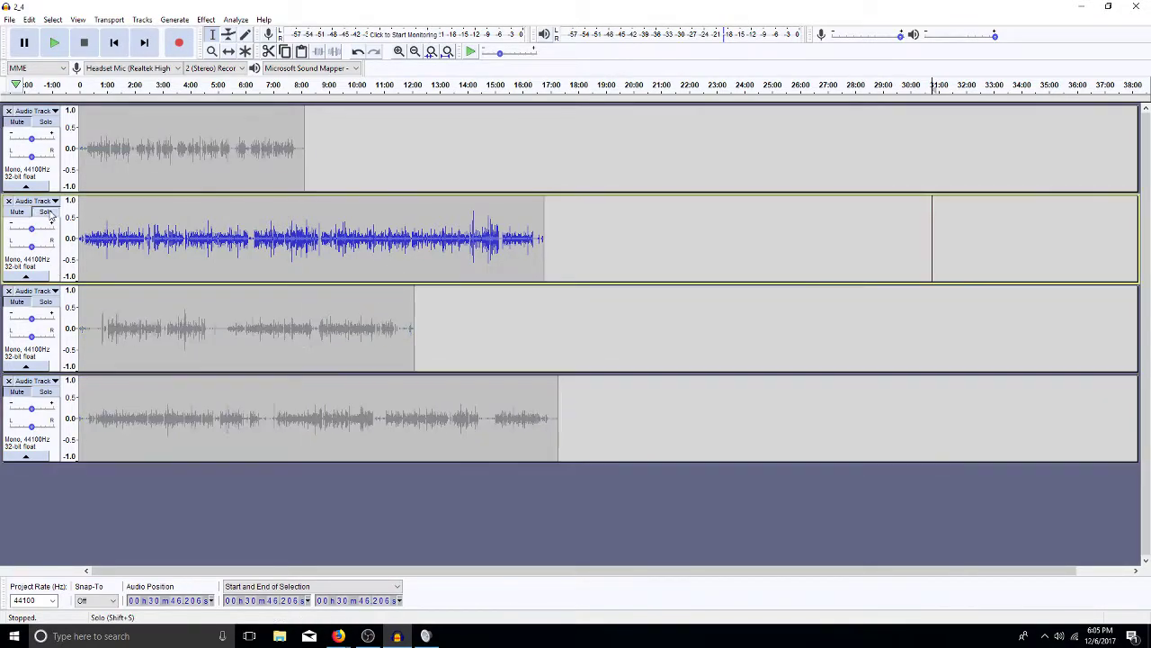
{"action": "left_click", "coordinate": [383, 229]}
{"action": "key", "text": "space"}
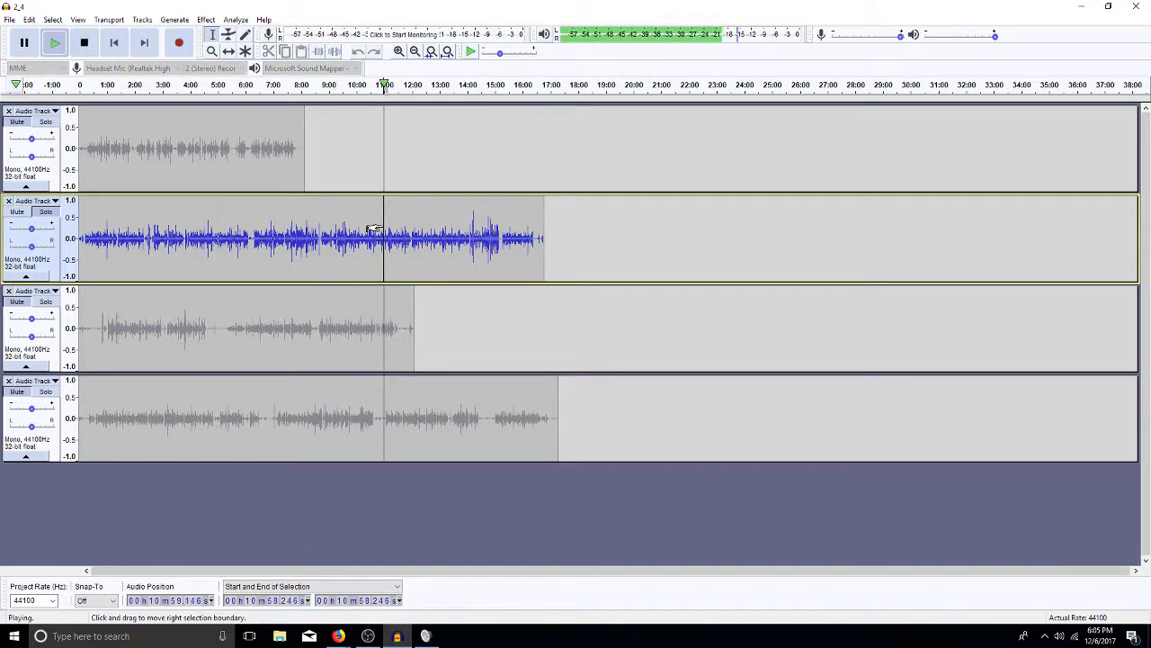
{"action": "key", "text": "space"}
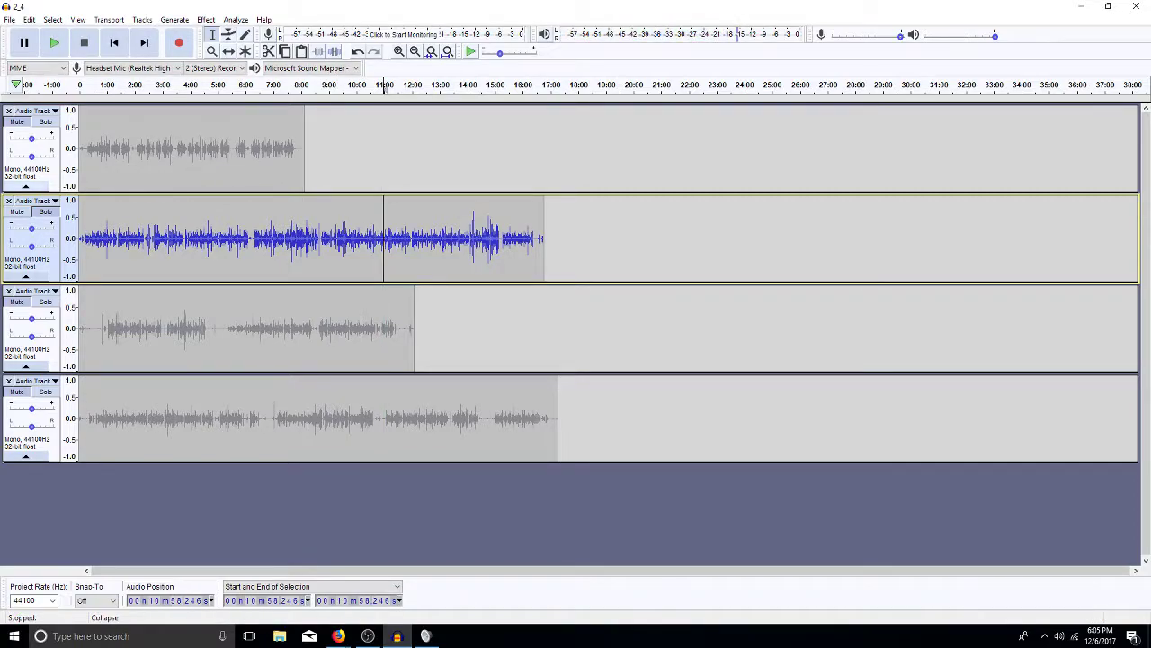
{"action": "left_click", "coordinate": [8, 200]}
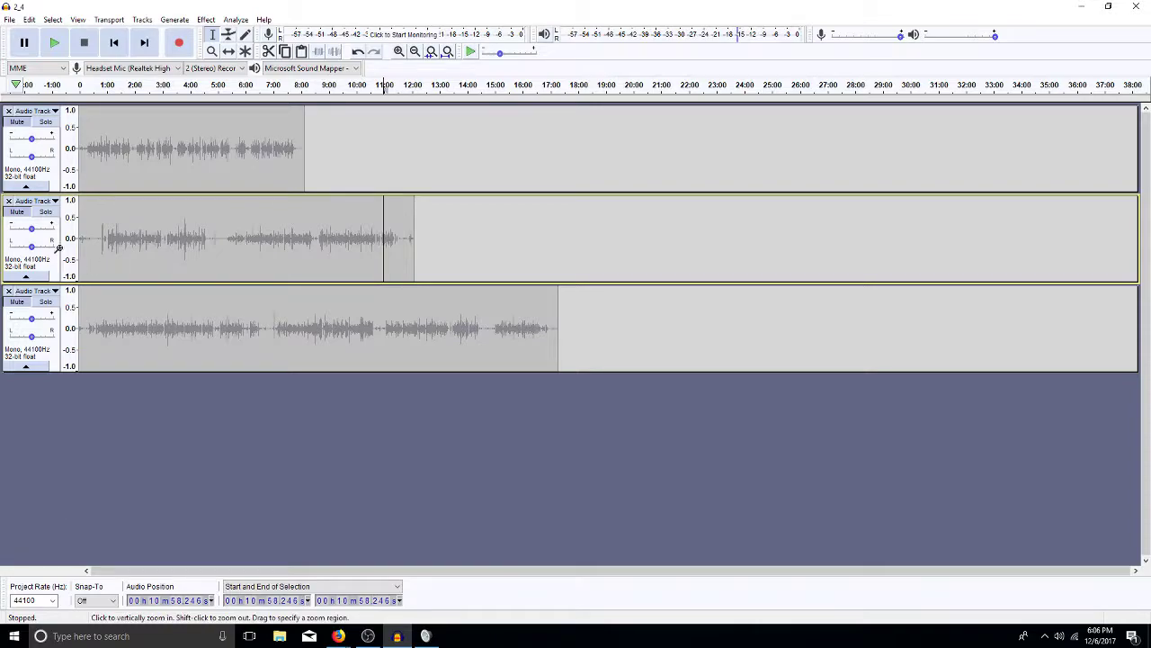
- Solo the lowest, roughly 17-minute track, audition it around 12:04, 8:28 and 3:49, and remove it from the project
{"action": "left_click", "coordinate": [32, 306]}
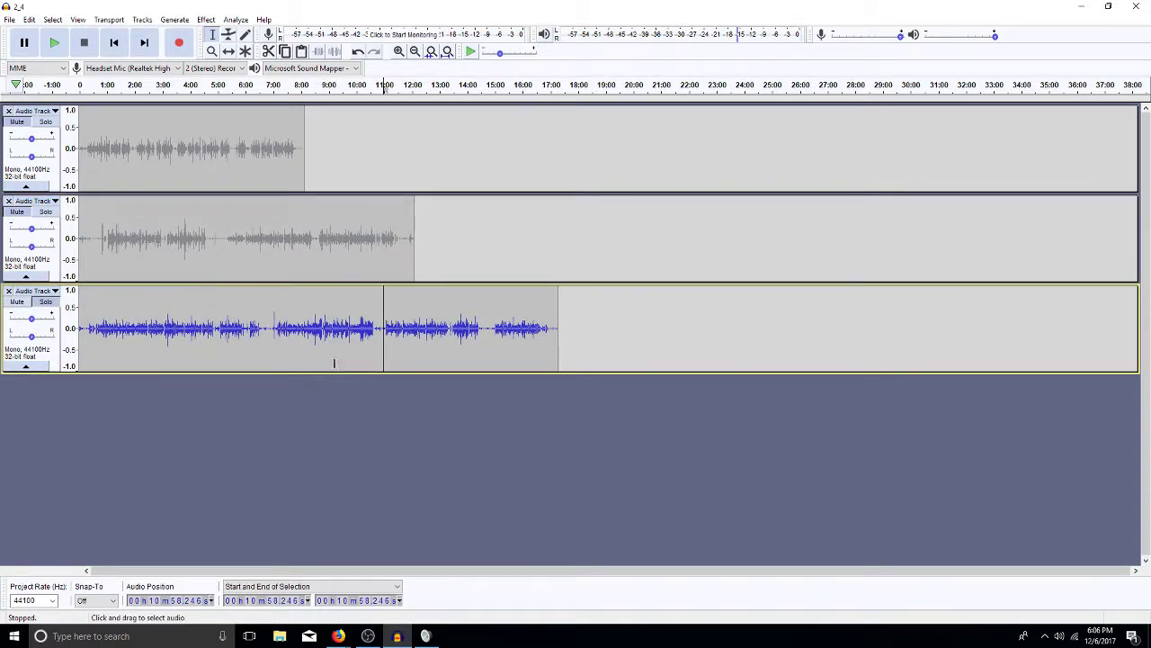
{"action": "left_click", "coordinate": [415, 316]}
{"action": "key", "text": "space"}
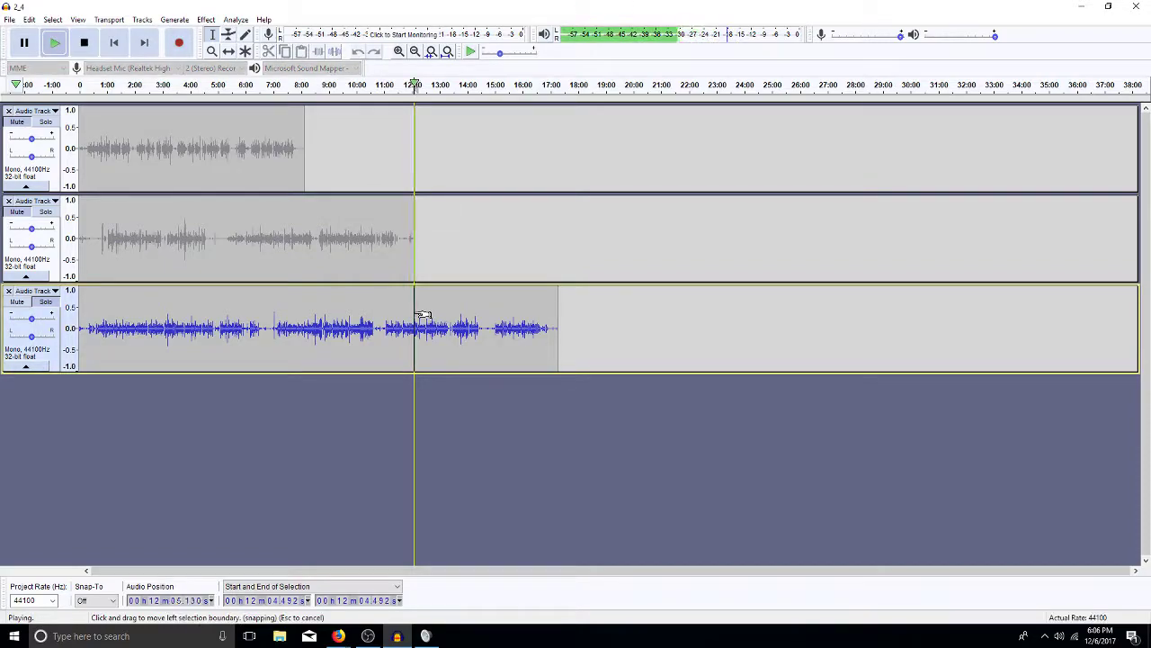
{"action": "key", "text": "space"}
{"action": "left_click", "coordinate": [314, 326]}
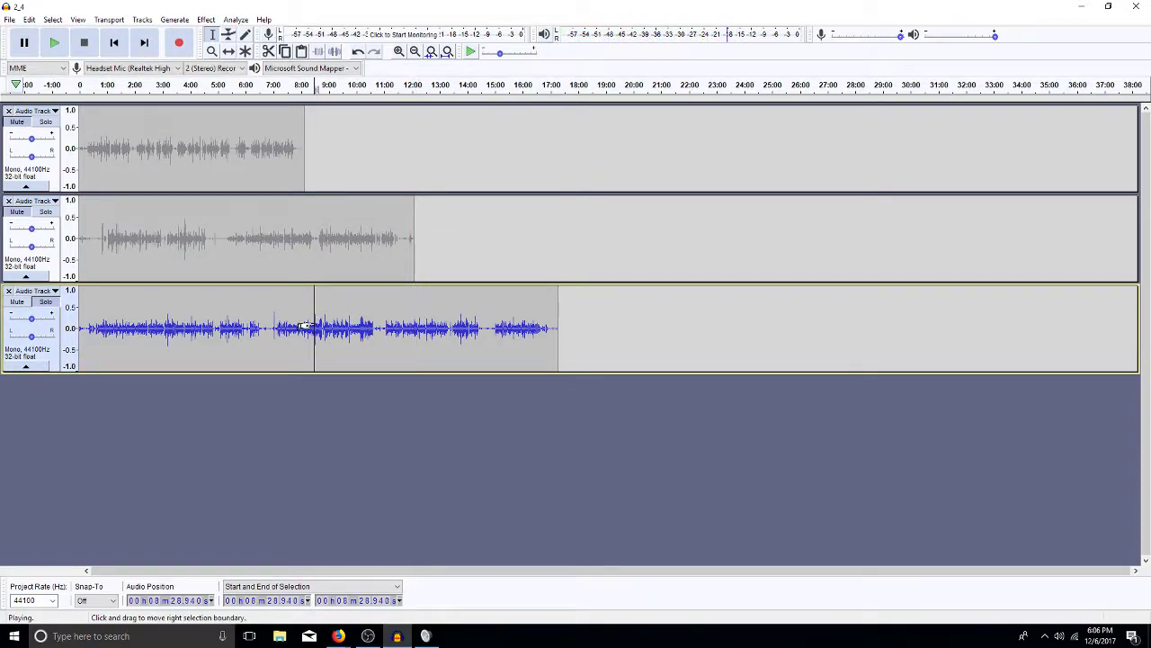
{"action": "key", "text": "space"}
{"action": "left_click", "coordinate": [186, 331]}
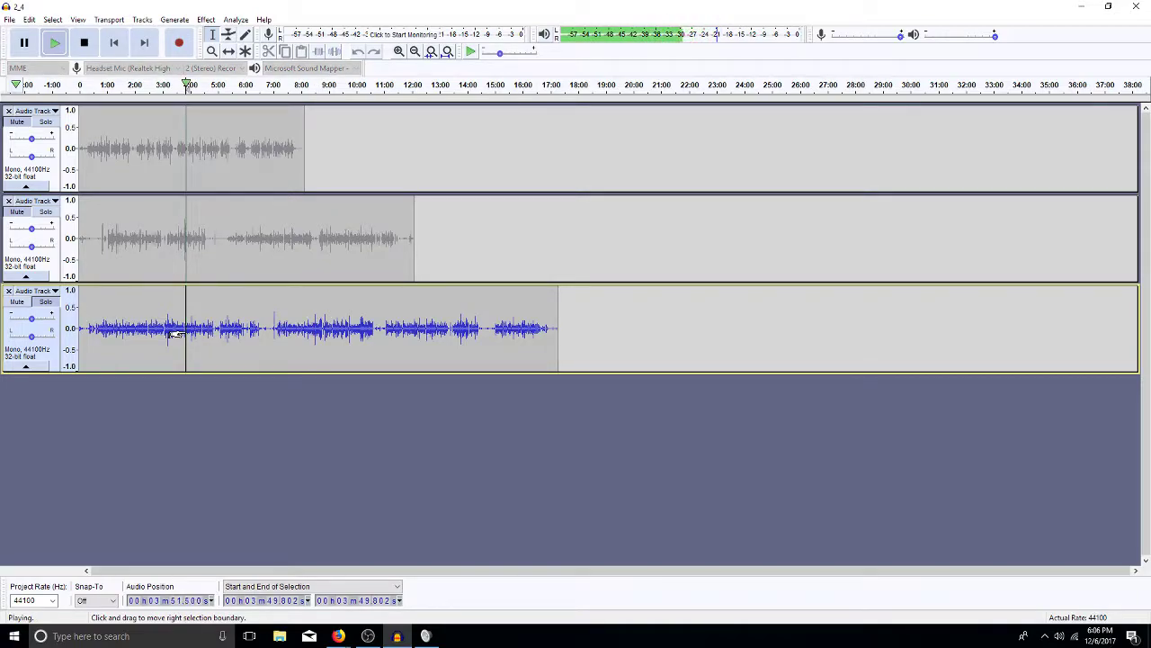
{"action": "key", "text": "space"}
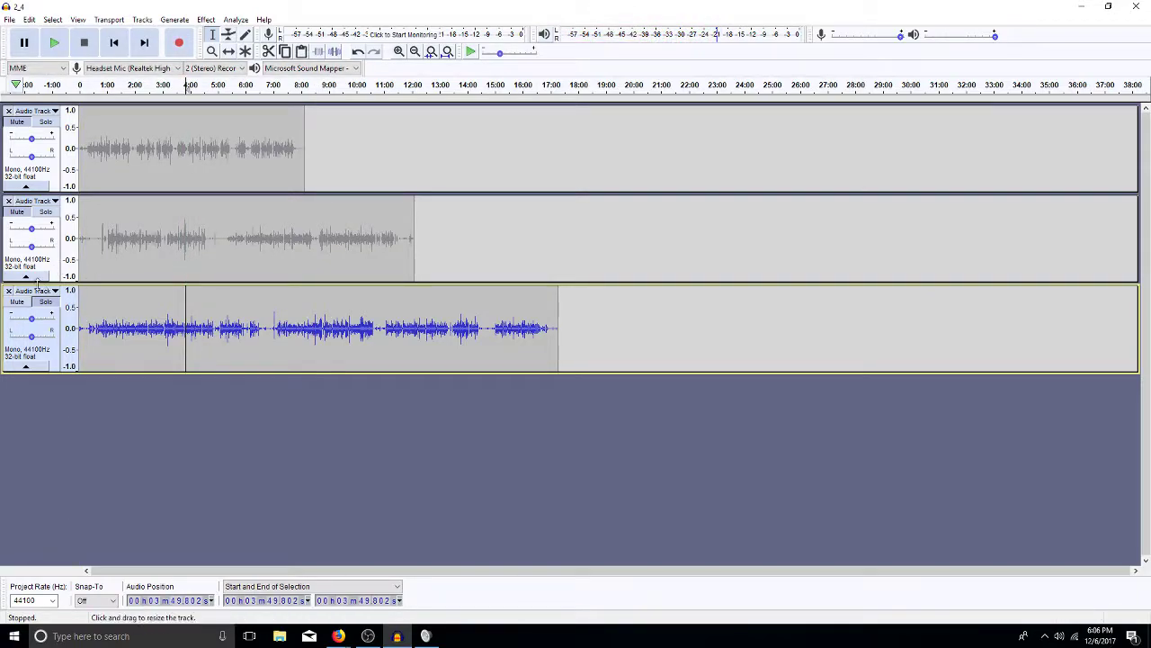
{"action": "left_click", "coordinate": [8, 291]}
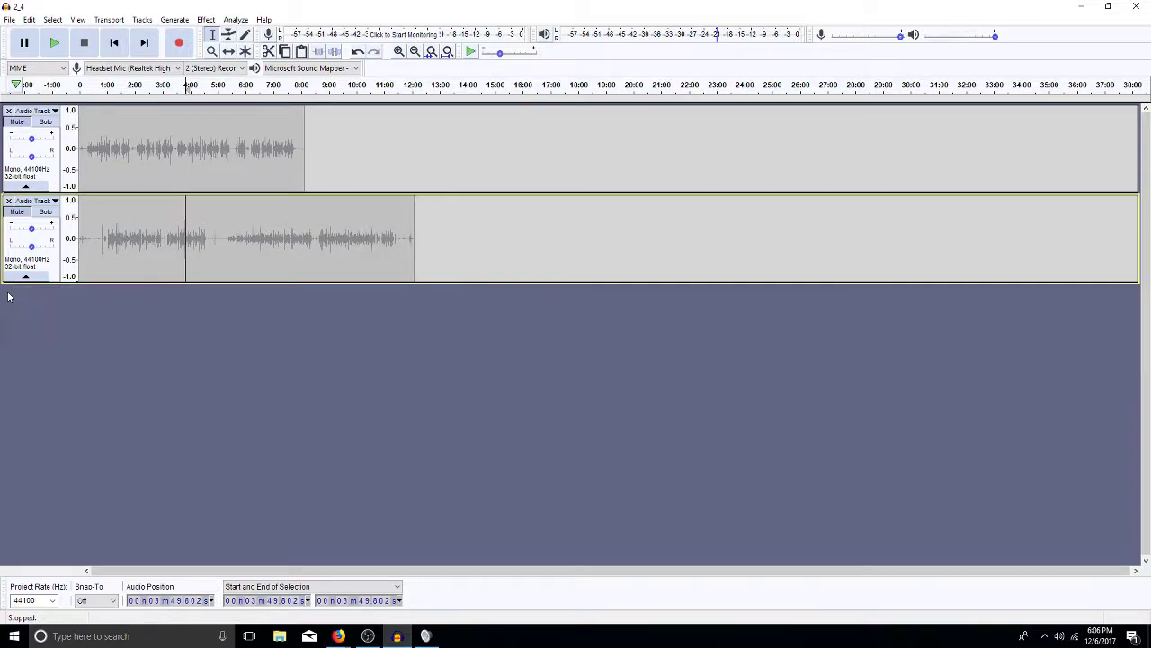
- Solo and audition the roughly 12-minute track from about 9:10, and remove the shorter track above it
{"action": "left_click", "coordinate": [45, 212]}
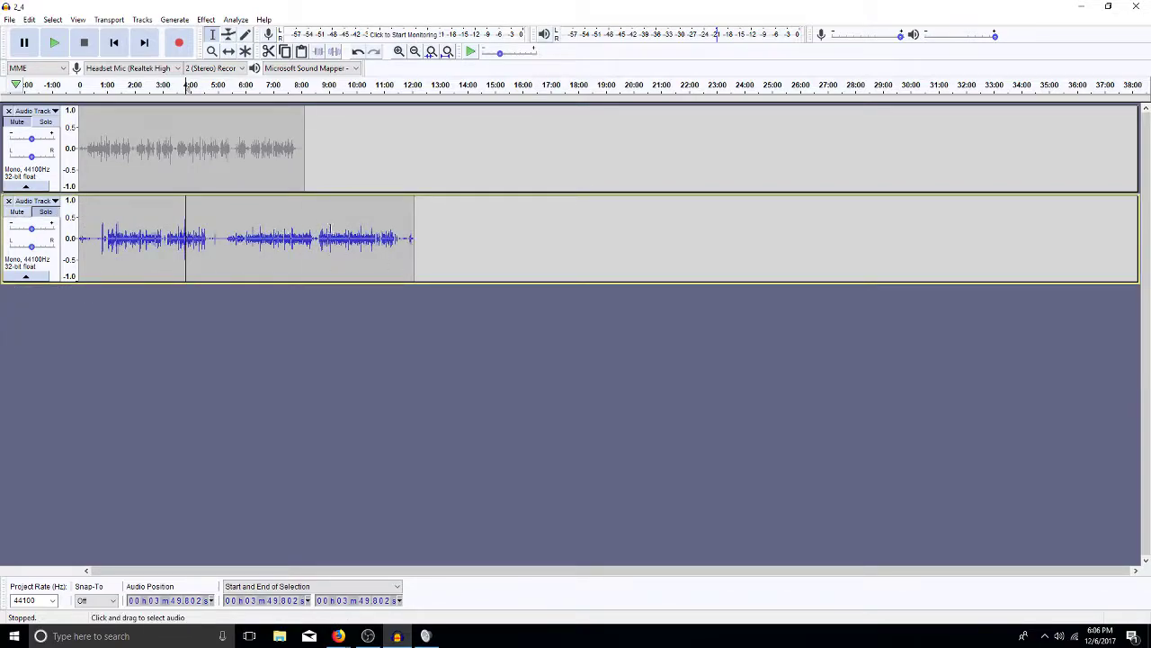
{"action": "left_click", "coordinate": [334, 229]}
{"action": "key", "text": "space"}
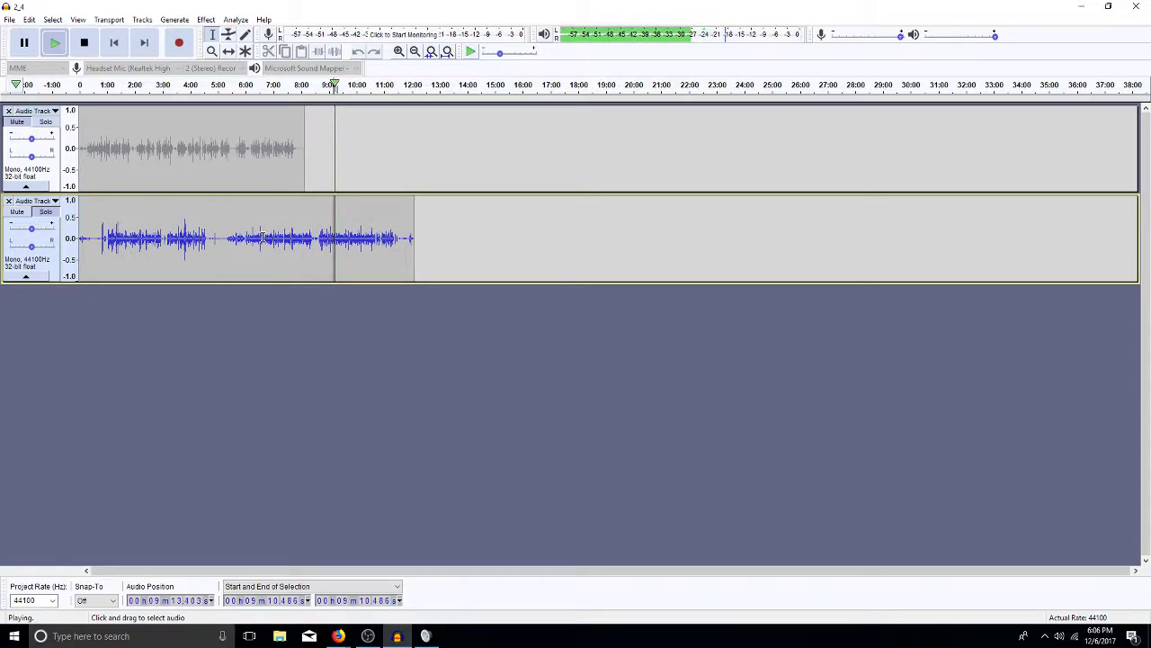
{"action": "key", "text": "space"}
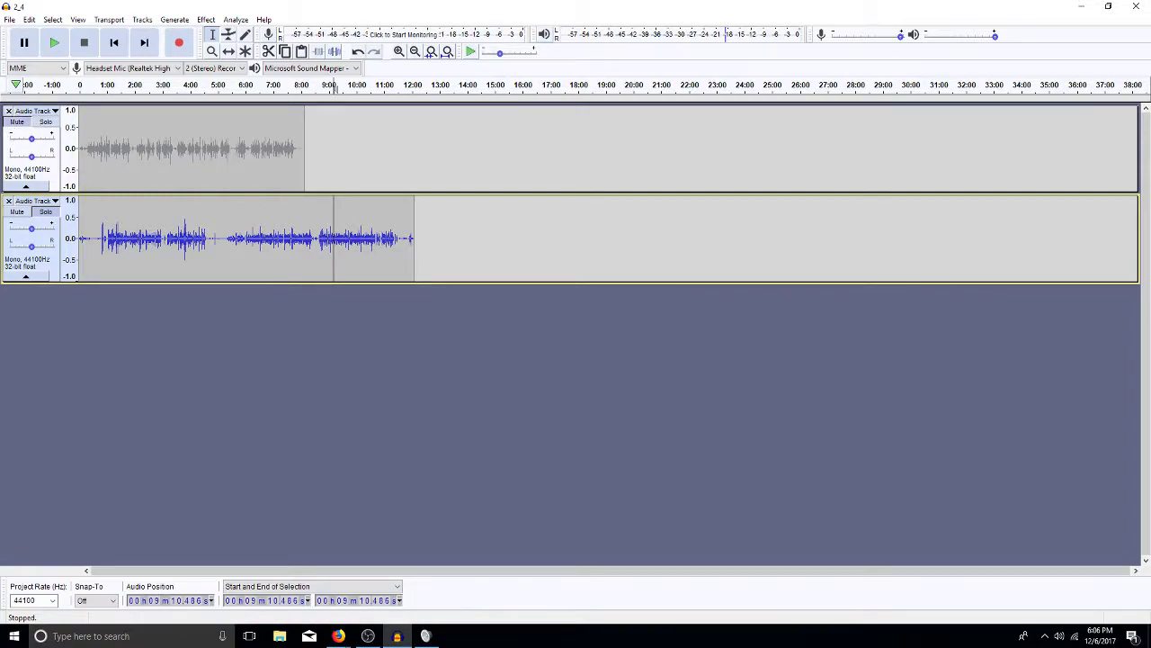
{"action": "left_click", "coordinate": [8, 111]}
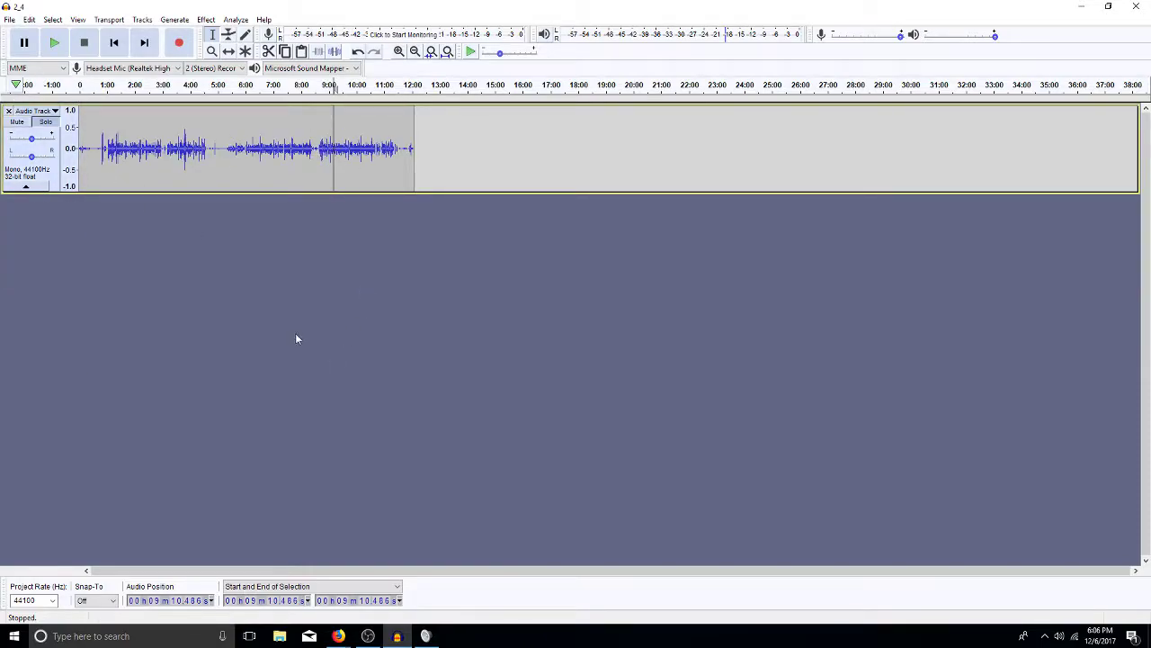
- Save the remaining single-track project under the new name 2_4one track in the firstdaysample folder
{"action": "left_click", "coordinate": [9, 19]}
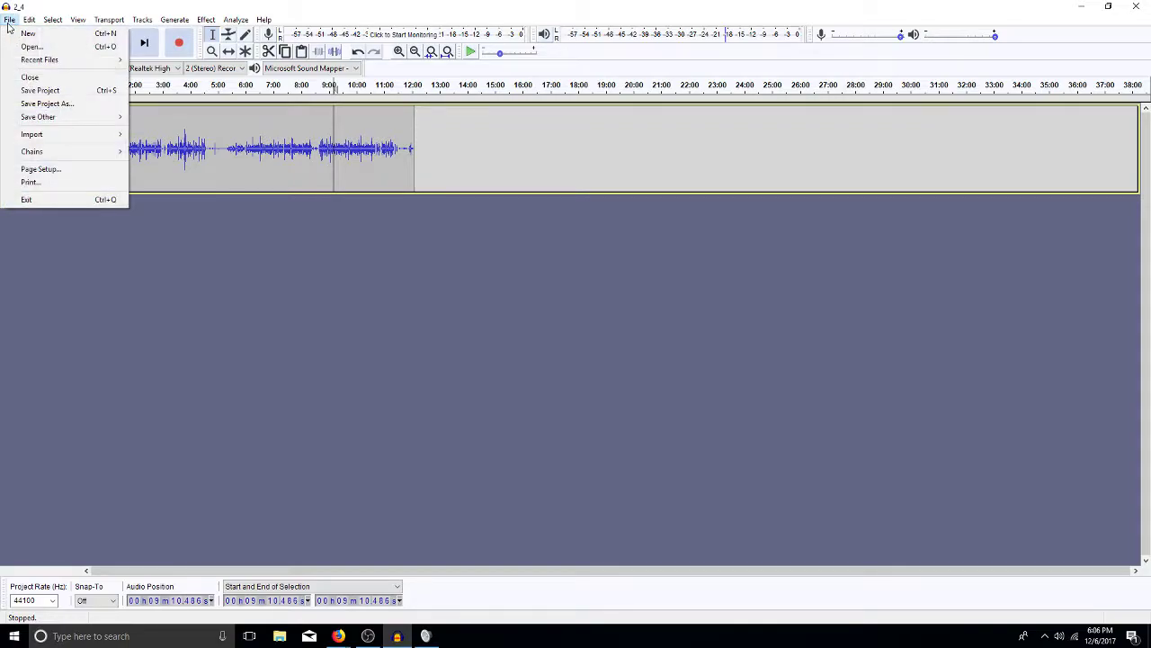
{"action": "left_click", "coordinate": [48, 104]}
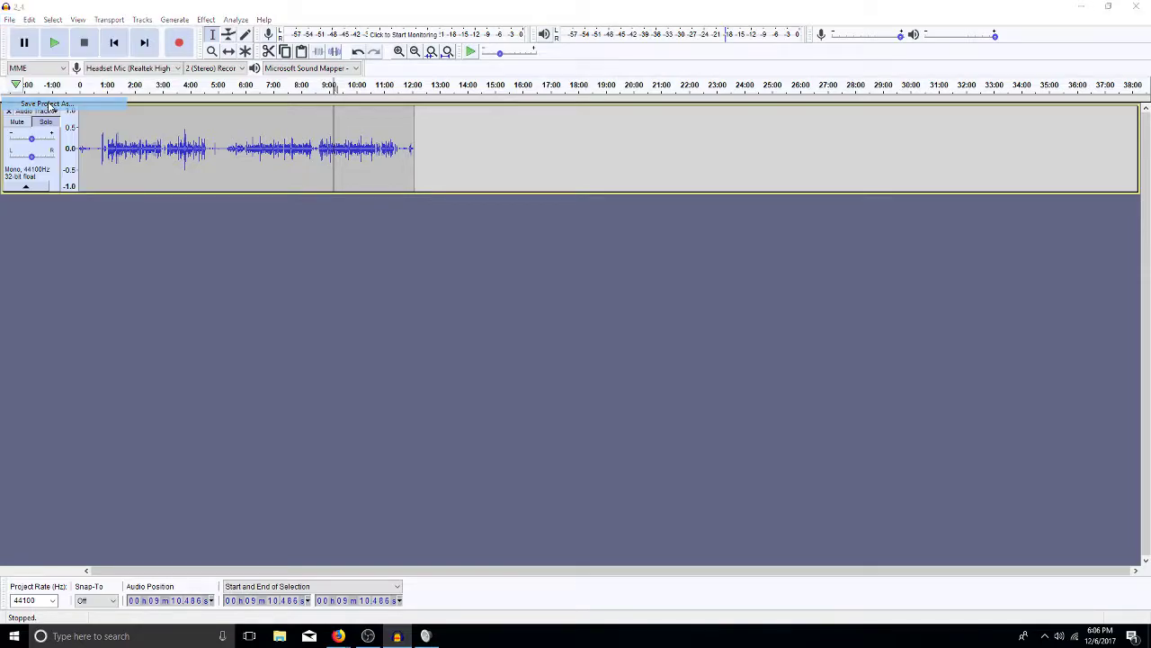
{"action": "type", "text": "2_4one track"}
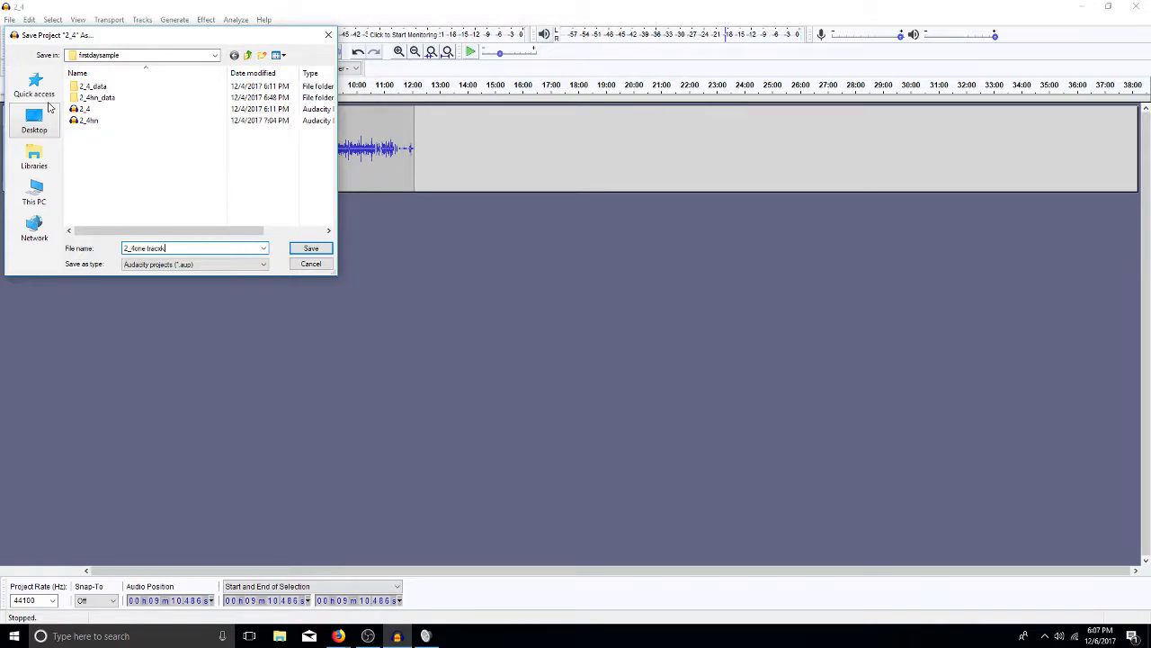
{"action": "key", "text": "Return"}
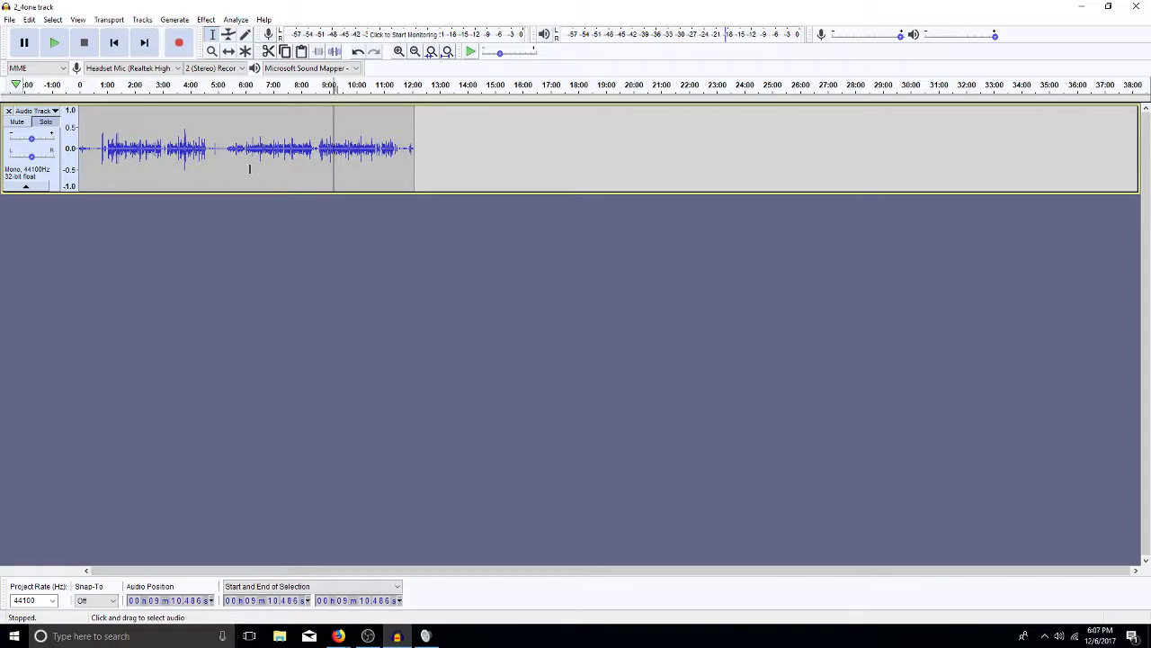
- Switch to File Explorer, open the file location of the recent 2_4hn project, and select the 2_4one track project file there
{"action": "left_click", "coordinate": [280, 636]}
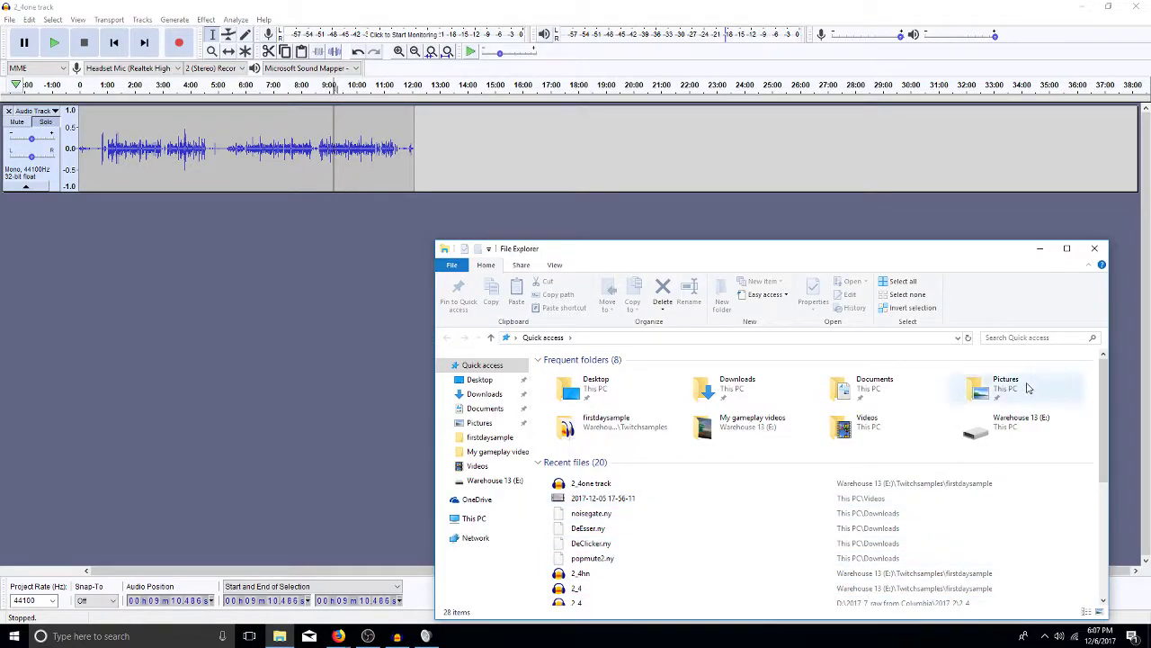
{"action": "left_click_drag", "start_coordinate": [1107, 434], "coordinate": [592, 562]}
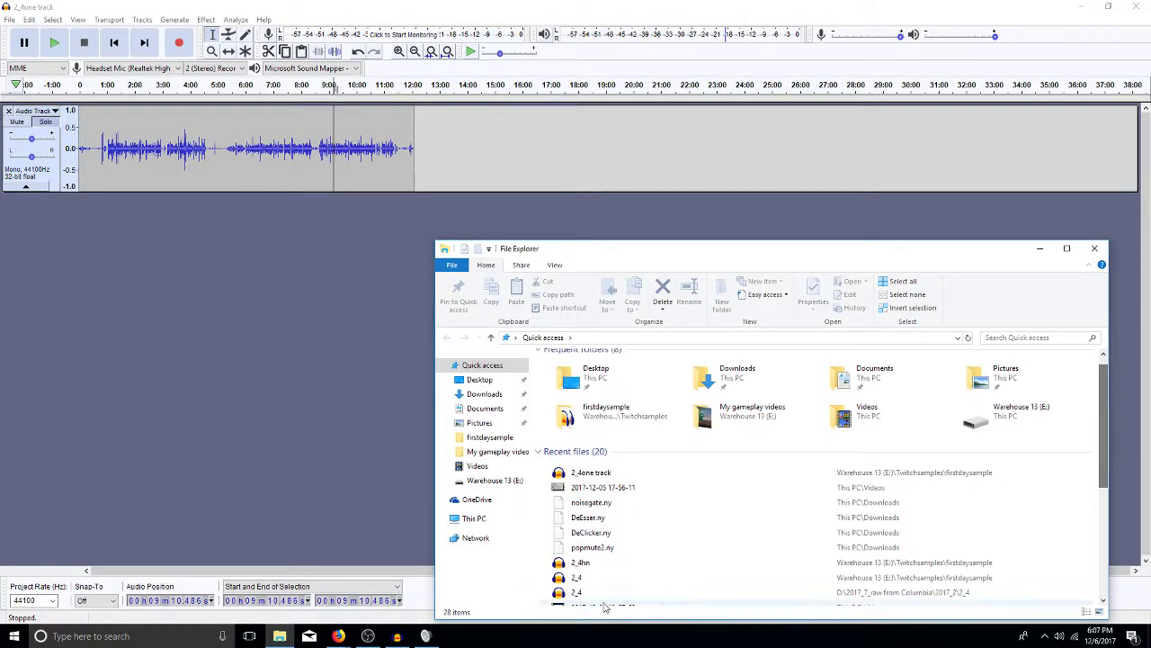
{"action": "right_click", "coordinate": [592, 563]}
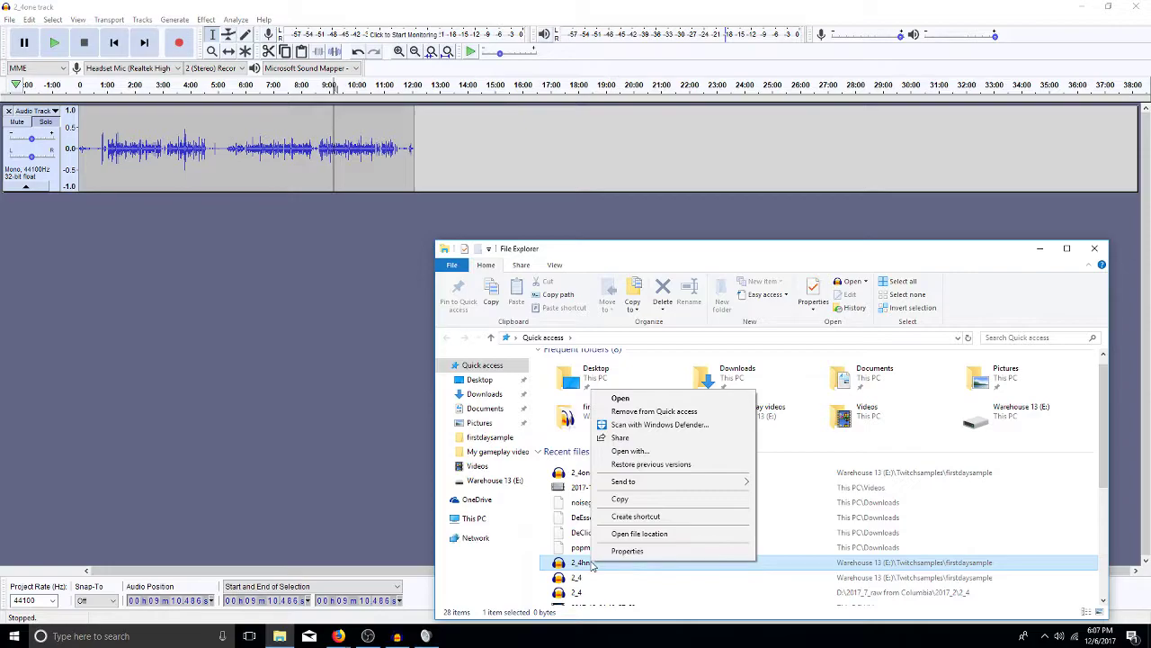
{"action": "left_click", "coordinate": [678, 537]}
{"action": "left_click_drag", "start_coordinate": [656, 258], "coordinate": [513, 168]}
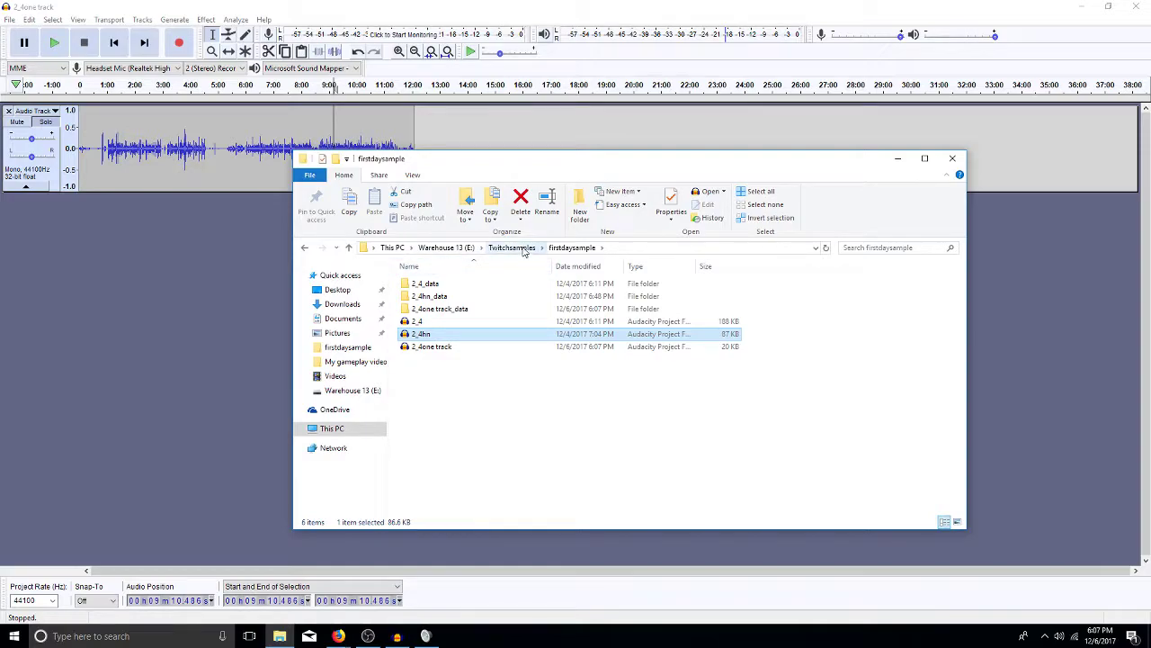
{"action": "left_click", "coordinate": [442, 348]}
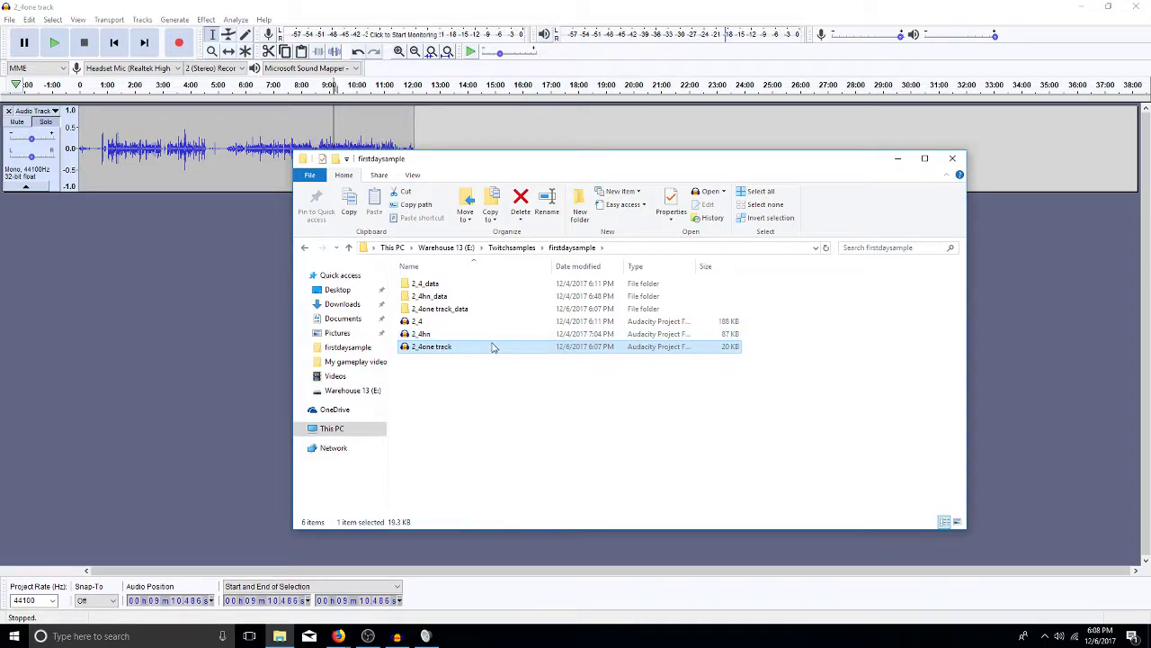
- Examine the audio block files inside 2_4one track_data, down to e00 and d00, and return to firstdaysample to compare the folder with its project file
{"action": "left_click", "coordinate": [428, 311]}
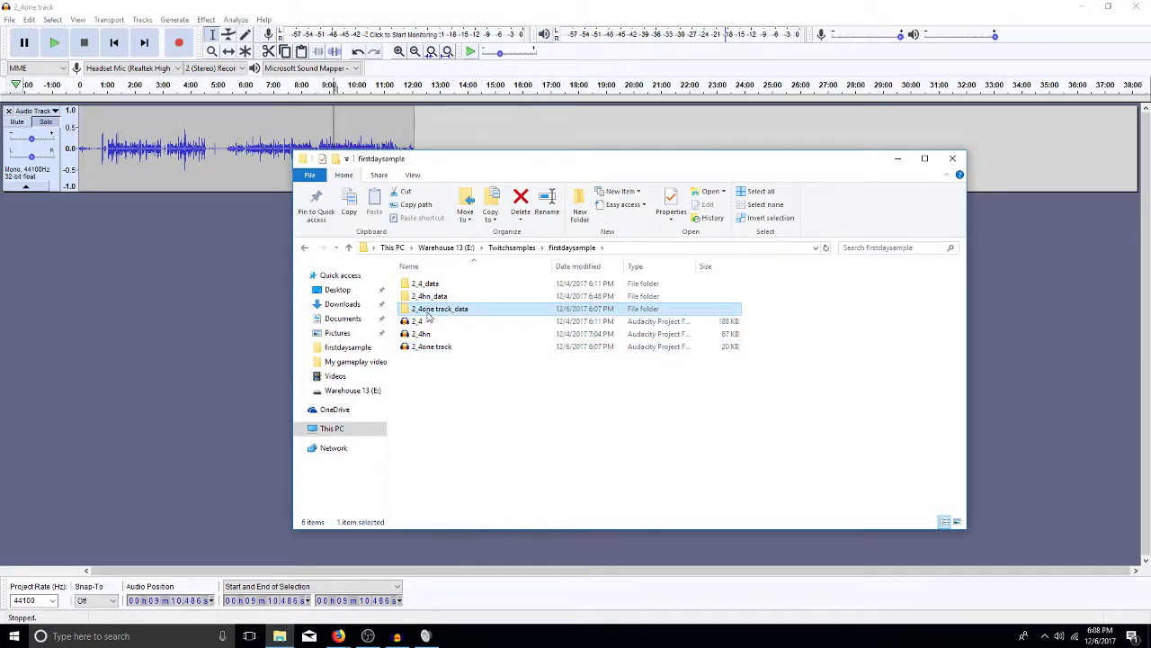
{"action": "double_click", "coordinate": [428, 311]}
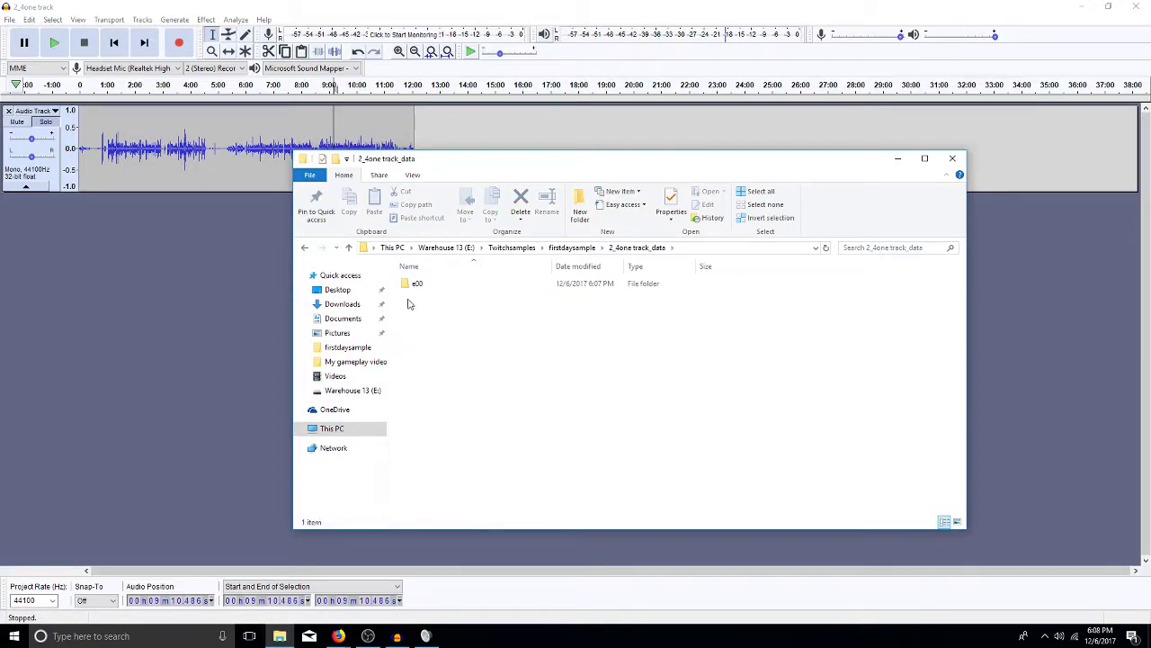
{"action": "double_click", "coordinate": [406, 286]}
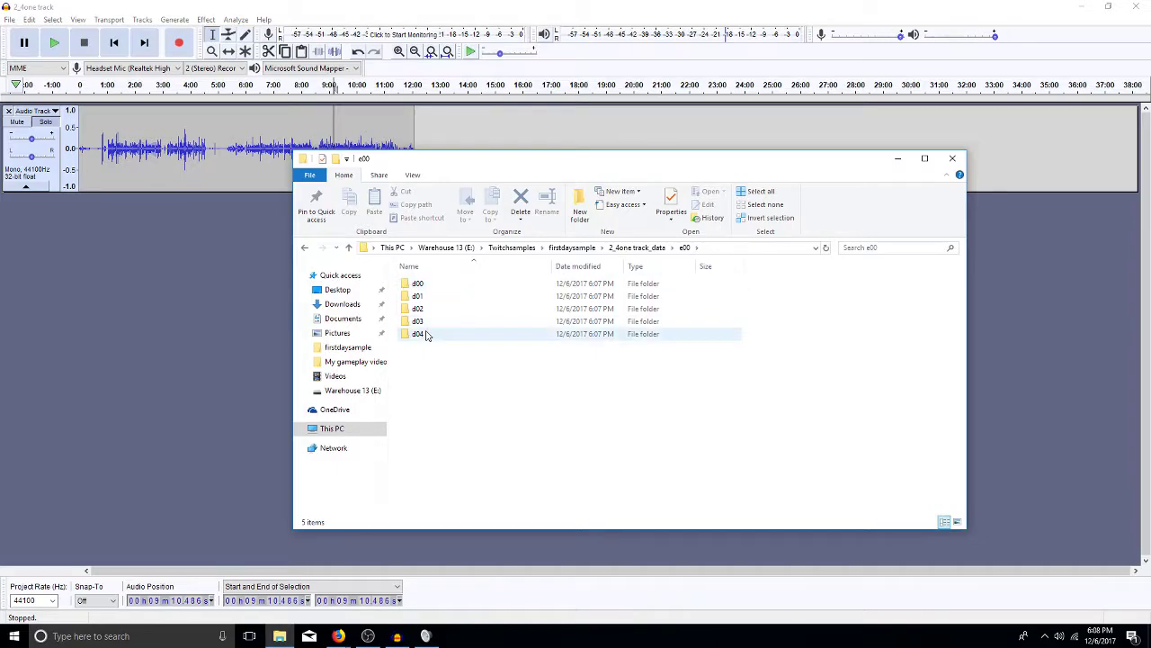
{"action": "double_click", "coordinate": [409, 286]}
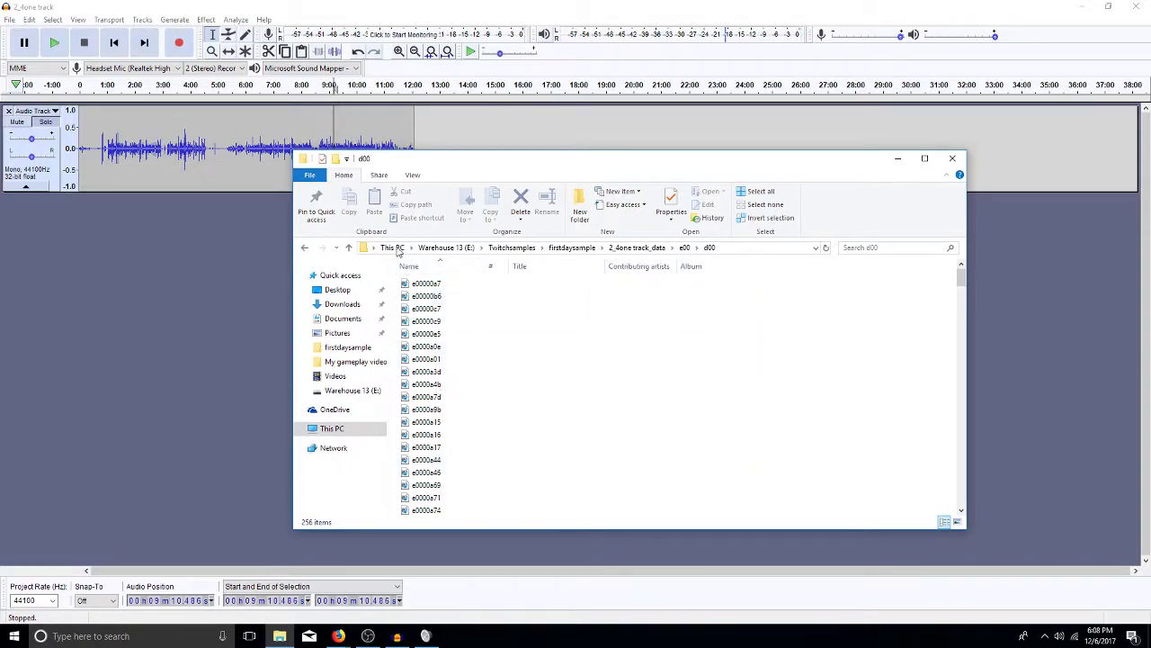
{"action": "left_click", "coordinate": [305, 248]}
{"action": "left_click", "coordinate": [305, 248]}
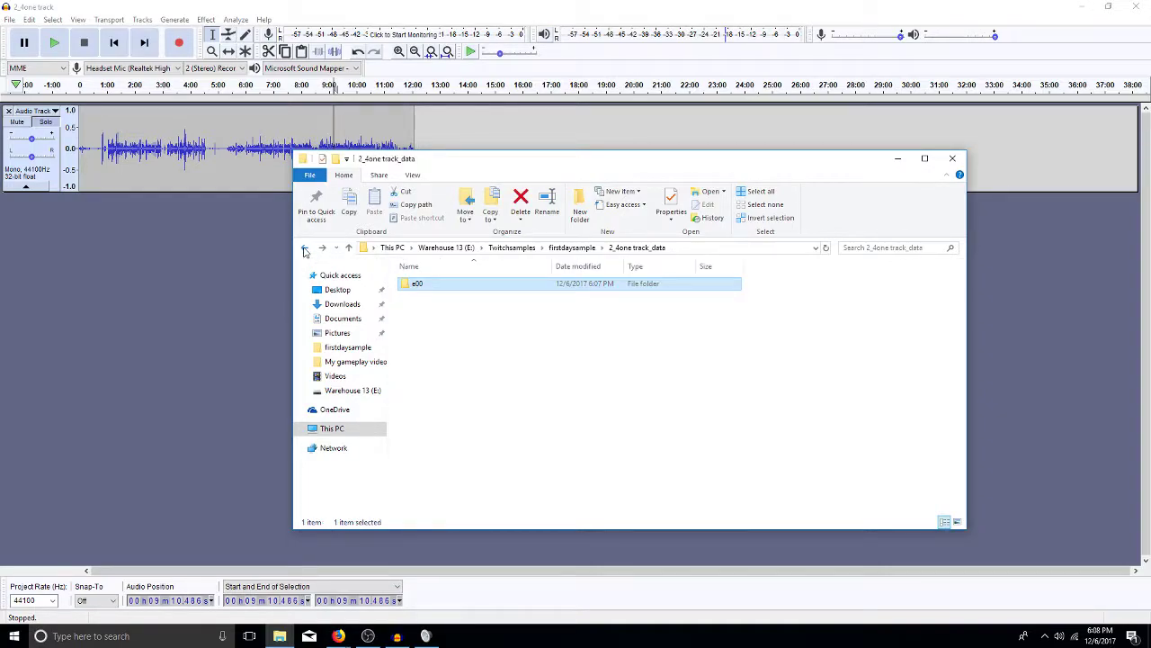
{"action": "left_click", "coordinate": [305, 248]}
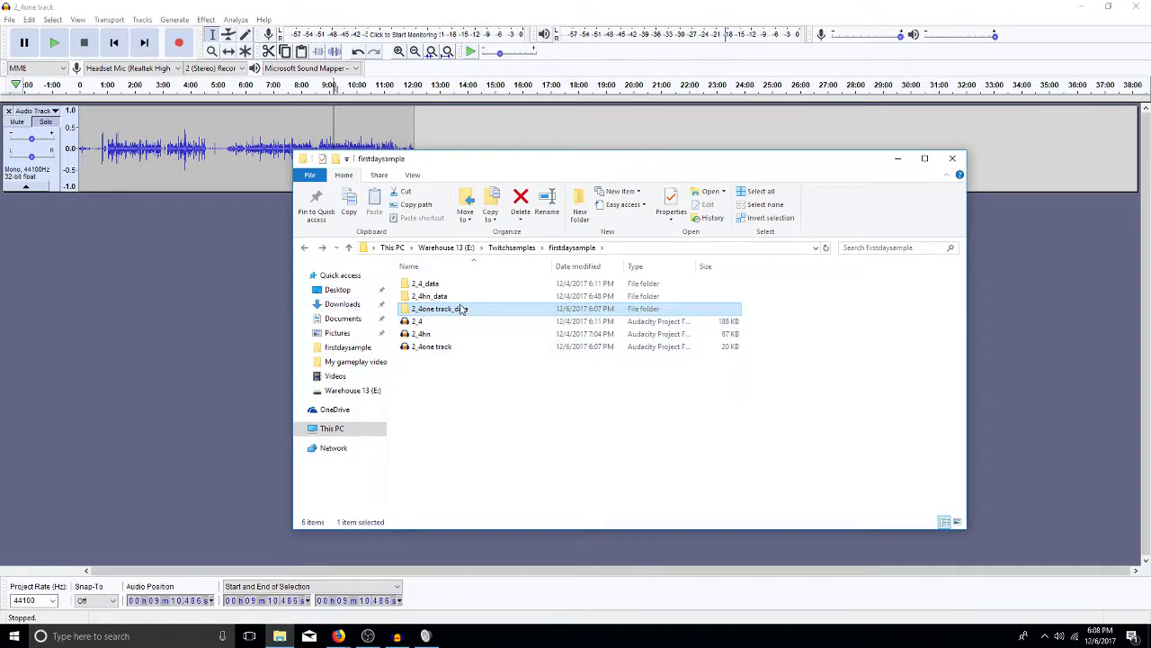
{"action": "left_click", "coordinate": [452, 350]}
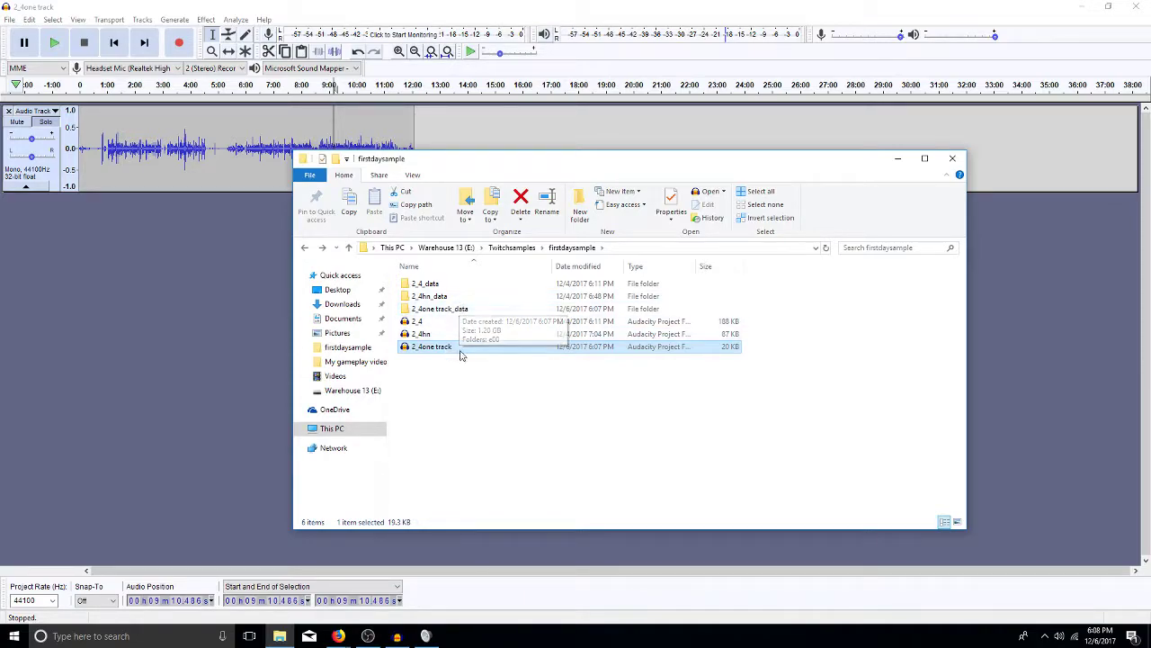
{"action": "left_click", "coordinate": [433, 349]}
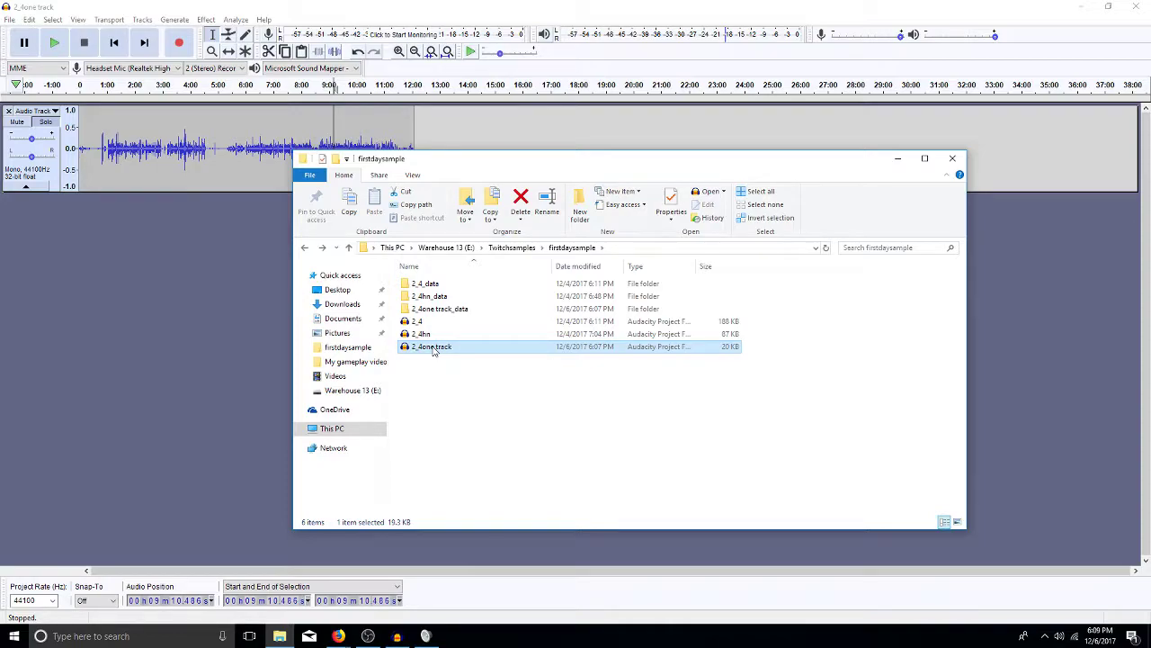
{"action": "left_click", "coordinate": [440, 402]}
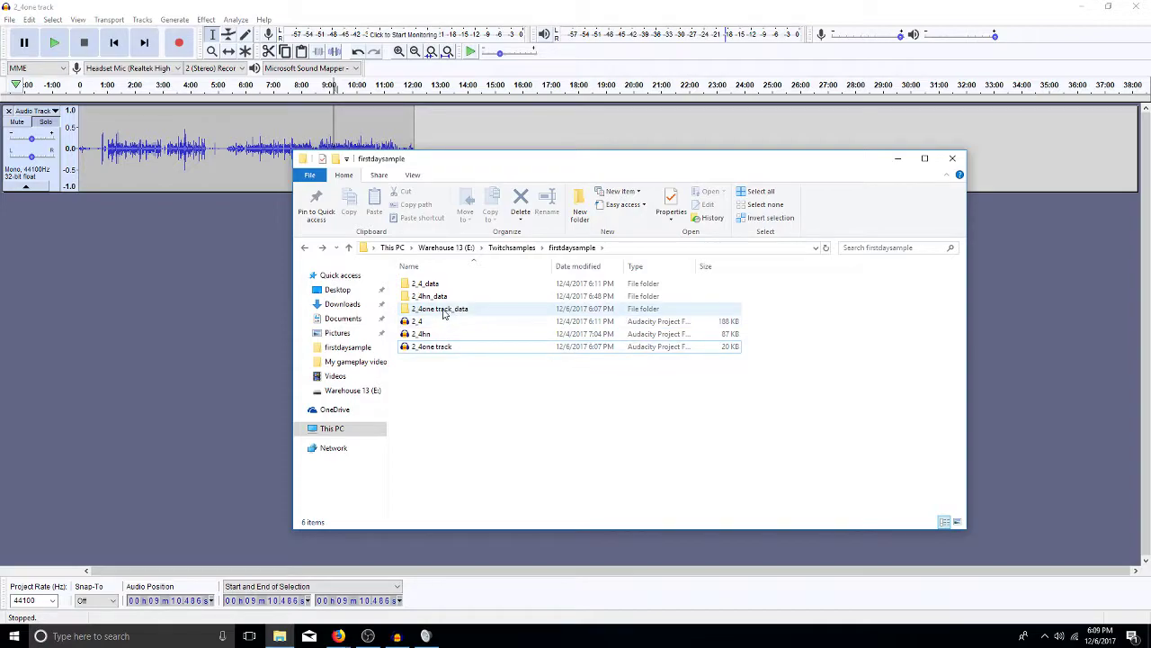
{"action": "mouse_move", "coordinate": [443, 313]}
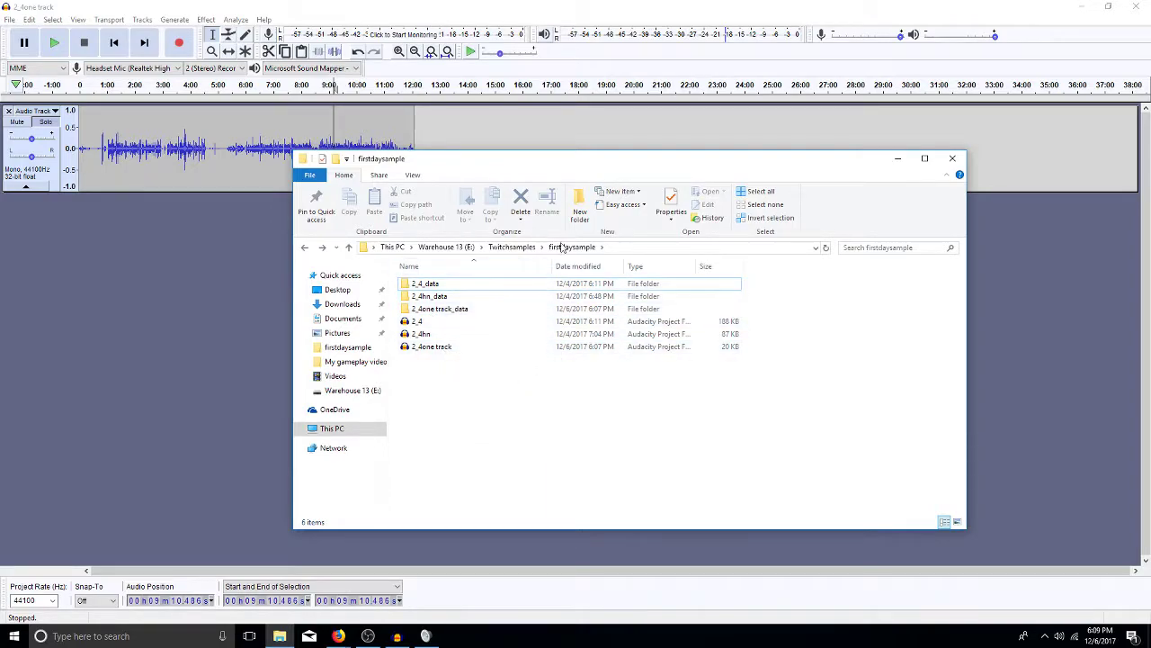
- Create a new folder named done track1 in the firstdaysample folder
{"action": "left_click", "coordinate": [579, 207]}
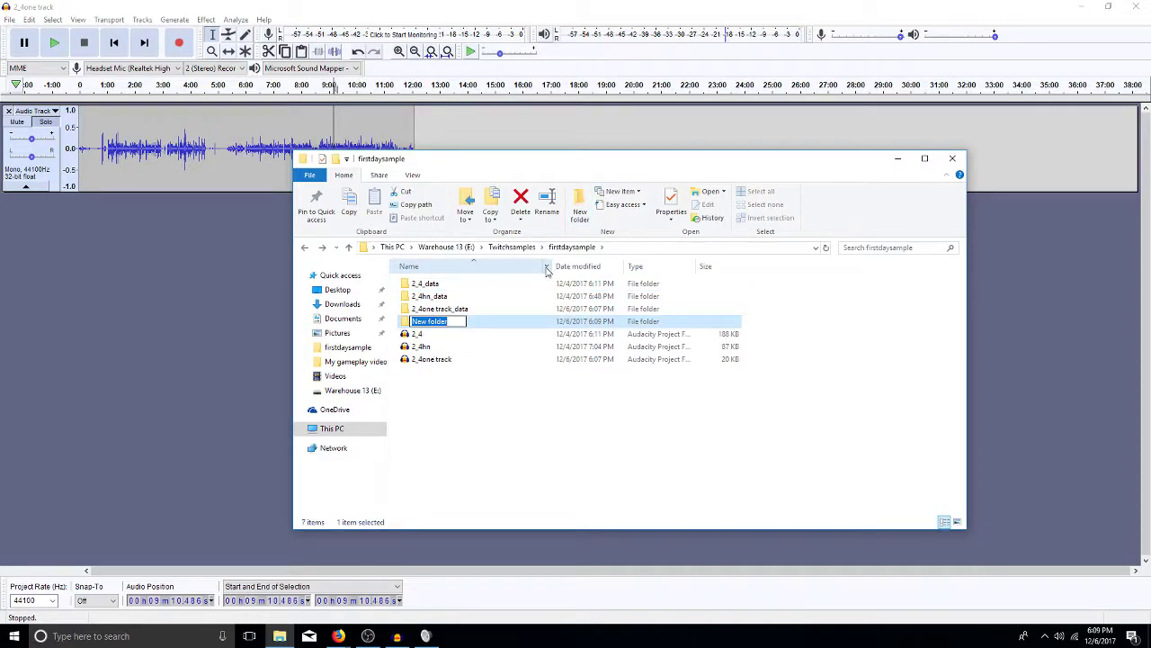
{"action": "type", "text": "done track1"}
{"action": "key", "text": "Return"}
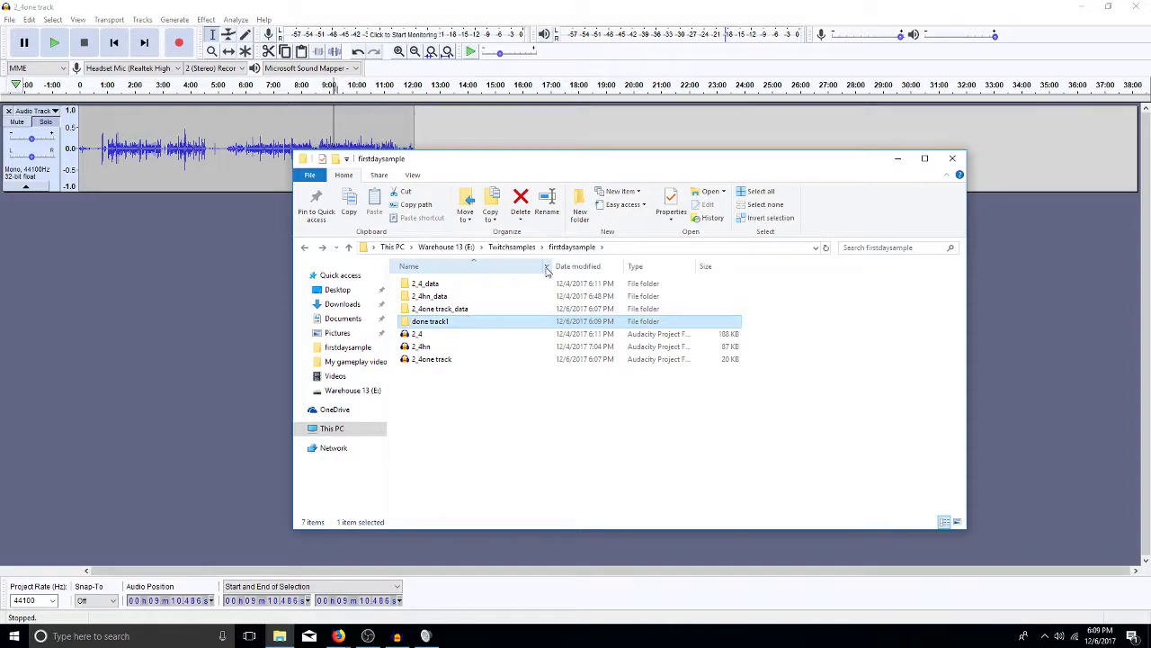
- Move the 2_4one track project file together with the 2_4one track_data folder into the done track1 folder
{"action": "left_click", "coordinate": [439, 362]}
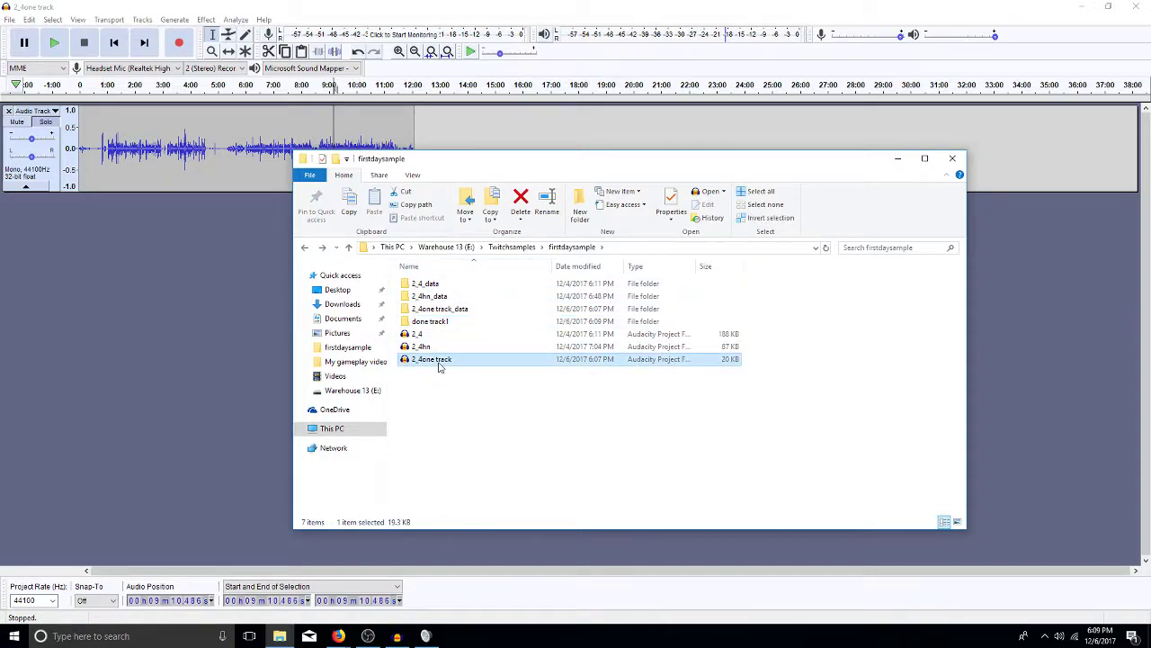
{"action": "left_click", "coordinate": [453, 312], "text": "ctrl"}
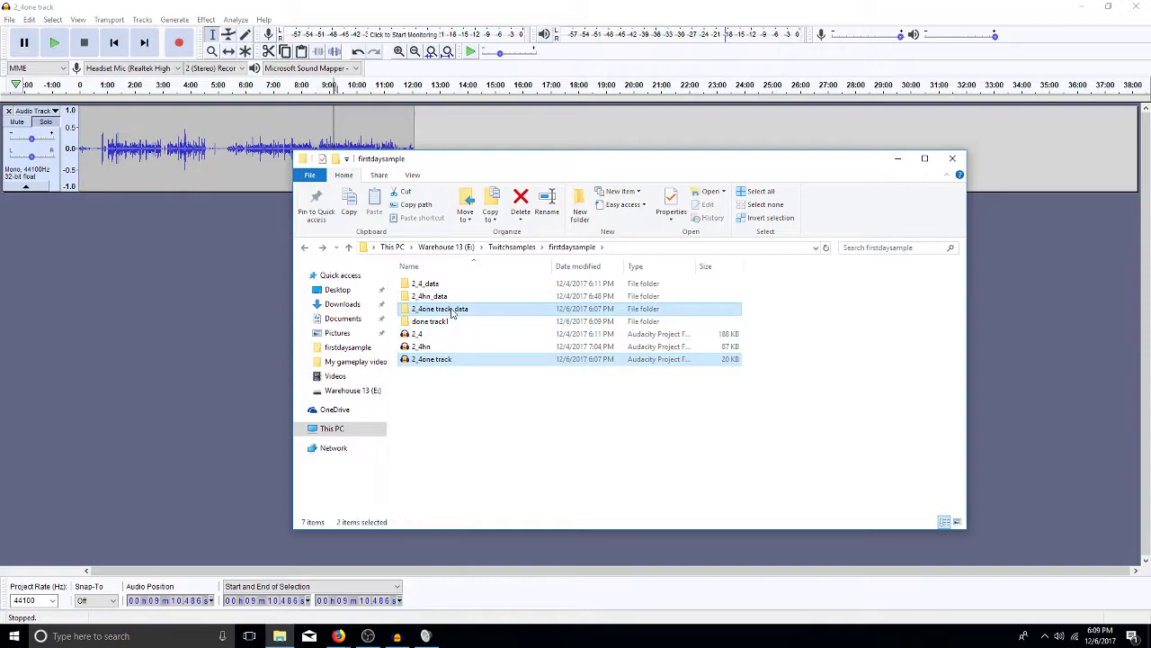
{"action": "left_click_drag", "start_coordinate": [454, 311], "coordinate": [448, 324]}
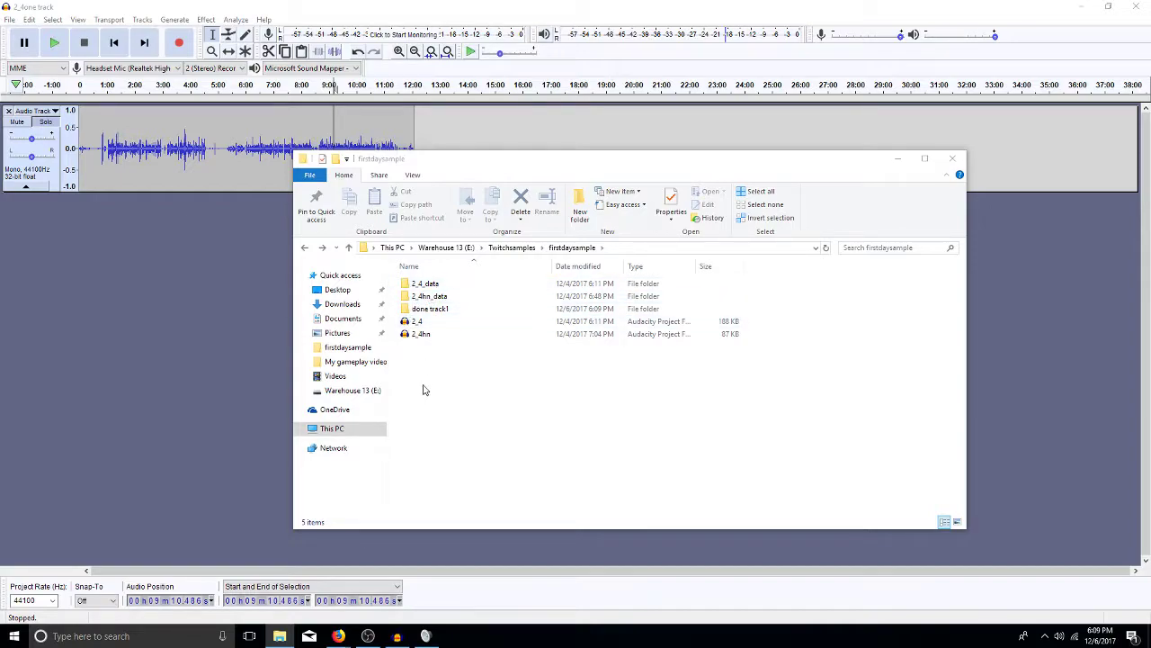
- Review the remaining 2_4 and 2_4hn project files with their data folders, and inspect the contents of the done track1 folder
{"action": "left_click", "coordinate": [432, 285]}
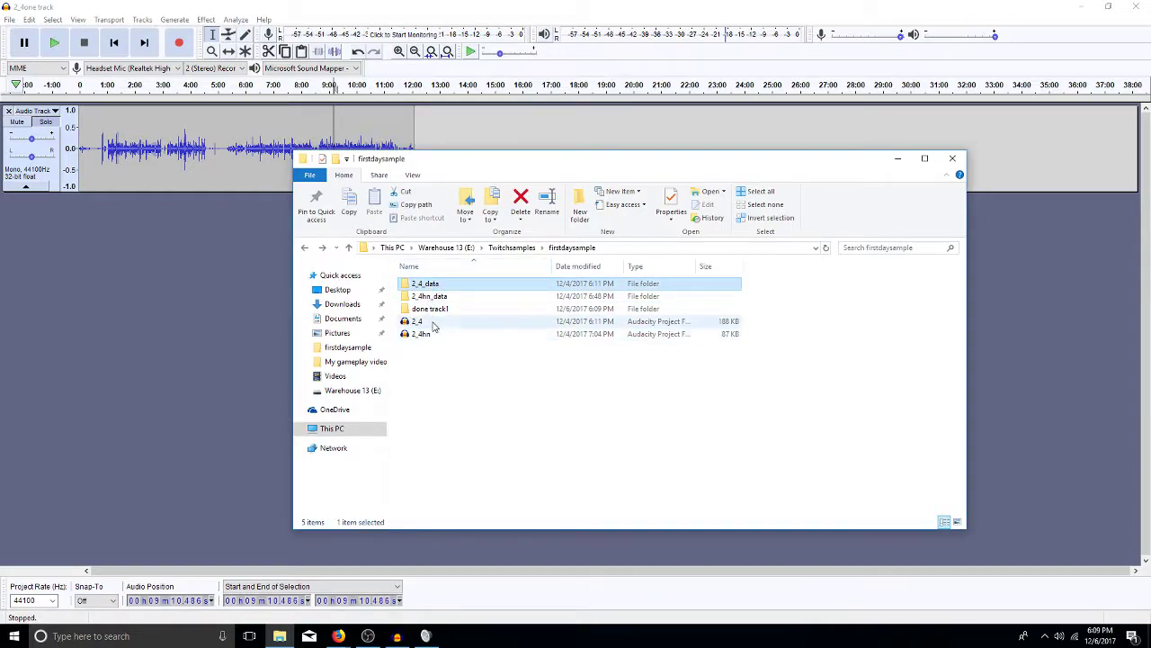
{"action": "left_click", "coordinate": [430, 322]}
{"action": "left_click", "coordinate": [431, 297]}
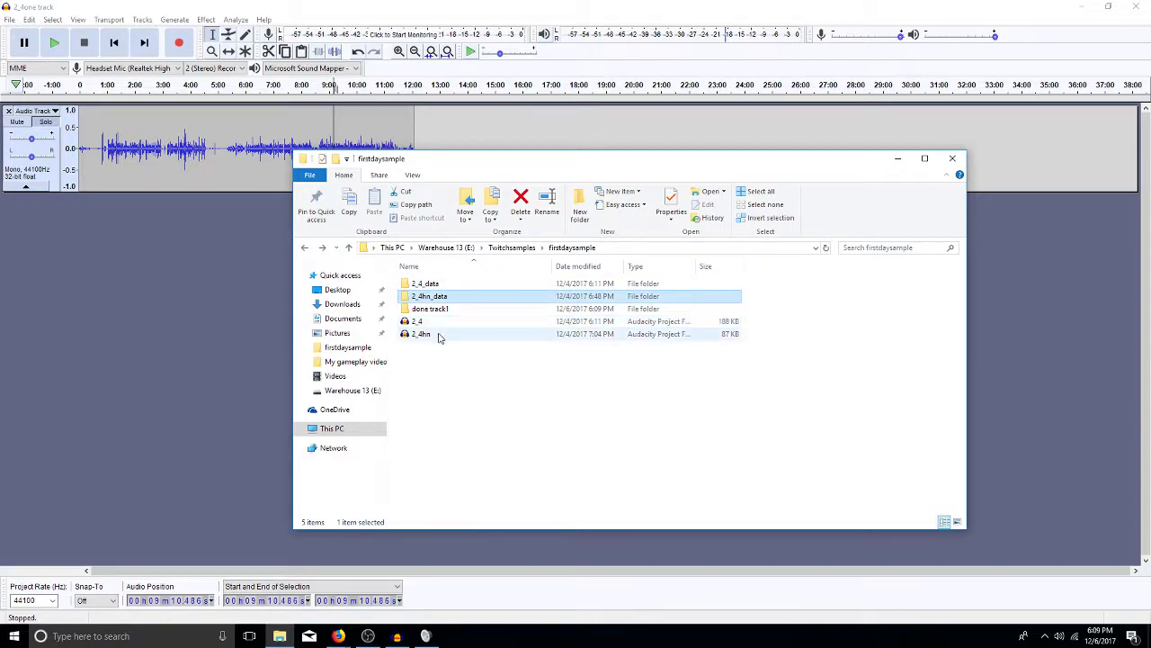
{"action": "left_click", "coordinate": [440, 336]}
{"action": "left_click", "coordinate": [433, 310]}
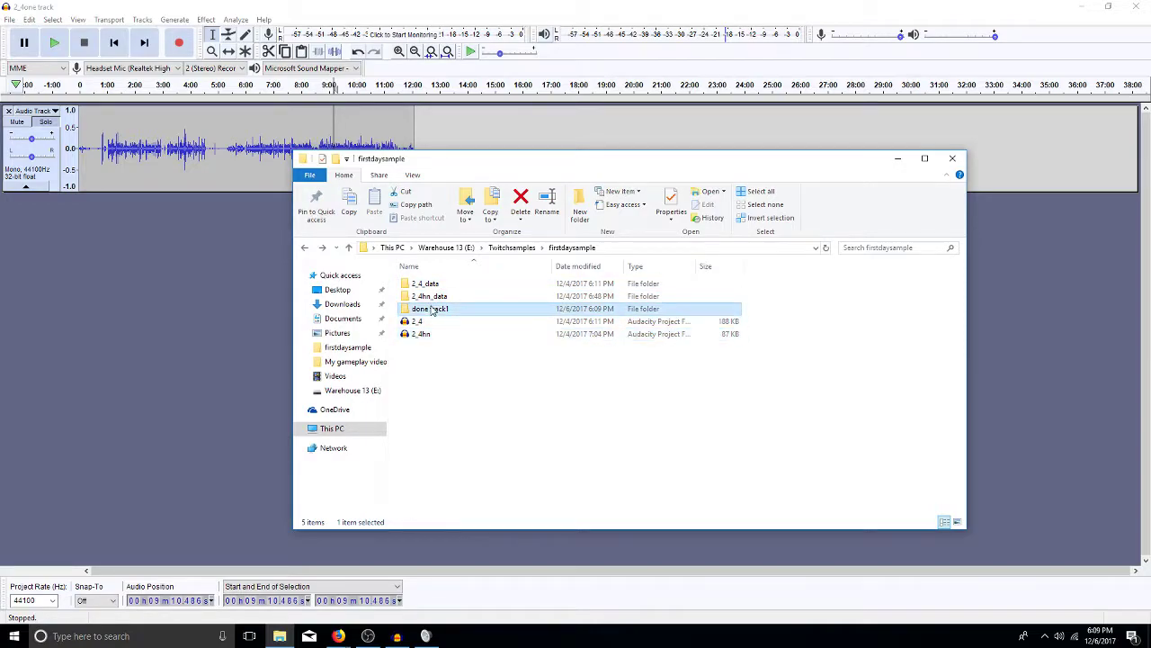
{"action": "double_click", "coordinate": [433, 310]}
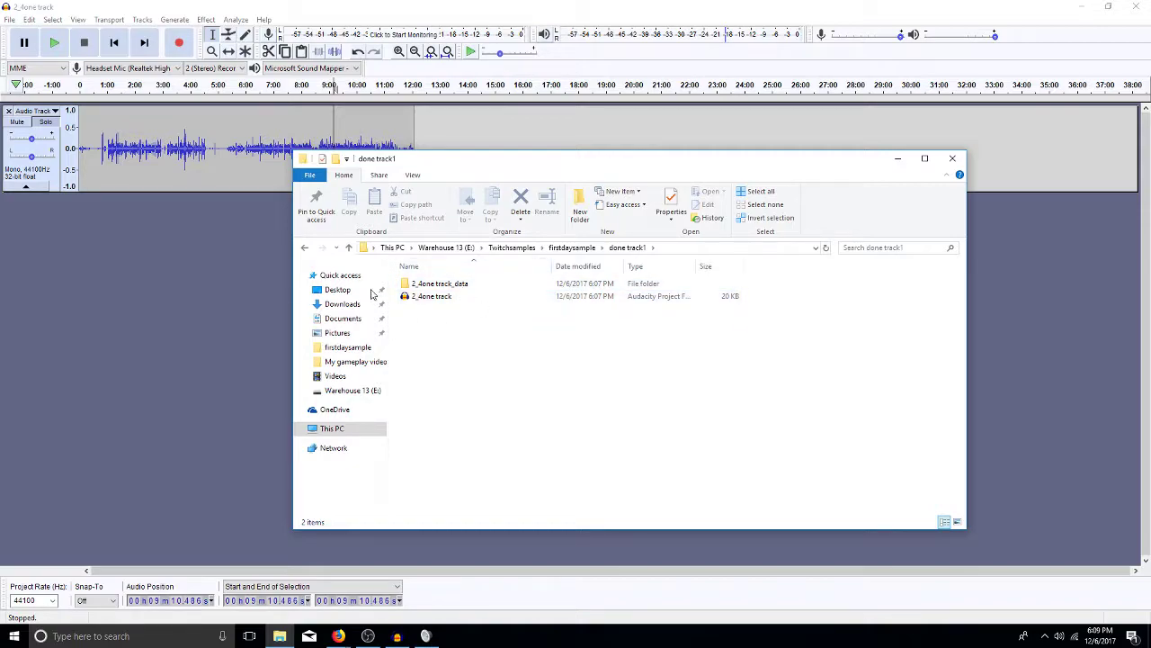
{"action": "left_click", "coordinate": [567, 249]}
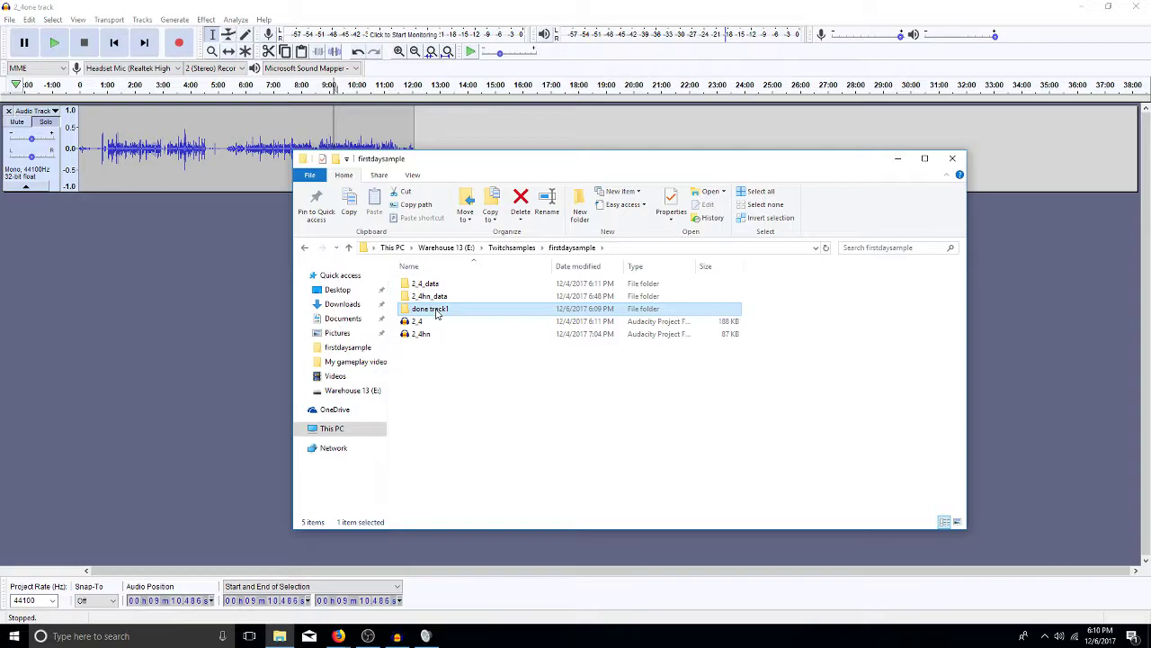
{"action": "double_click", "coordinate": [478, 309]}
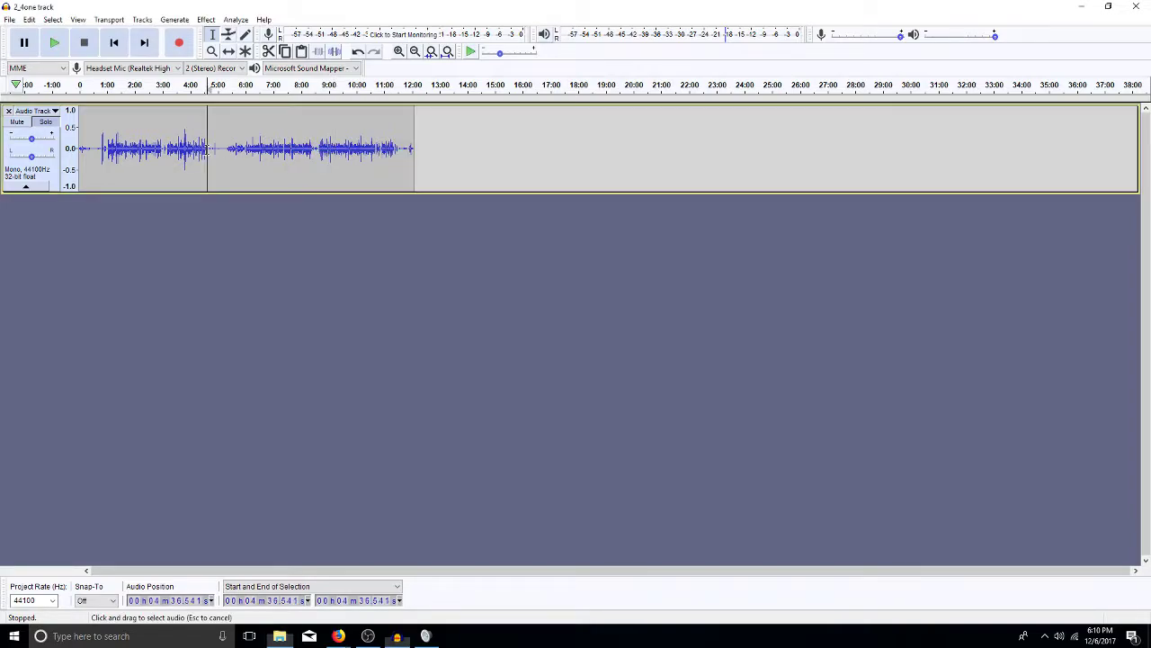
- Return to Audacity, select the whole audio track and paste a copy of it as a new track below
{"action": "left_click", "coordinate": [206, 151]}
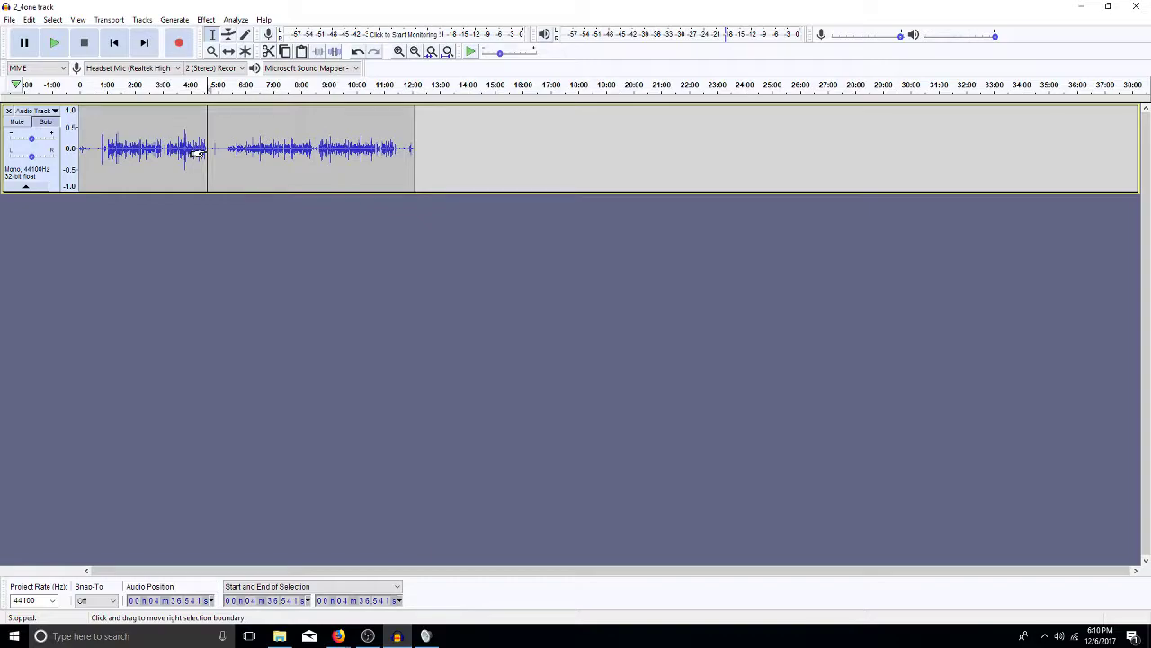
{"action": "double_click", "coordinate": [259, 153]}
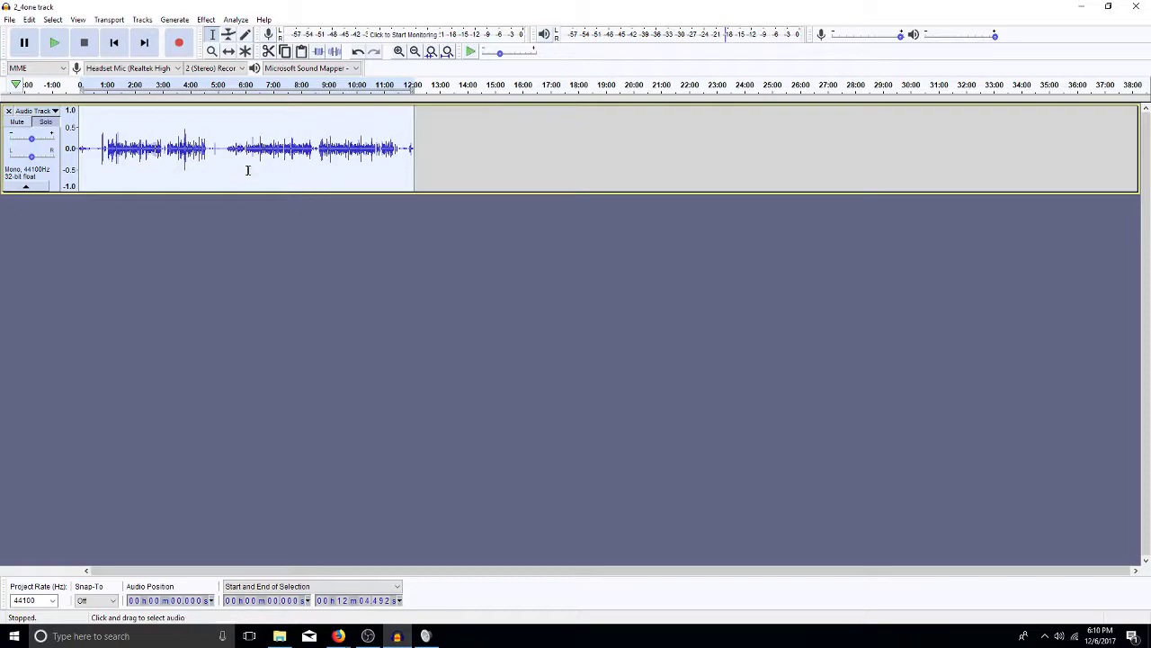
{"action": "left_click", "coordinate": [236, 252]}
{"action": "key", "text": "ctrl+shift+n"}
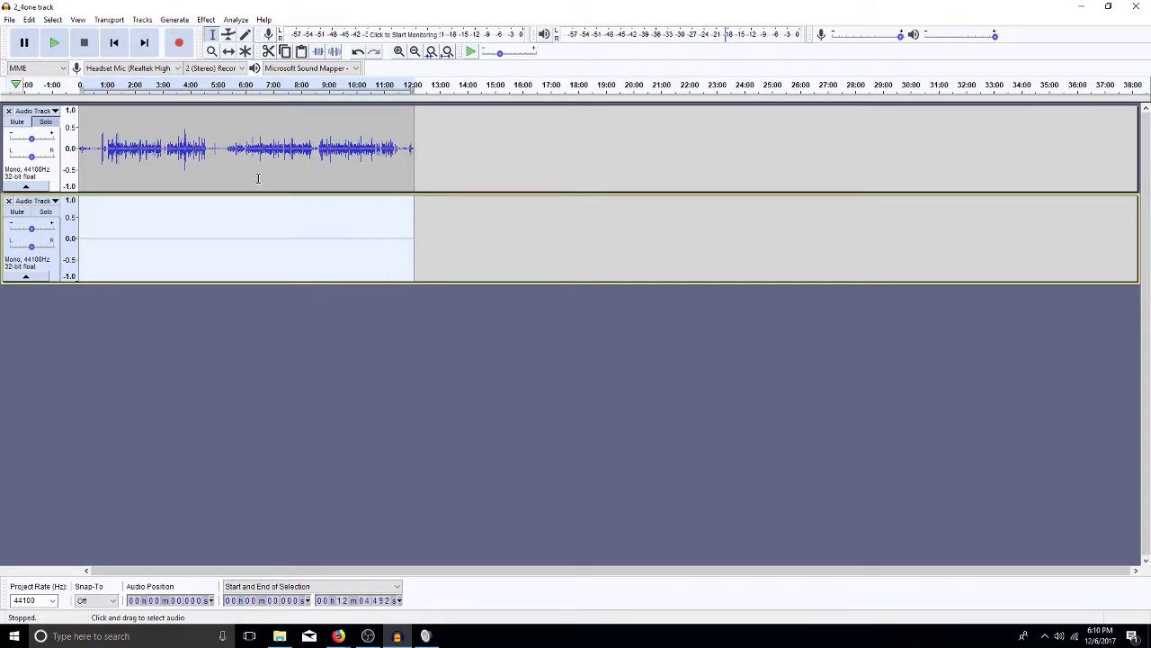
{"action": "left_click", "coordinate": [241, 257]}
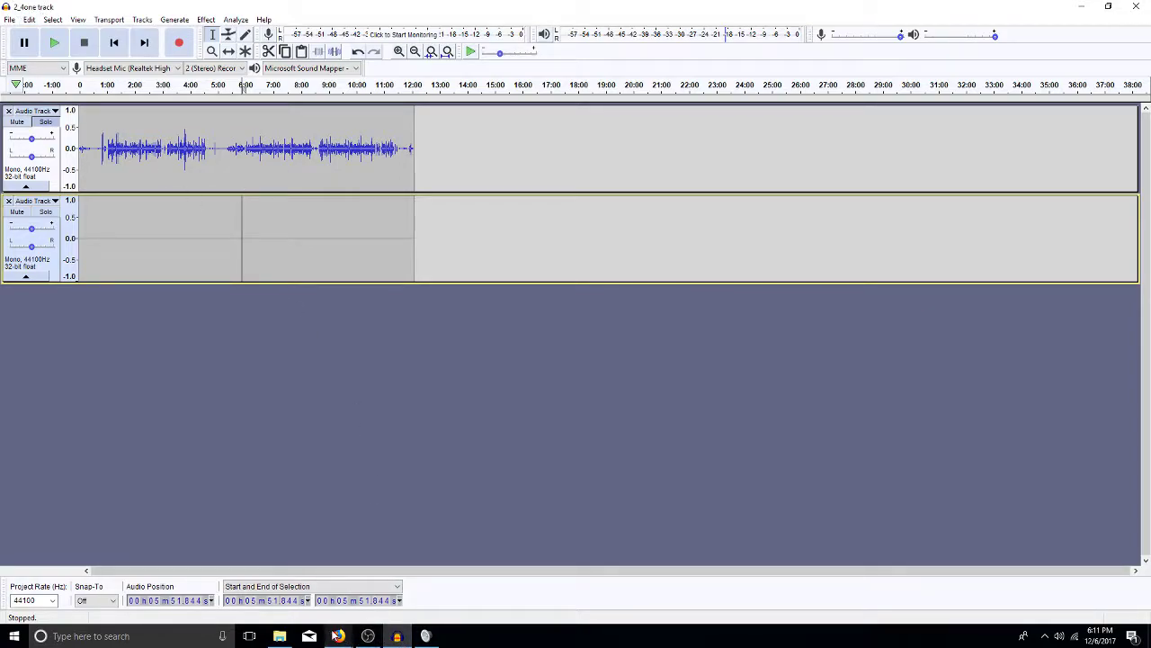
- Switch to File Explorer and move everything in the done track1 folder back to the firstdaysample folder
{"action": "left_click", "coordinate": [290, 638]}
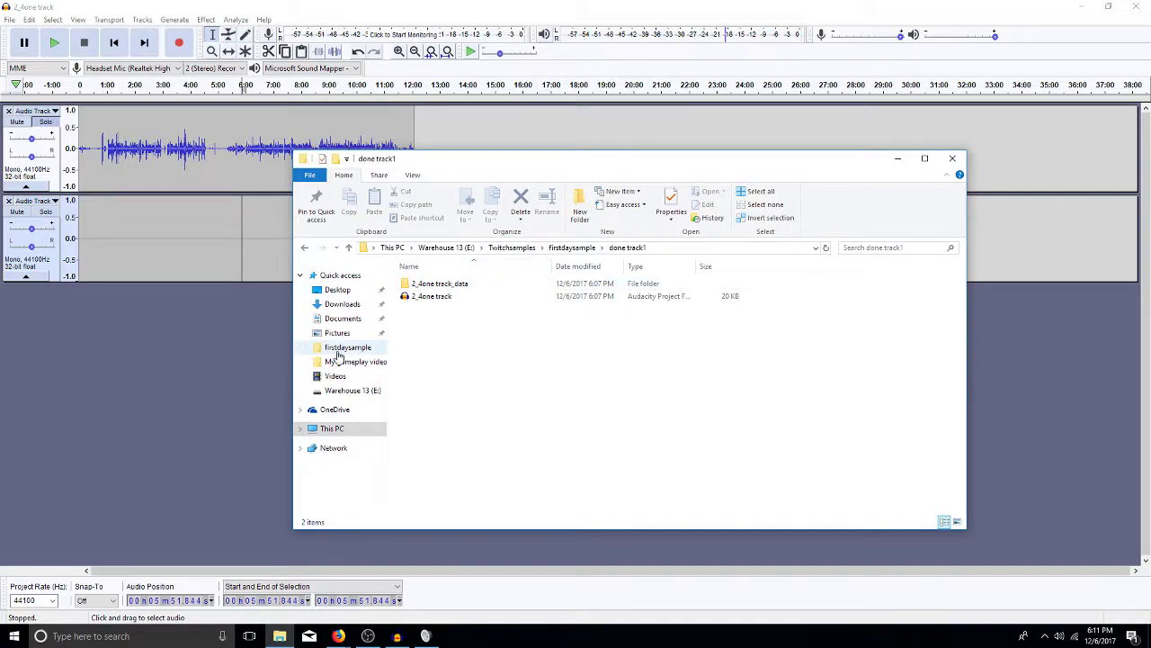
{"action": "left_click", "coordinate": [424, 298]}
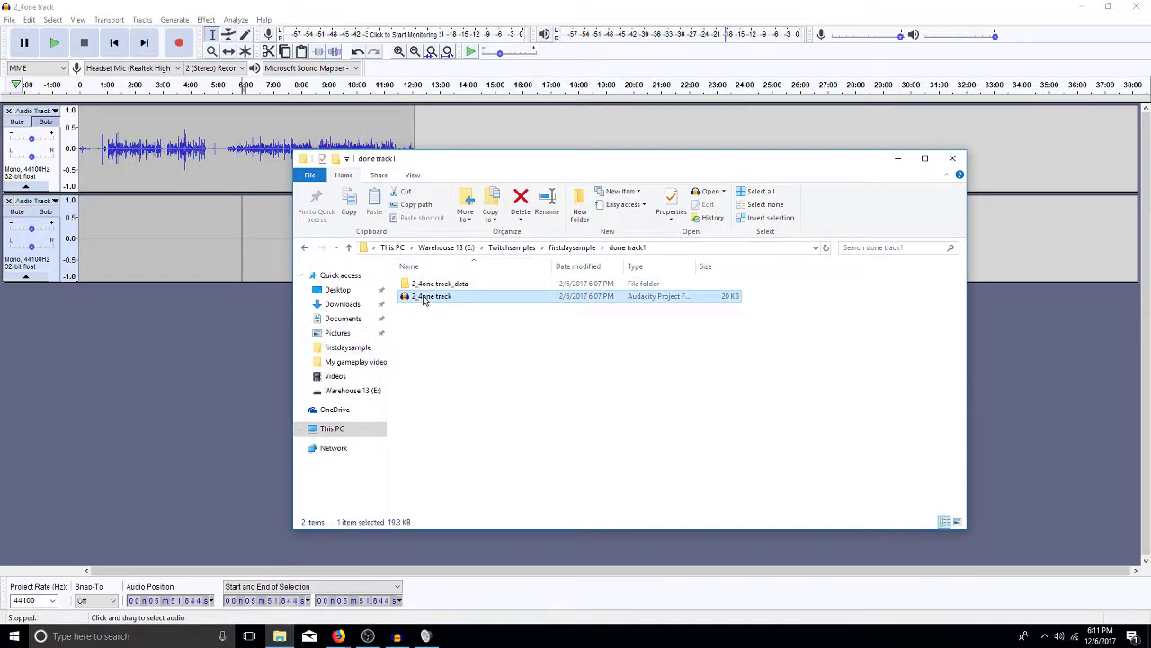
{"action": "key", "text": "ctrl+a"}
{"action": "left_click_drag", "start_coordinate": [423, 297], "coordinate": [358, 347]}
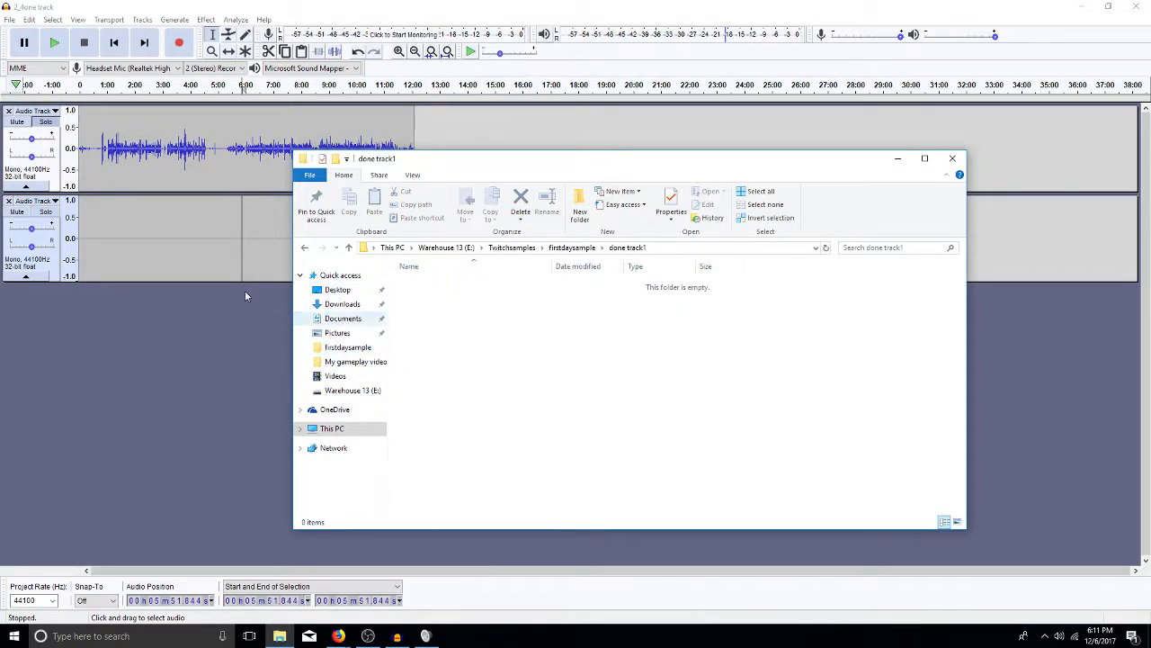
- In Audacity, paste another copy of the entire top track as a new track, and remove both tracks below the original
{"action": "left_click", "coordinate": [107, 162]}
{"action": "double_click", "coordinate": [178, 149]}
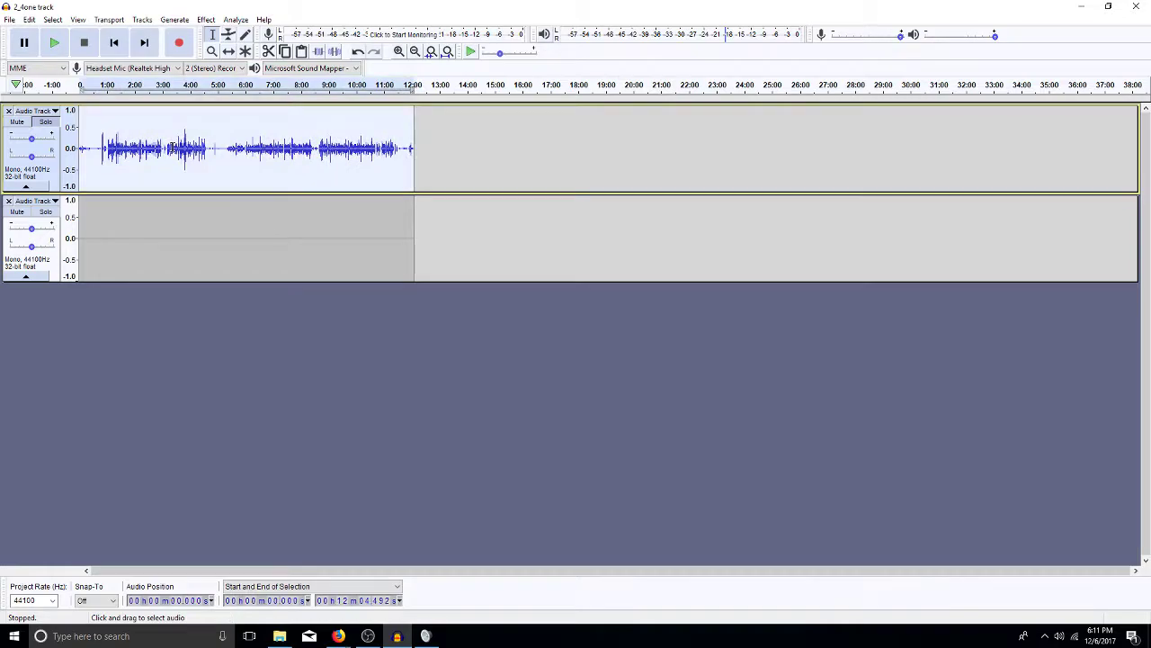
{"action": "left_click", "coordinate": [200, 358]}
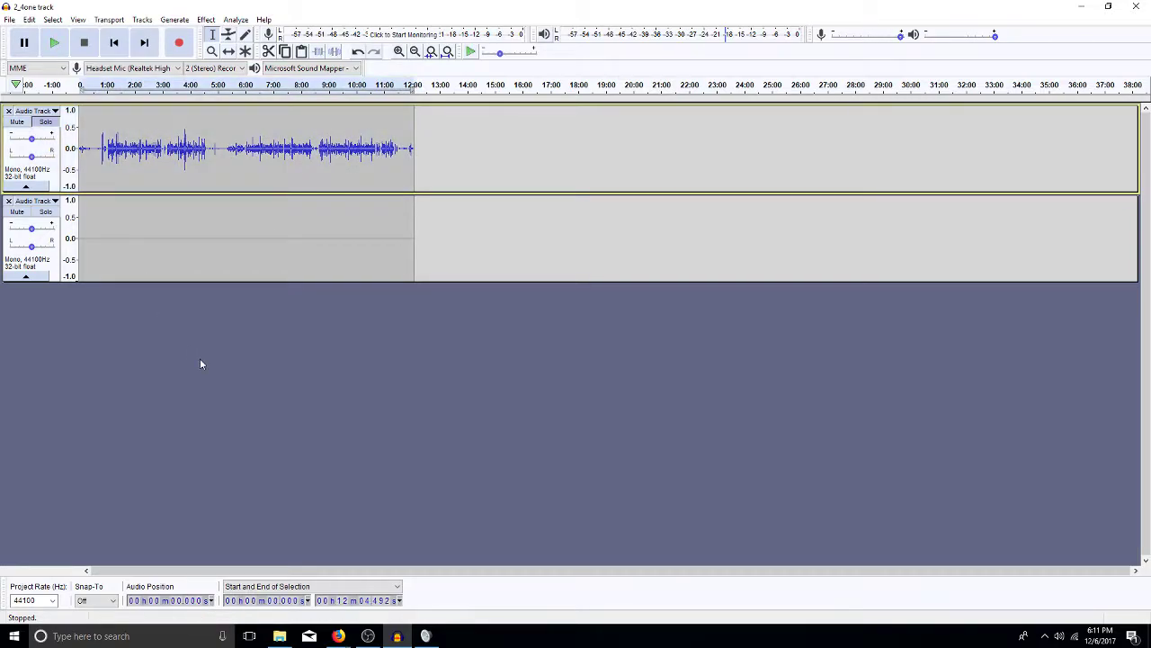
{"action": "key", "text": "ctrl+v"}
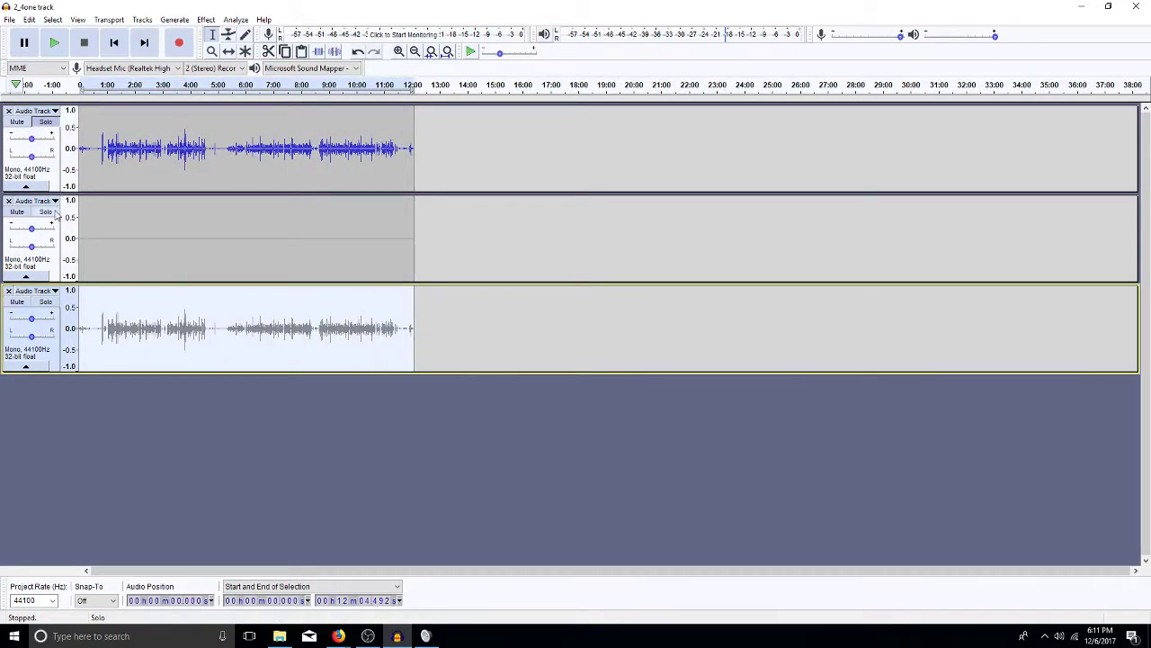
{"action": "left_click", "coordinate": [8, 201]}
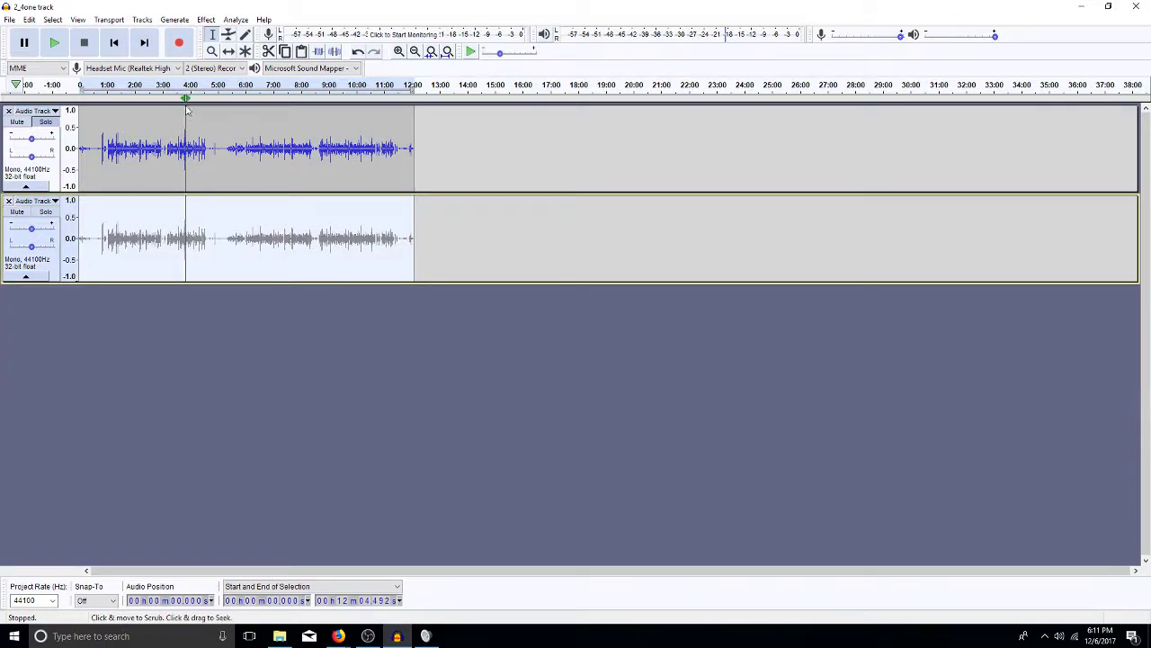
{"action": "left_click", "coordinate": [8, 201]}
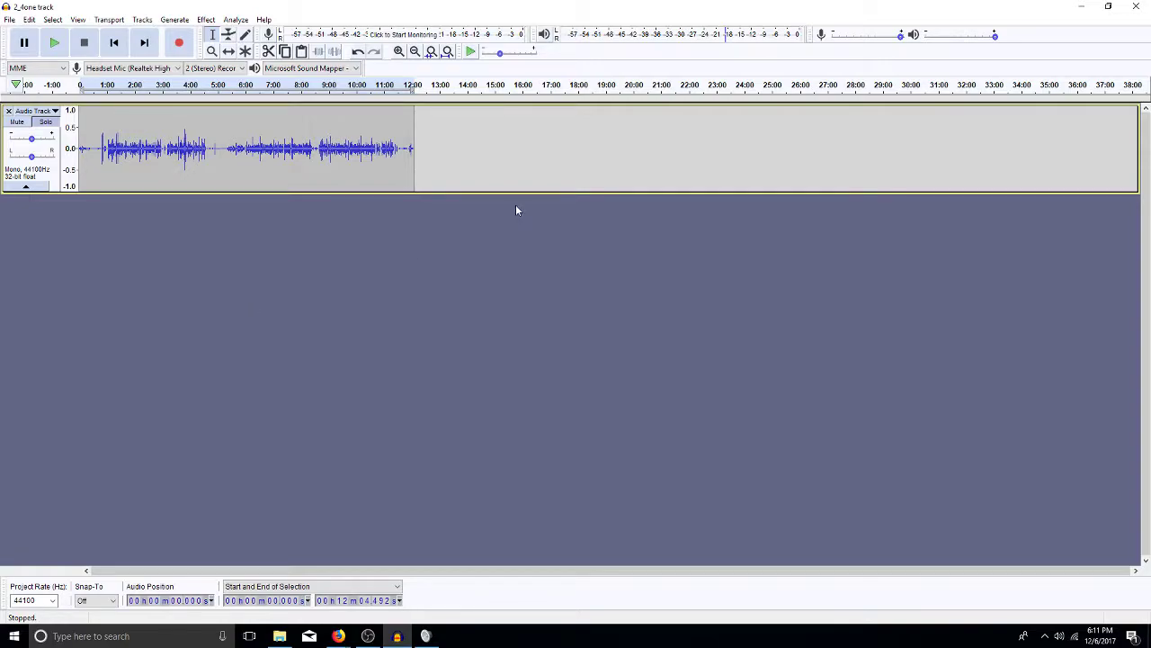
- Save the project as 2_4one track inside the done track1 folder of firstdaysample
{"action": "left_click", "coordinate": [10, 19]}
{"action": "left_click", "coordinate": [54, 102]}
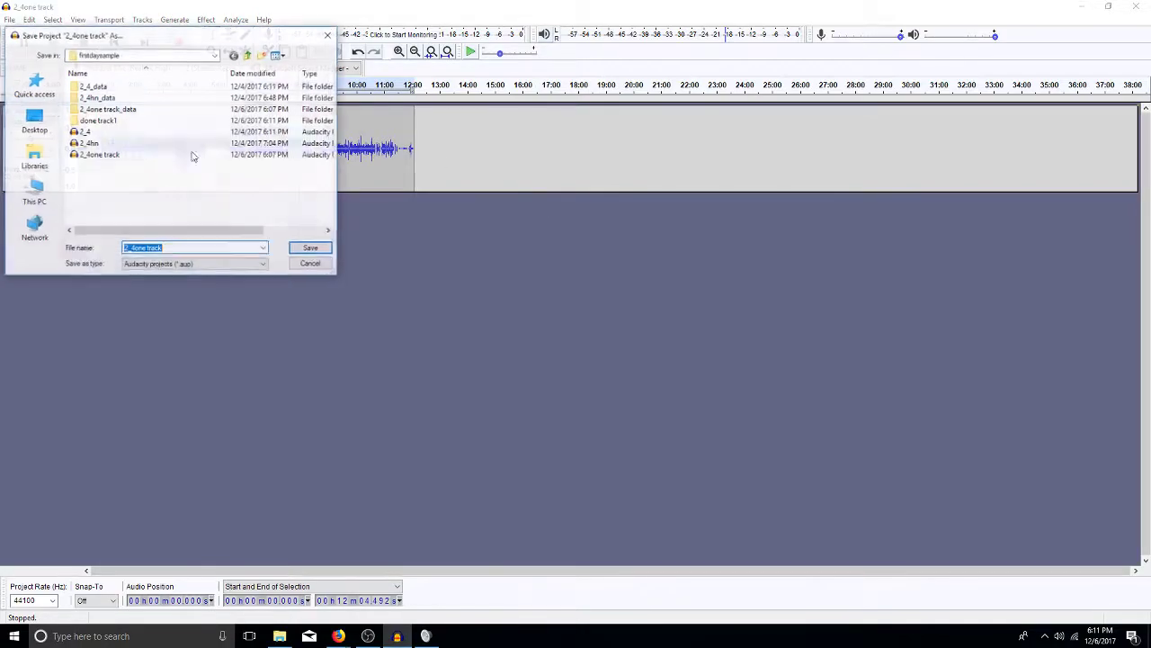
{"action": "double_click", "coordinate": [111, 126]}
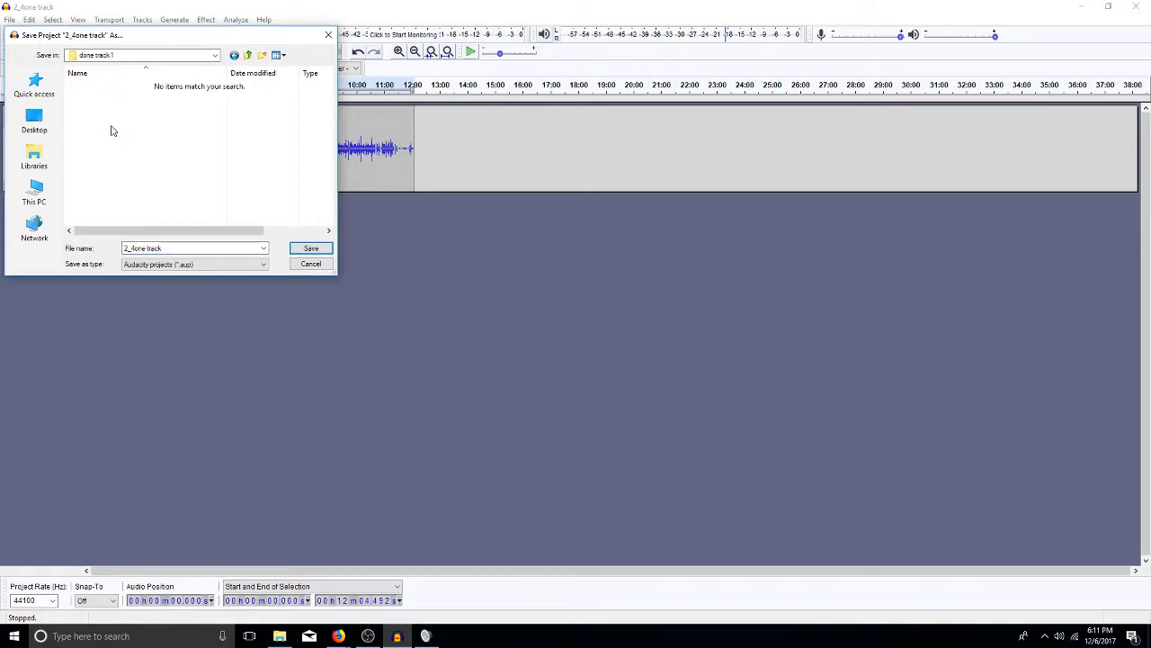
{"action": "left_click", "coordinate": [182, 248]}
{"action": "key", "text": "Return"}
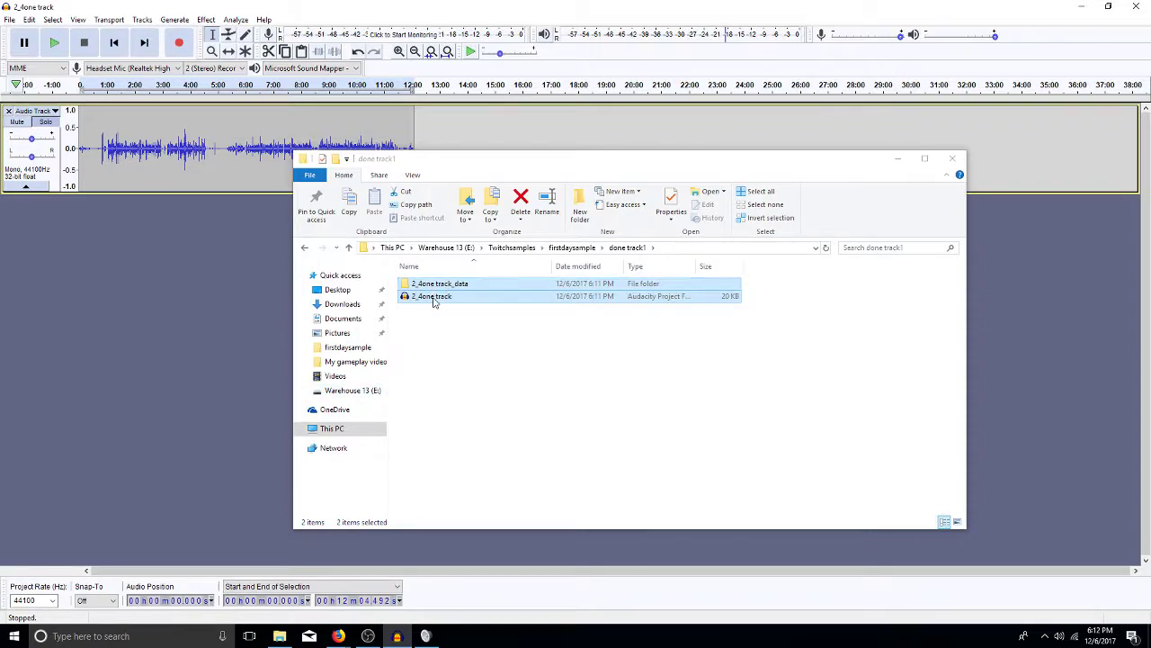
- In File Explorer, compare the files in the firstdaysample folder with the saved project and data in done track1
{"action": "left_click", "coordinate": [590, 249]}
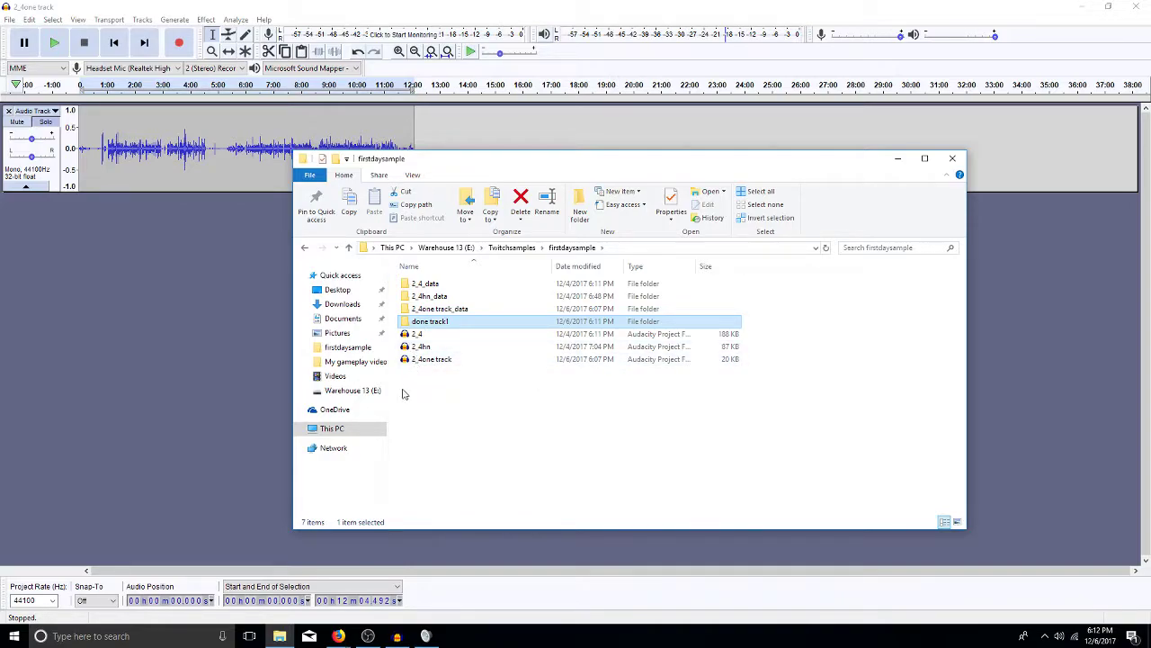
{"action": "left_click", "coordinate": [459, 296]}
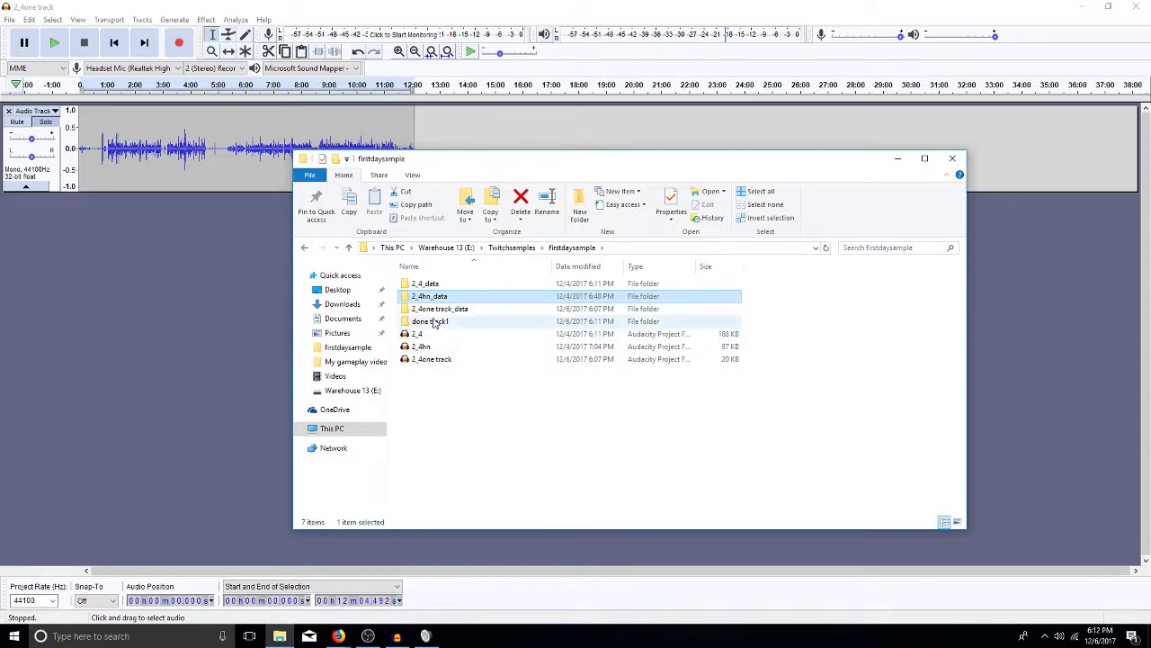
{"action": "left_click", "coordinate": [444, 313]}
{"action": "double_click", "coordinate": [439, 322]}
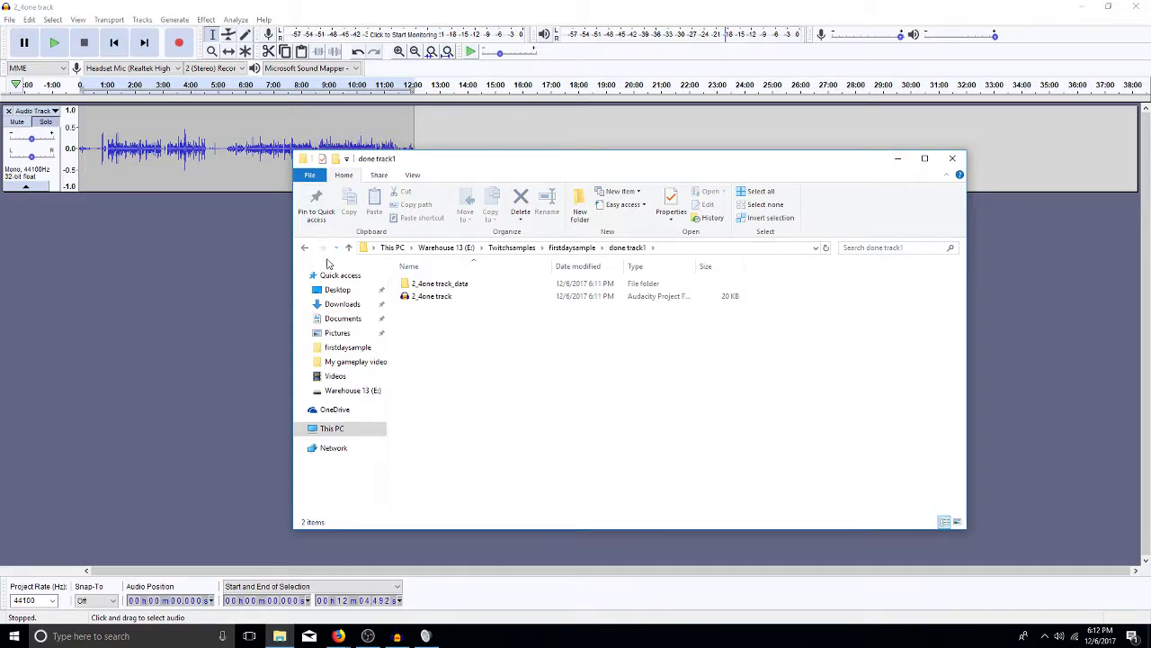
{"action": "left_click", "coordinate": [304, 250]}
- Delete the 2_4one track project file and its 2_4one track_data folder from the firstdaysample folder
{"action": "left_click", "coordinate": [428, 310]}
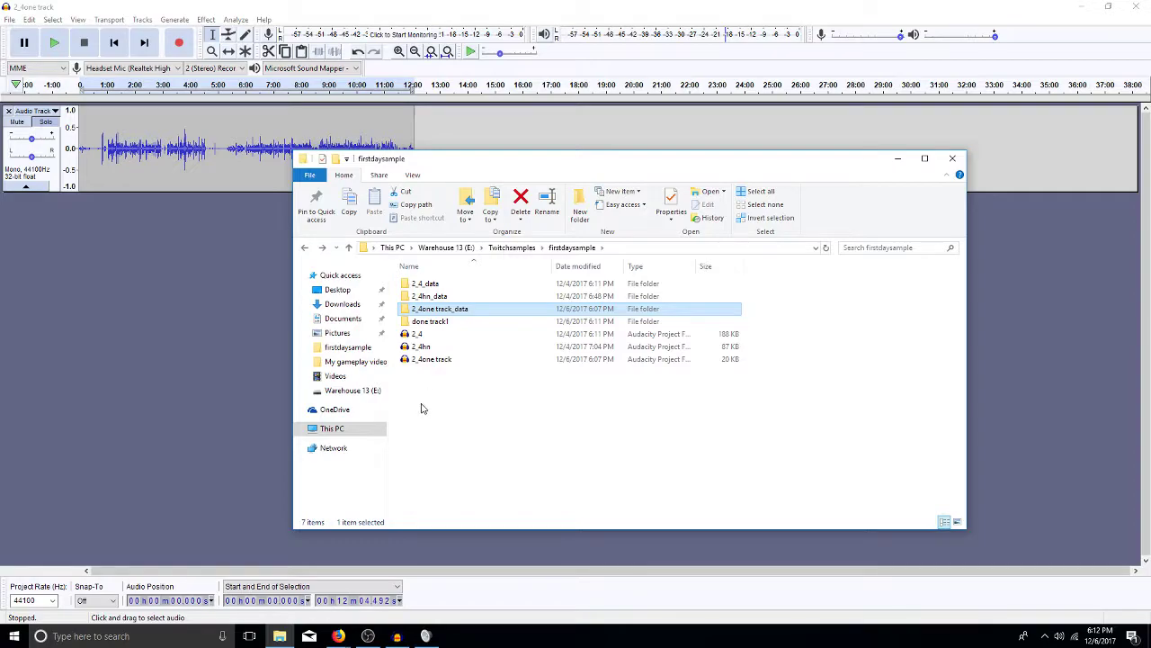
{"action": "left_click", "coordinate": [429, 361], "text": "ctrl"}
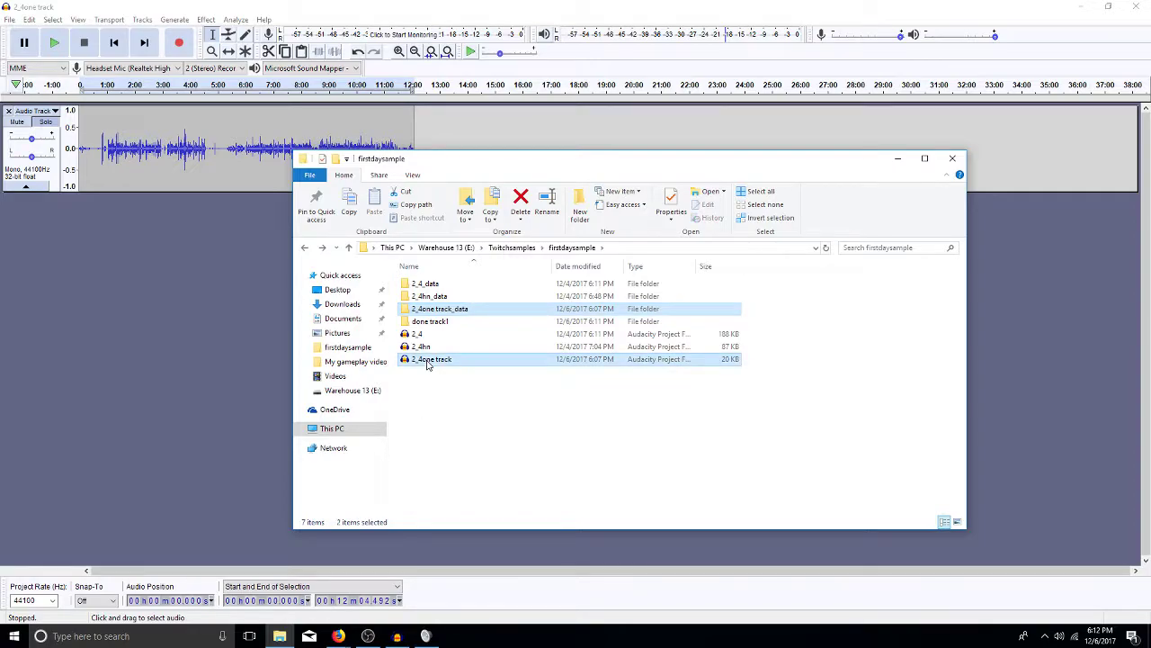
{"action": "key", "text": "Delete"}
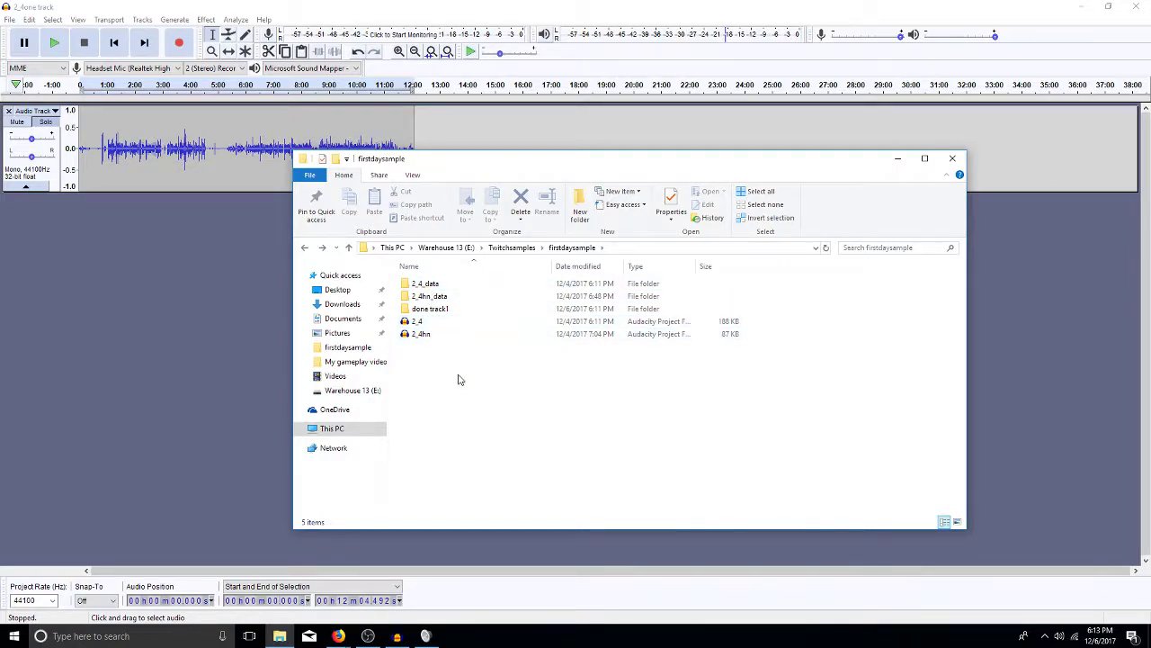
- Review the 2_4 and 2_4hn project files, their matching data folders and the done track1 folder in firstdaysample
{"action": "left_click", "coordinate": [416, 334]}
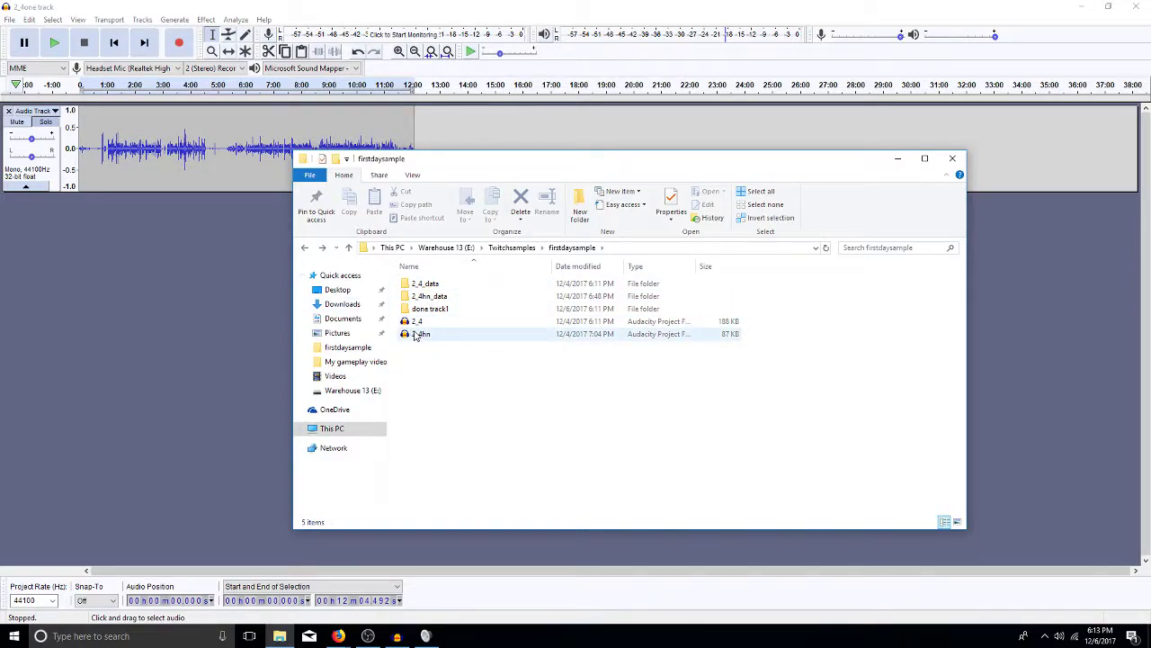
{"action": "left_click", "coordinate": [432, 283]}
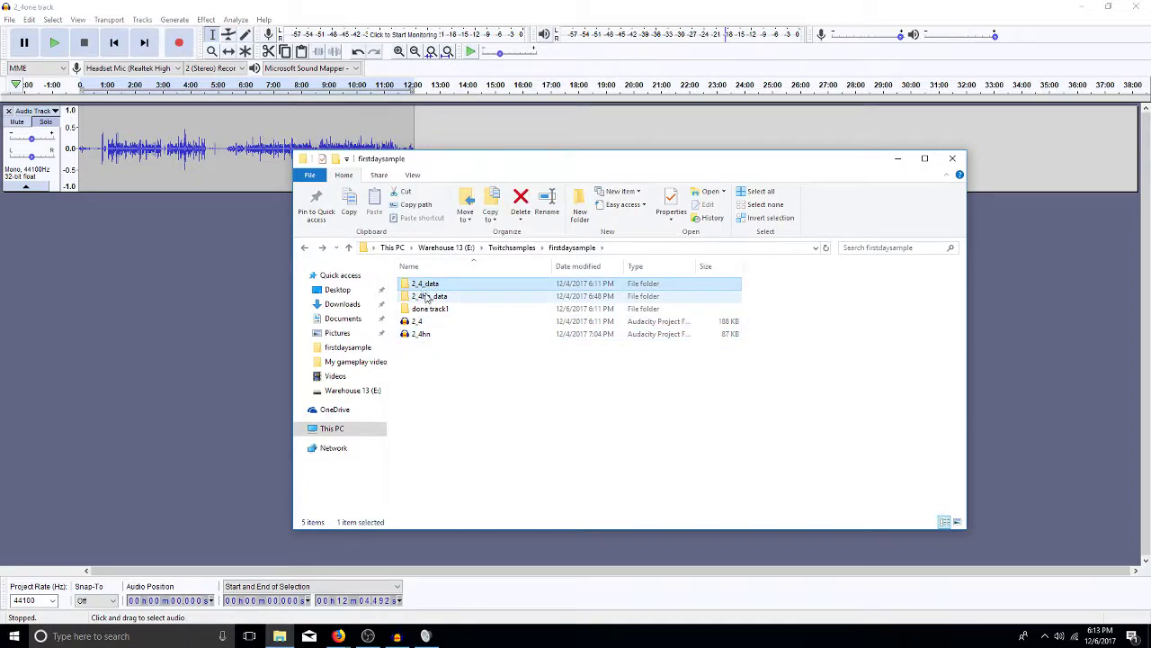
{"action": "left_click", "coordinate": [430, 300]}
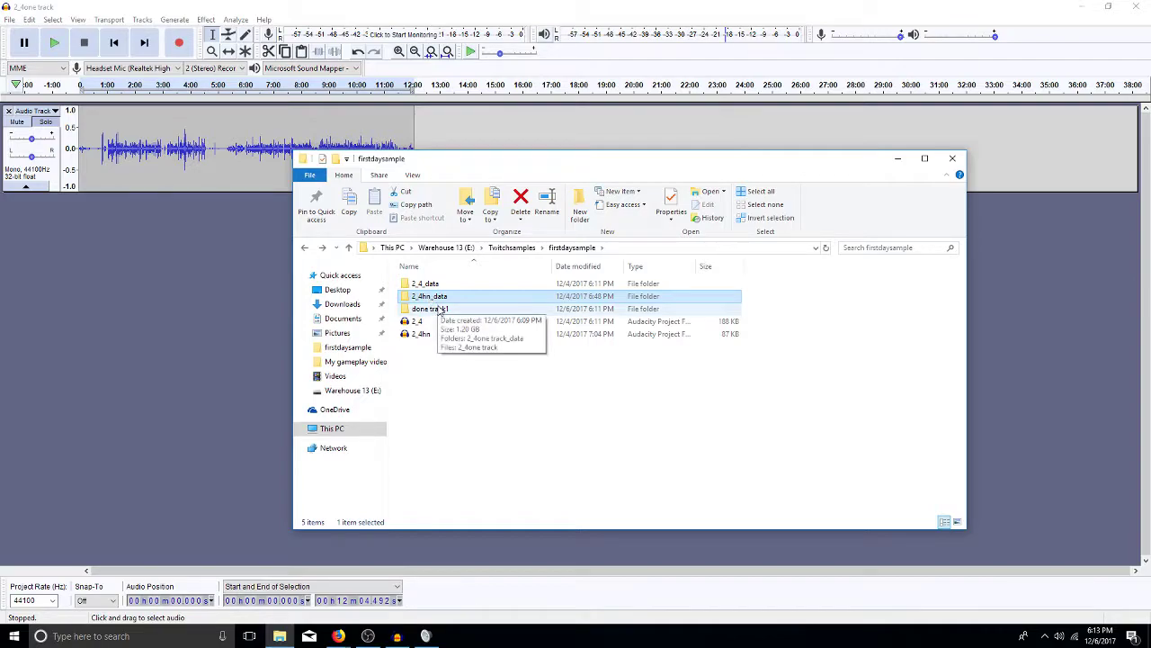
{"action": "left_click", "coordinate": [426, 338]}
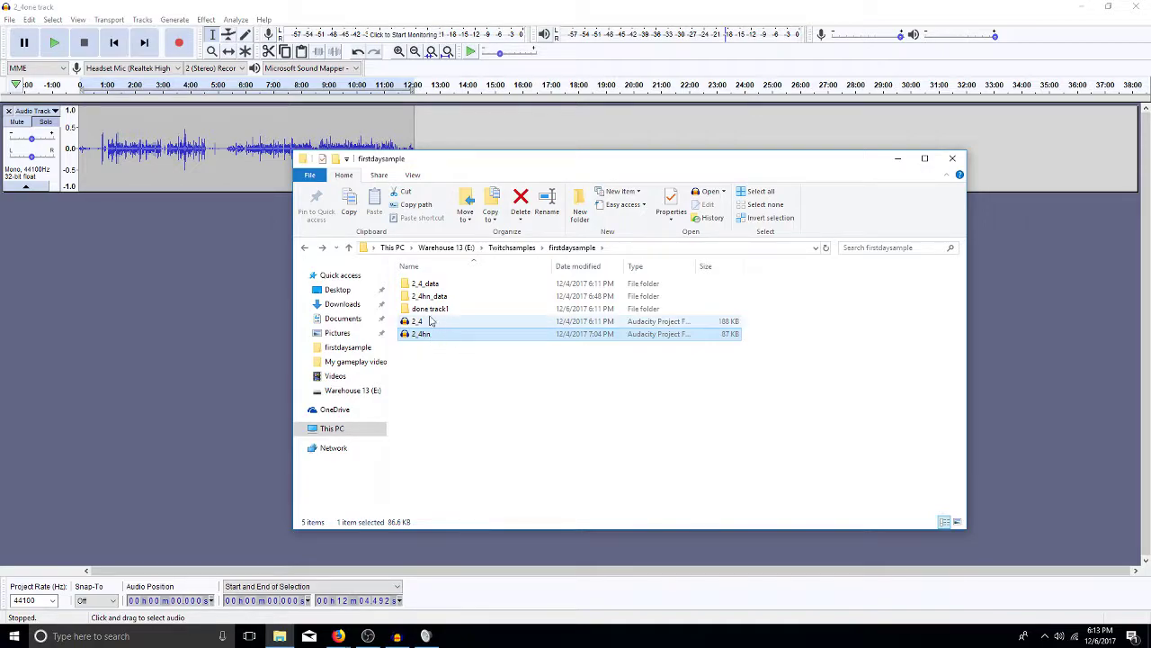
{"action": "mouse_move", "coordinate": [428, 312]}
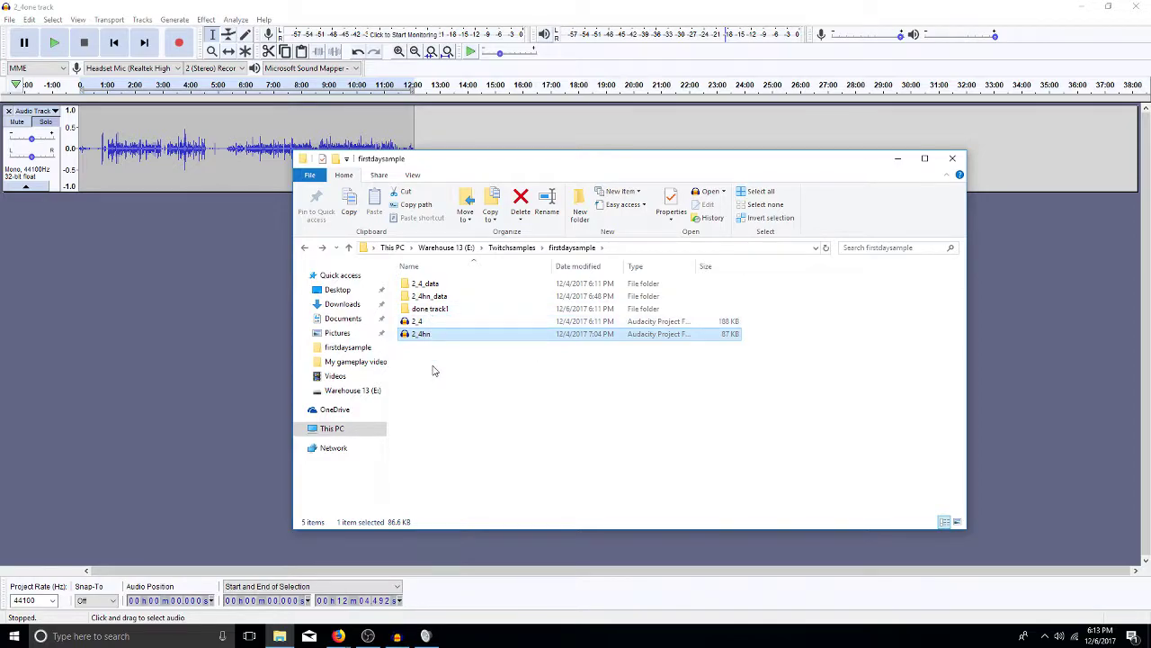
{"action": "left_click", "coordinate": [431, 370]}
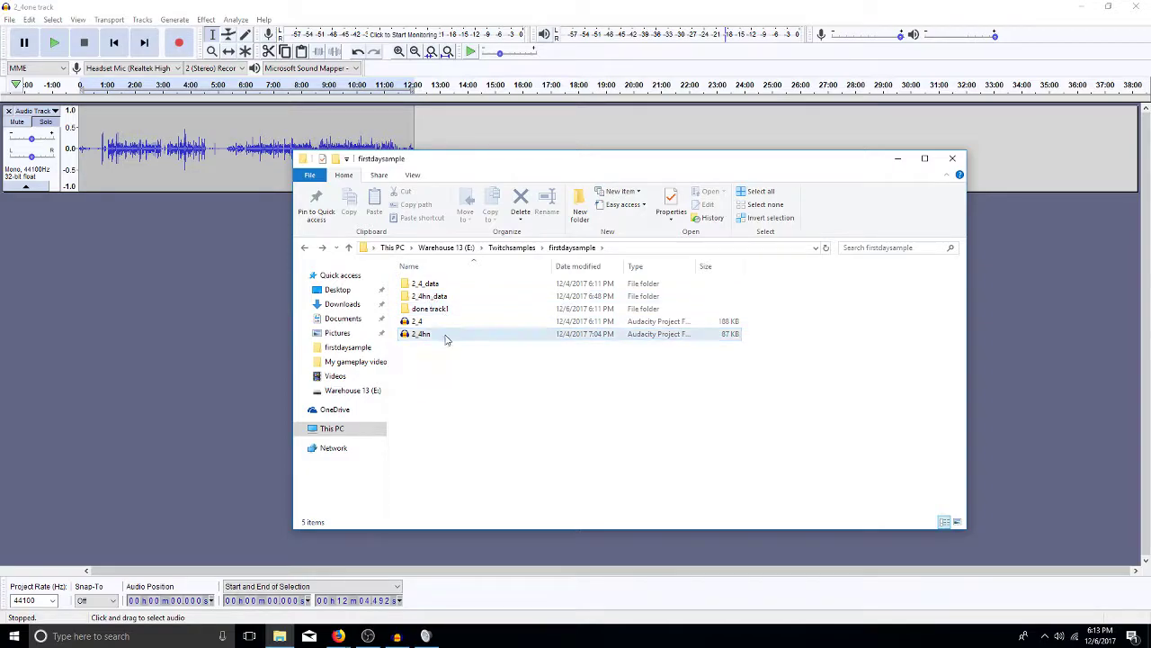
{"action": "left_click", "coordinate": [422, 284]}
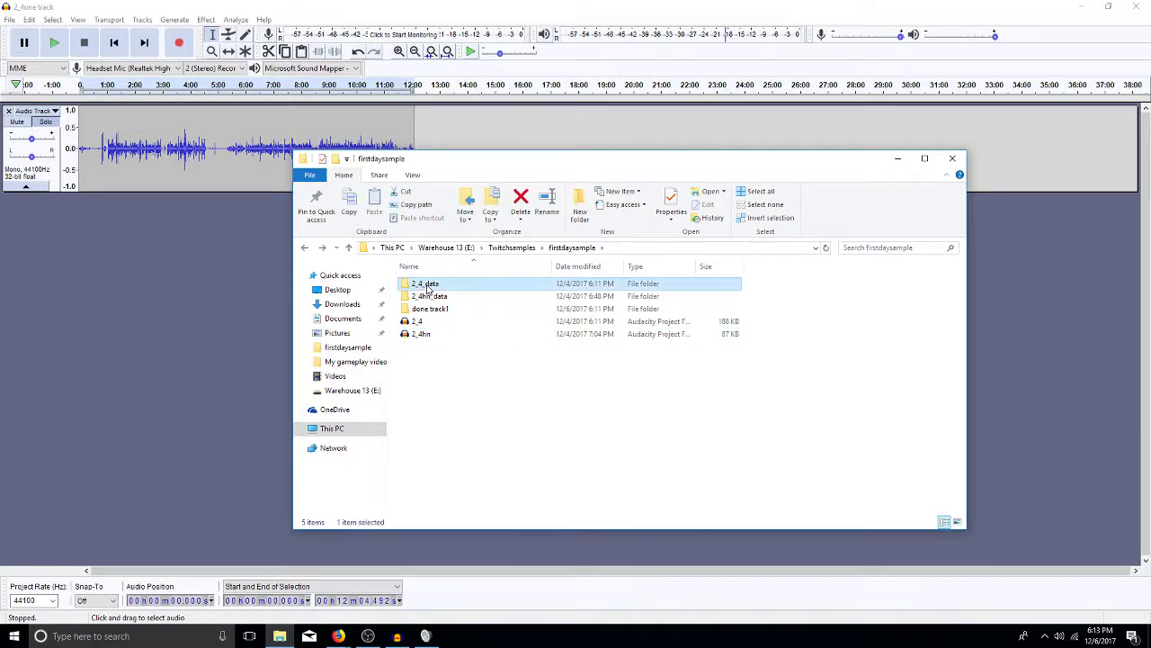
{"action": "left_click", "coordinate": [441, 300]}
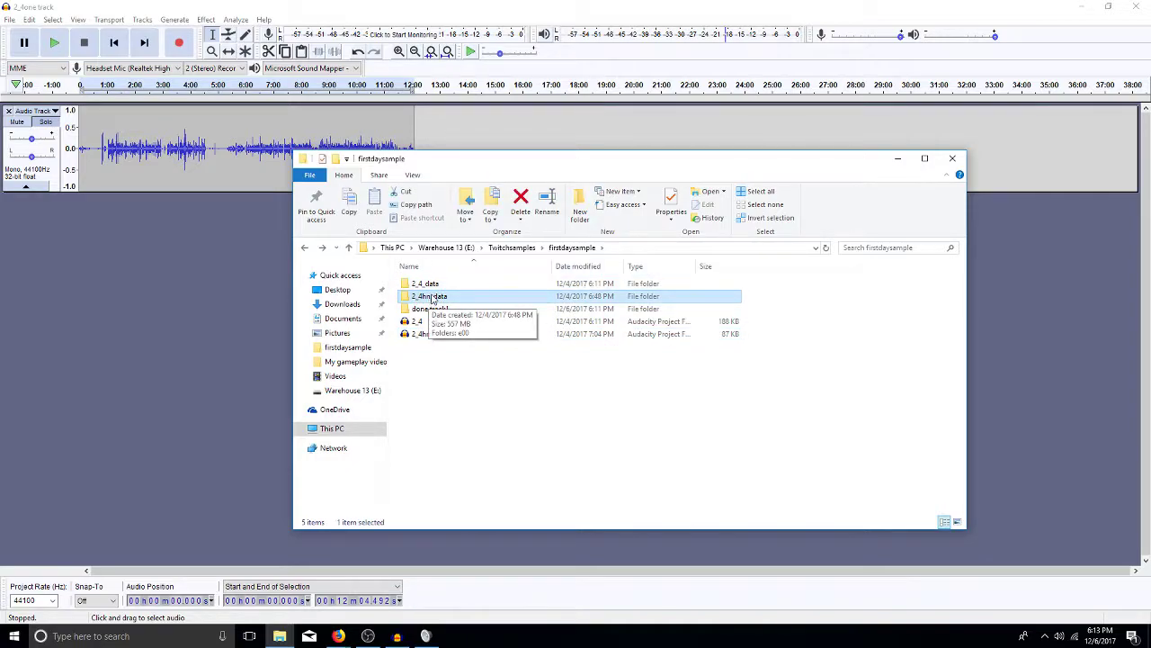
{"action": "left_click", "coordinate": [420, 399]}
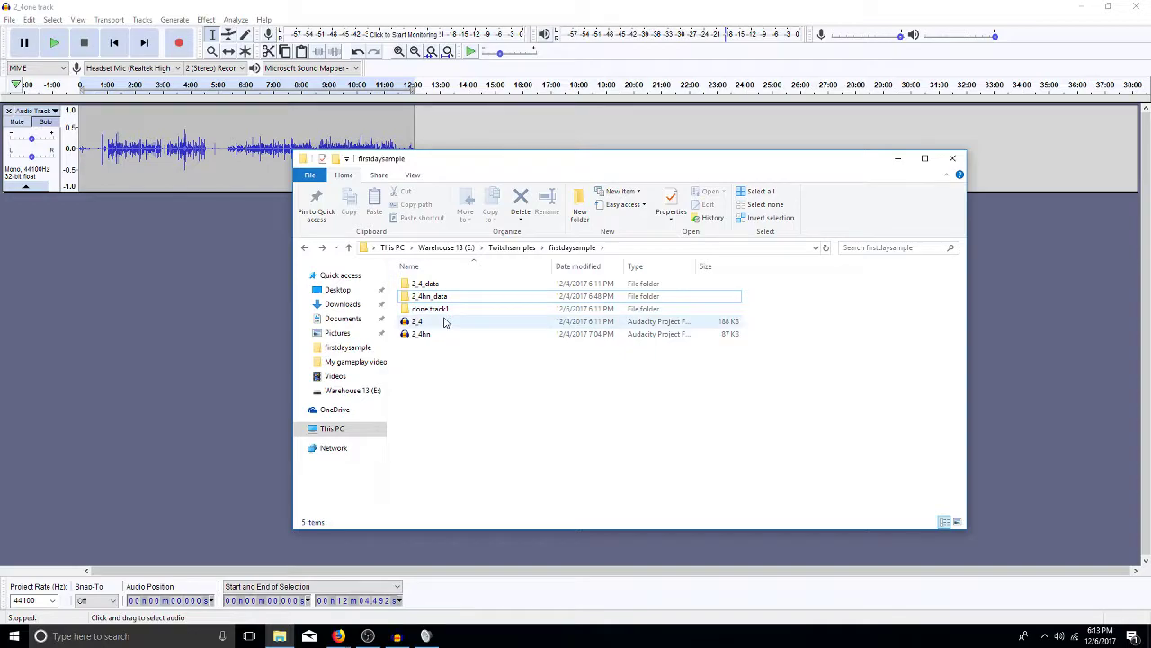
- Try to open the 2_4one track project from the done track1 folder
{"action": "double_click", "coordinate": [442, 311]}
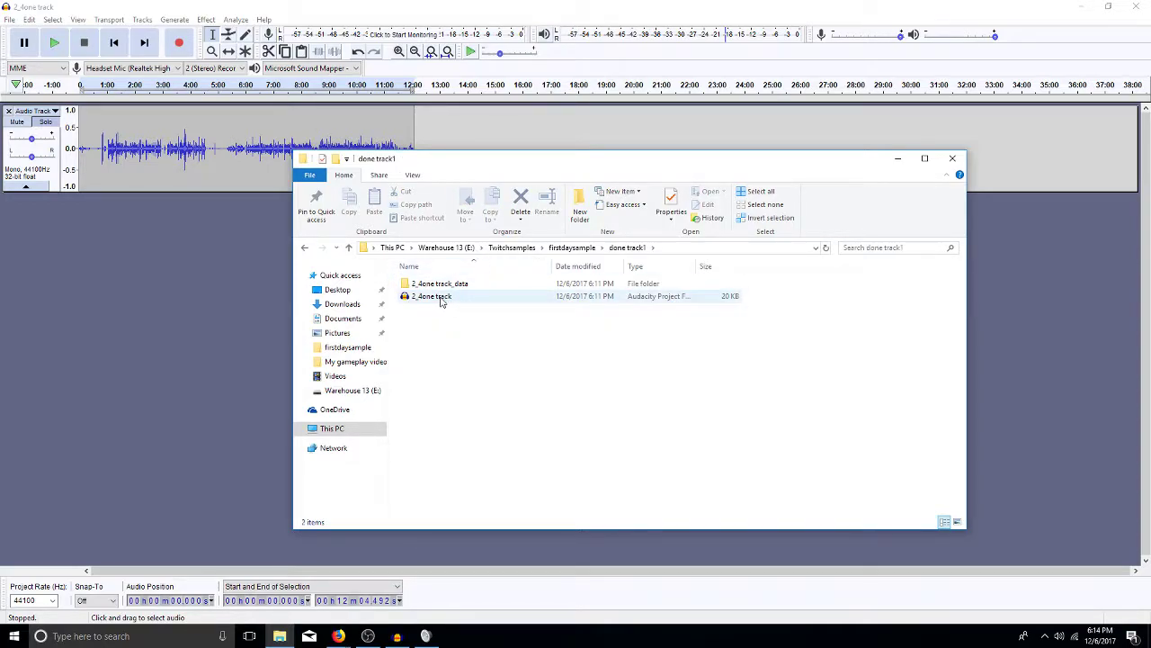
{"action": "double_click", "coordinate": [441, 299]}
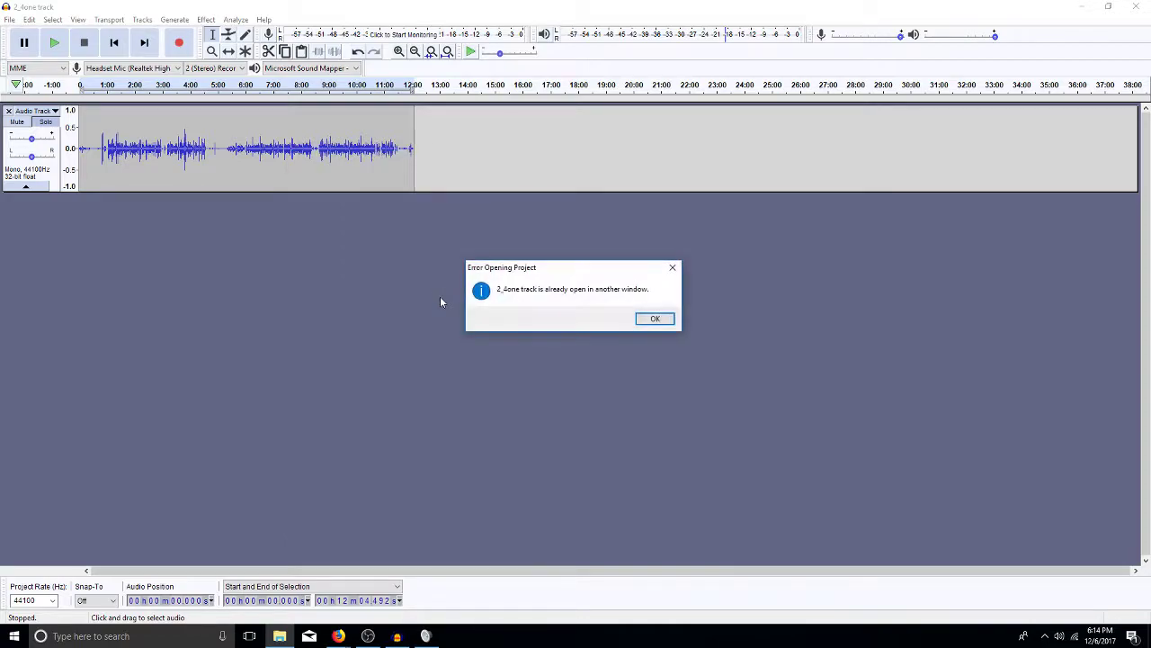
{"action": "left_click", "coordinate": [654, 319]}
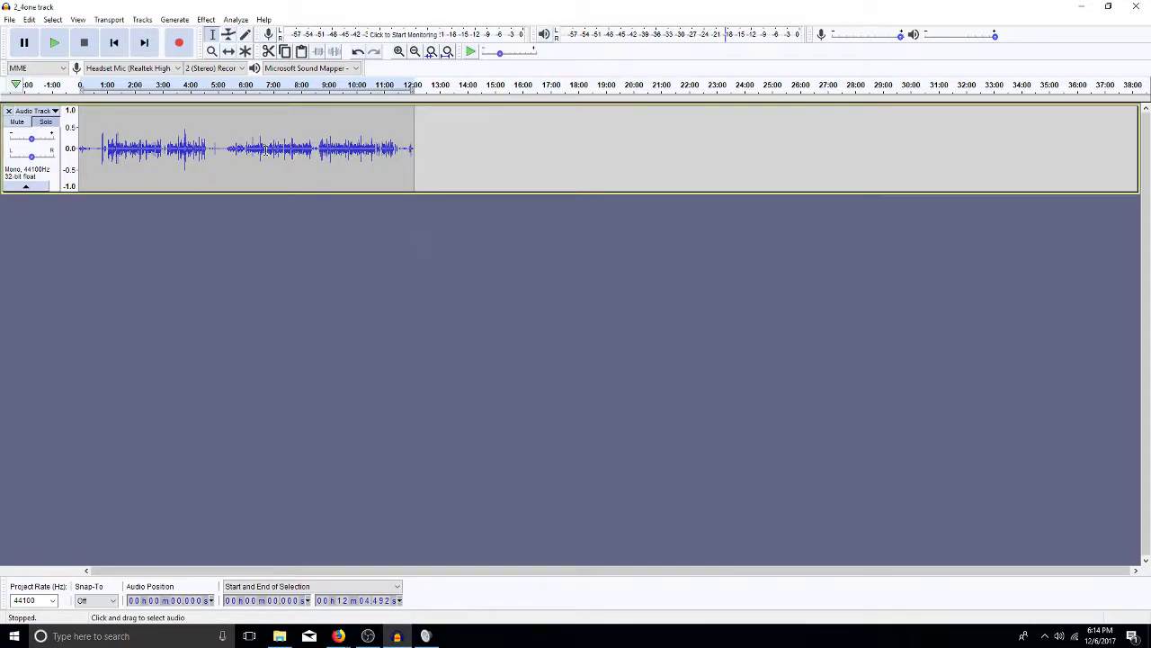
- In Audacity, select the whole track, examine the High Pass Filter's frequency and rolloff options, and close the effect without applying it
{"action": "left_click", "coordinate": [214, 180]}
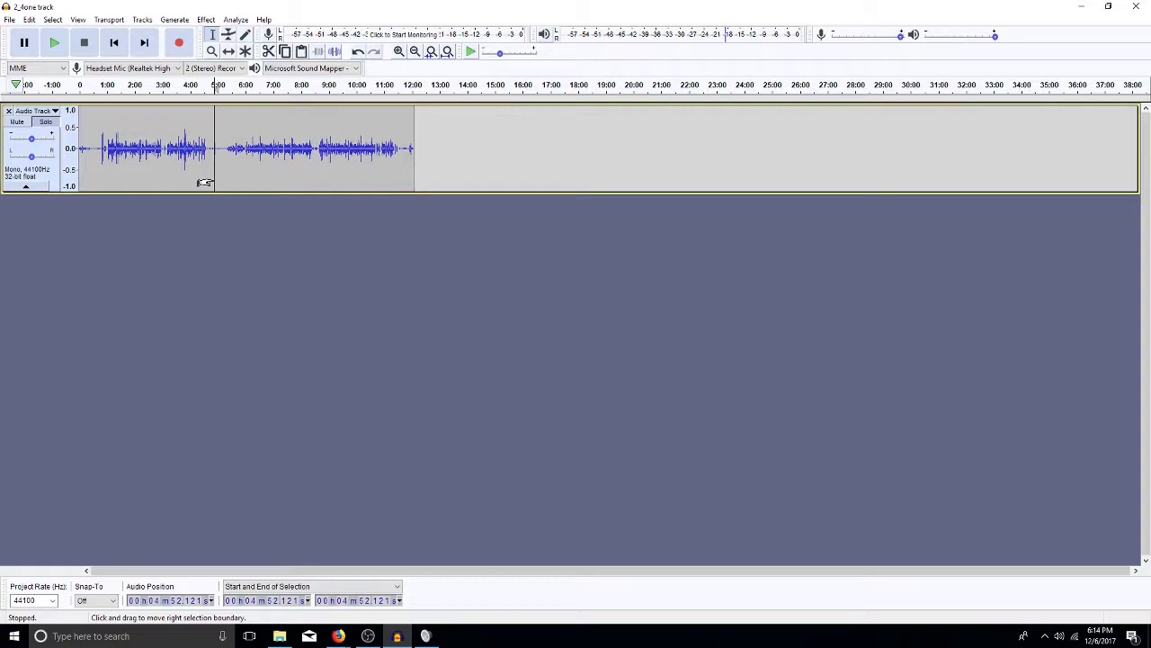
{"action": "key", "text": "ctrl+a"}
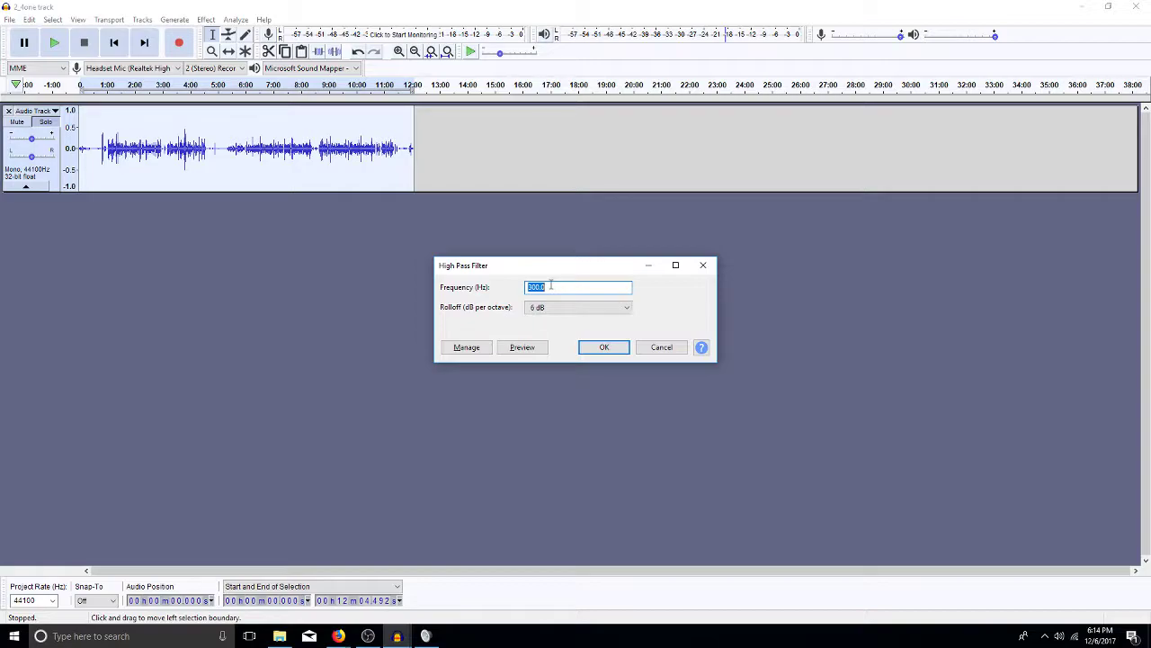
{"action": "left_click", "coordinate": [628, 309]}
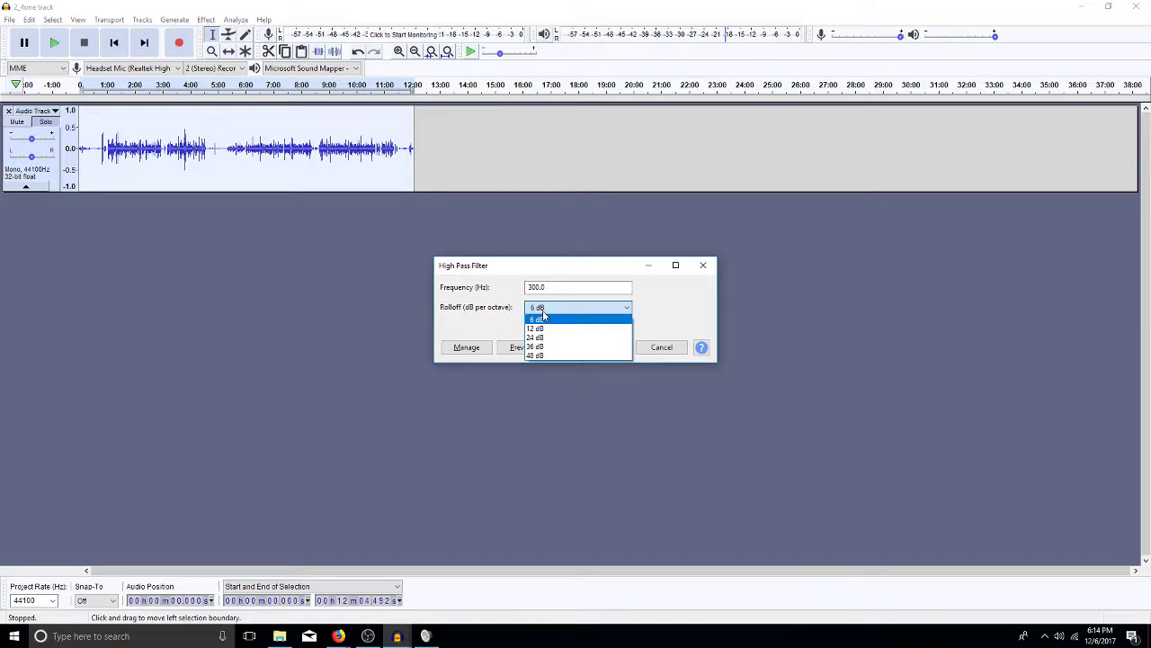
{"action": "left_click", "coordinate": [653, 299]}
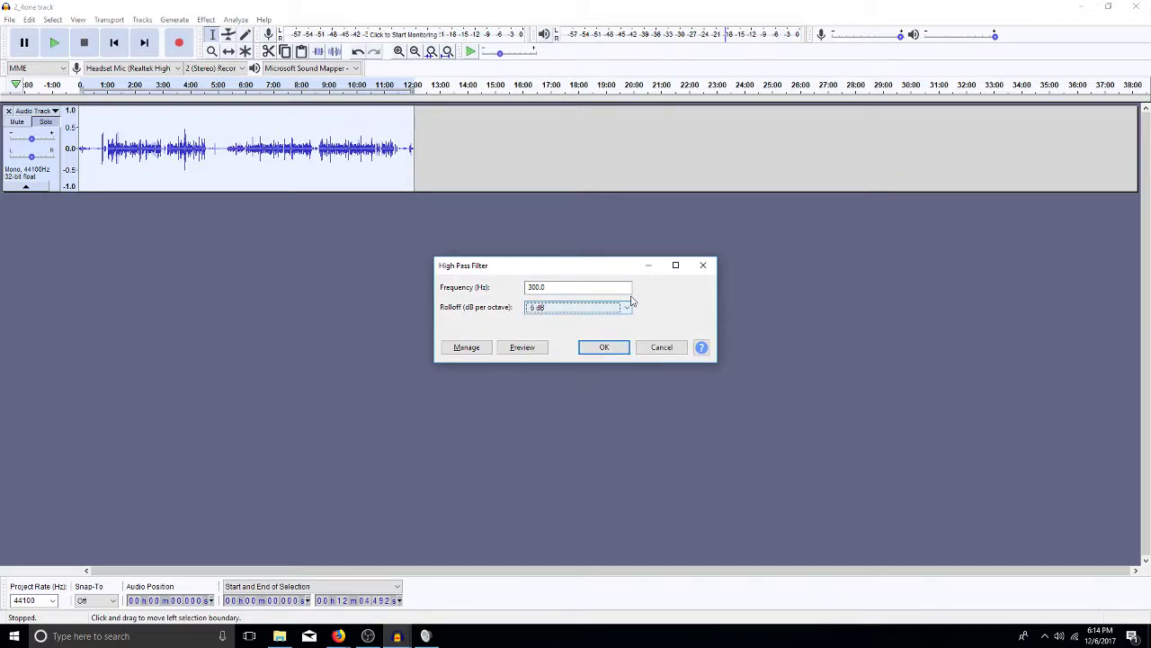
{"action": "left_click", "coordinate": [630, 308]}
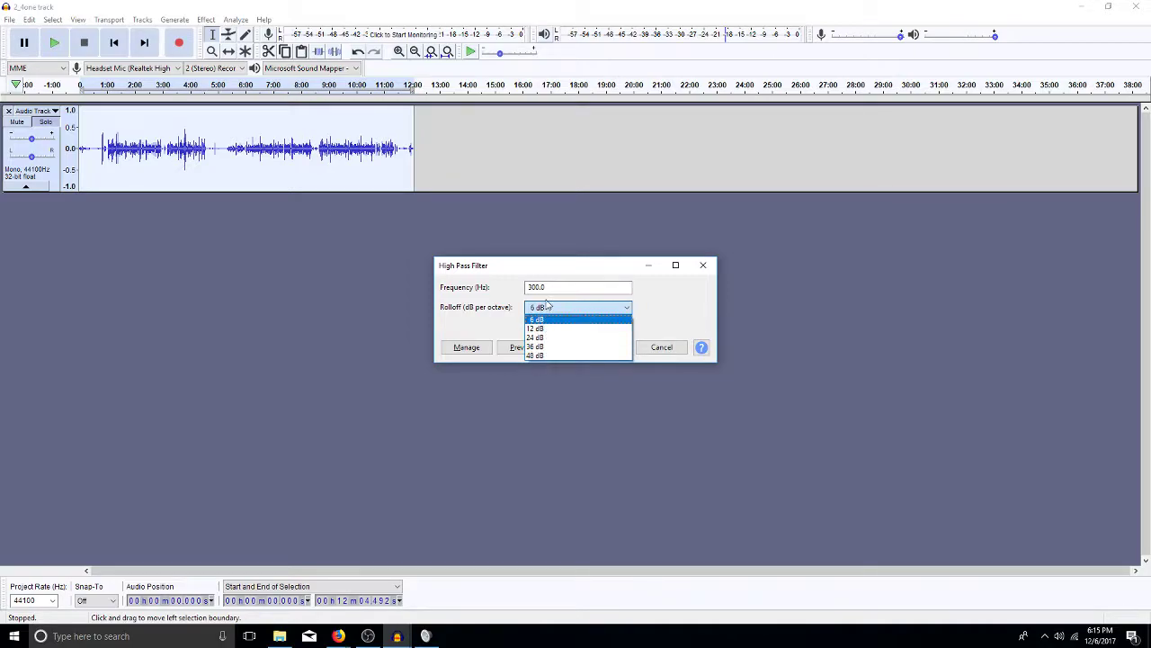
{"action": "left_click", "coordinate": [660, 309]}
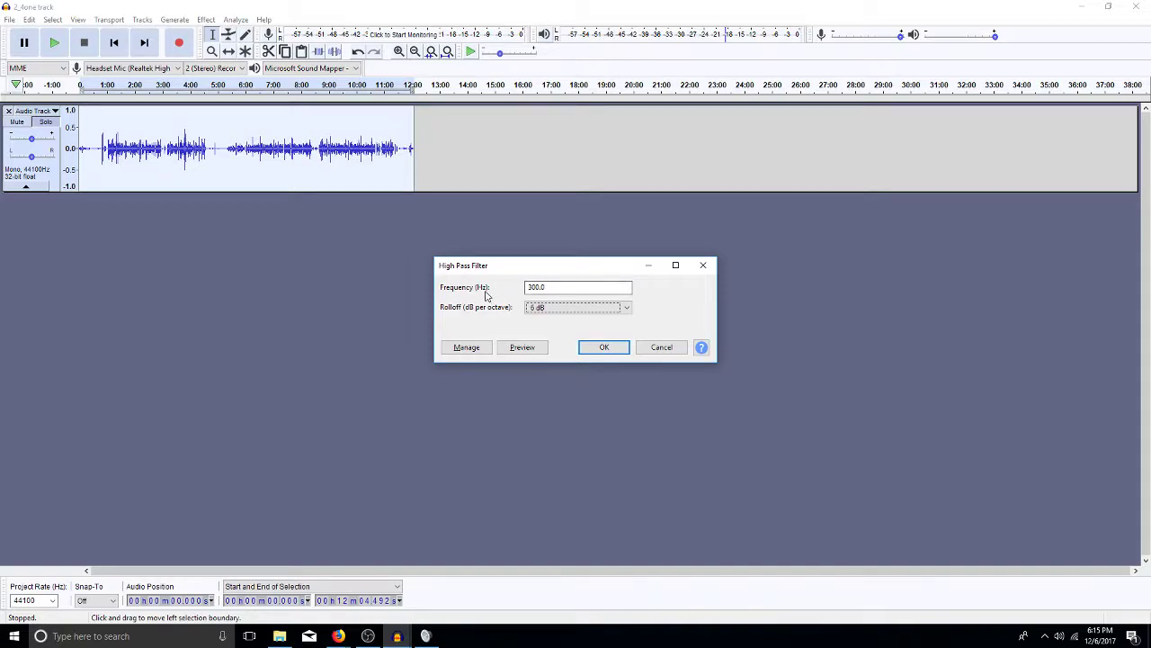
{"action": "left_click", "coordinate": [558, 288]}
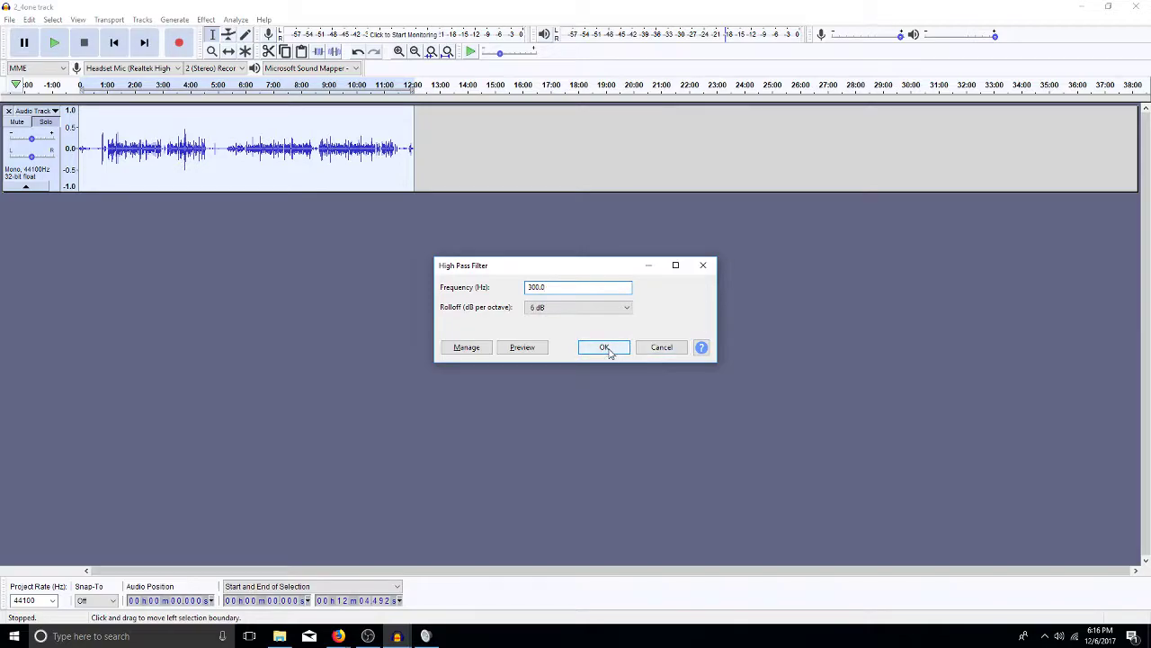
{"action": "left_click", "coordinate": [658, 351]}
- Select the part of the track from about 7:41 to 11:38 and briefly listen to it
{"action": "left_click_drag", "start_coordinate": [402, 149], "coordinate": [292, 148]}
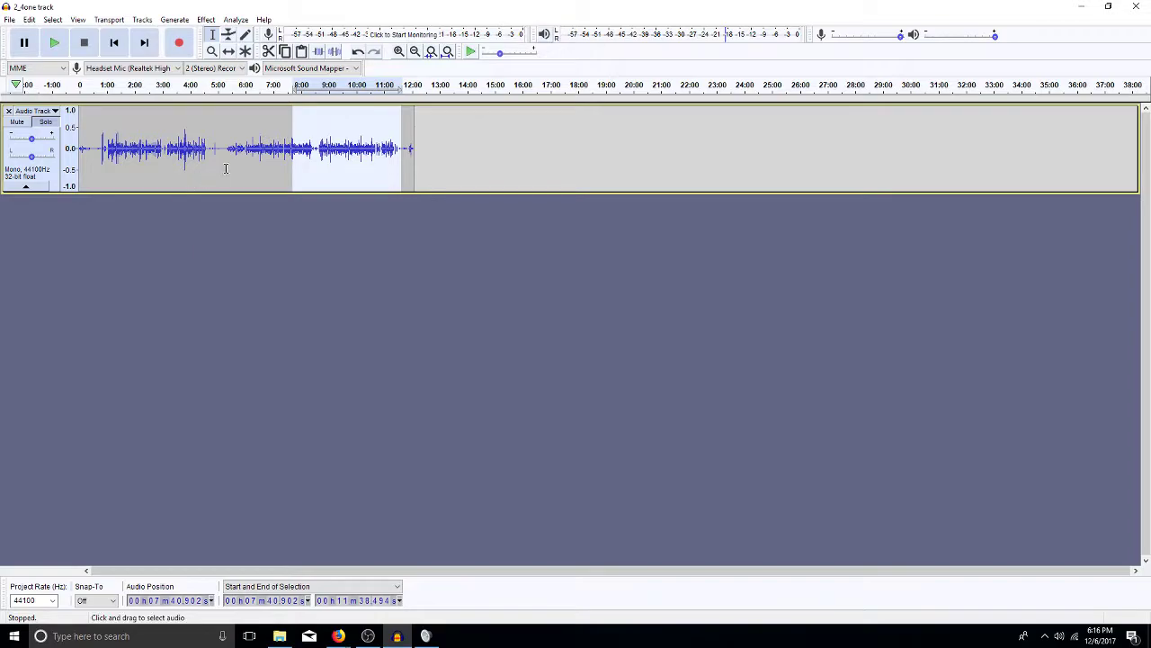
{"action": "key", "text": "space"}
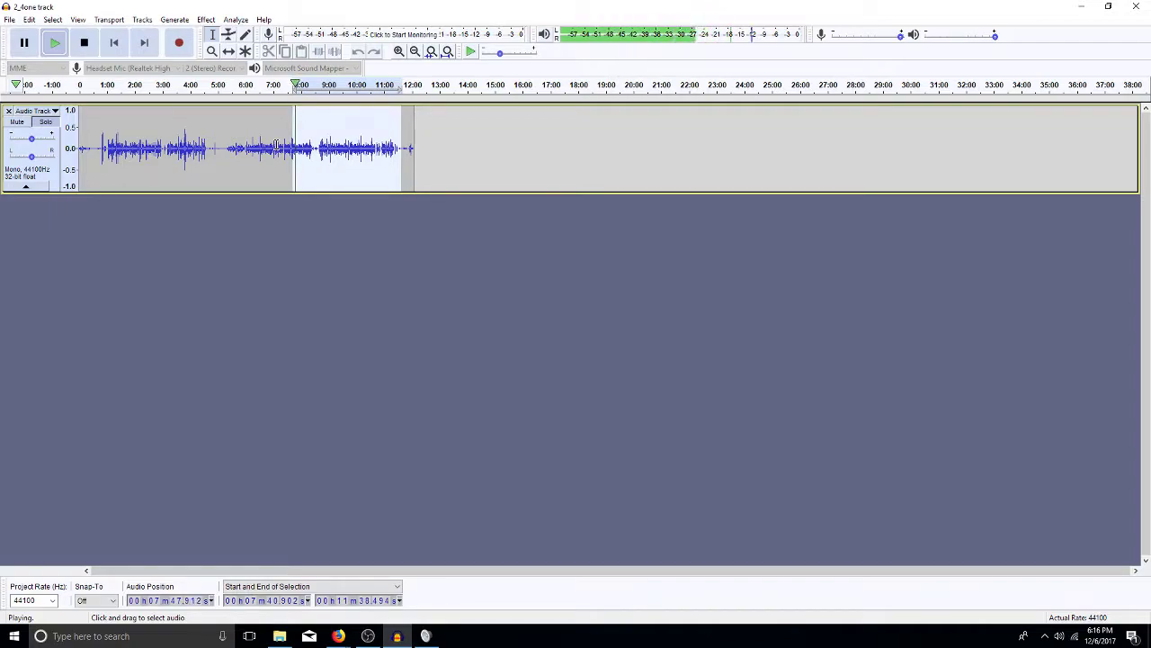
{"action": "key", "text": "space"}
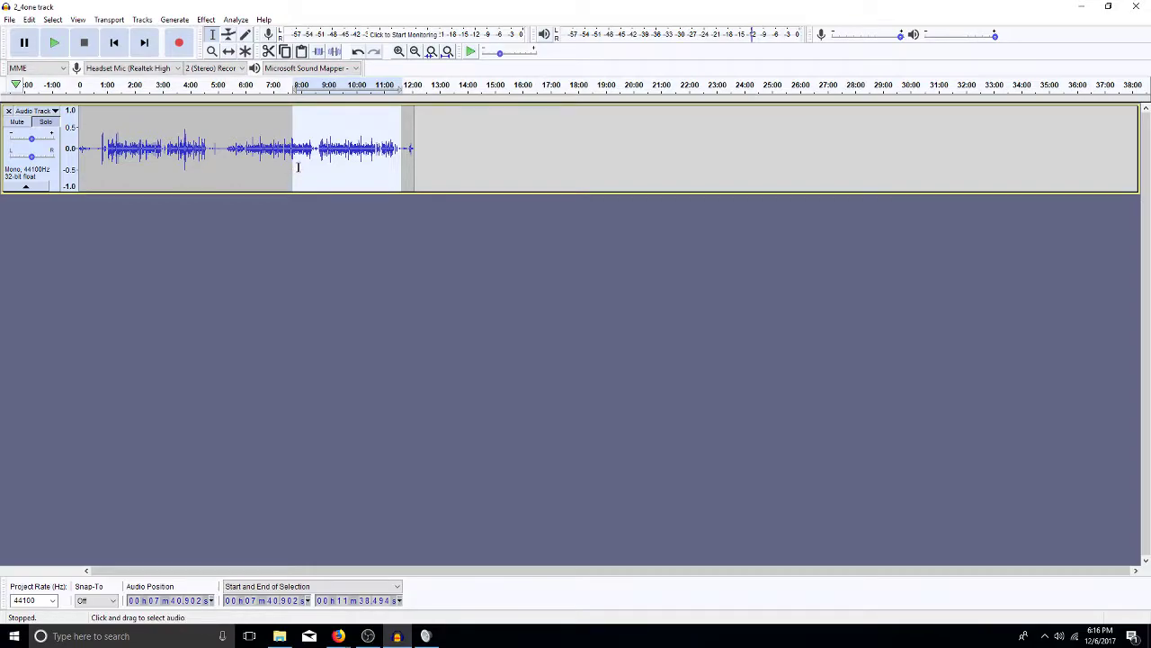
- Apply a High Pass Filter at 1000 Hz with 6 dB rolloff to the selected audio and briefly play back the result
{"action": "key", "text": "ctrl+r"}
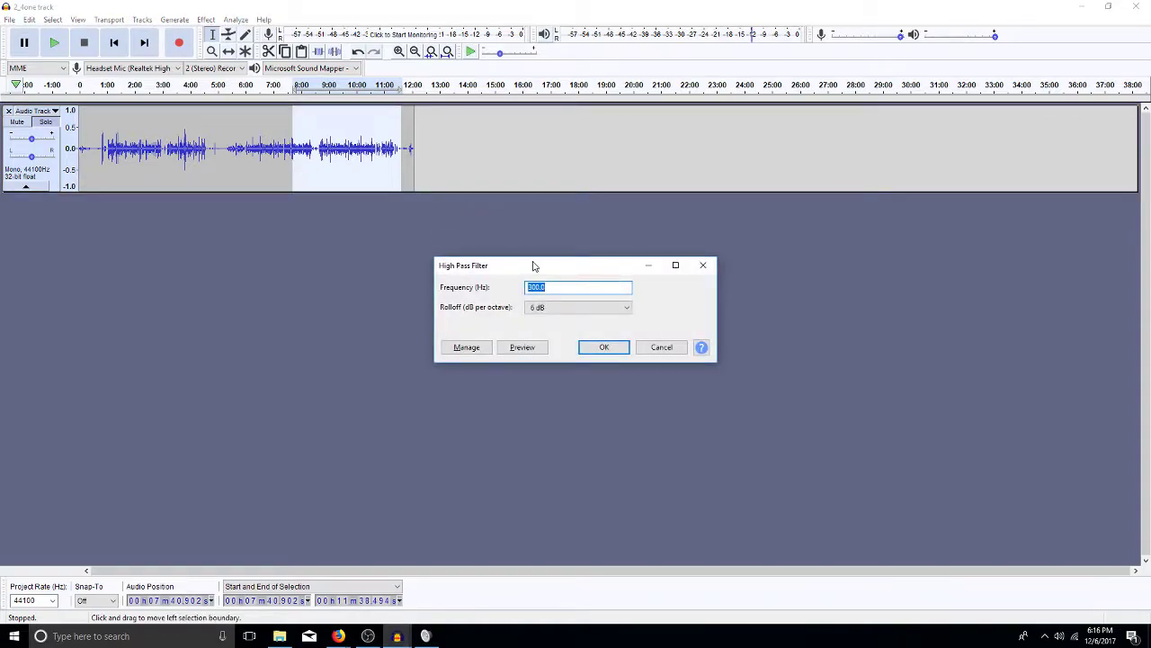
{"action": "type", "text": "1000"}
{"action": "key", "text": "Return"}
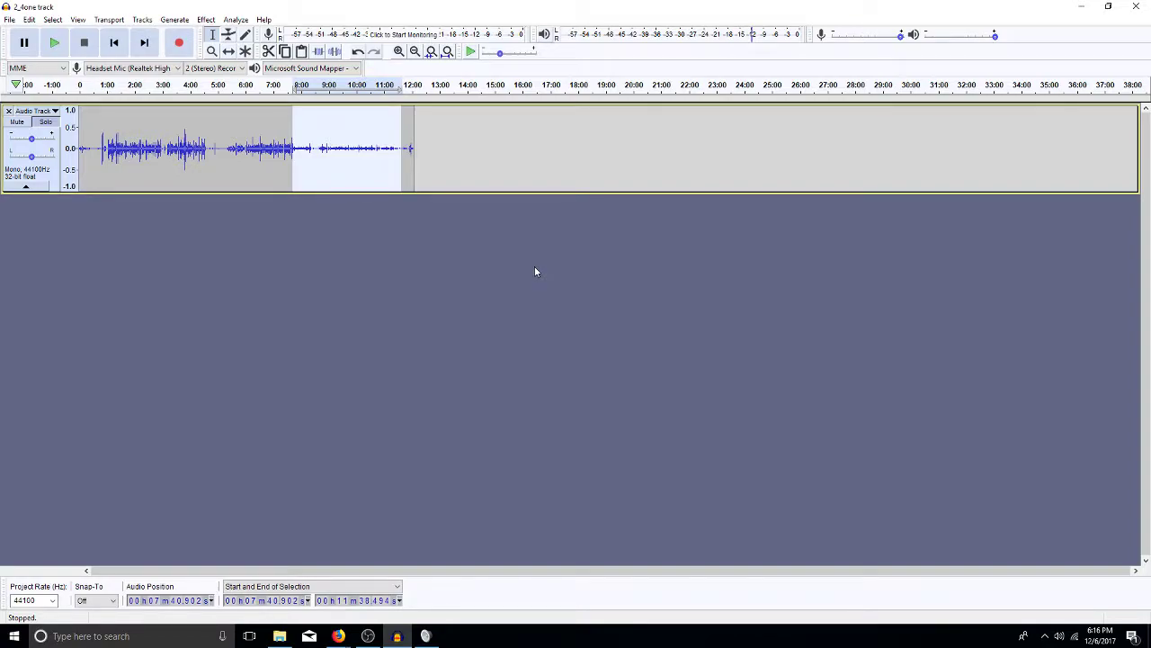
{"action": "key", "text": "space"}
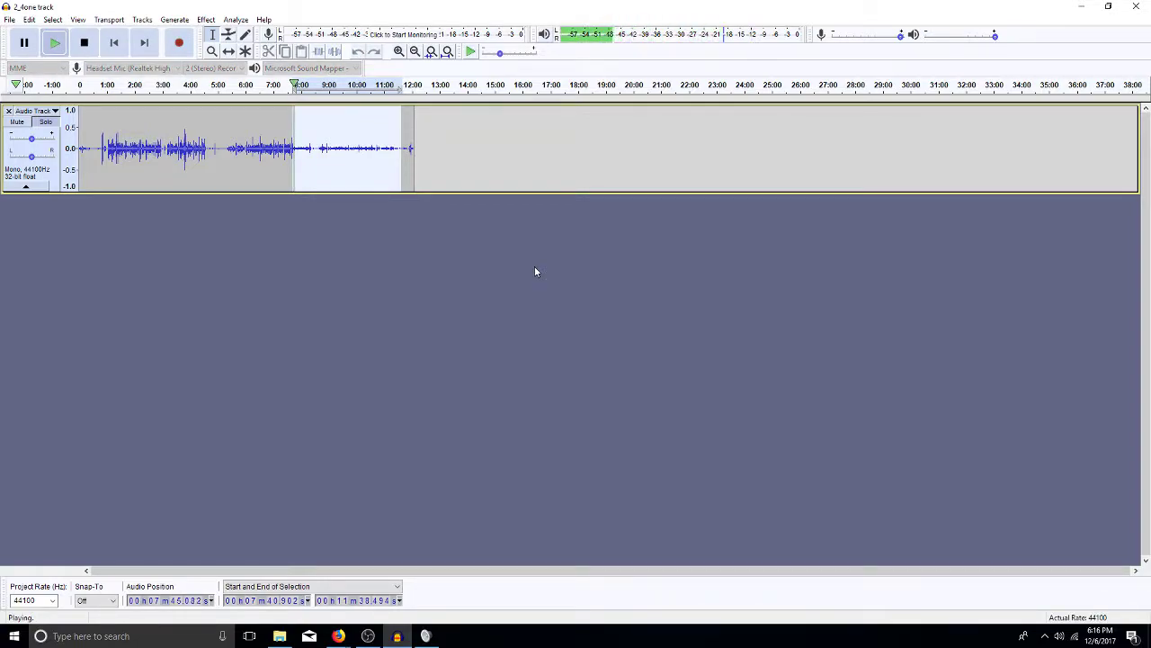
{"action": "key", "text": "space"}
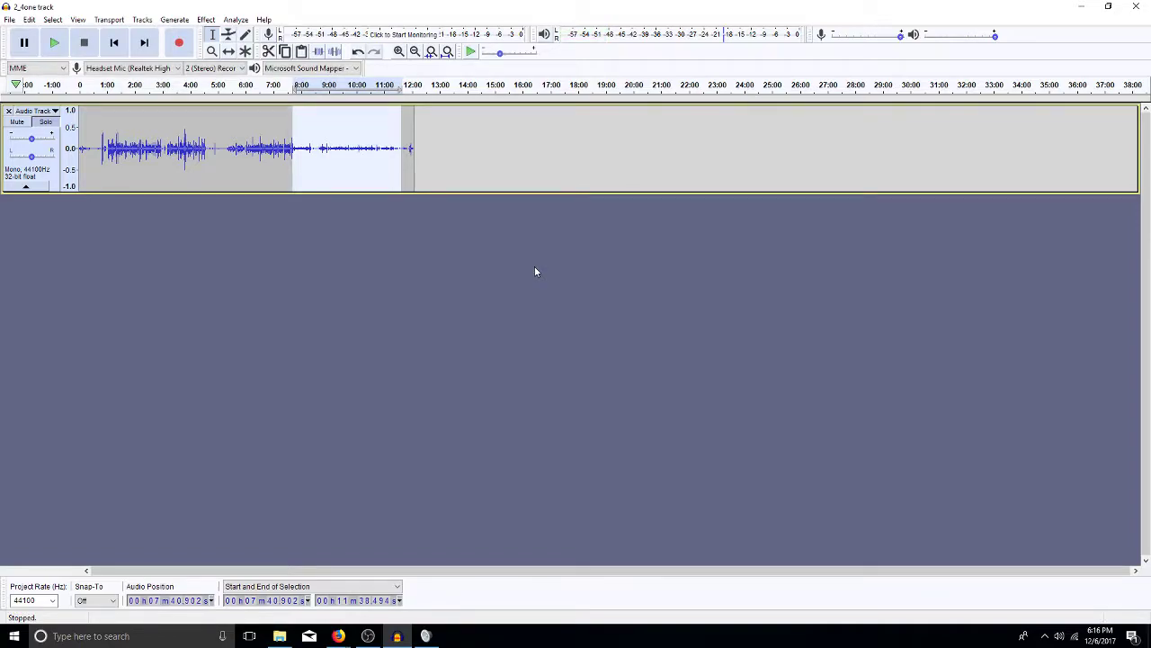
- Amplify the selected 7:41 to 11:38 section by 15 dB and briefly play back the result
{"action": "key", "text": "alt+c"}
{"action": "key", "text": "a"}
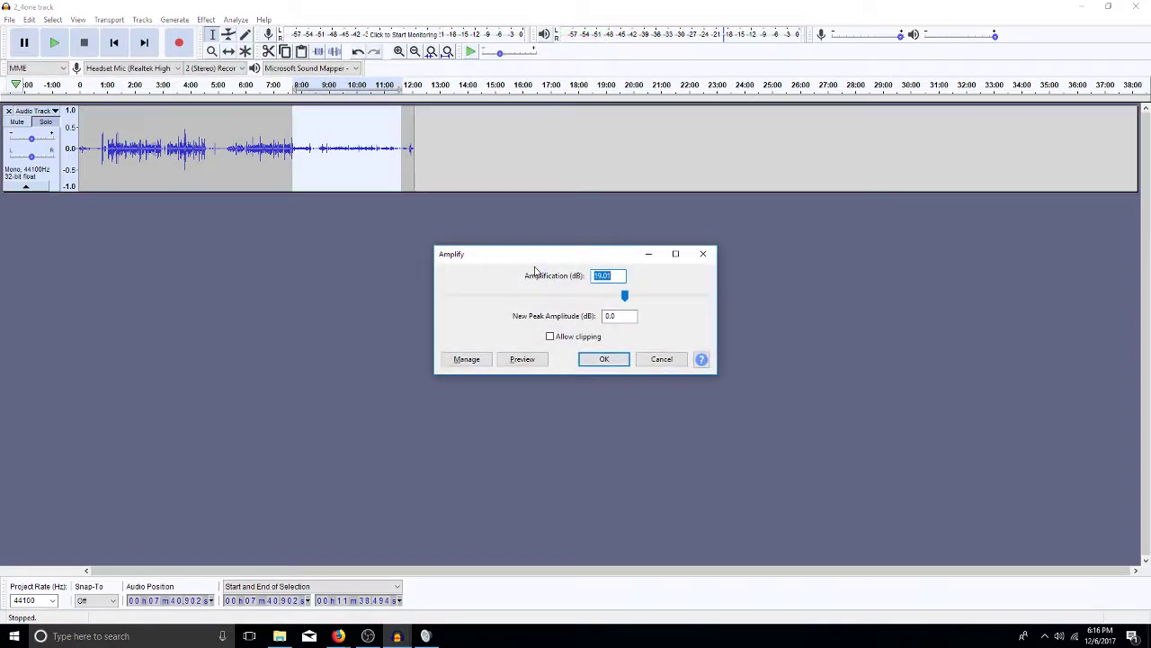
{"action": "type", "text": "15"}
{"action": "key", "text": "Return"}
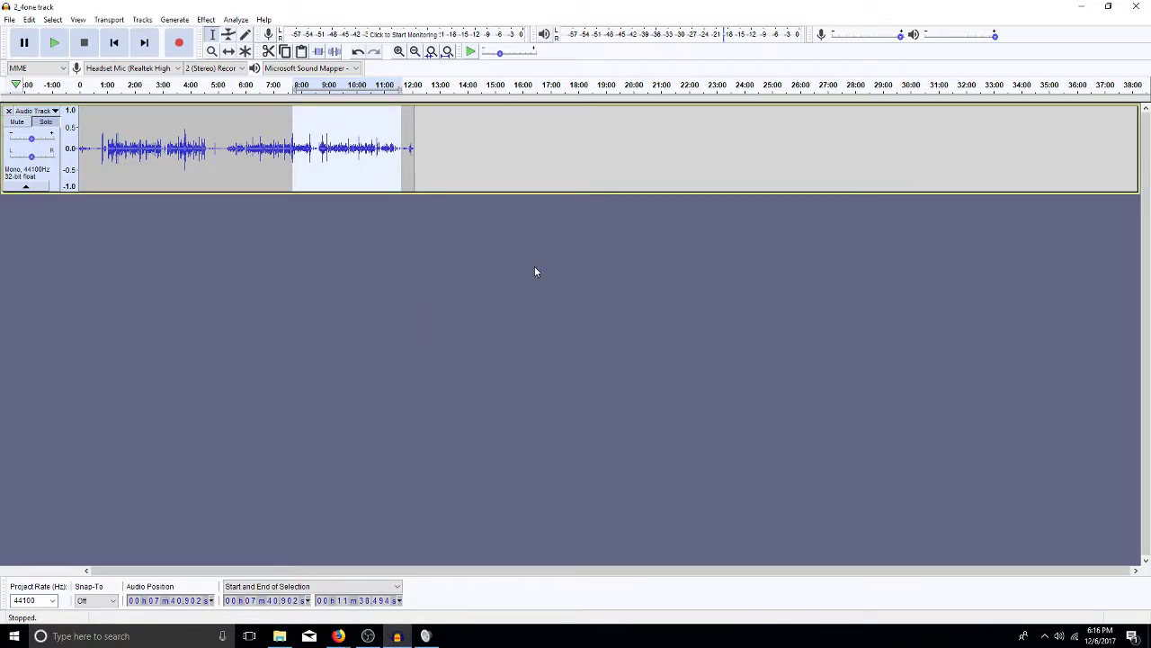
{"action": "key", "text": "space"}
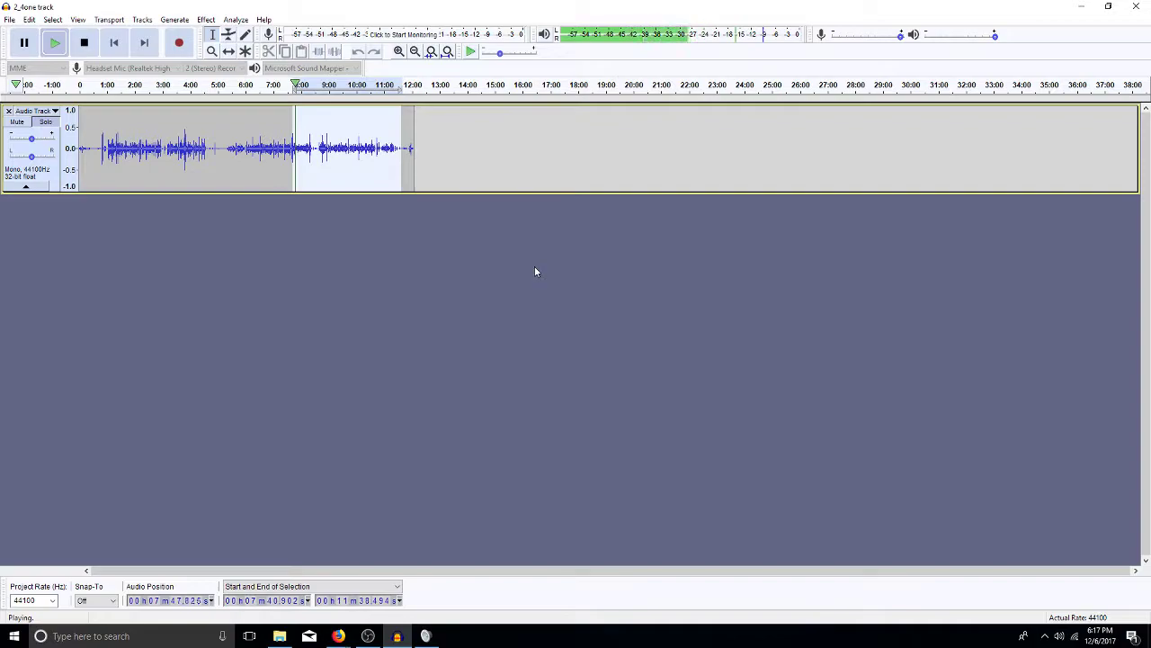
{"action": "key", "text": "space"}
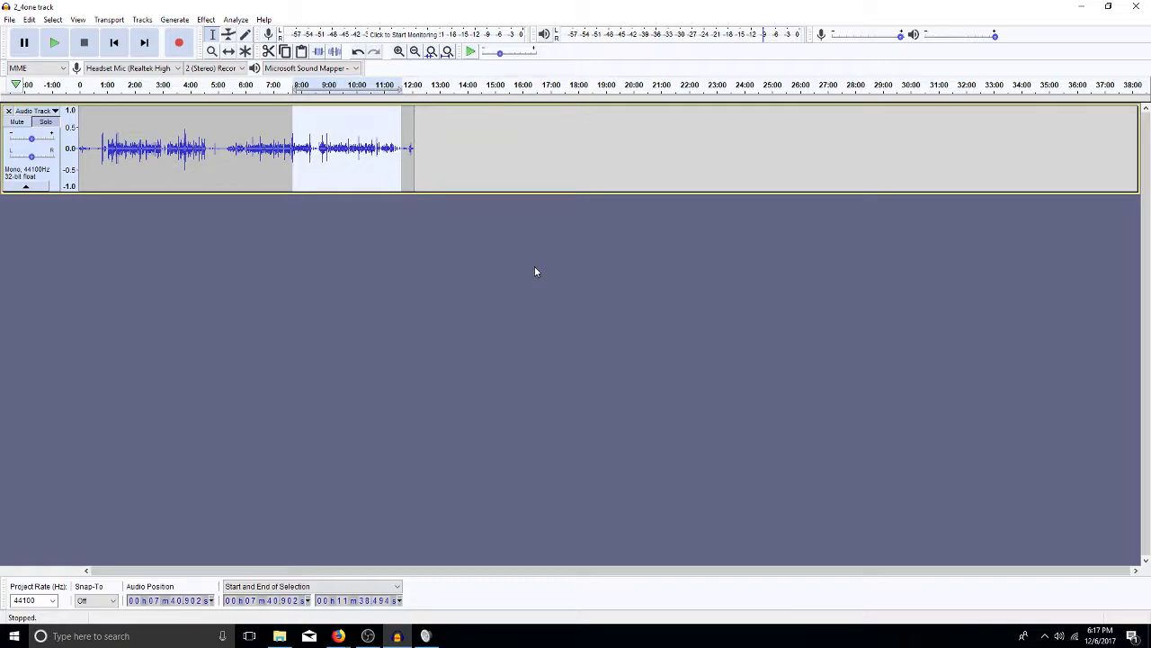
- Undo the amplification and the High Pass Filter on the 7:41 to 11:38 section
{"action": "key", "text": "ctrl+r"}
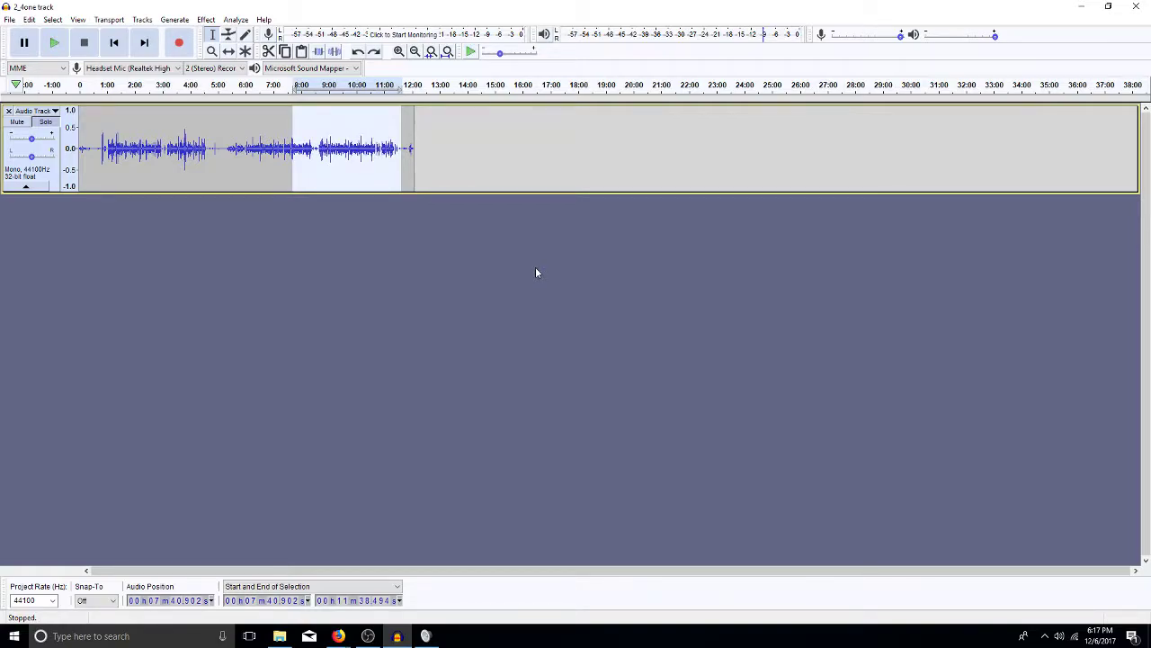
{"action": "left_click", "coordinate": [325, 149]}
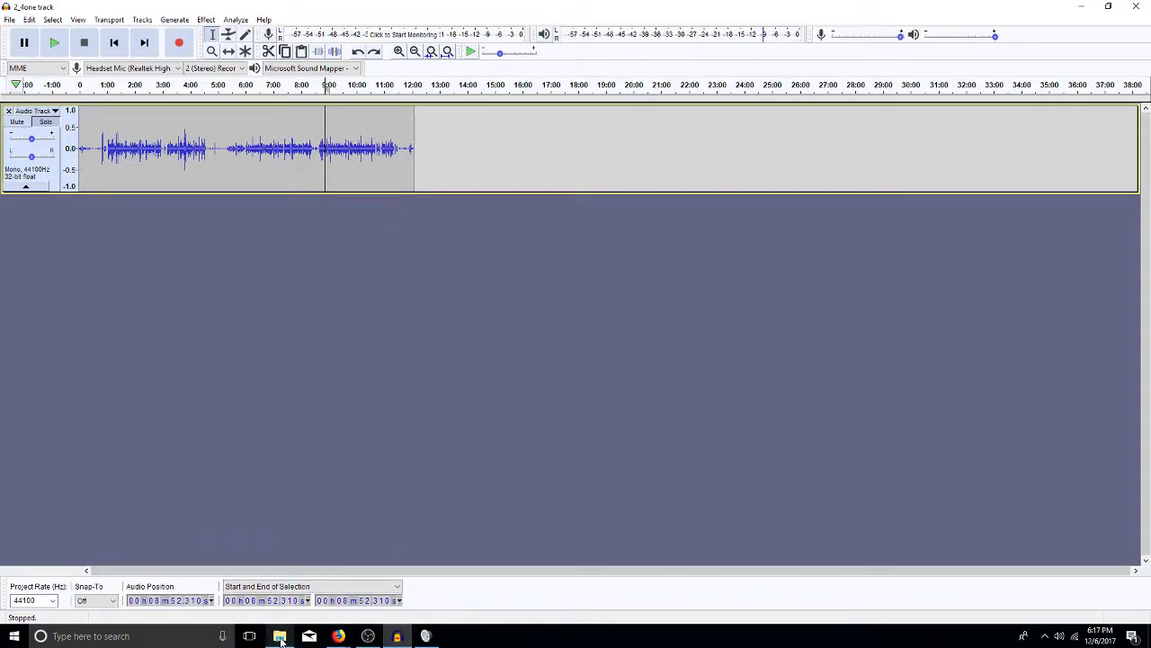
{"action": "left_click_drag", "start_coordinate": [284, 148], "coordinate": [411, 149]}
- Apply a High Pass Filter at 300 Hz with 6 dB rolloff to the whole track and play it from about 8:08
{"action": "double_click", "coordinate": [339, 157]}
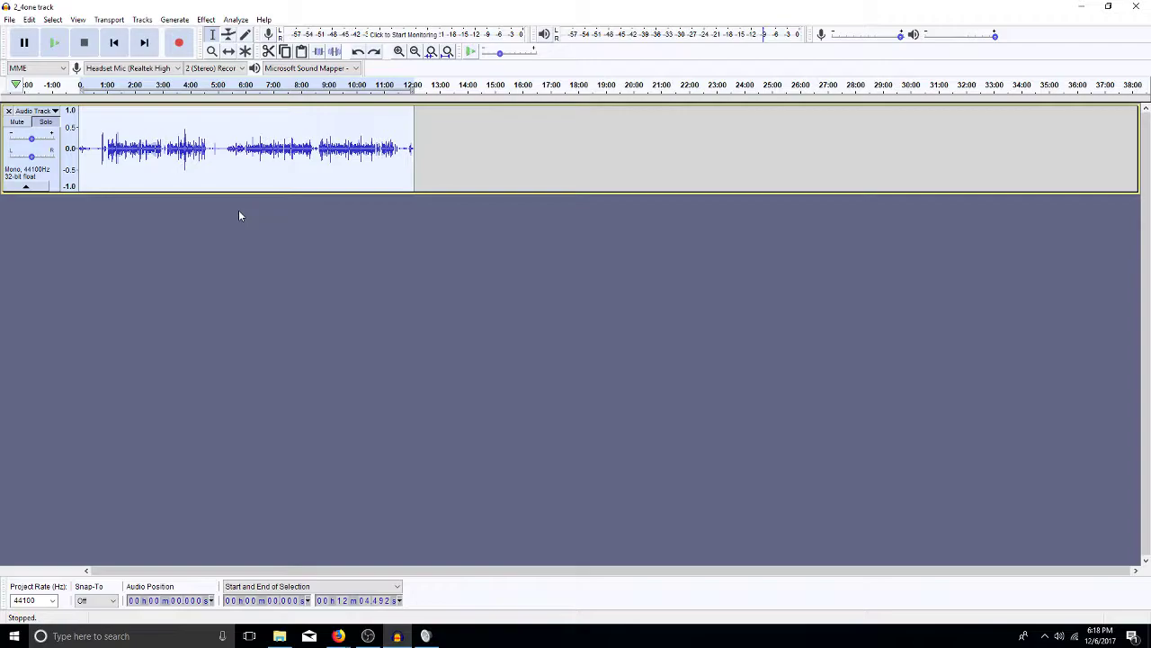
{"action": "type", "text": "300"}
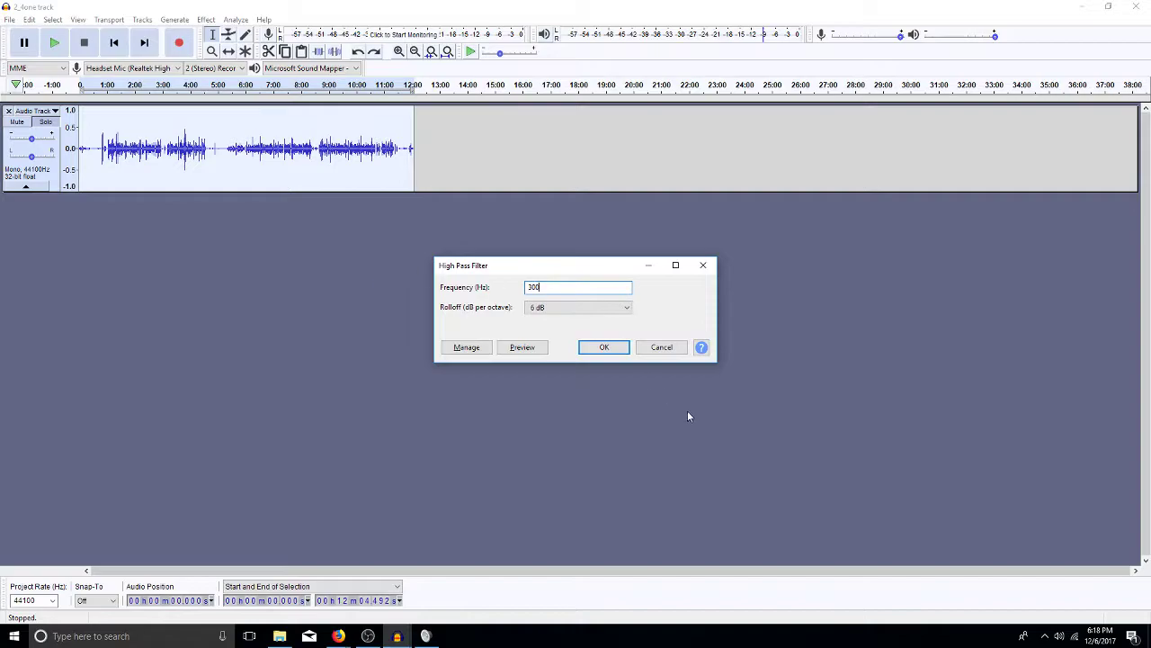
{"action": "left_click", "coordinate": [581, 349]}
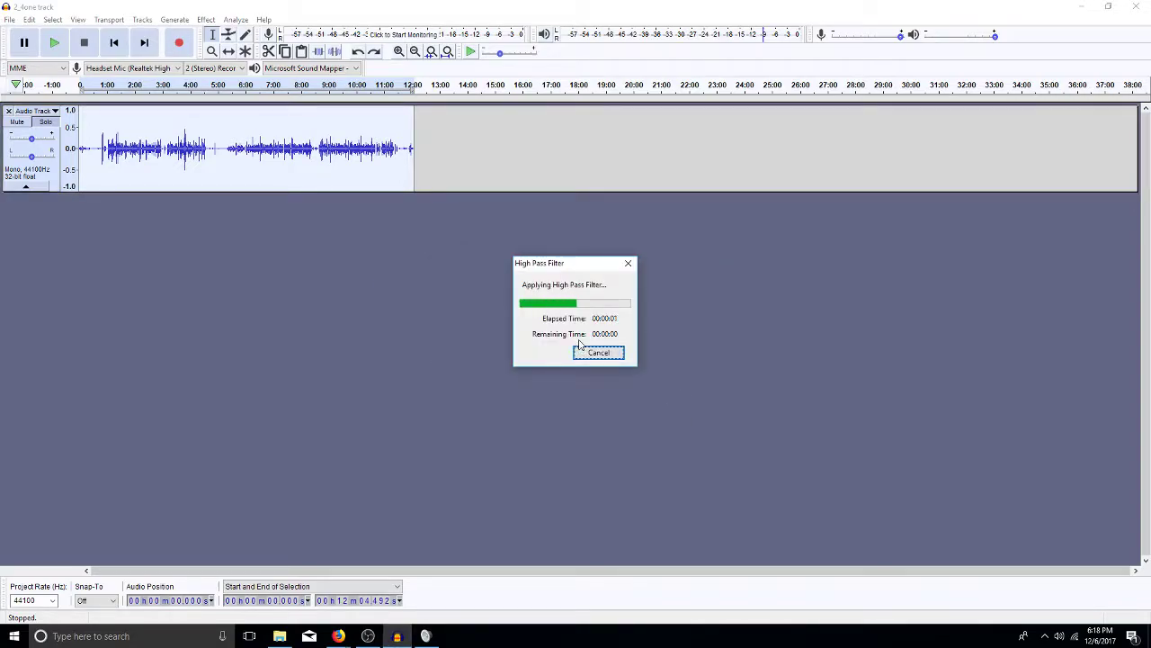
{"action": "left_click", "coordinate": [305, 162]}
{"action": "key", "text": "space"}
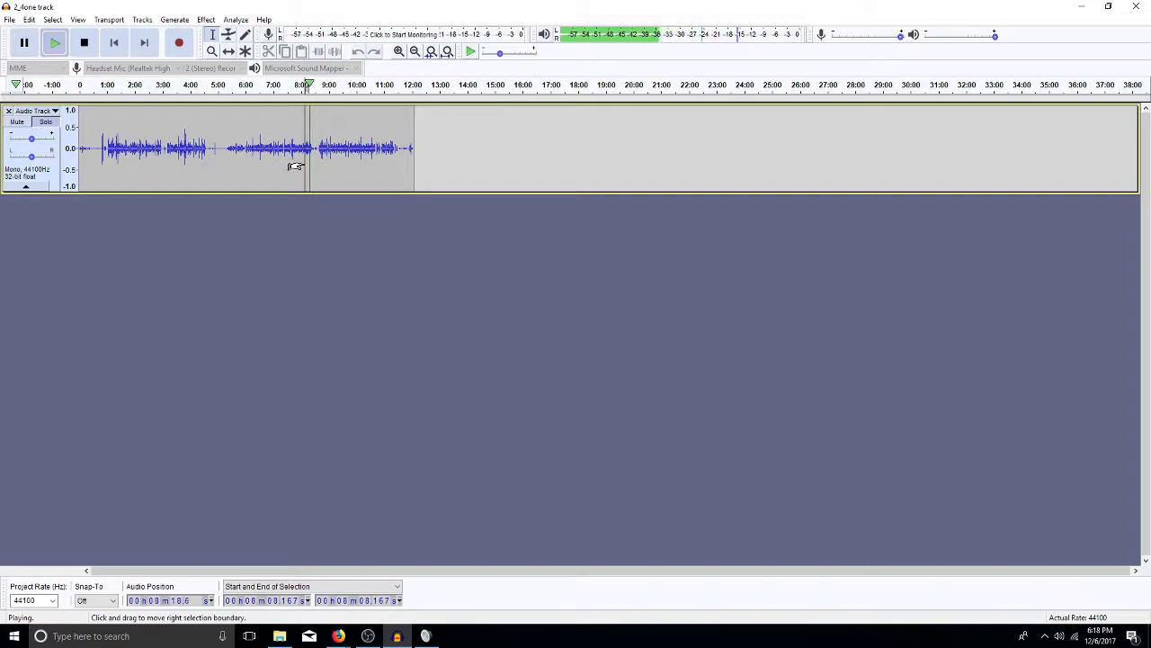
{"action": "key", "text": "space"}
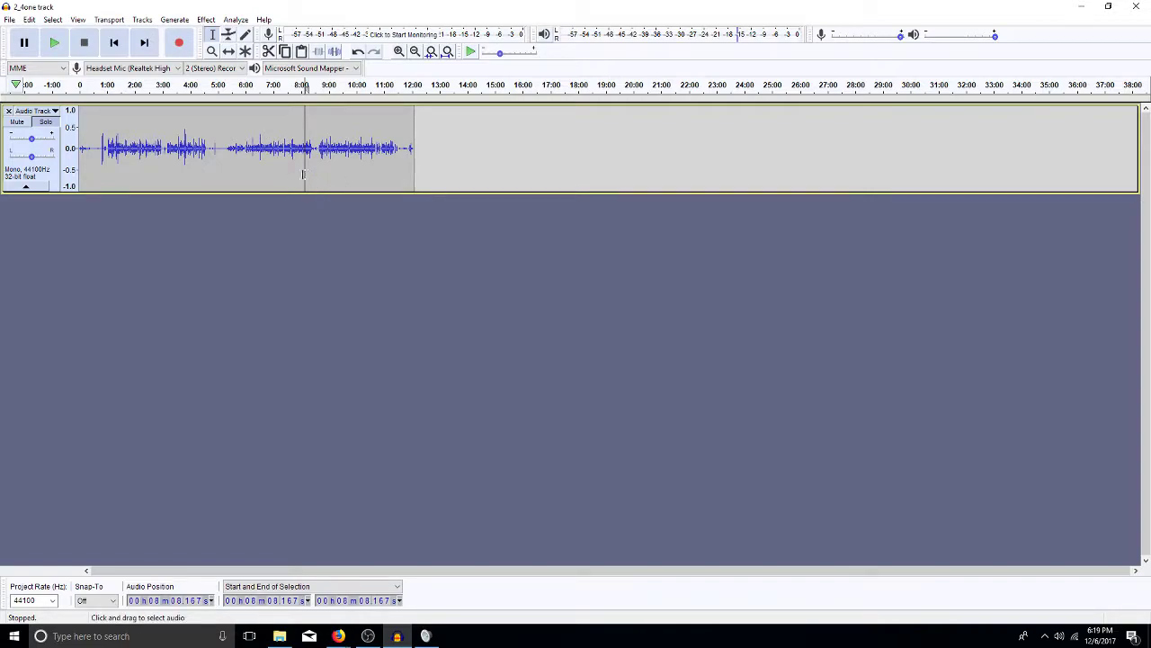
- Duplicate the whole track and repeat the High Pass Filter on the upper copy only
{"action": "double_click", "coordinate": [238, 179]}
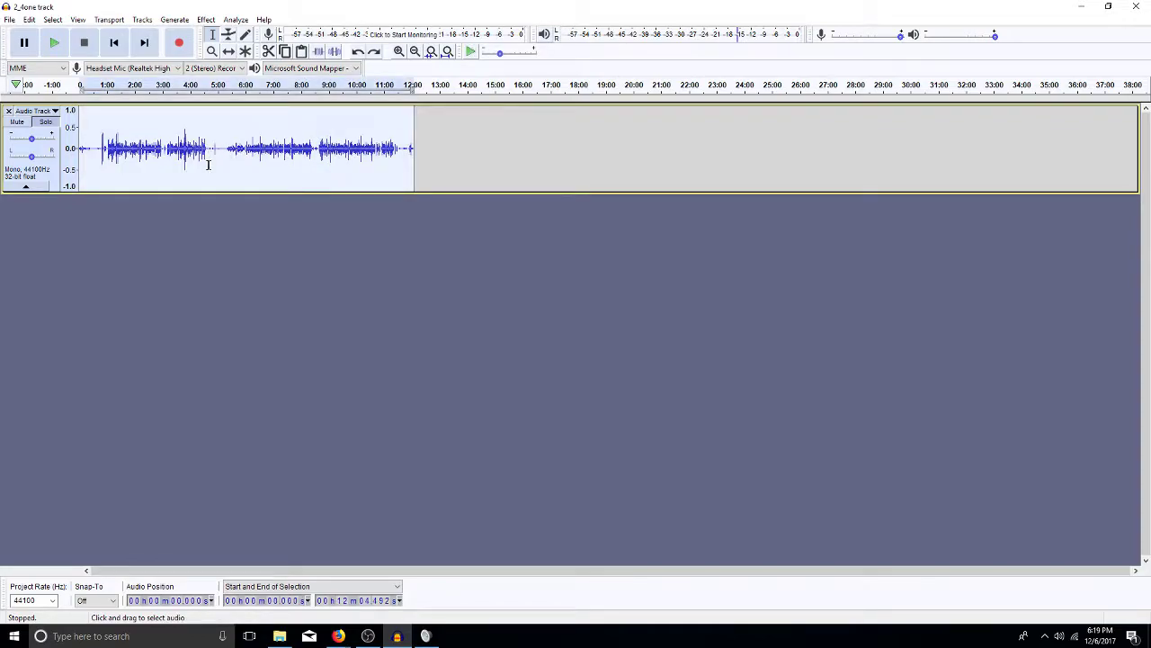
{"action": "key", "text": "ctrl+d"}
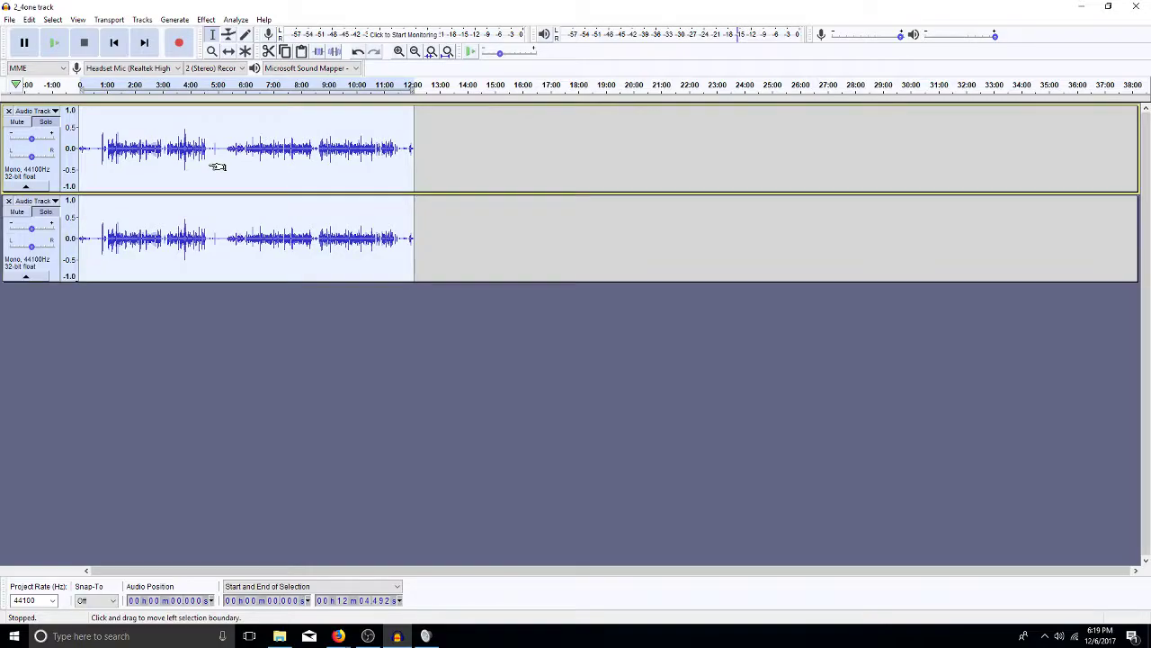
{"action": "left_click", "coordinate": [212, 237]}
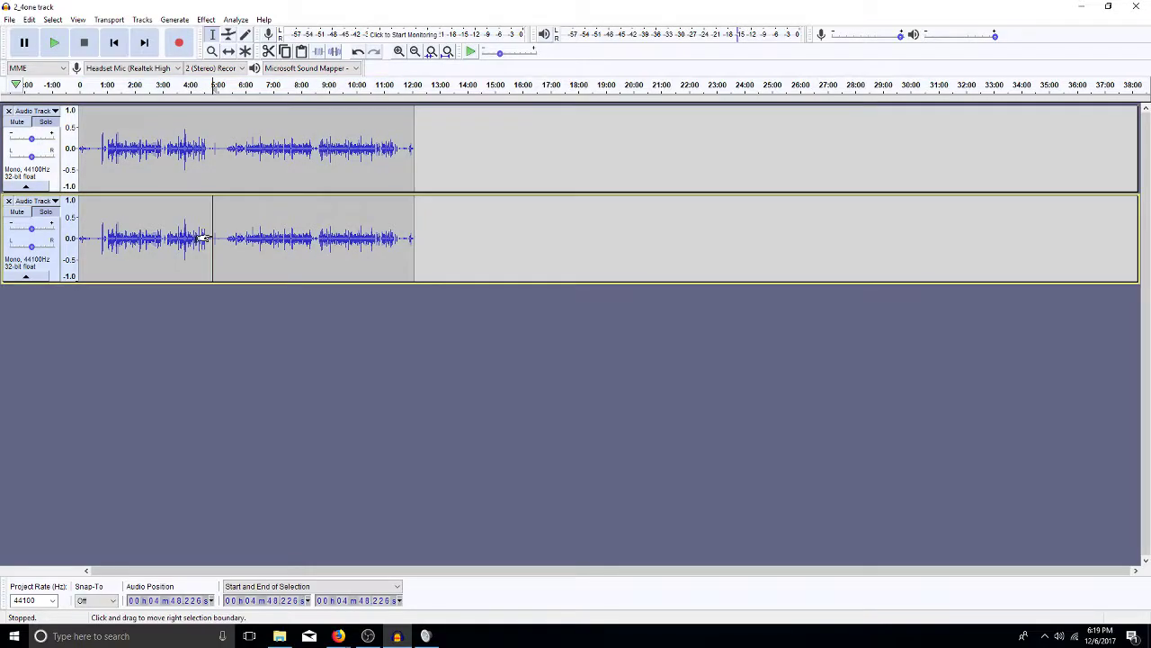
{"action": "double_click", "coordinate": [215, 168]}
{"action": "key", "text": "ctrl+r"}
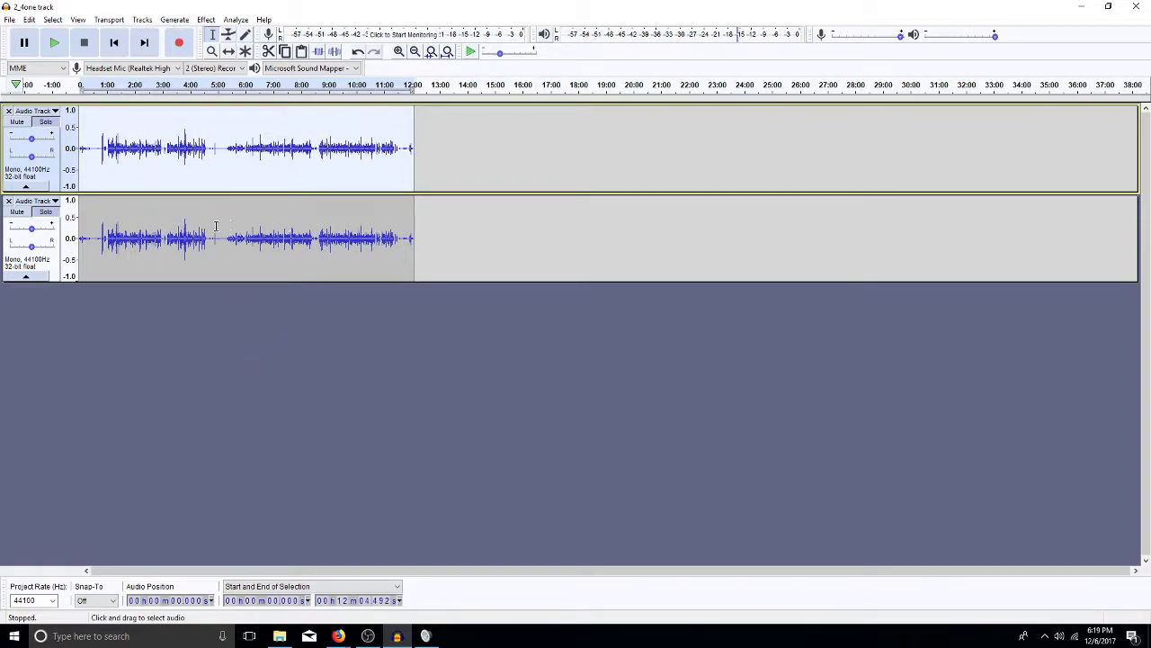
- Copy the upper track's whole clip and paste it into the lower track at about 16:03
{"action": "left_click", "coordinate": [468, 248]}
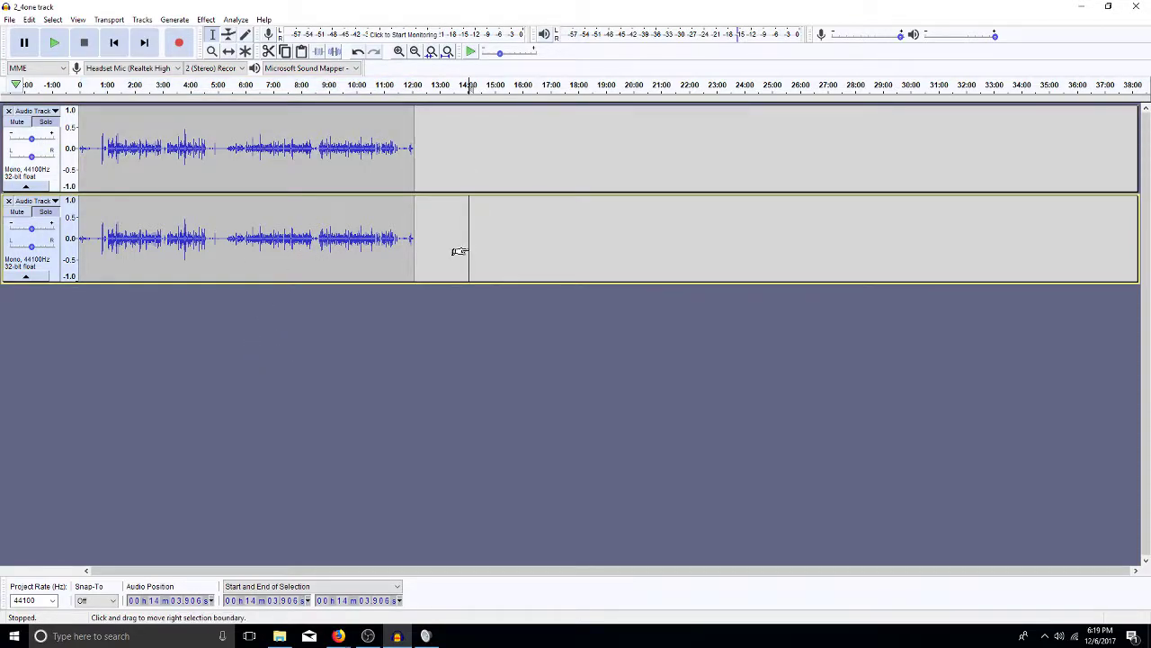
{"action": "double_click", "coordinate": [210, 151]}
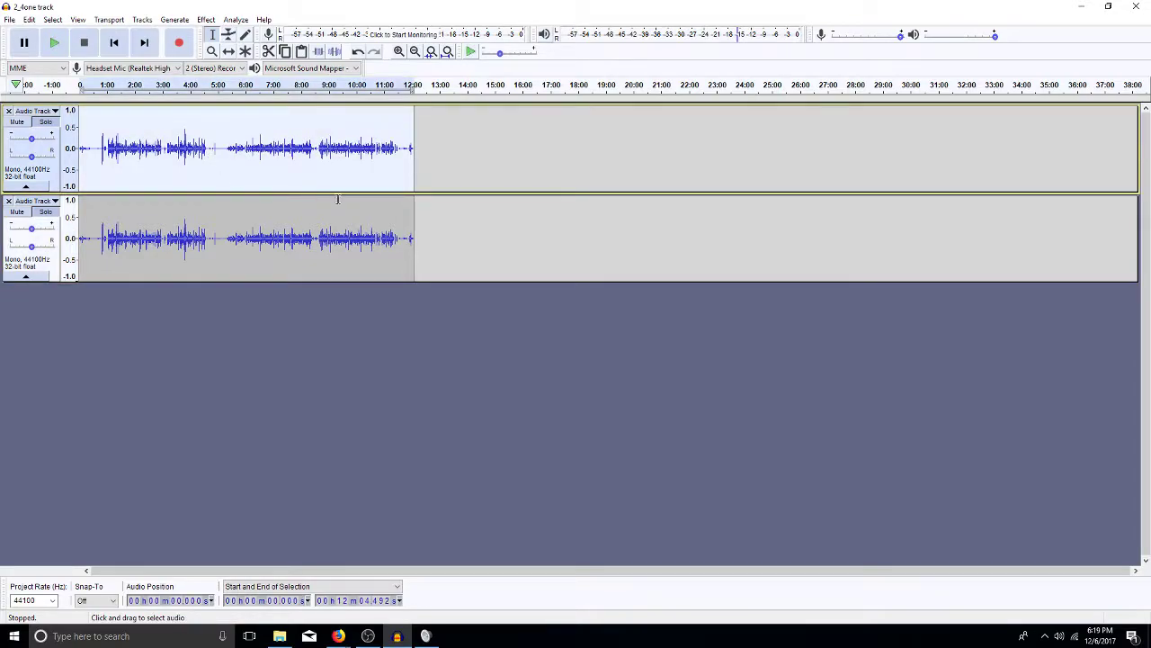
{"action": "left_click", "coordinate": [524, 240]}
{"action": "key", "text": "ctrl+v"}
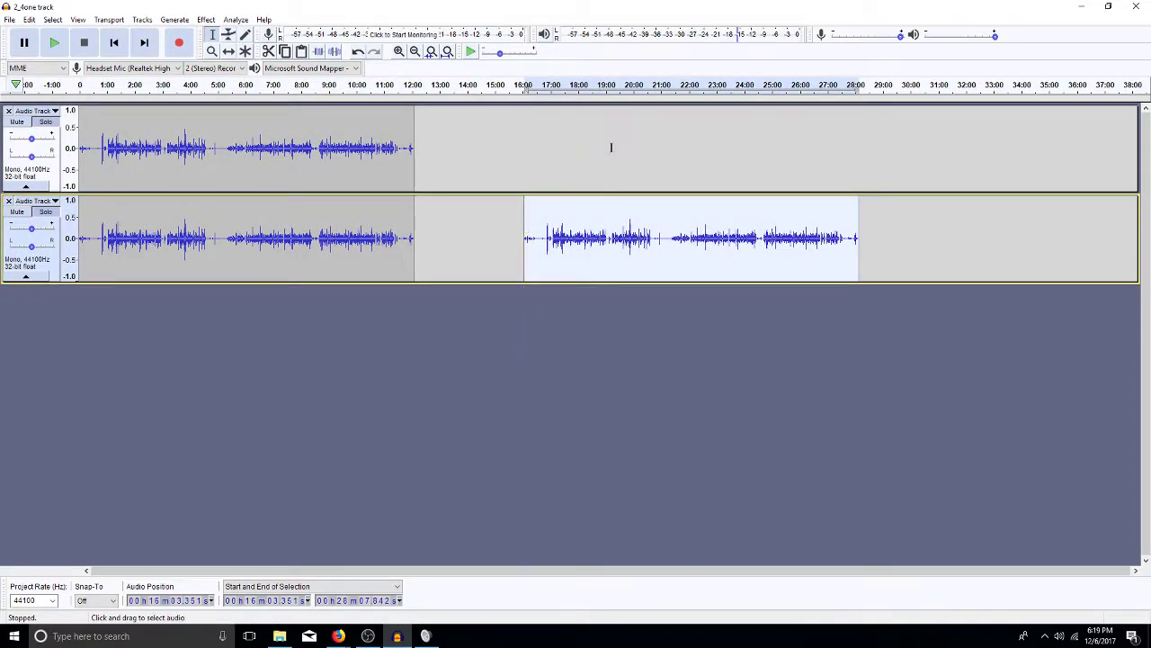
- Try to repeat the High Pass Filter at about 19:13 on the upper track, and delete the pasted clip from the lower track
{"action": "left_click", "coordinate": [610, 151]}
{"action": "key", "text": "ctrl+r"}
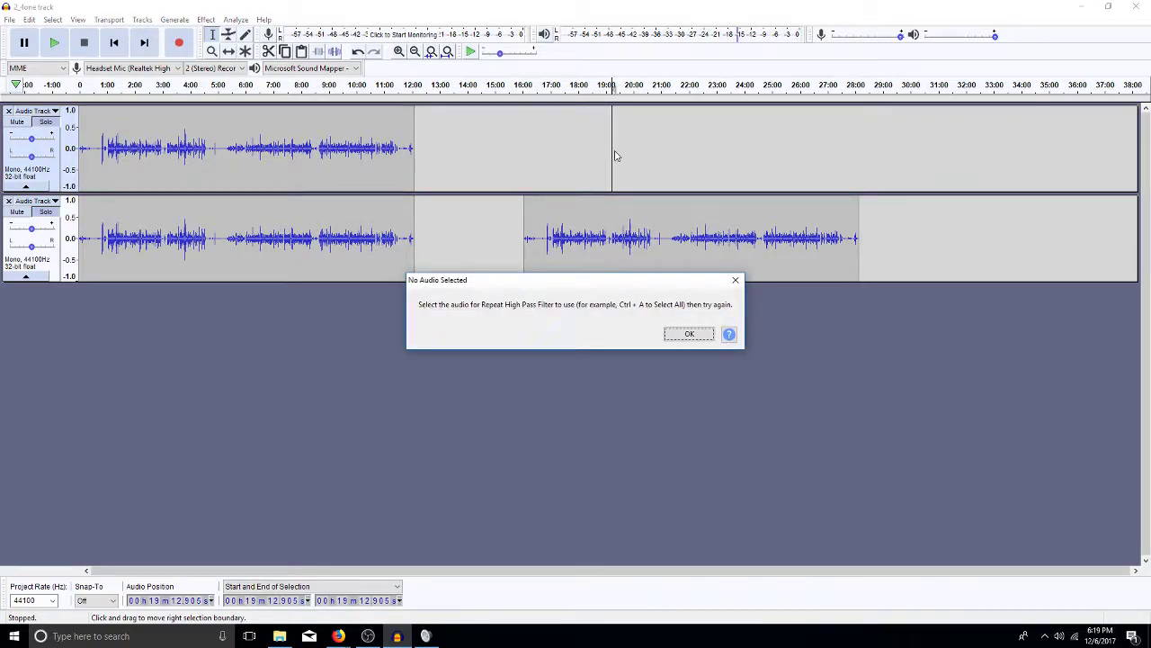
{"action": "left_click", "coordinate": [686, 333]}
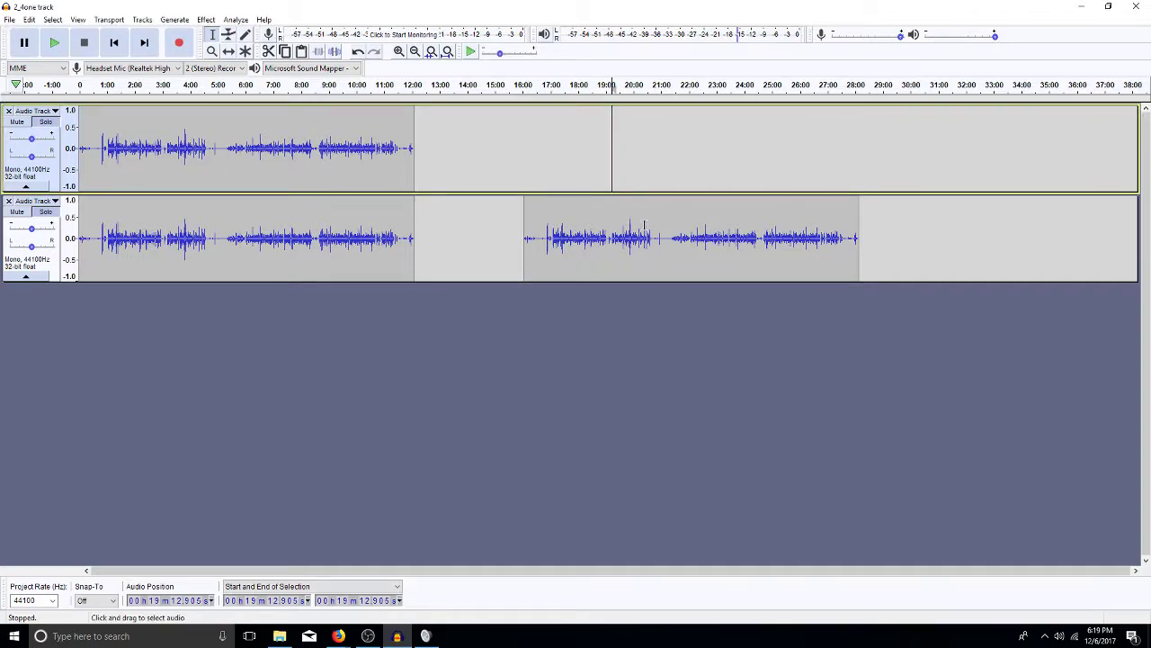
{"action": "double_click", "coordinate": [642, 223]}
{"action": "key", "text": "Delete"}
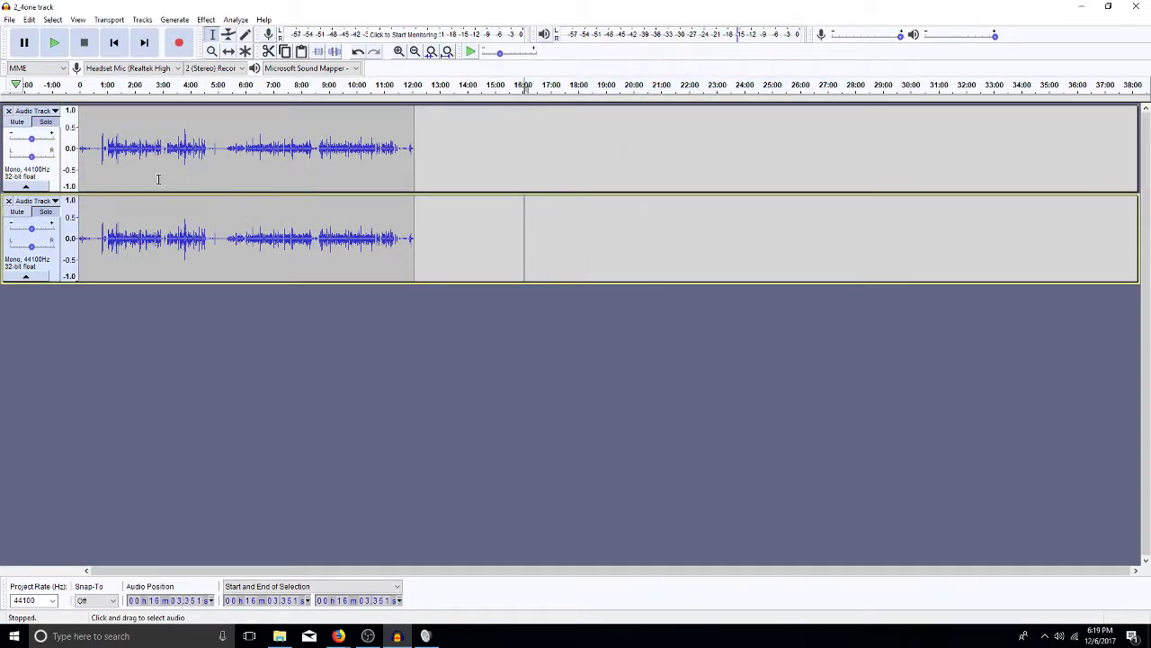
- Solo the lower track and listen to it briefly from about 6:25
{"action": "double_click", "coordinate": [232, 153]}
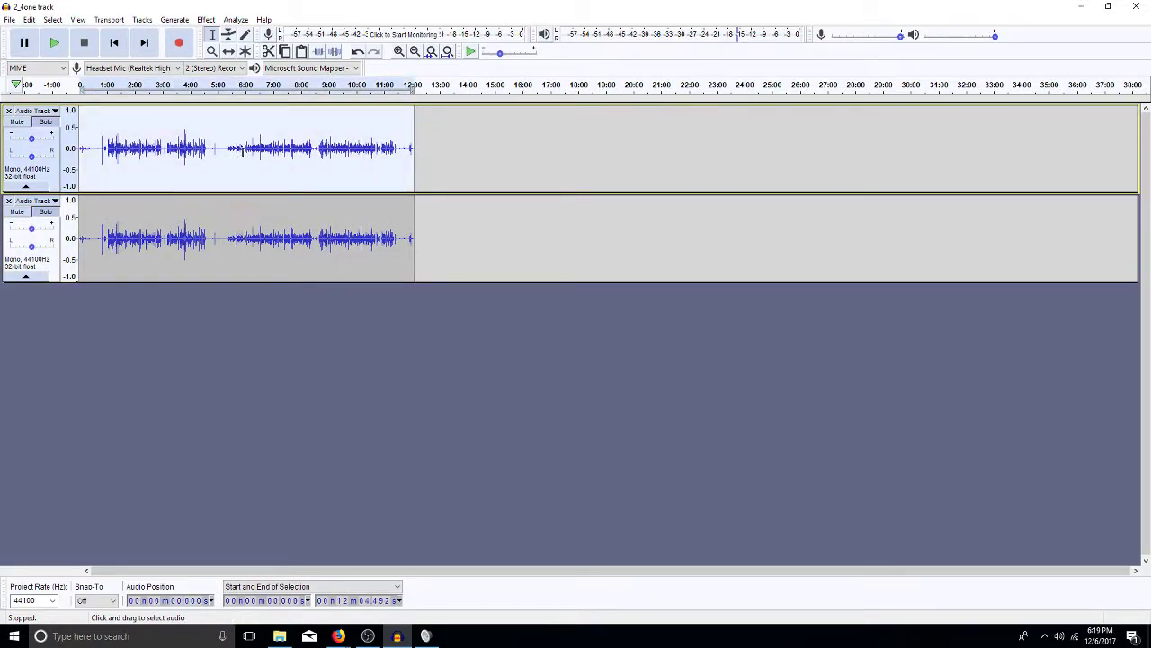
{"action": "left_click", "coordinate": [258, 159]}
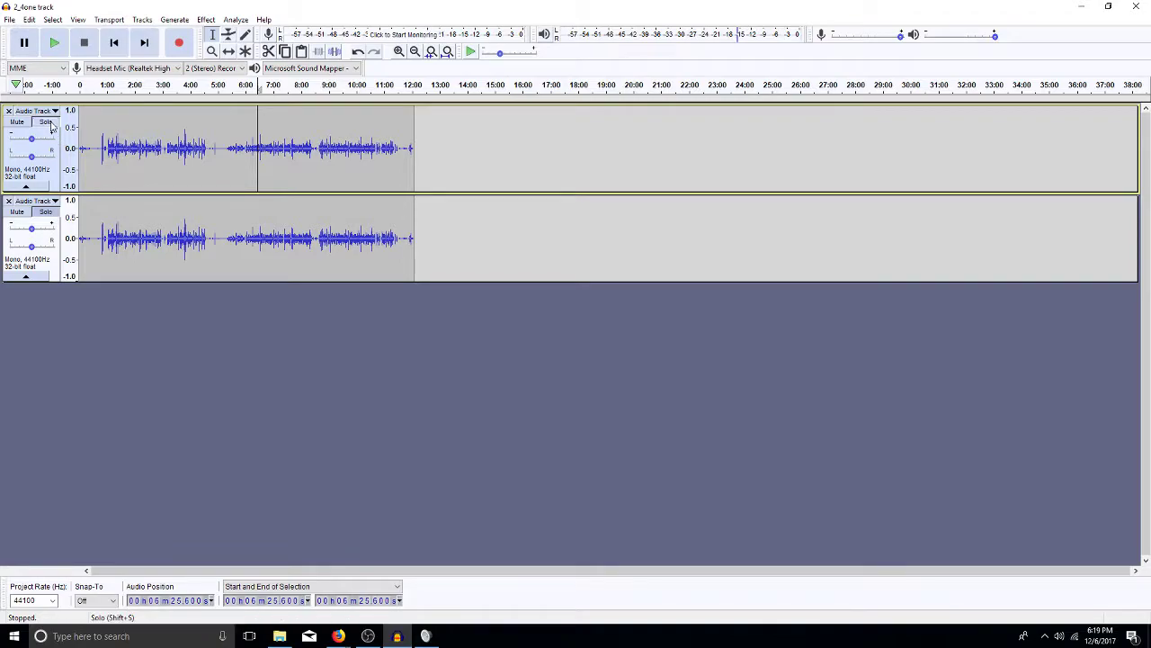
{"action": "left_click", "coordinate": [49, 211]}
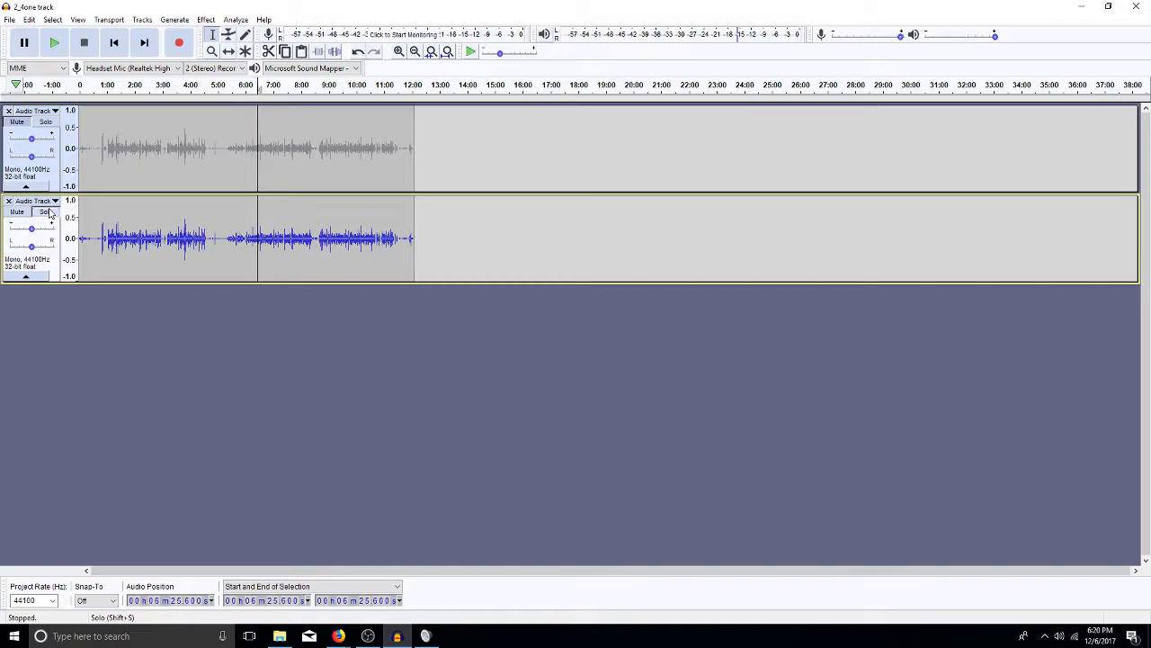
{"action": "key", "text": "space"}
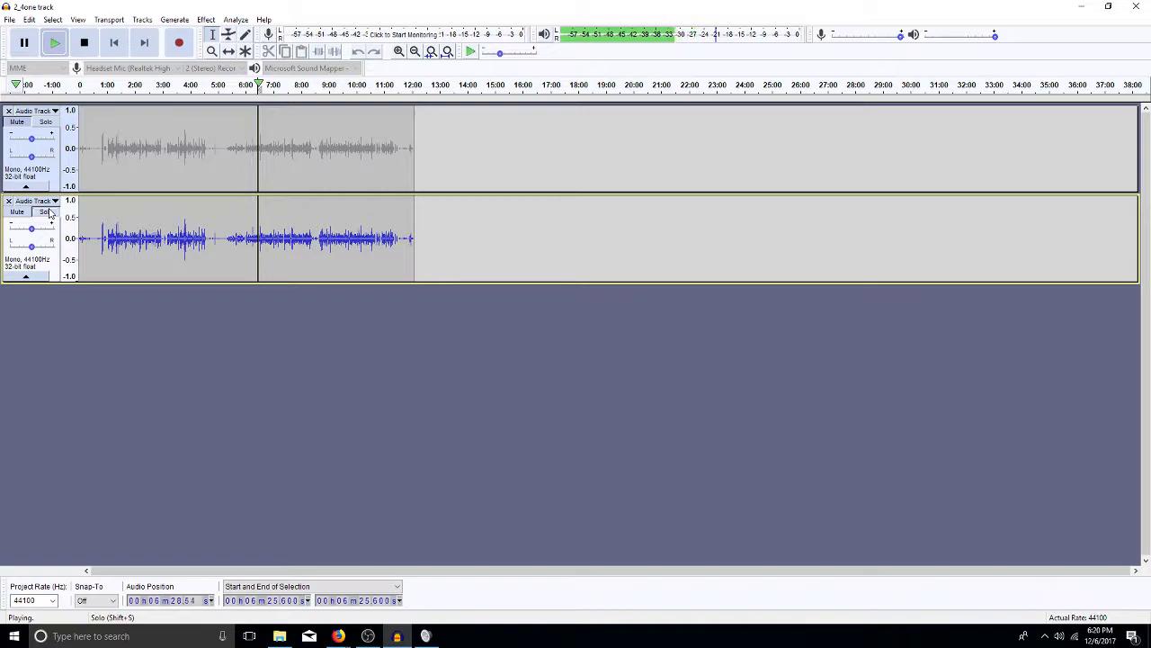
{"action": "key", "text": "space"}
- Solo the upper track instead and listen to it briefly from the same point
{"action": "left_click", "coordinate": [45, 211]}
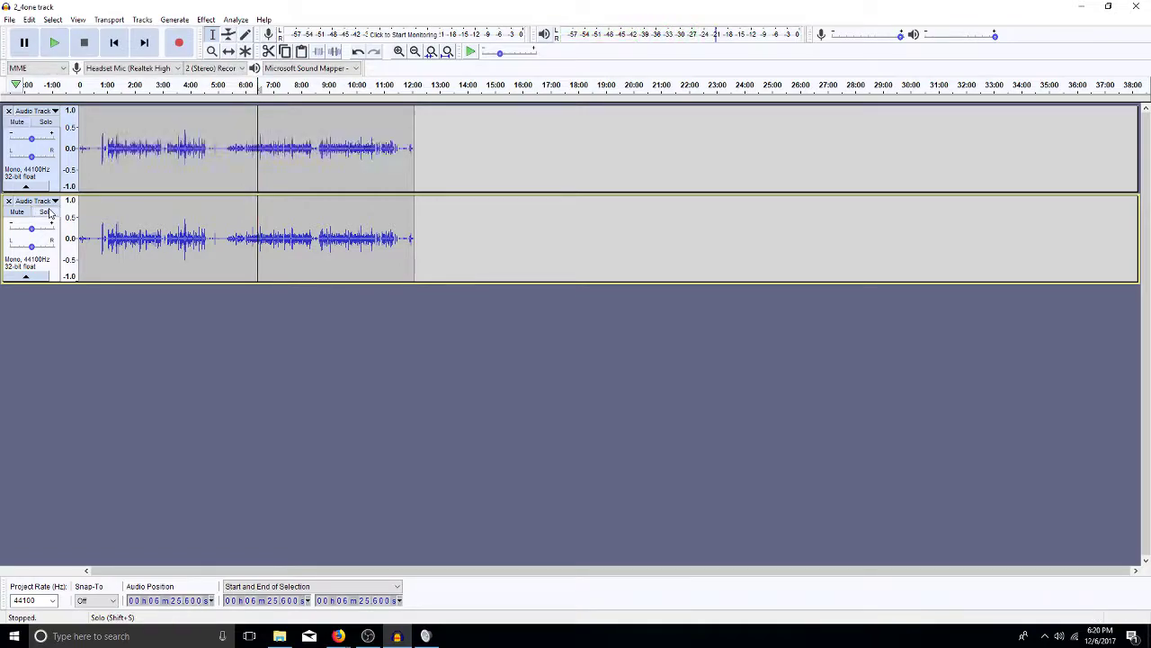
{"action": "left_click", "coordinate": [52, 129]}
{"action": "key", "text": "space"}
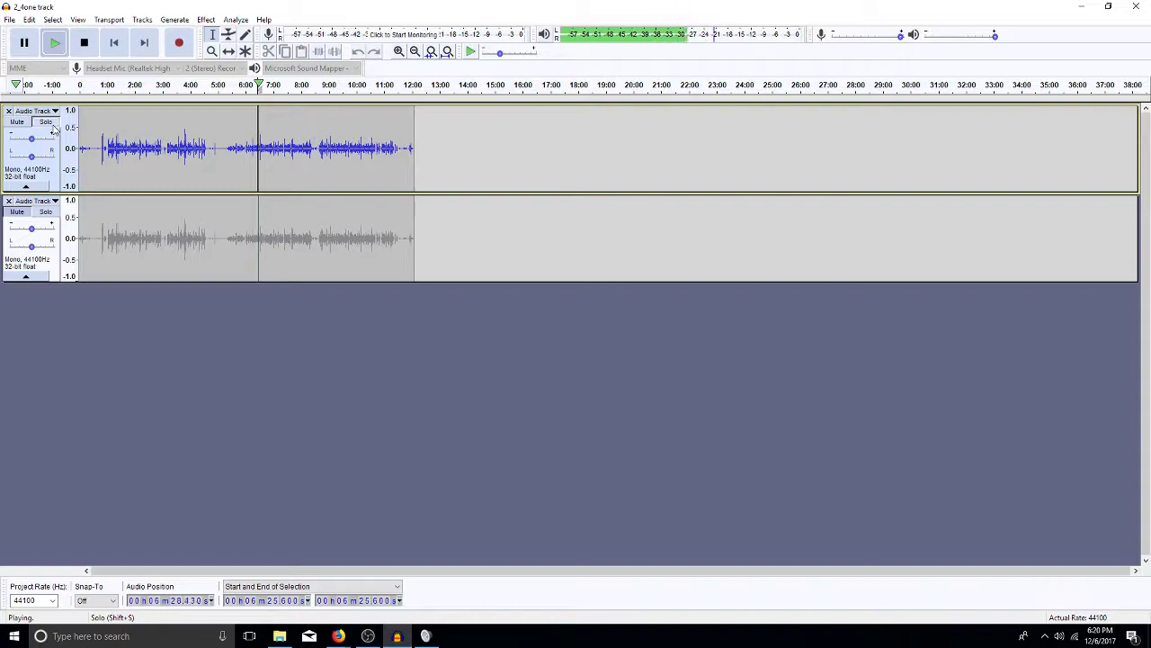
{"action": "key", "text": "space"}
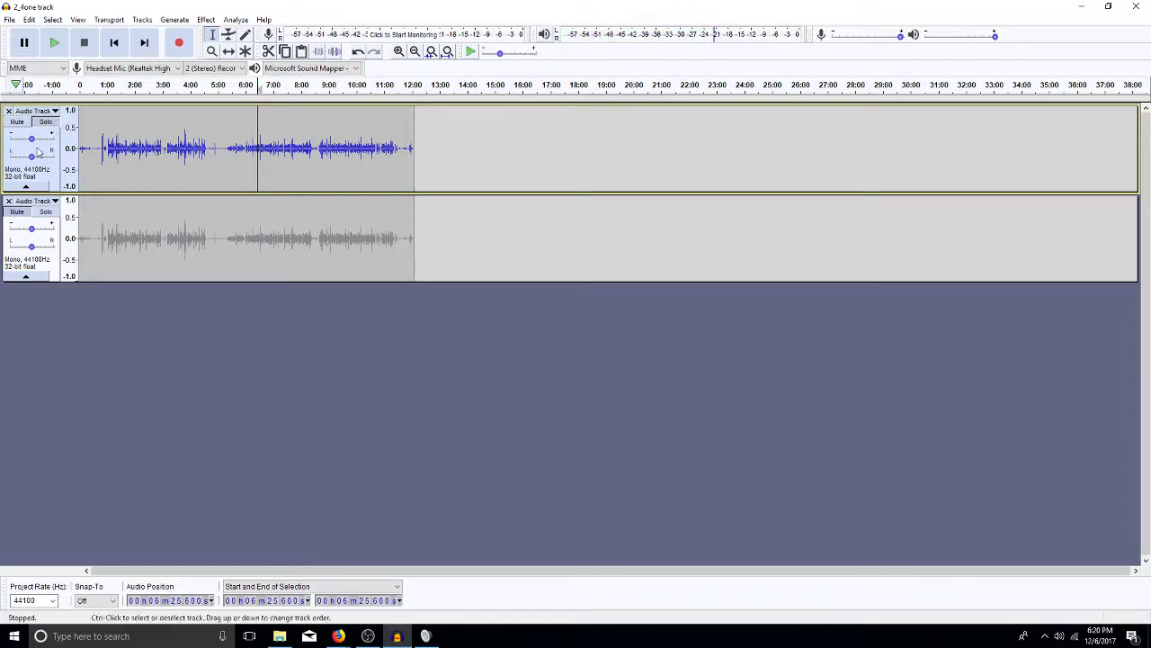
- Select the upper track's quiet part from about 5:02.5 to 5:16.8, check its peak level in Amplify, and close the effect without applying it
{"action": "left_click", "coordinate": [232, 180]}
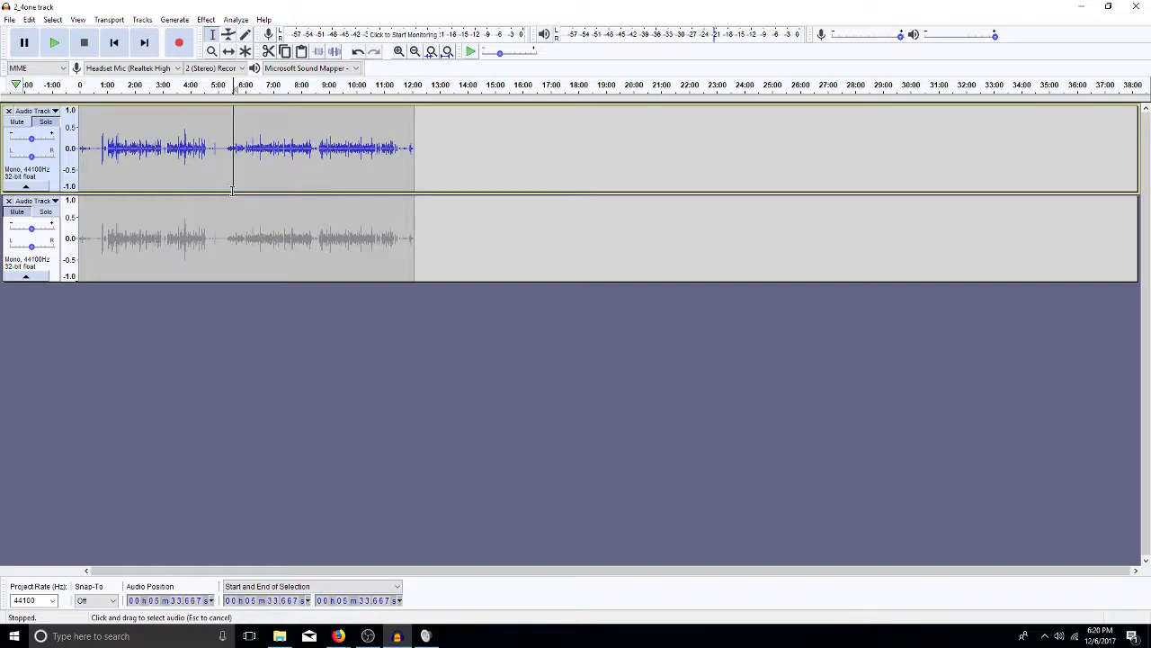
{"action": "left_click_drag", "start_coordinate": [225, 172], "coordinate": [220, 172]}
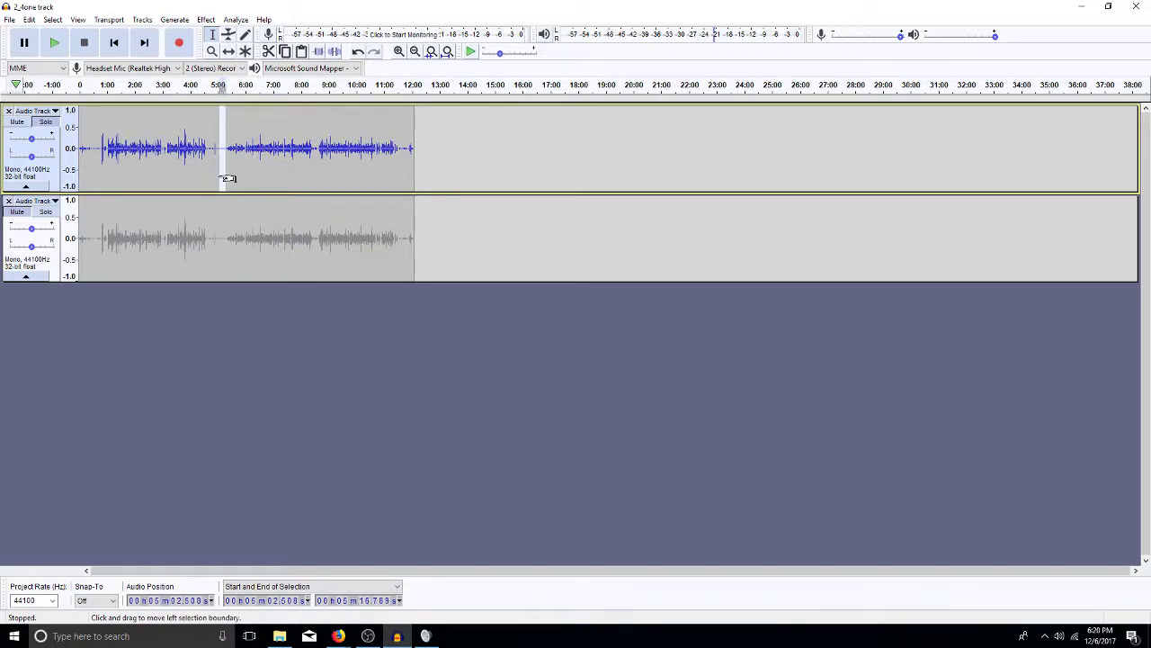
{"action": "key", "text": "ctrl+e"}
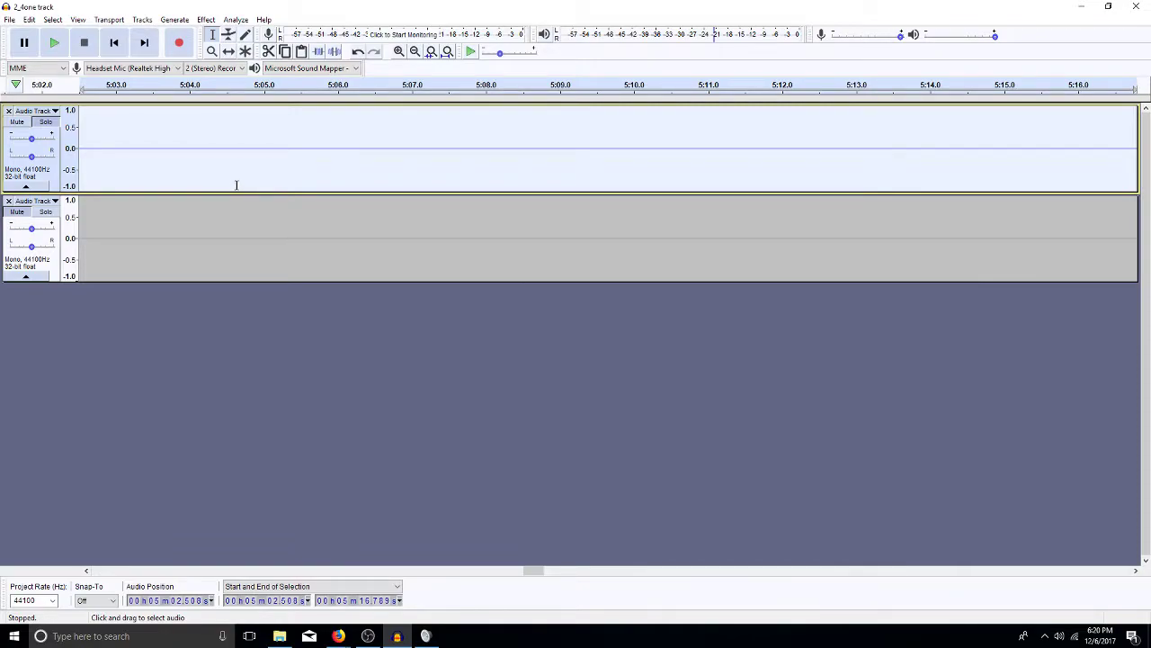
{"action": "key", "text": "ctrl+r"}
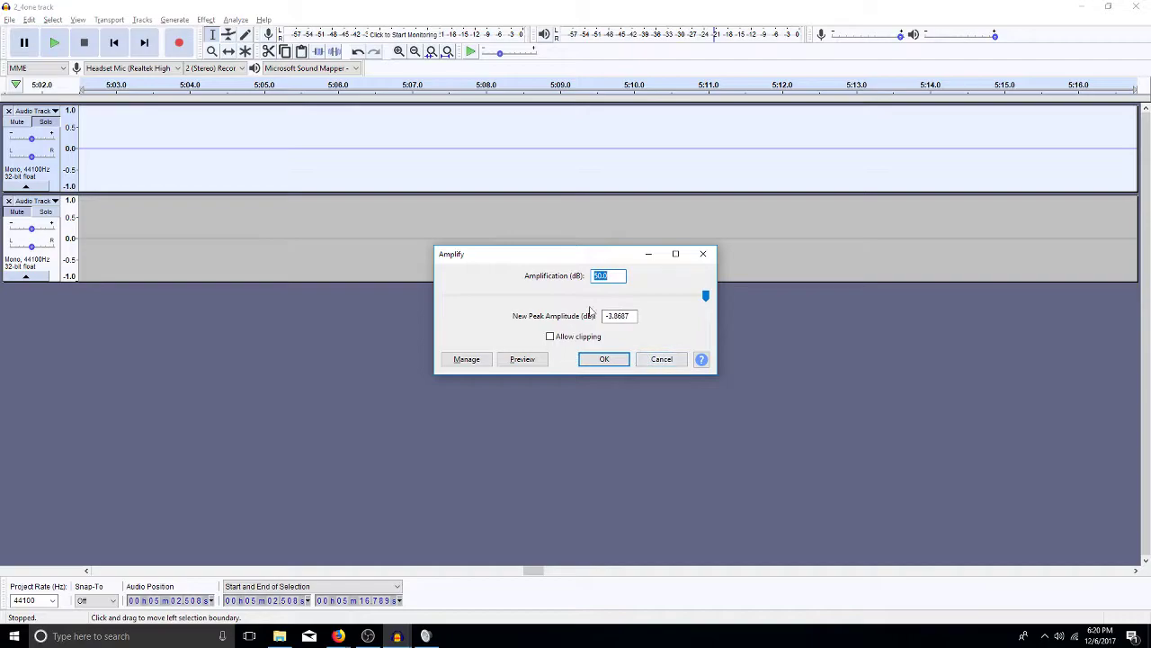
{"action": "left_click", "coordinate": [662, 359]}
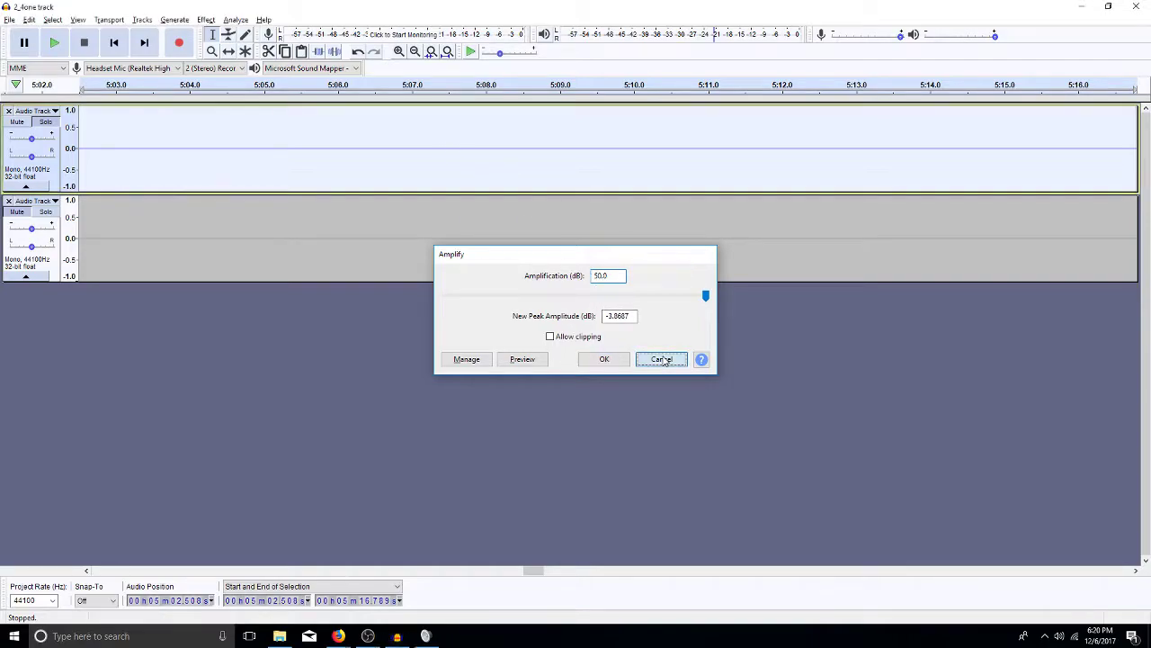
- Select the lower track's quiet part from about 5:03 to 5:16.7, check its peak level in Amplify, and close the effect without applying it
{"action": "left_click", "coordinate": [565, 262]}
{"action": "left_click_drag", "start_coordinate": [89, 243], "coordinate": [115, 274]}
{"action": "key", "text": "ctrl+r"}
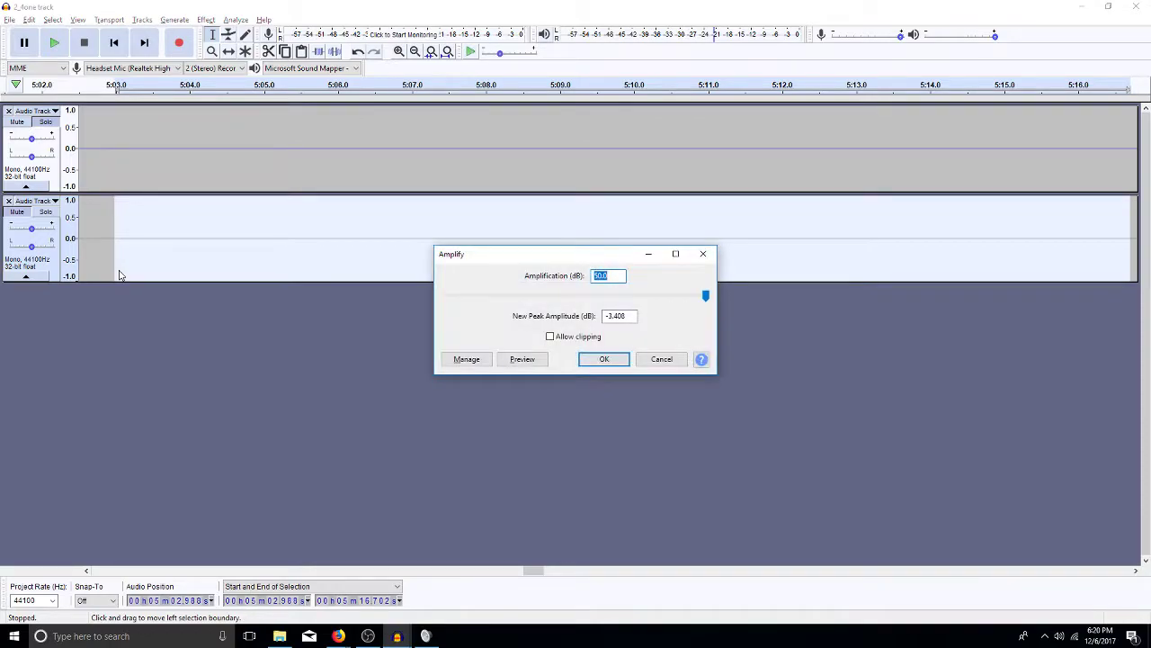
{"action": "key", "text": "Tab"}
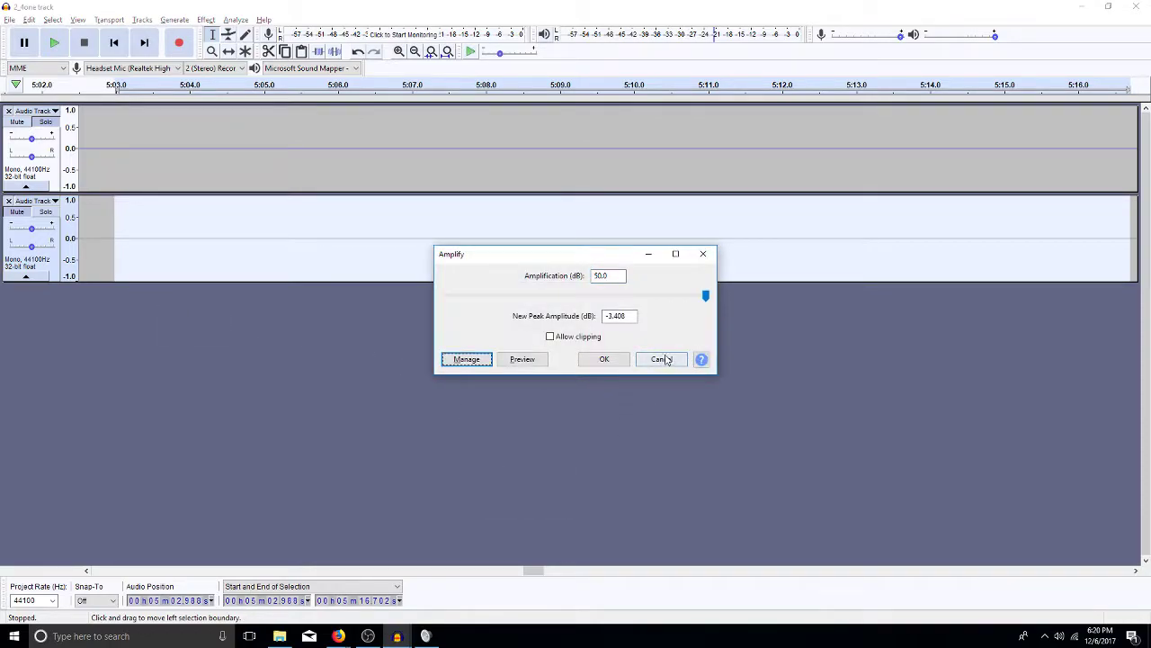
{"action": "left_click", "coordinate": [661, 359]}
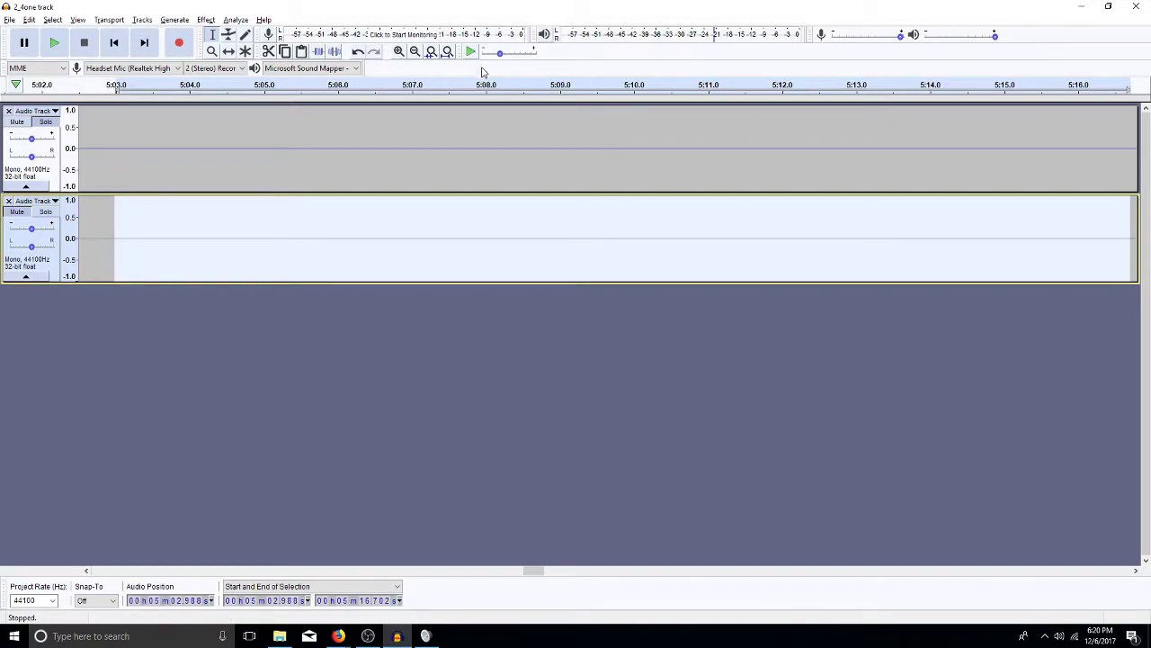
- Copy the upper track's quiet stretch from about 4:35.3 to 5:21 into a new mono track, and remove the old lower track
{"action": "left_click", "coordinate": [421, 54]}
{"action": "left_click", "coordinate": [419, 54]}
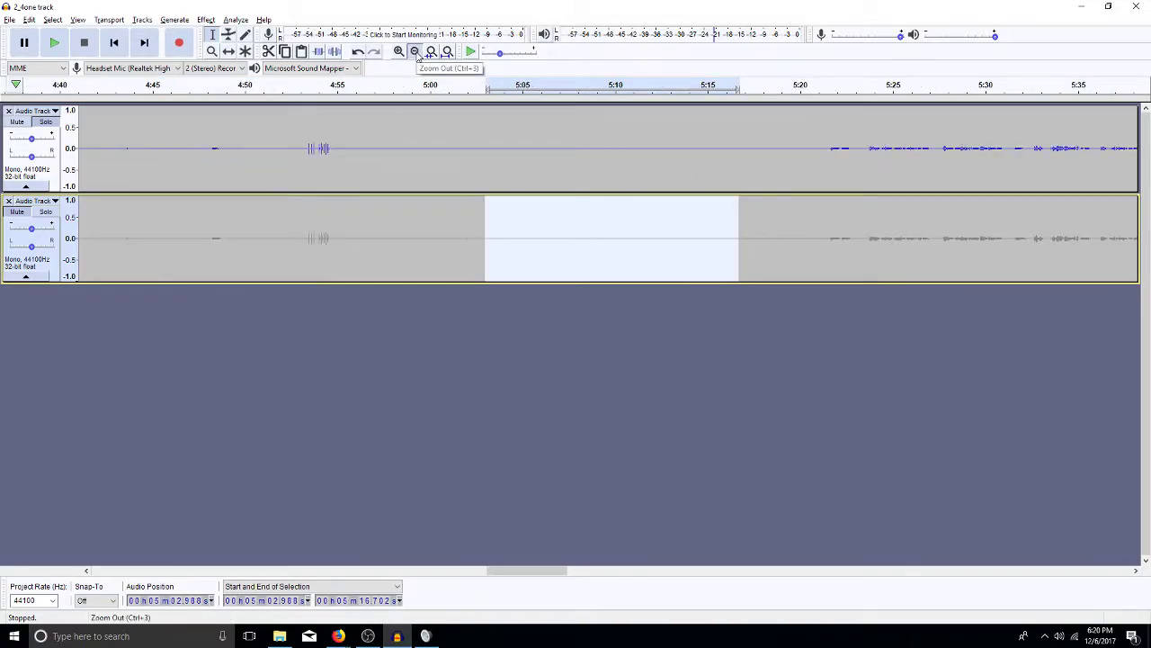
{"action": "left_click", "coordinate": [418, 54]}
{"action": "left_click", "coordinate": [418, 54]}
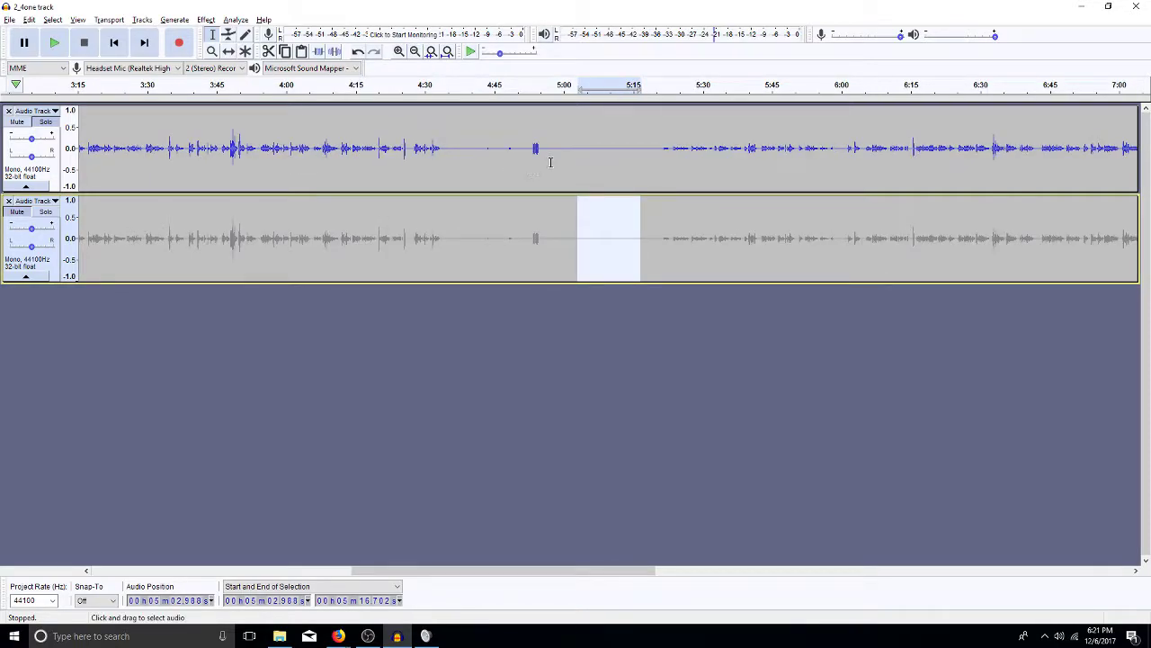
{"action": "left_click_drag", "start_coordinate": [660, 148], "coordinate": [450, 168]}
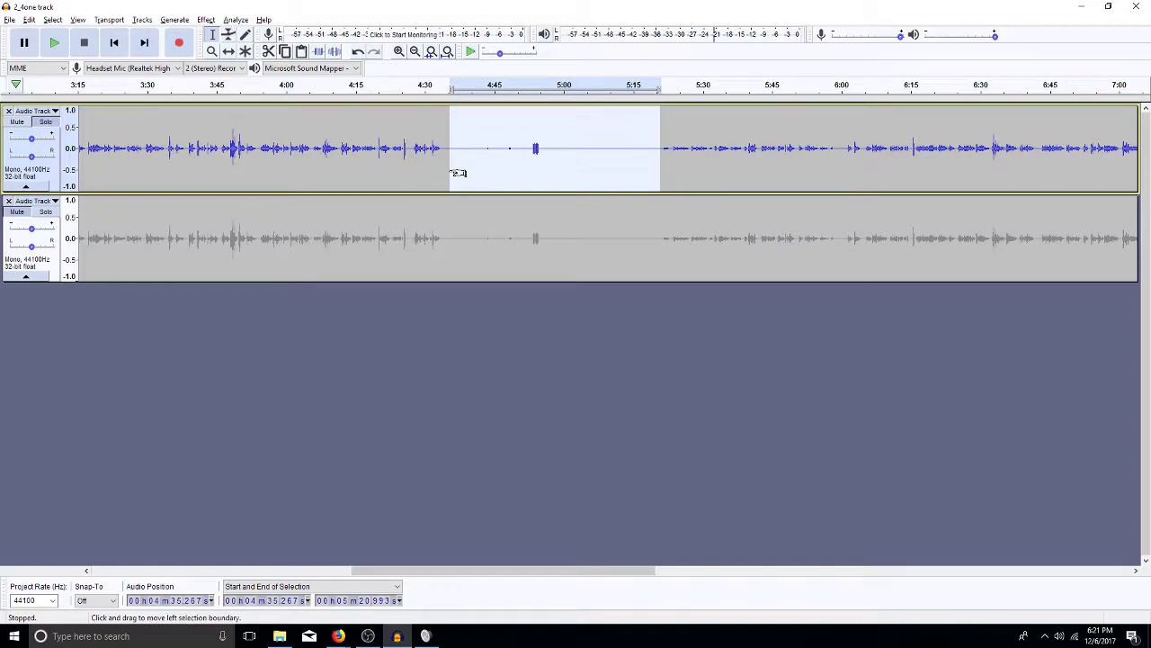
{"action": "left_click", "coordinate": [355, 394]}
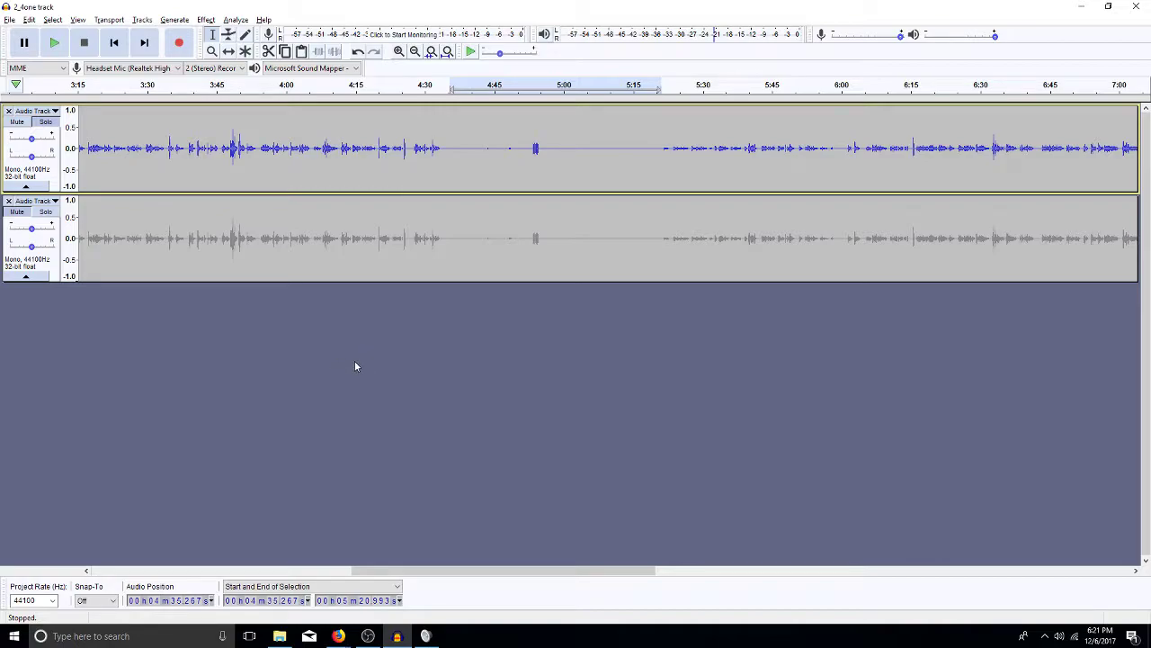
{"action": "left_click", "coordinate": [358, 353]}
{"action": "key", "text": "ctrl+shift+n"}
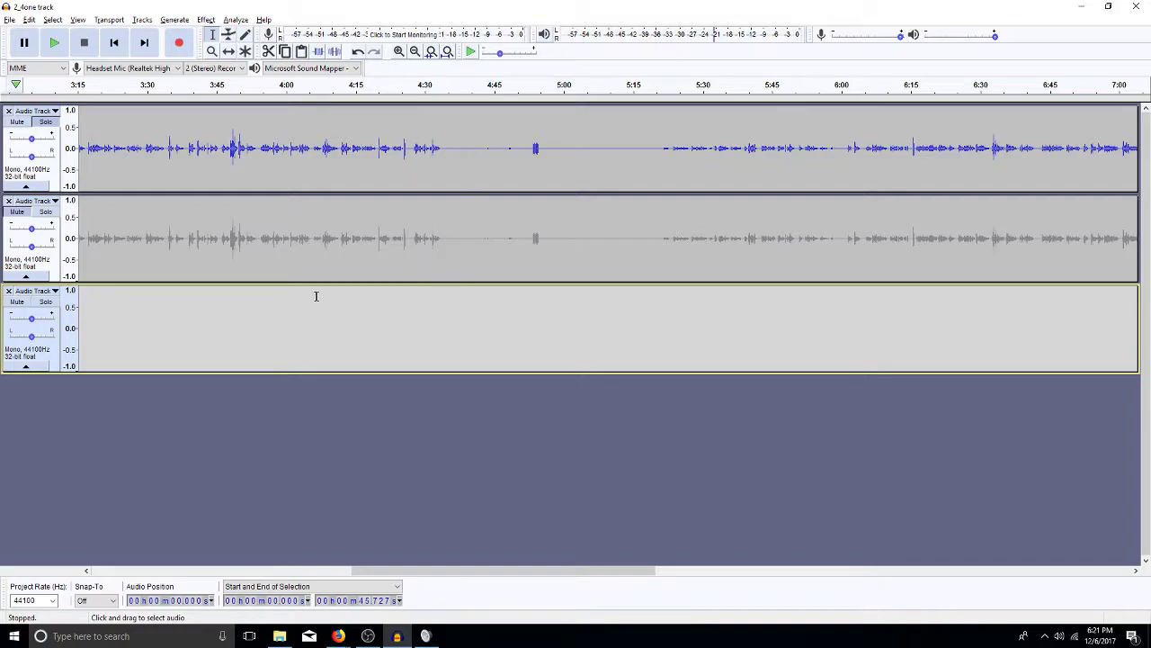
{"action": "left_click", "coordinate": [8, 201]}
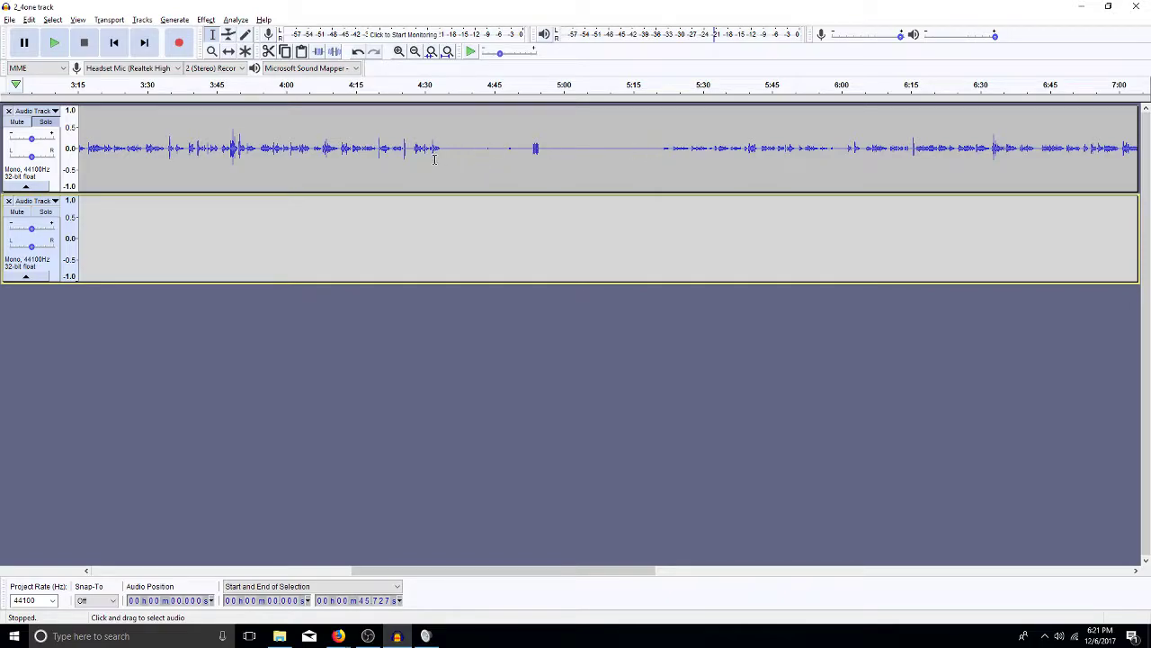
- Delete the noise bursts from the pasted clip: the one near 18 s, then about 12.6 to 13.3 s and 7.4 to 10.2 s
{"action": "left_click", "coordinate": [430, 250]}
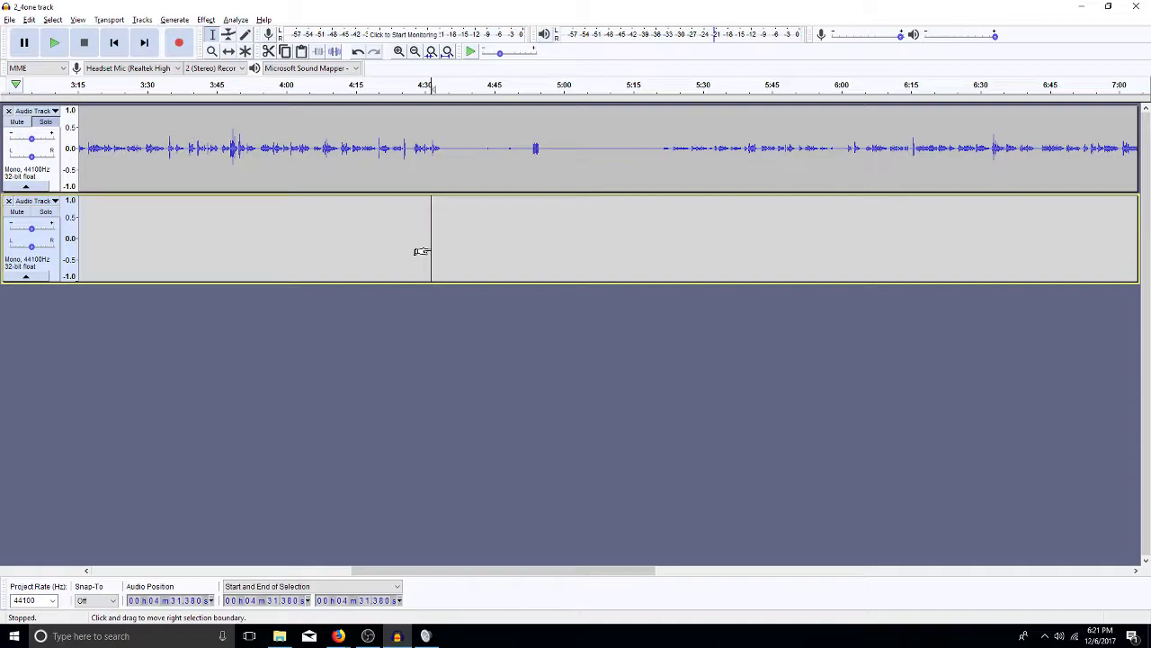
{"action": "key", "text": "Home"}
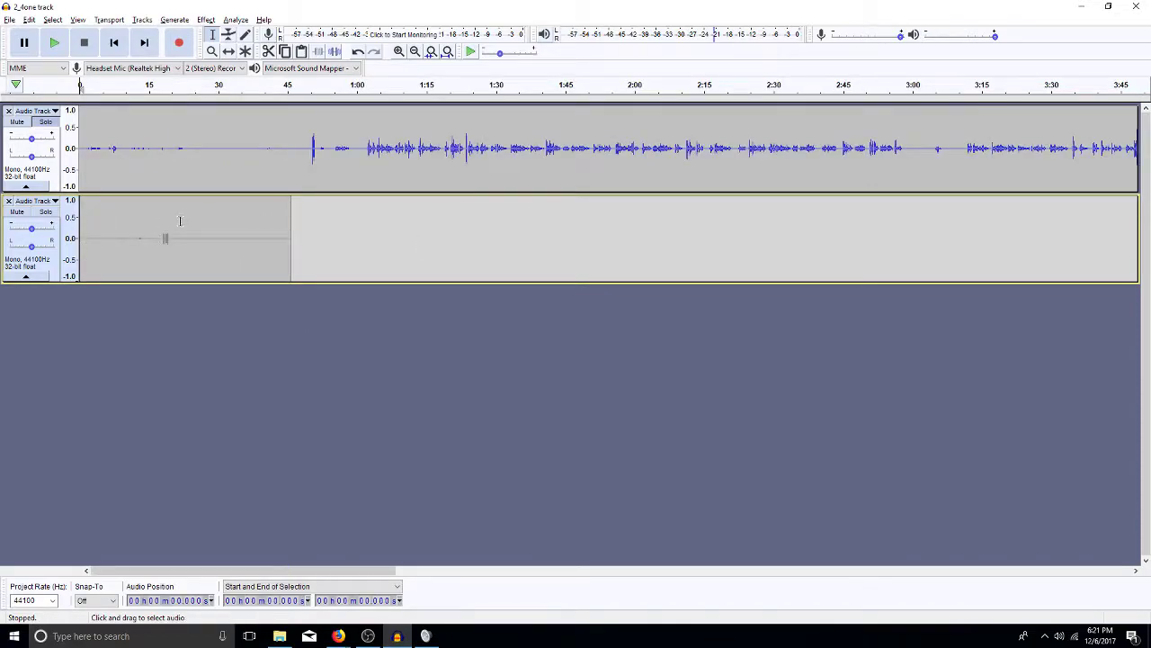
{"action": "double_click", "coordinate": [182, 252]}
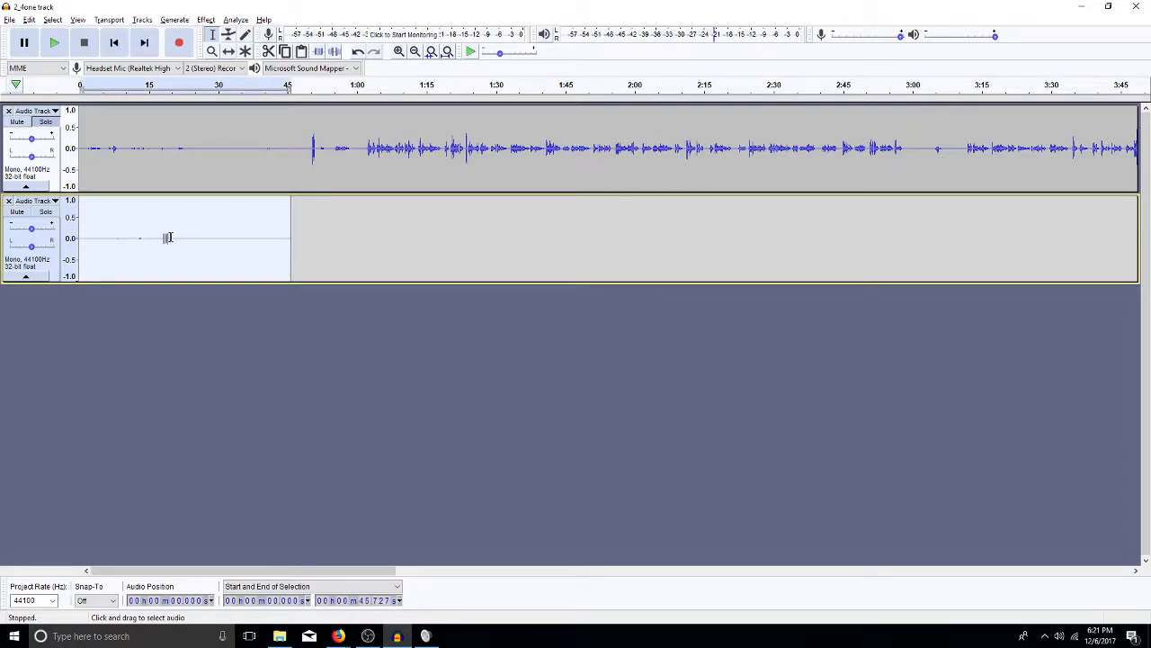
{"action": "left_click_drag", "start_coordinate": [170, 237], "coordinate": [139, 259]}
{"action": "key", "text": "Delete"}
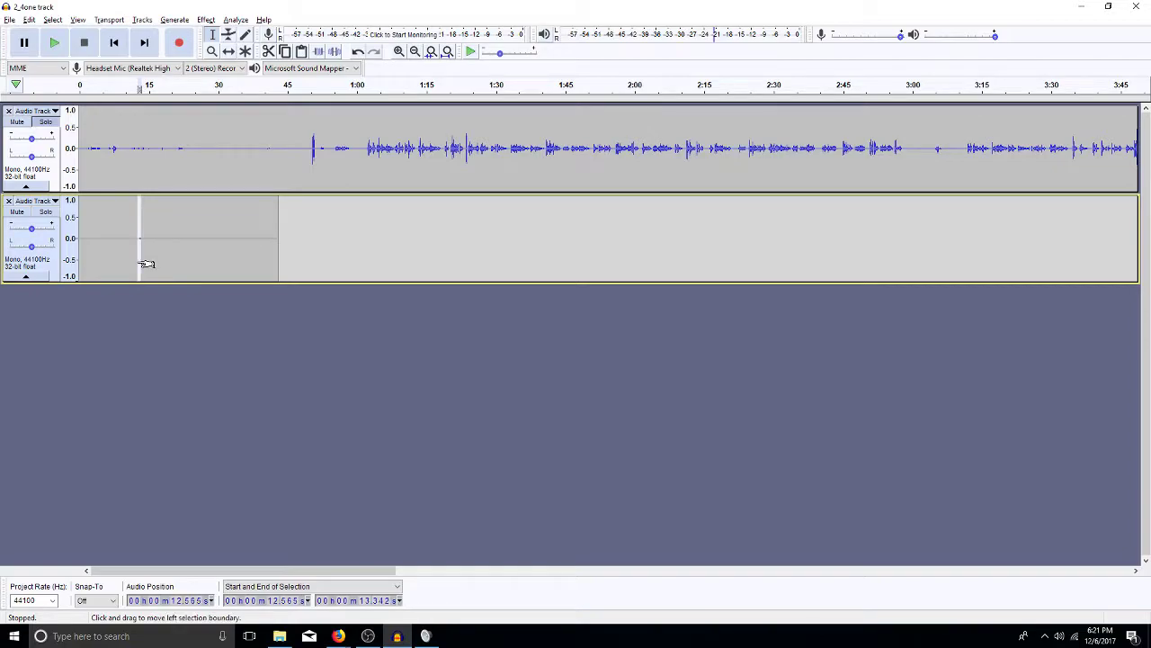
{"action": "key", "text": "Delete"}
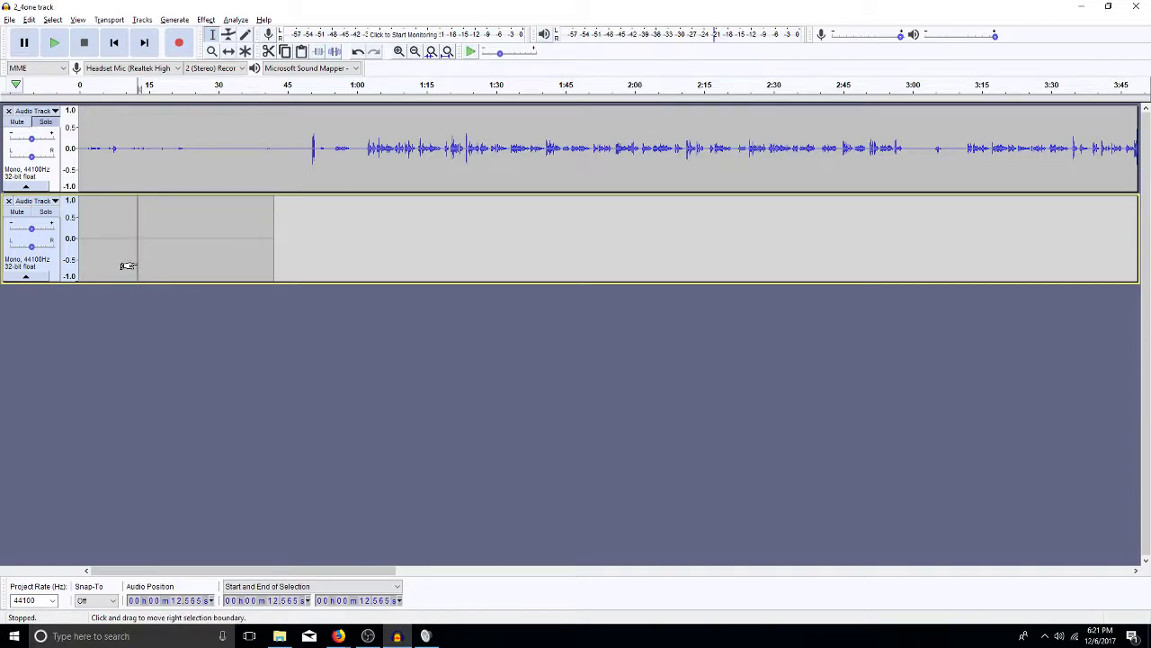
{"action": "left_click_drag", "start_coordinate": [111, 250], "coordinate": [127, 250]}
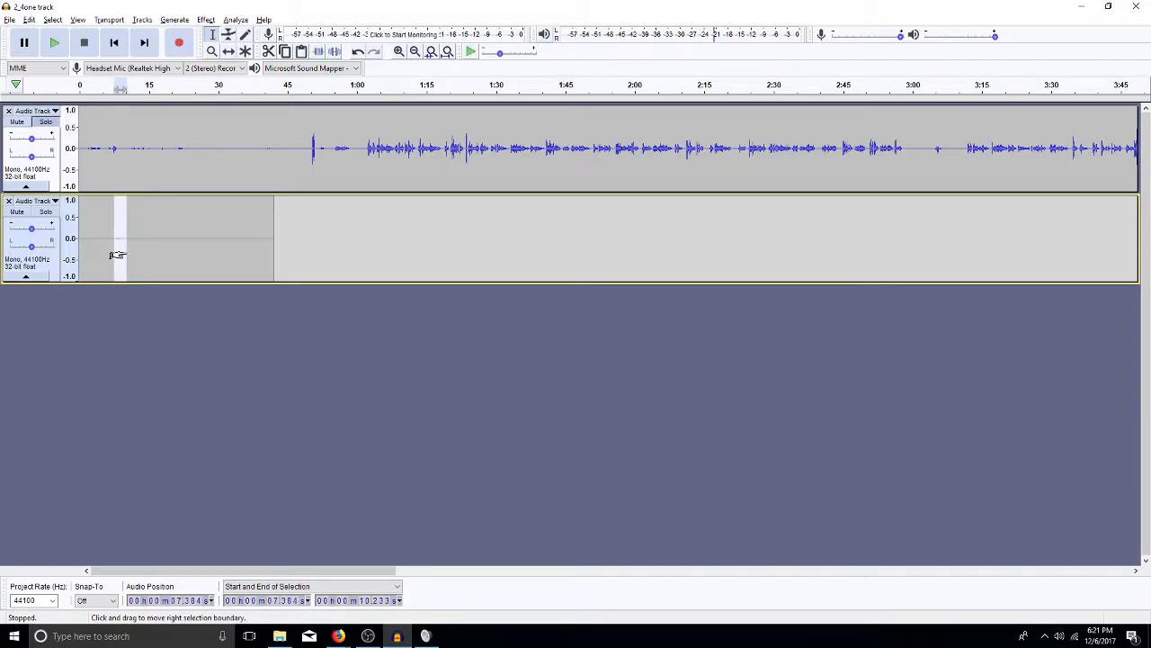
{"action": "key", "text": "Delete"}
- Duplicate the trimmed clip onto a third track, and amplify the middle track's copy to a peak of 0 dB
{"action": "double_click", "coordinate": [153, 243]}
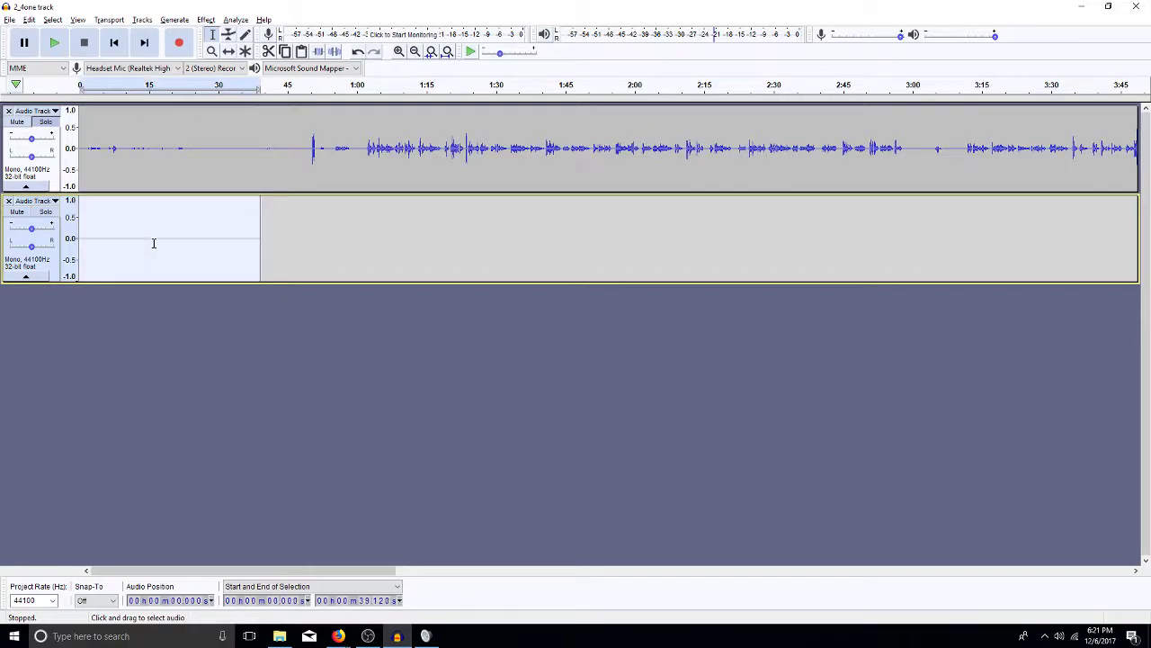
{"action": "key", "text": "ctrl+d"}
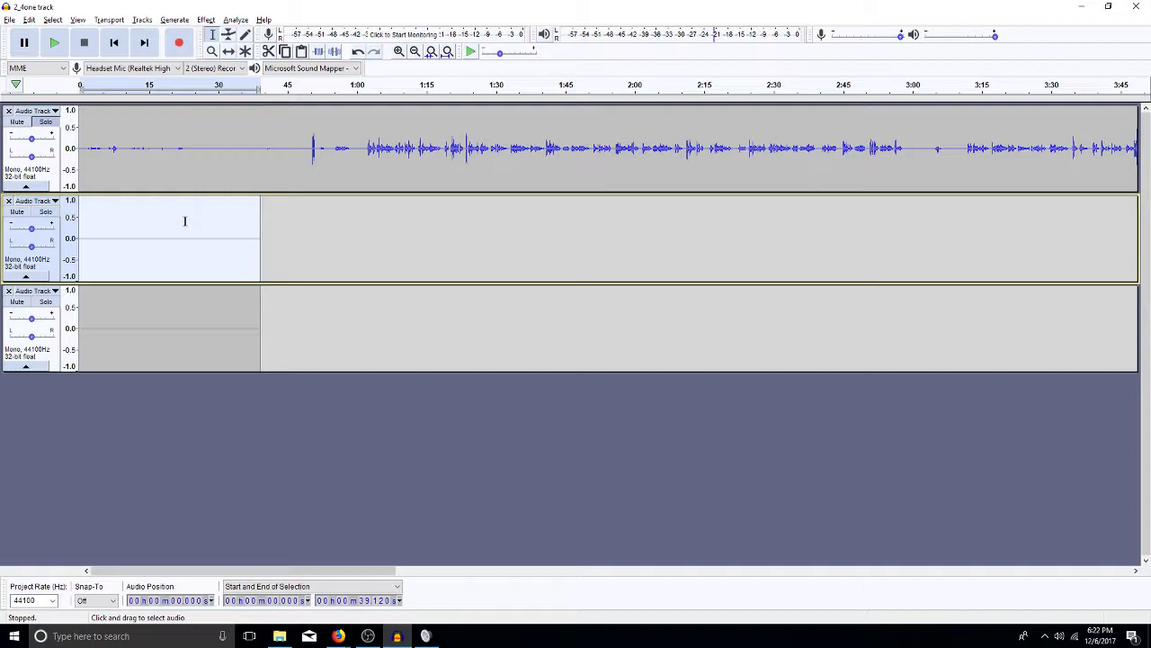
{"action": "key", "text": "alt+c"}
{"action": "key", "text": "a"}
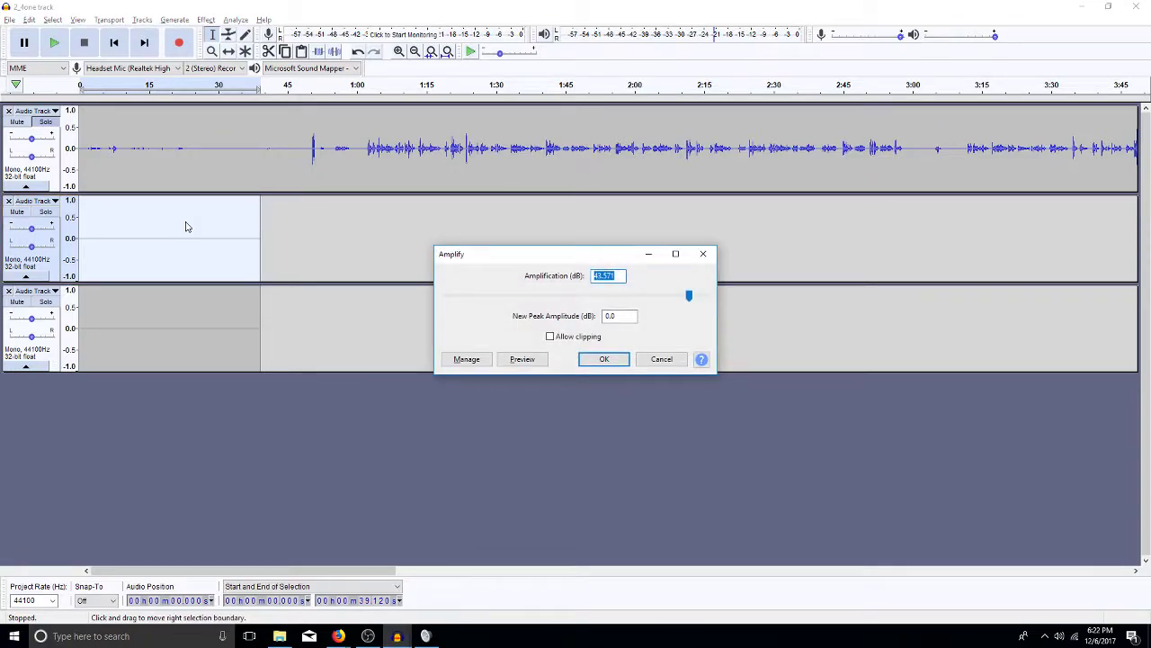
{"action": "key", "text": "Return"}
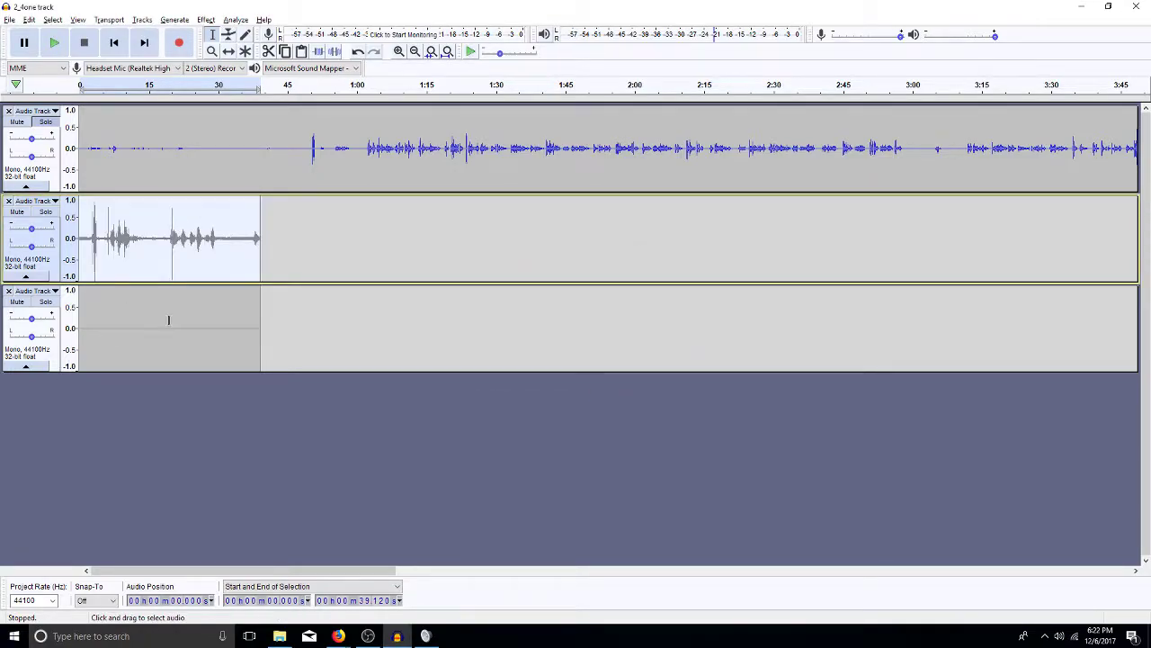
- Cut the noise bursts revealed on the middle track from both lower tracks, and delete everything after about 17.5 s
{"action": "key", "text": "ctrl+e"}
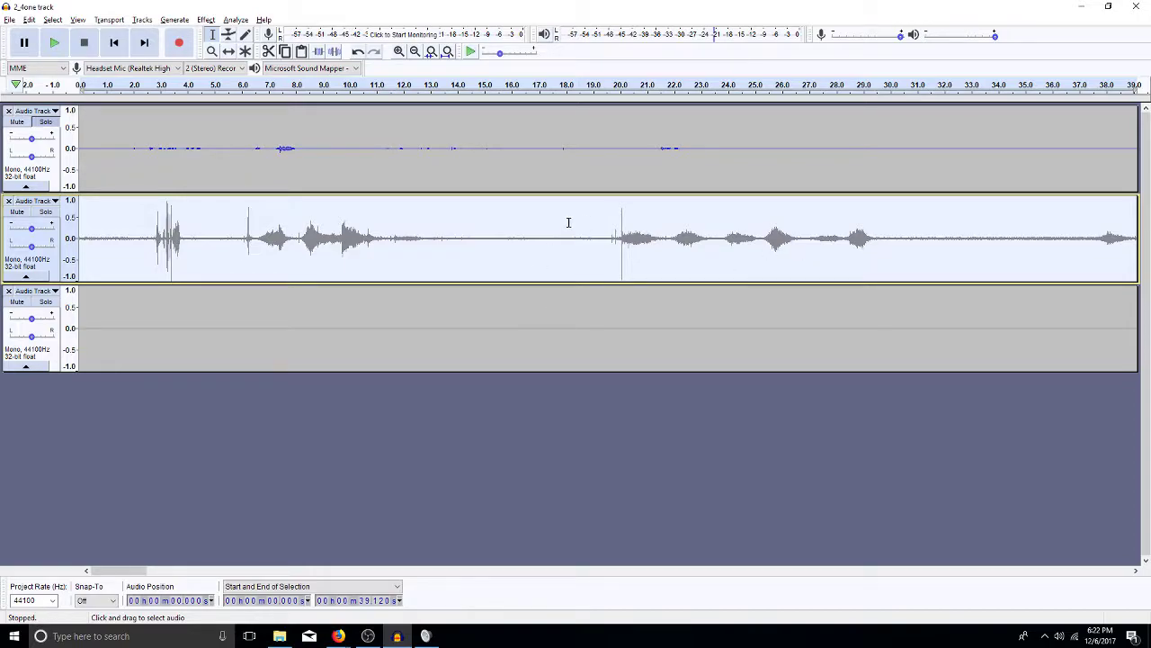
{"action": "left_click_drag", "start_coordinate": [462, 237], "coordinate": [241, 321]}
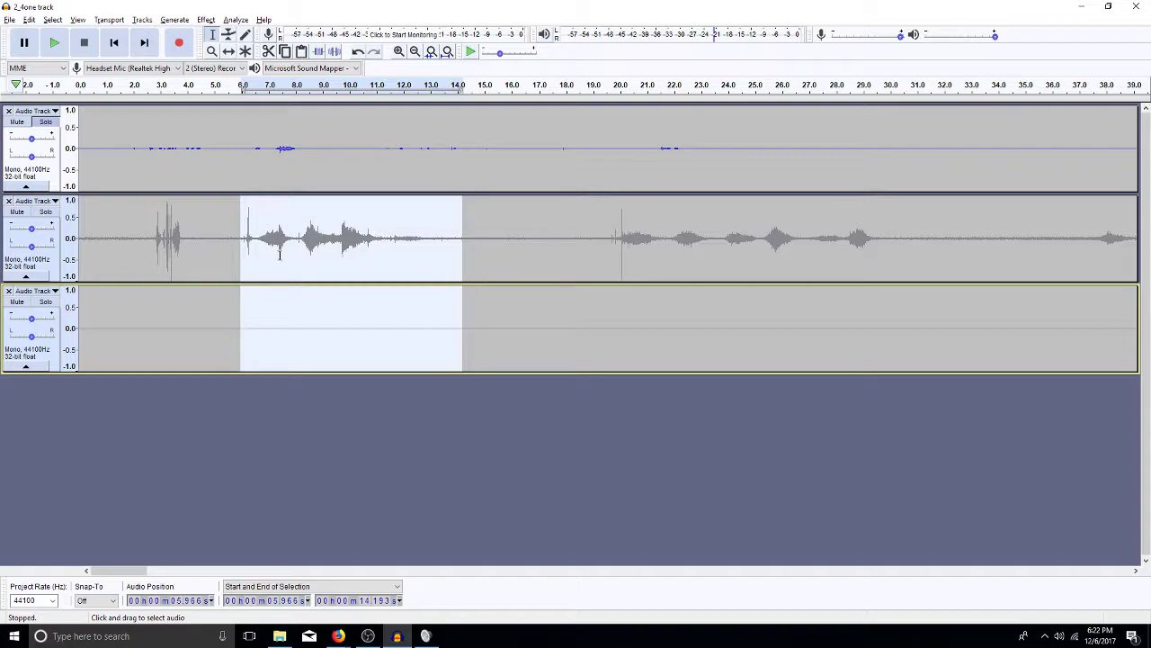
{"action": "key", "text": "Delete"}
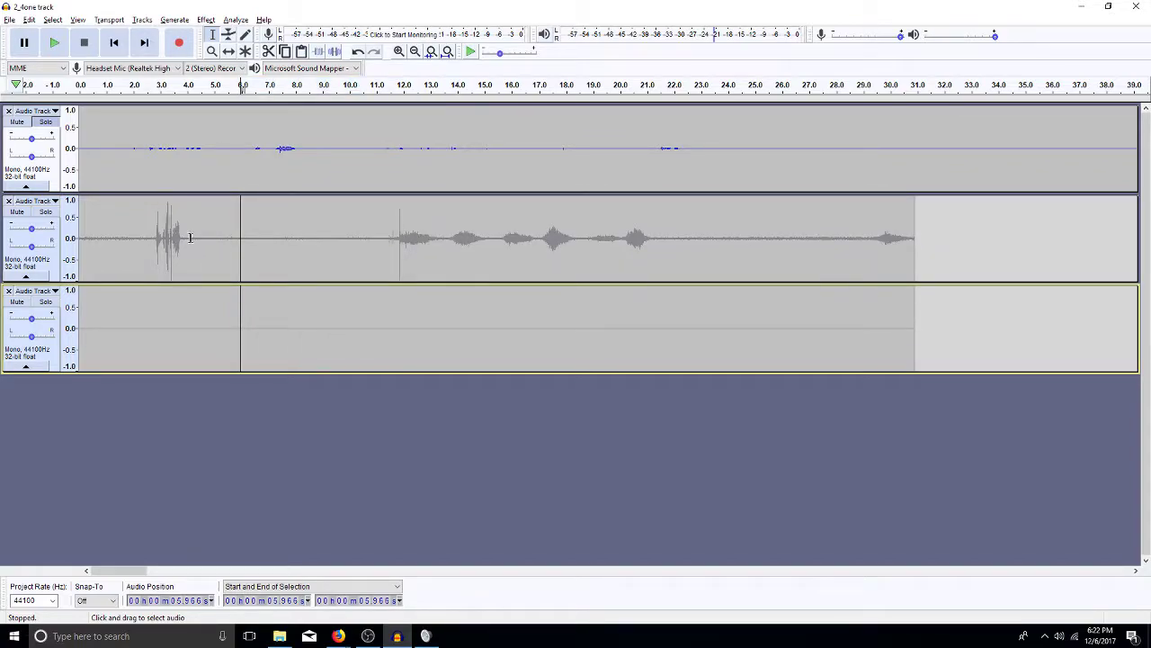
{"action": "left_click_drag", "start_coordinate": [183, 239], "coordinate": [152, 297]}
{"action": "key", "text": "Delete"}
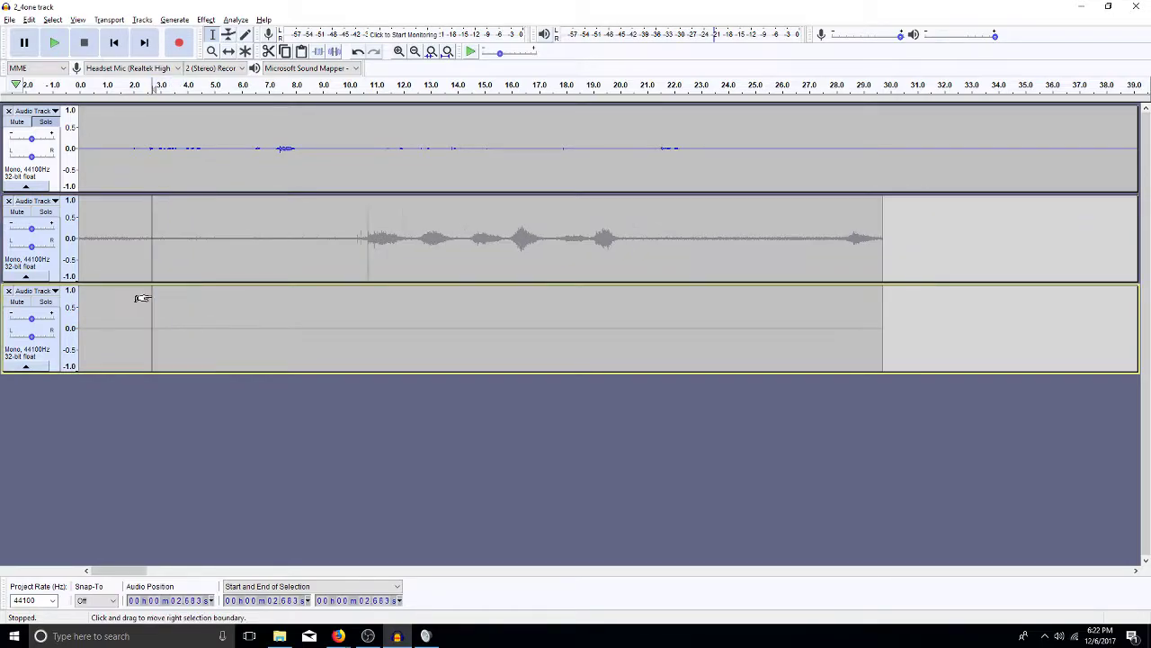
{"action": "left_click_drag", "start_coordinate": [354, 238], "coordinate": [624, 274]}
{"action": "key", "text": "Delete"}
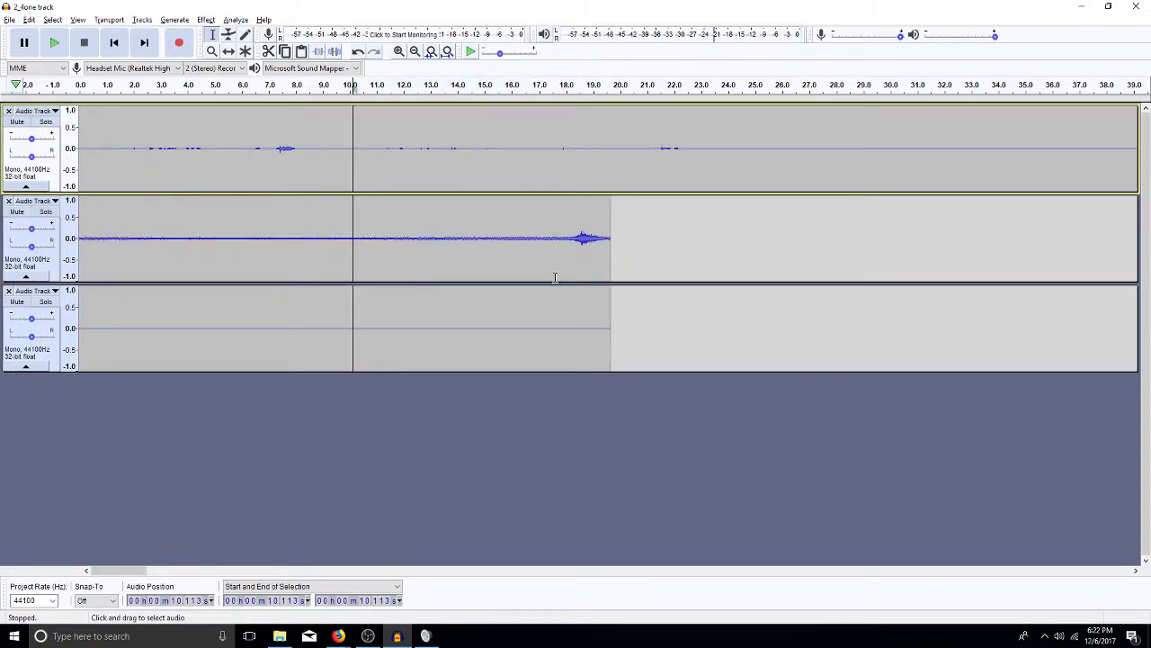
{"action": "left_click_drag", "start_coordinate": [553, 277], "coordinate": [662, 303]}
{"action": "key", "text": "Delete"}
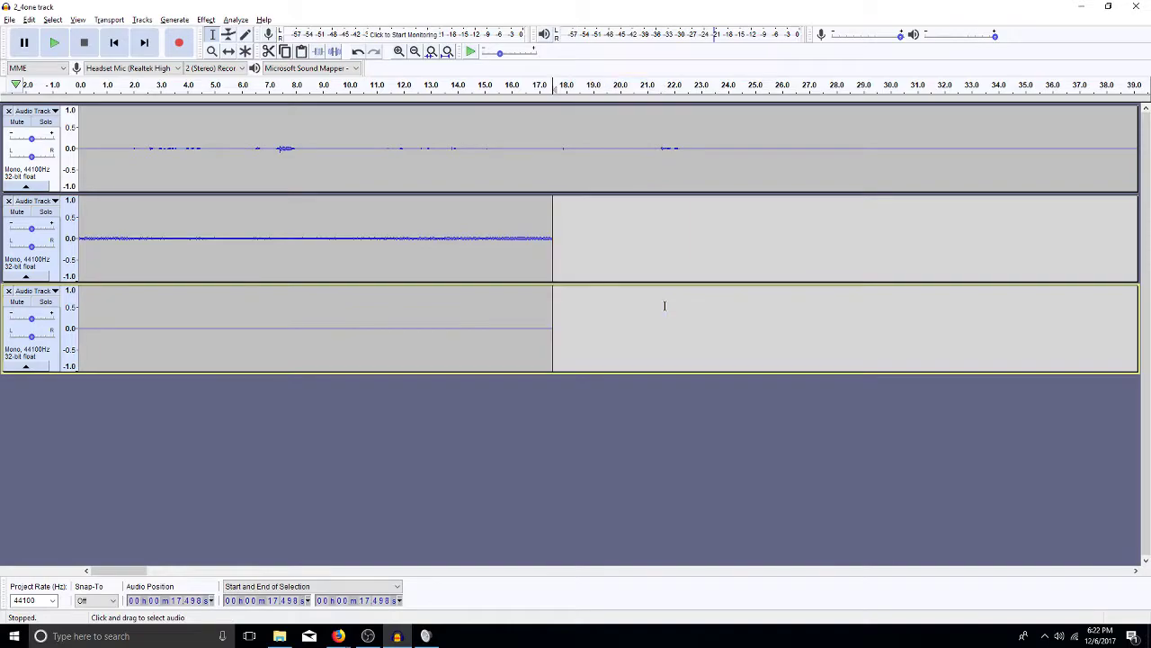
- Amplify the whole middle clip by 26.471 dB to bring its peak to 0 dB
{"action": "double_click", "coordinate": [226, 337]}
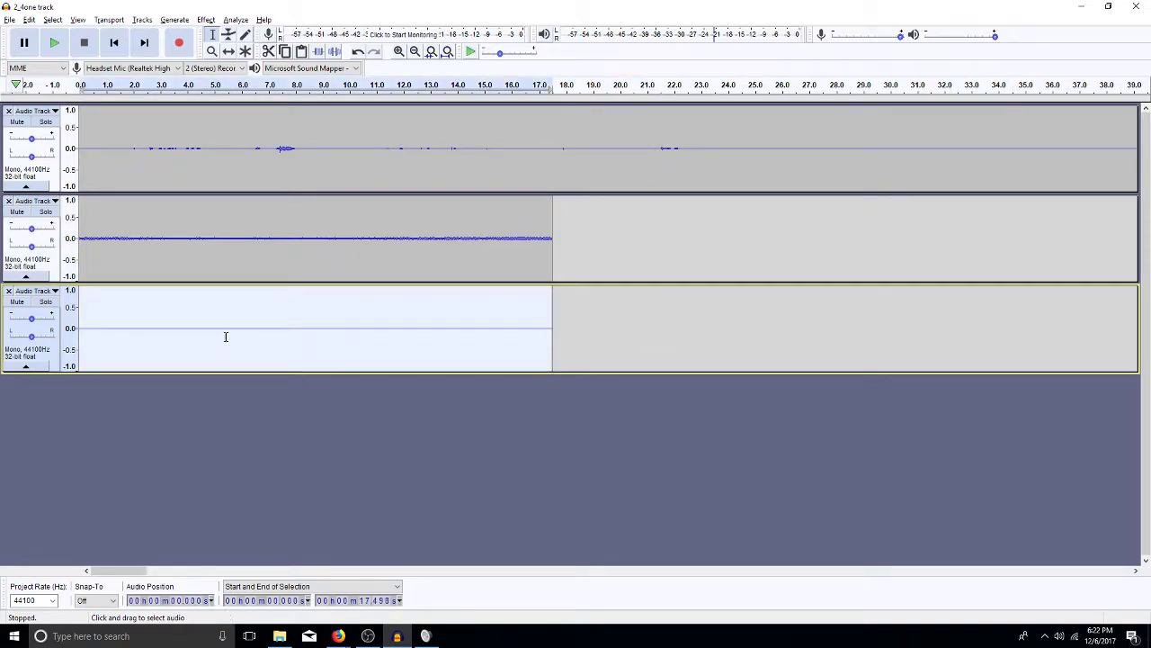
{"action": "double_click", "coordinate": [244, 262]}
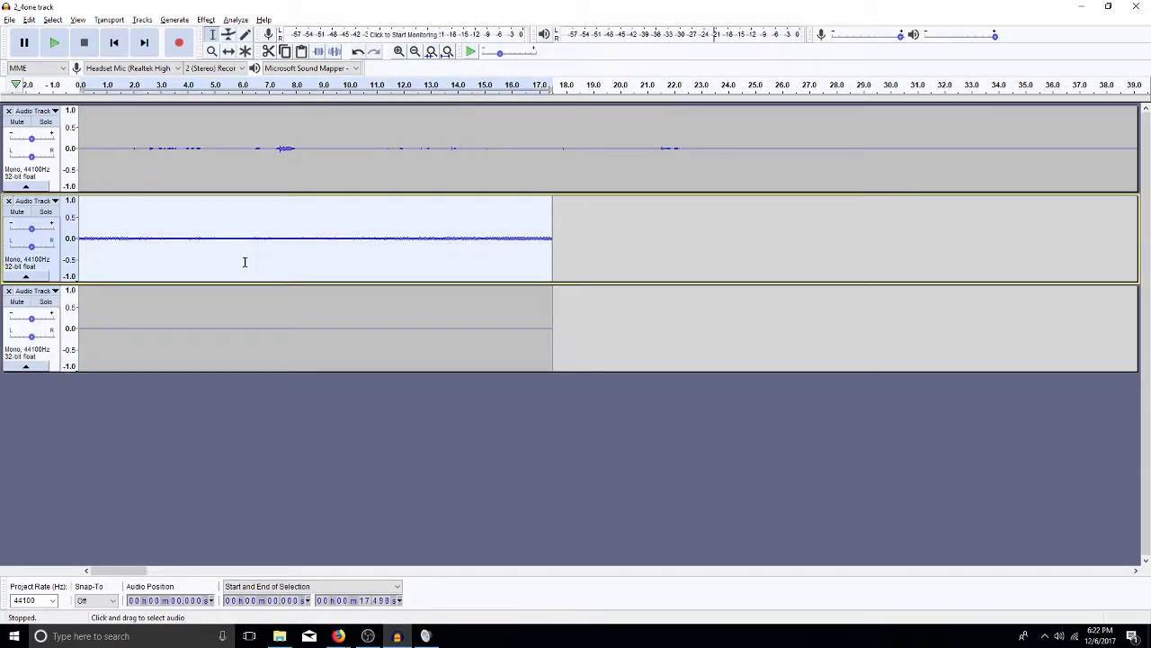
{"action": "key", "text": "alt+c"}
{"action": "key", "text": "a"}
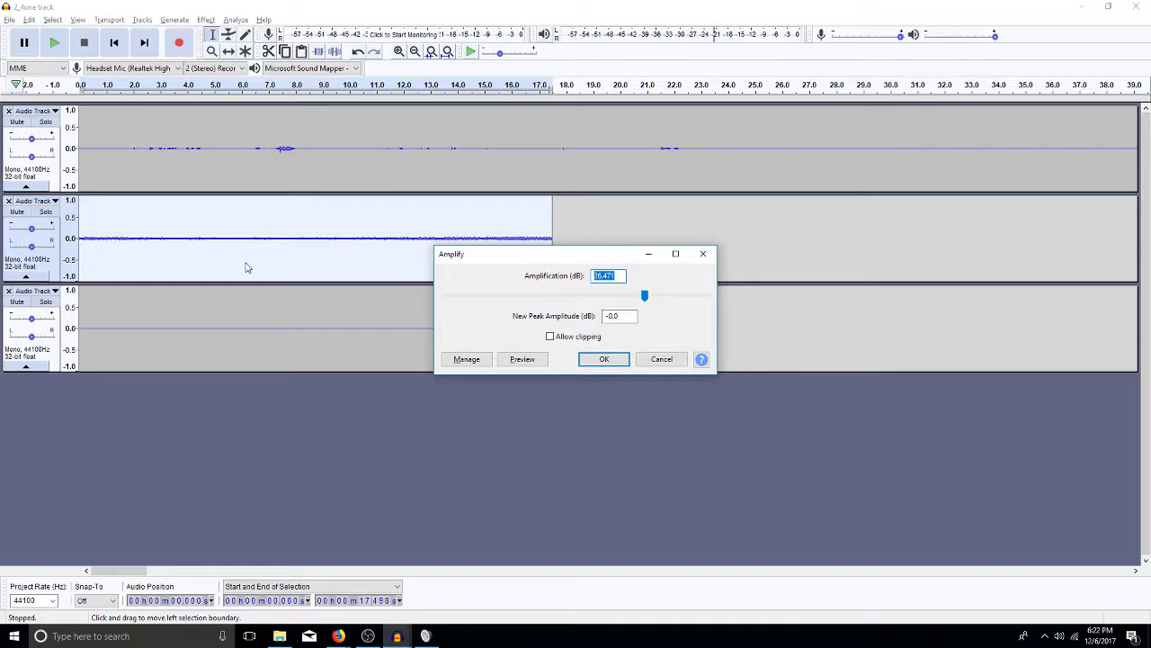
{"action": "key", "text": "Return"}
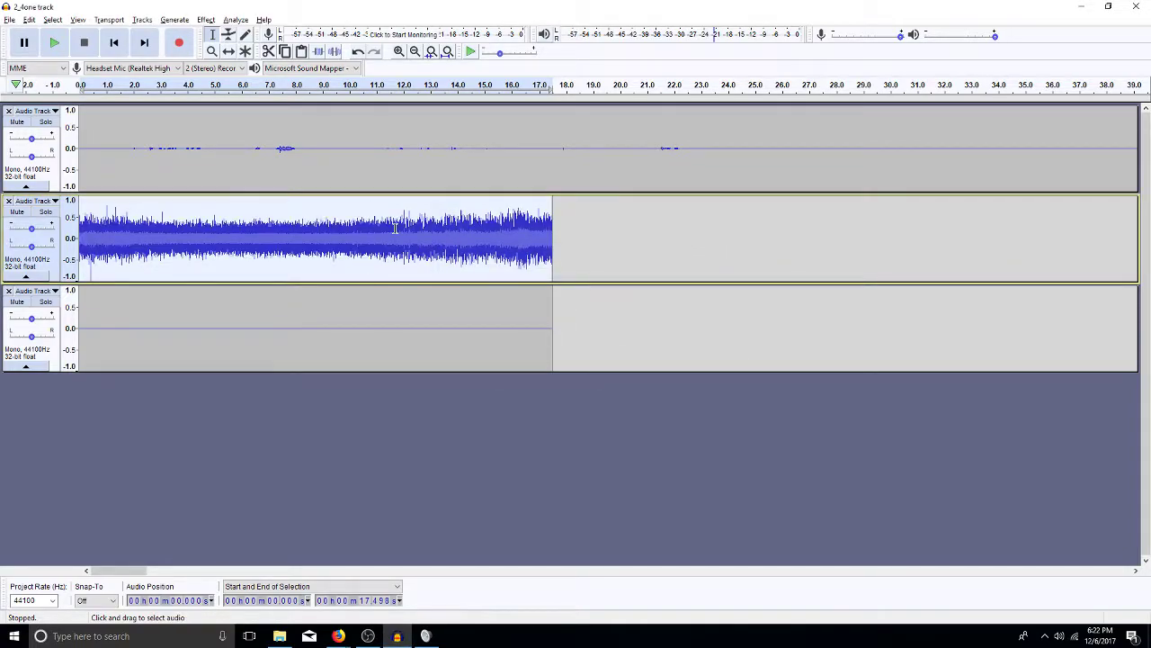
- Trim the uneven beginnings and ends off both lower clips, leaving only the steady noise section of about 6.2 seconds
{"action": "left_click_drag", "start_coordinate": [381, 236], "coordinate": [560, 290]}
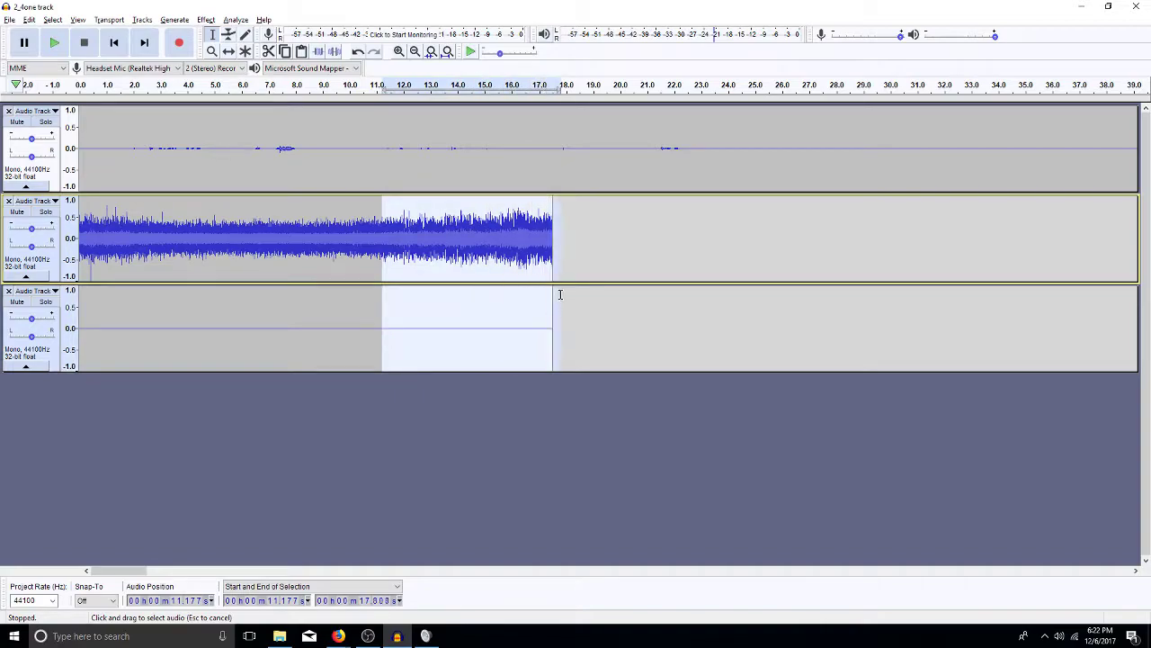
{"action": "key", "text": "Delete"}
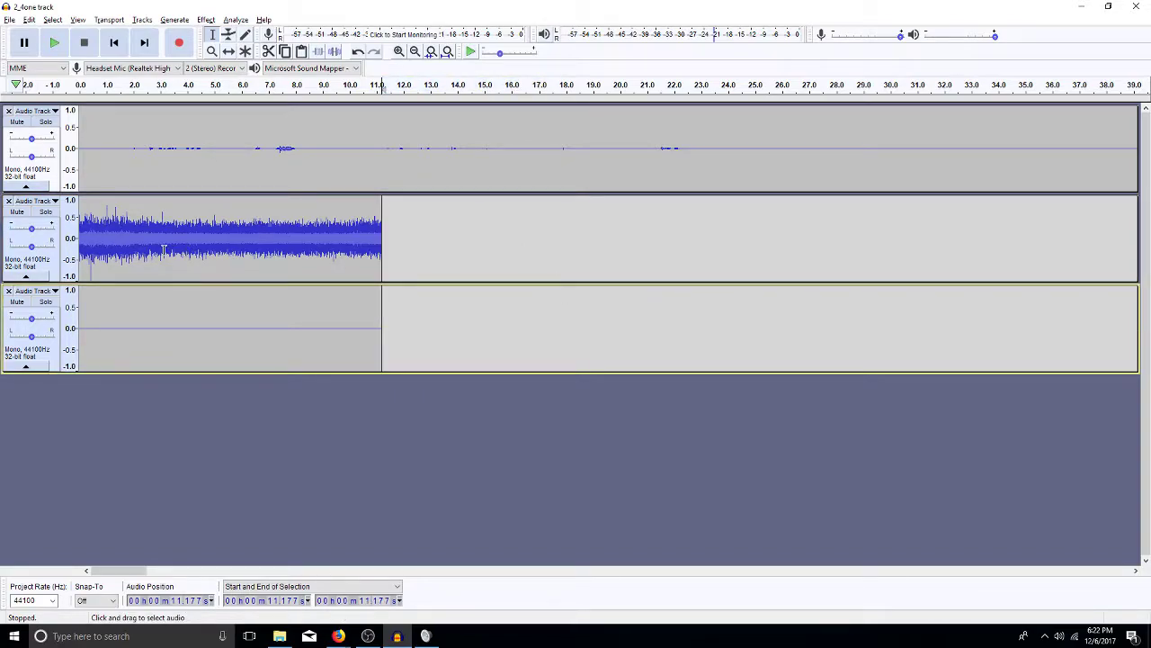
{"action": "left_click_drag", "start_coordinate": [168, 245], "coordinate": [81, 345]}
{"action": "key", "text": "Delete"}
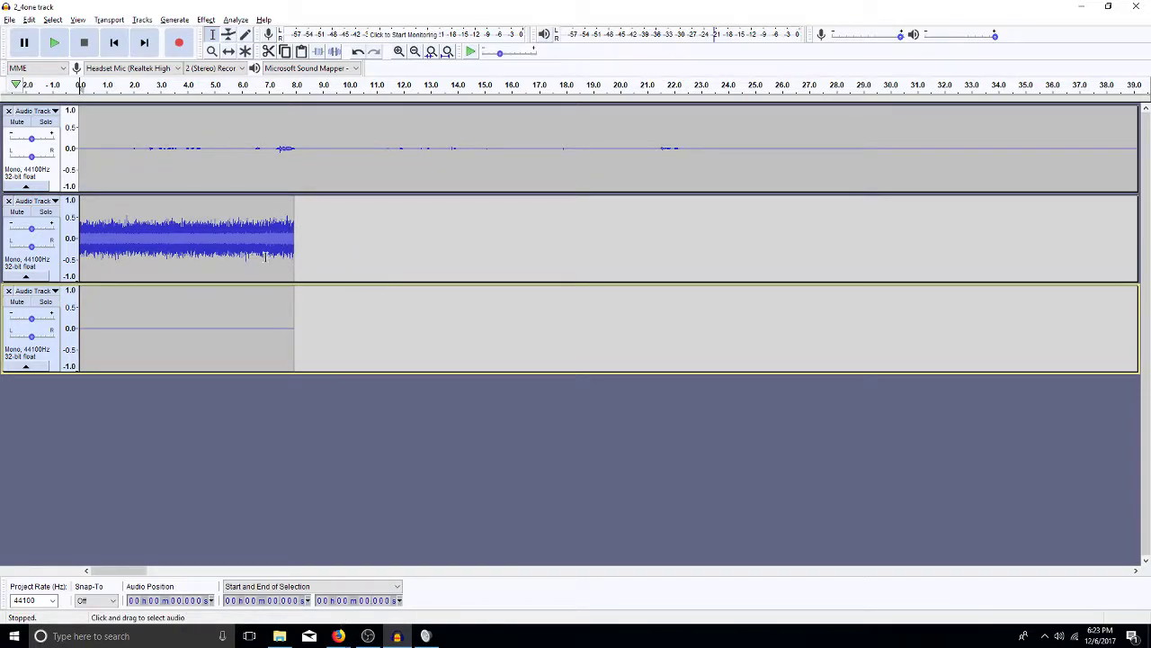
{"action": "left_click_drag", "start_coordinate": [262, 253], "coordinate": [312, 305]}
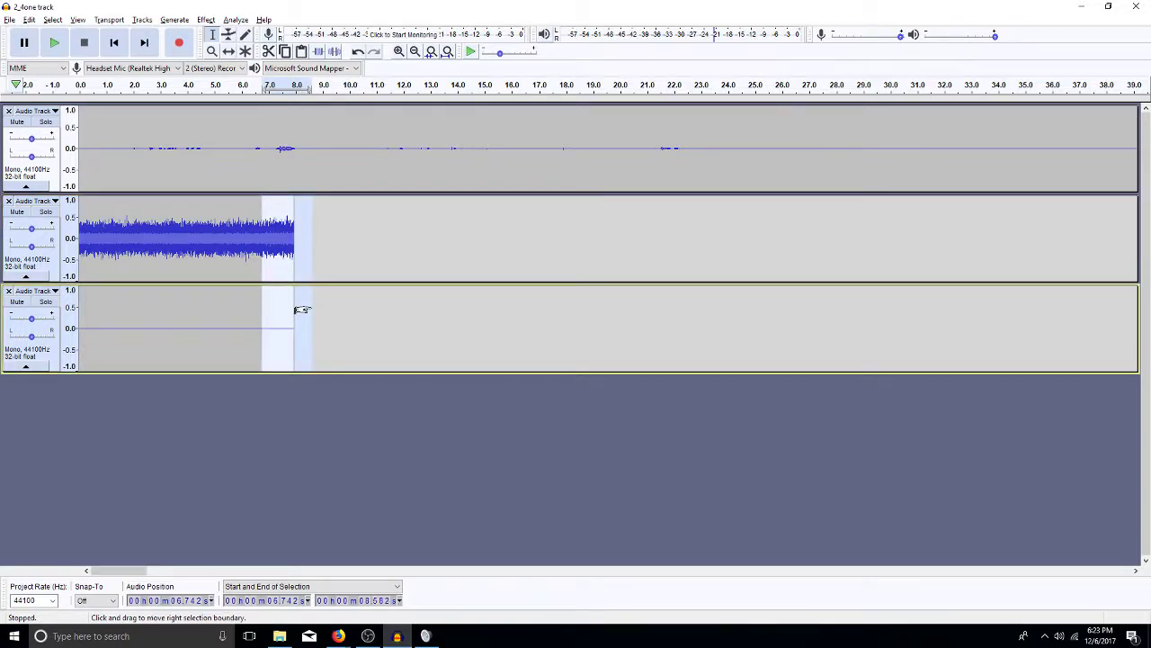
{"action": "key", "text": "Delete"}
{"action": "left_click_drag", "start_coordinate": [94, 261], "coordinate": [83, 271]}
{"action": "key", "text": "Delete"}
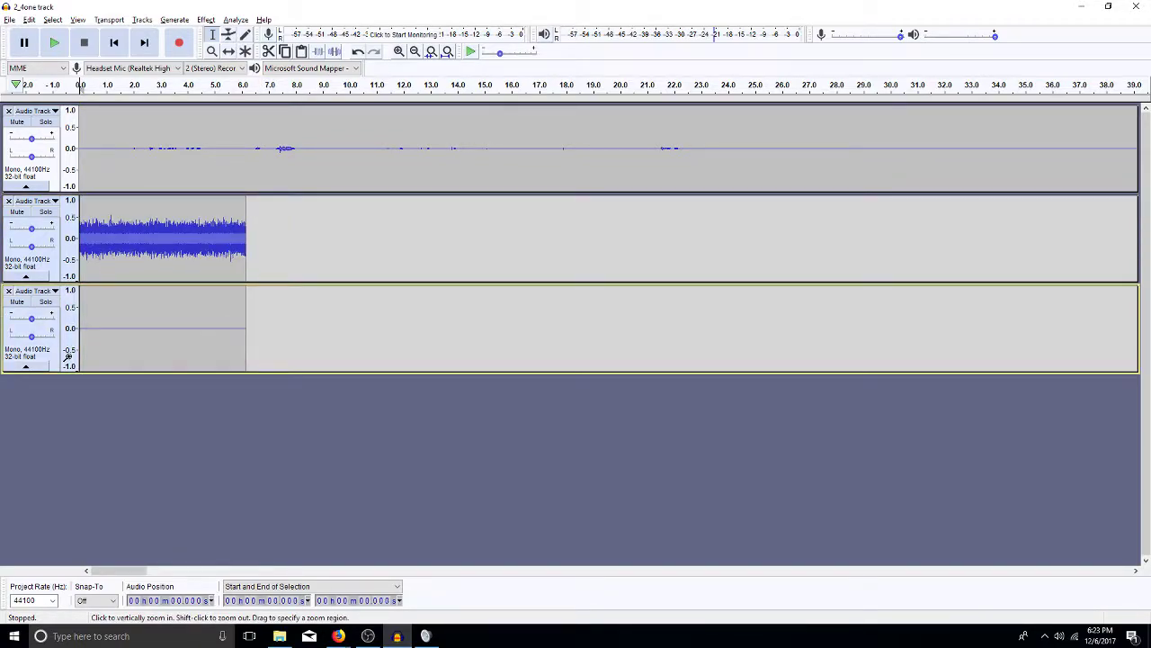
- Cut the brief louder peaks at about 3.2 s, 4.4 s and 5.5 s out of both lower noise clips
{"action": "double_click", "coordinate": [167, 327]}
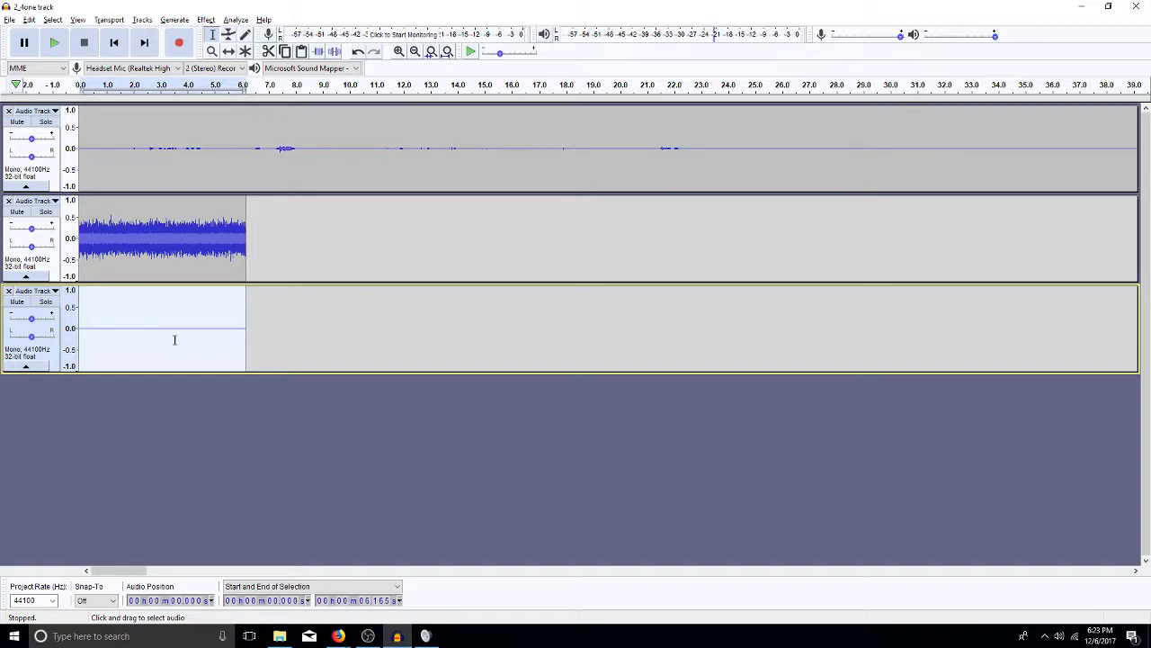
{"action": "double_click", "coordinate": [191, 330]}
{"action": "left_click", "coordinate": [200, 310]}
{"action": "double_click", "coordinate": [200, 309]}
{"action": "double_click", "coordinate": [159, 327]}
{"action": "key", "text": "ctrl+e"}
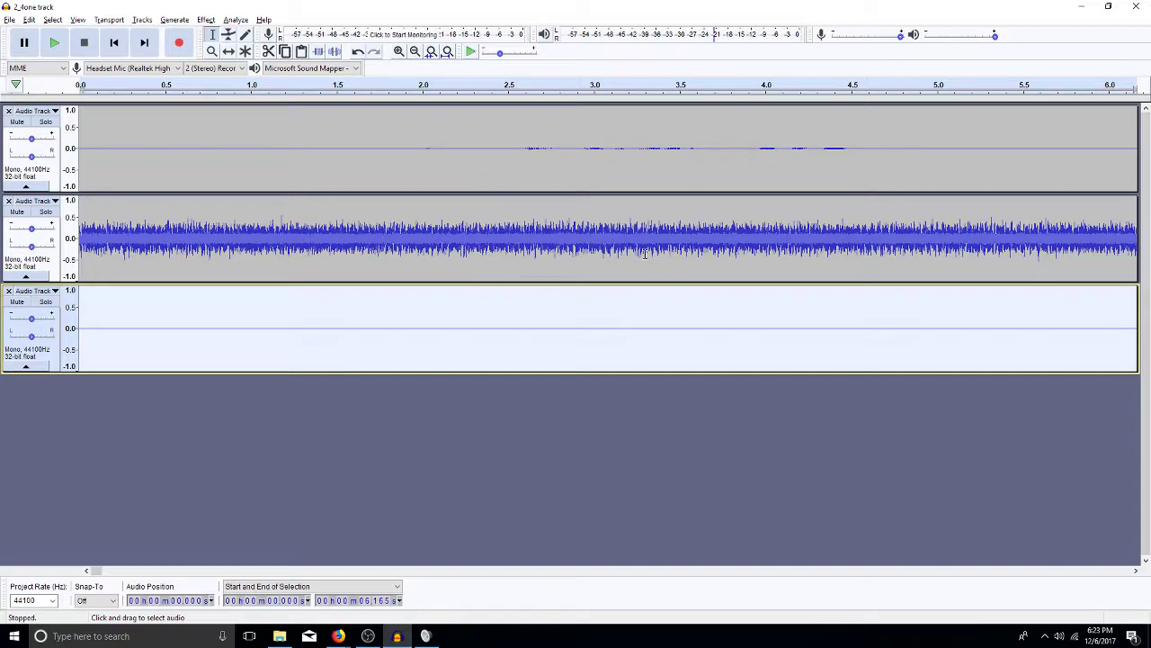
{"action": "left_click_drag", "start_coordinate": [631, 255], "coordinate": [634, 326]}
{"action": "key", "text": "Delete"}
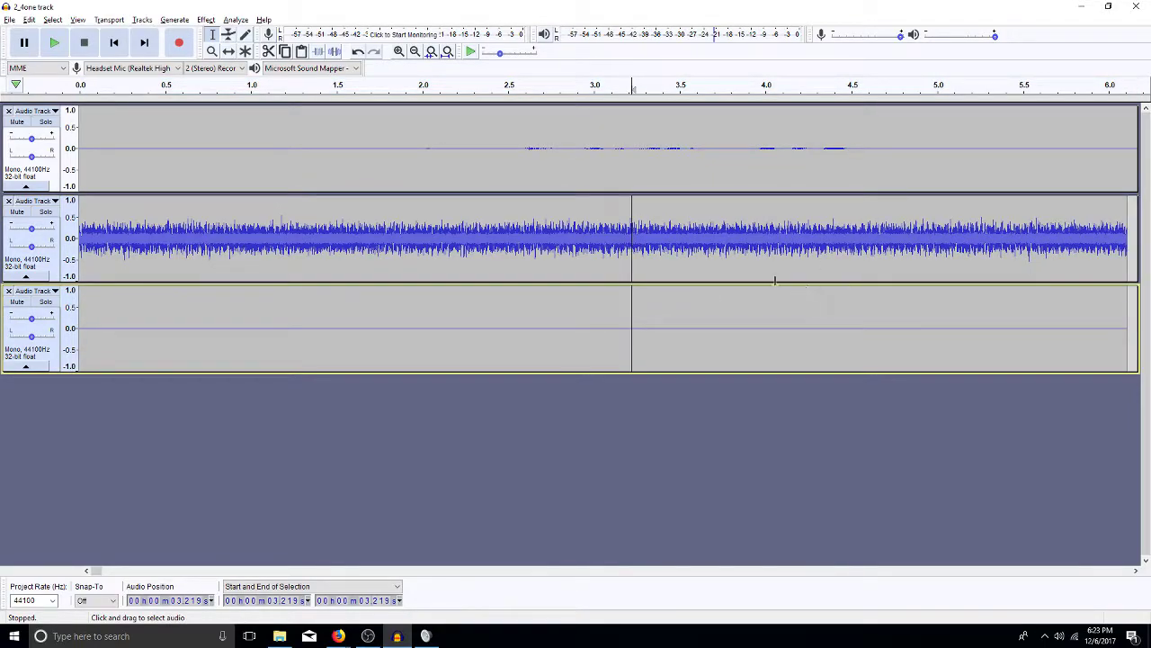
{"action": "left_click_drag", "start_coordinate": [828, 258], "coordinate": [836, 306]}
{"action": "key", "text": "Delete"}
{"action": "left_click_drag", "start_coordinate": [1021, 256], "coordinate": [1033, 314]}
{"action": "key", "text": "Delete"}
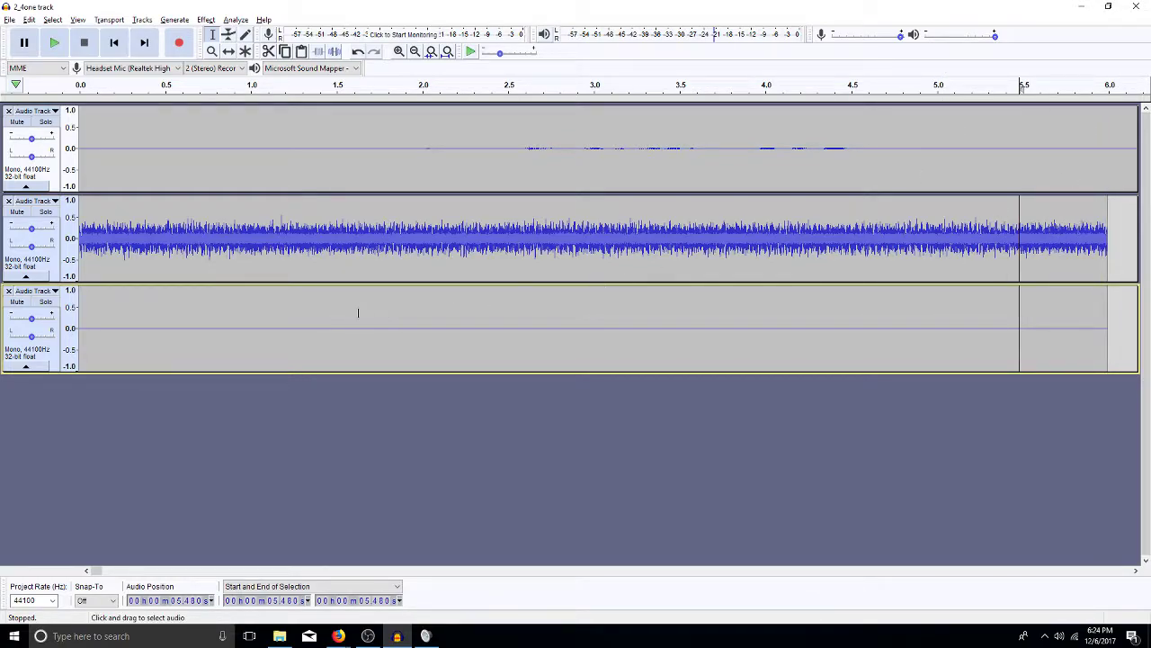
- Cut the remaining peaks near the start, at about 1.2 s and 0.5 s, out of both lower clips
{"action": "left_click_drag", "start_coordinate": [282, 273], "coordinate": [288, 314]}
{"action": "key", "text": "Delete"}
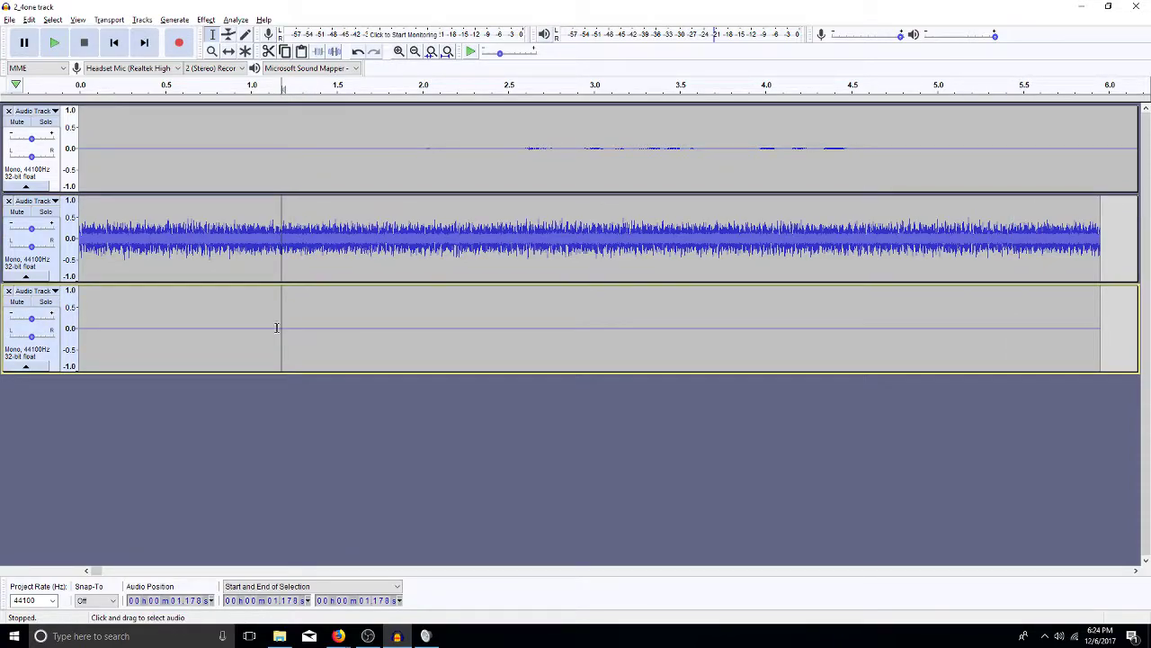
{"action": "left_click_drag", "start_coordinate": [167, 263], "coordinate": [174, 330]}
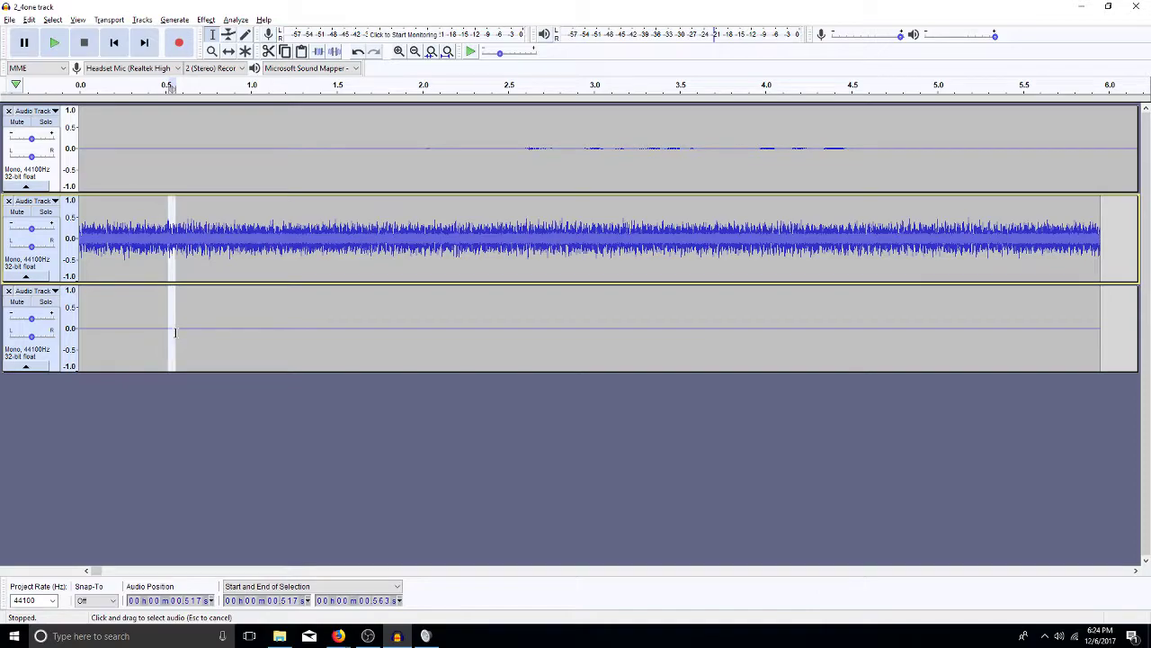
{"action": "key", "text": "Delete"}
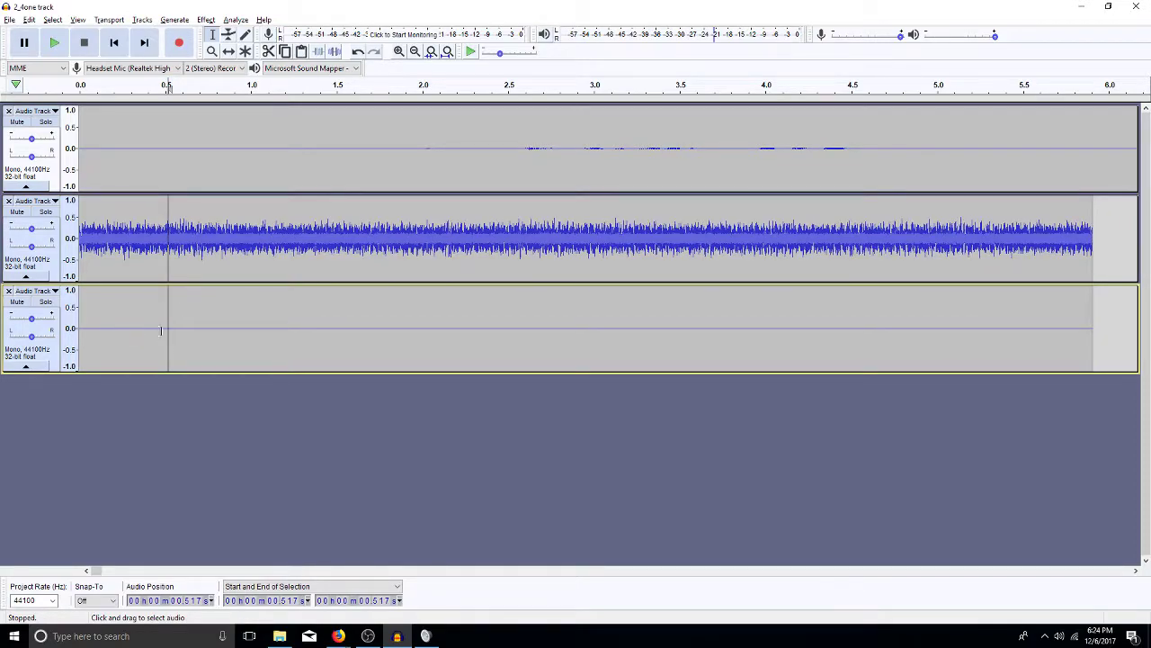
- Capture a Noise Reduction profile from the entire unamplified noise clip on the third track
{"action": "double_click", "coordinate": [198, 310]}
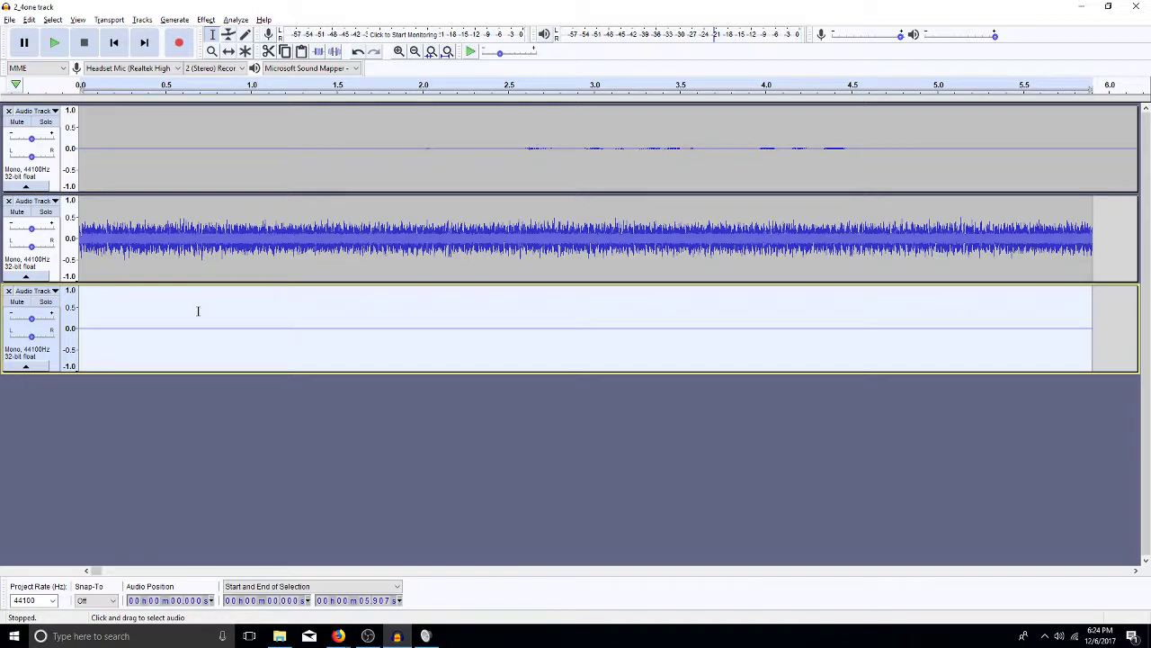
{"action": "key", "text": "ctrl+r"}
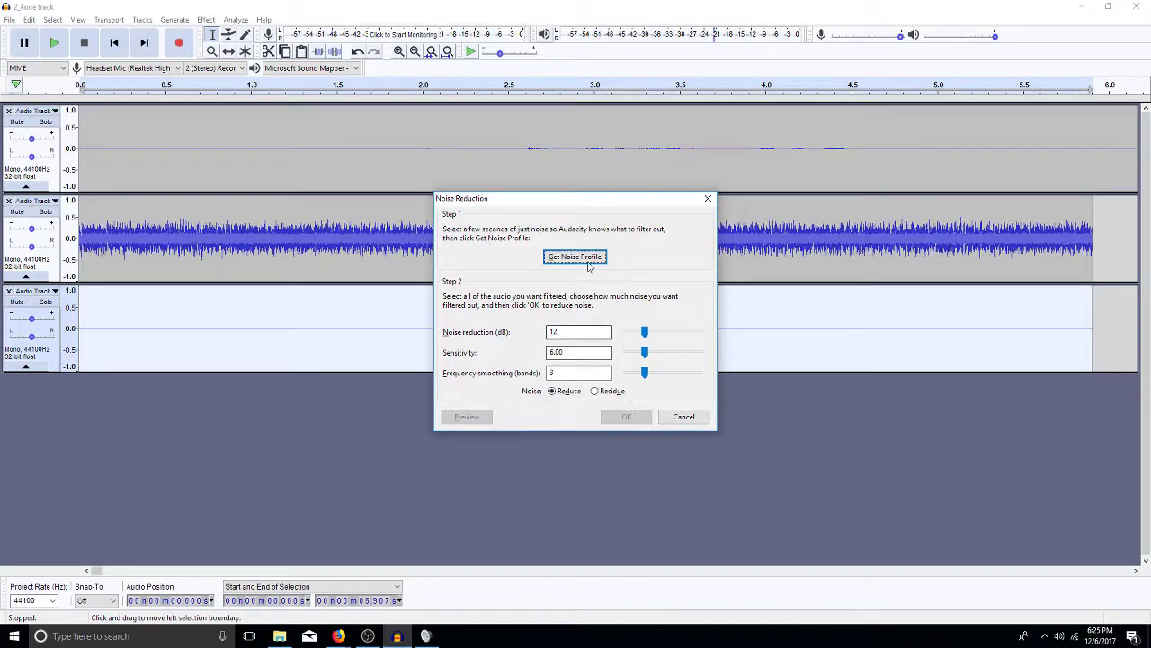
{"action": "left_click", "coordinate": [580, 260]}
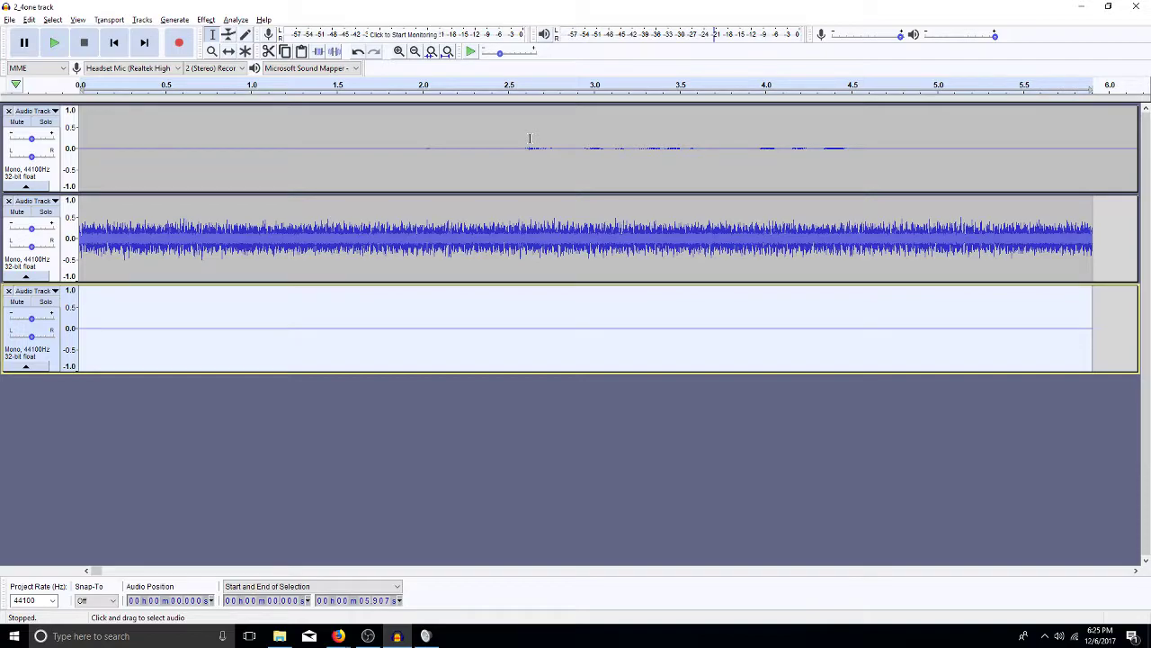
- Apply Noise Reduction to the whole first track with 12 dB reduction, sensitivity 6.00 and 3 frequency smoothing bands
{"action": "double_click", "coordinate": [539, 144]}
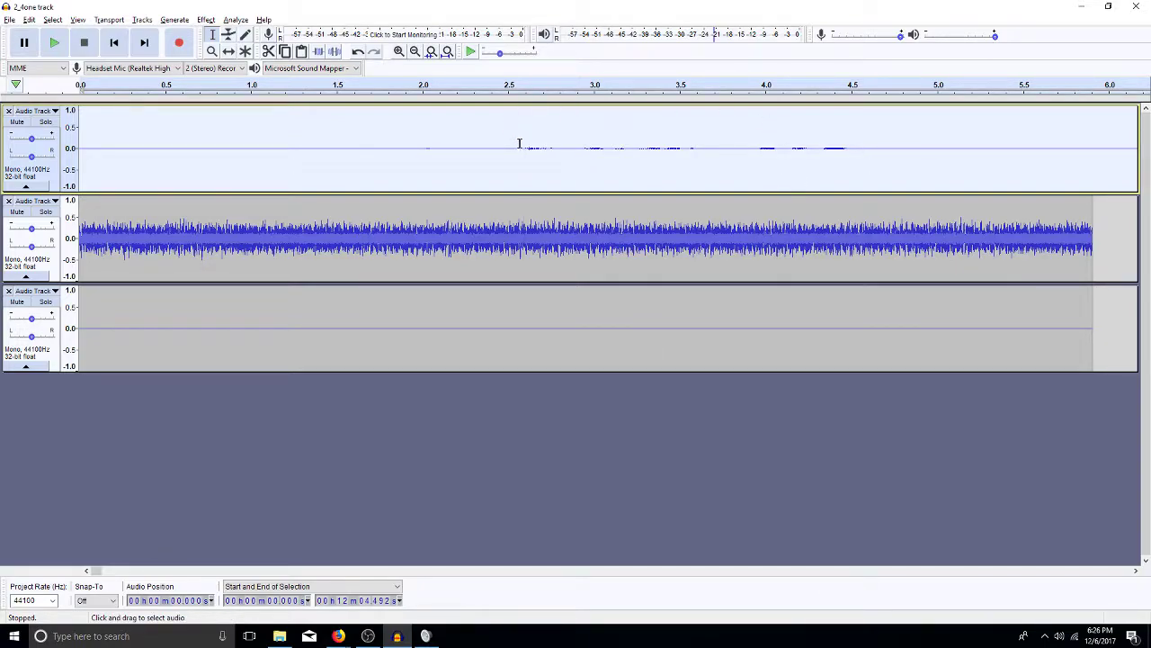
{"action": "key", "text": "ctrl+f"}
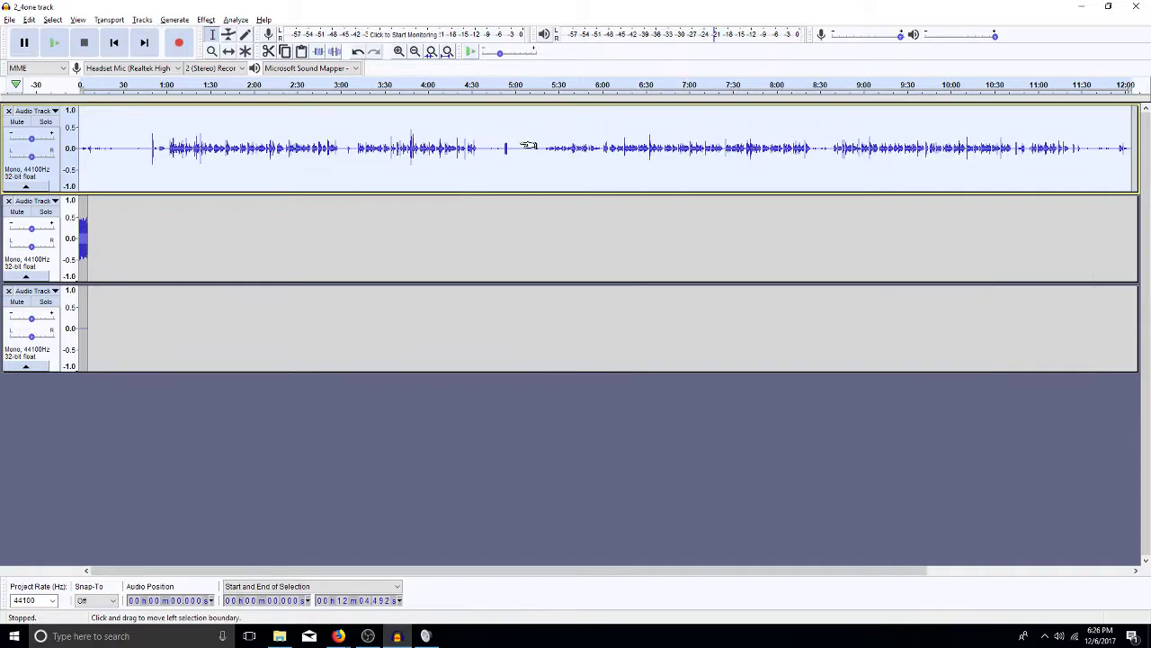
{"action": "double_click", "coordinate": [464, 147]}
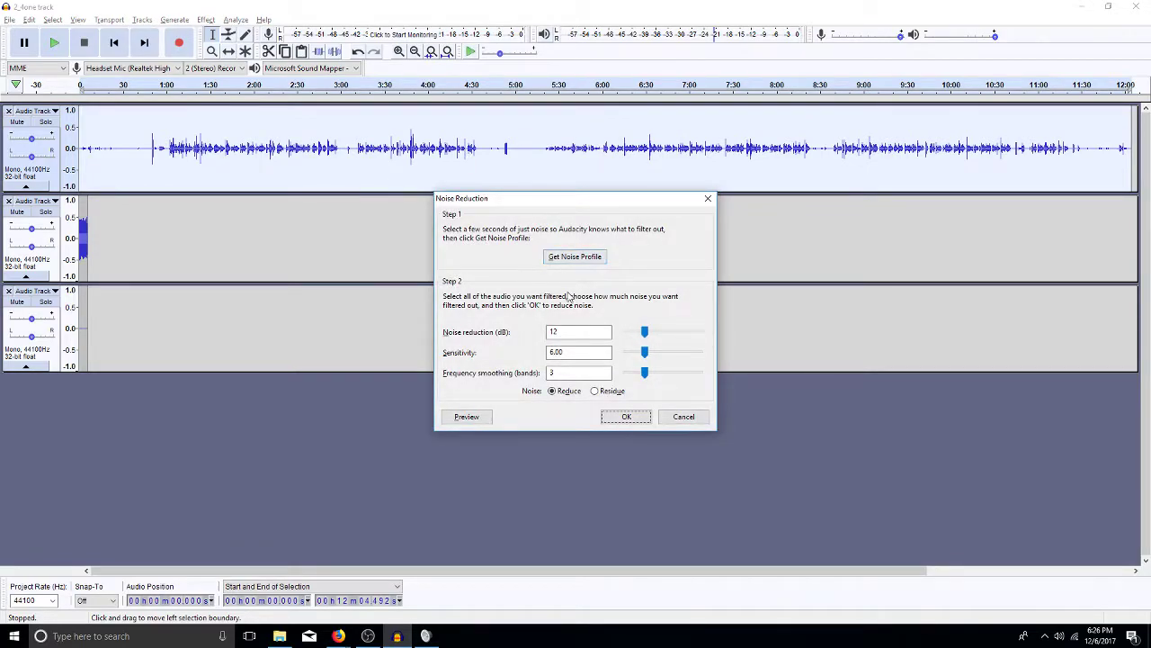
{"action": "left_click", "coordinate": [619, 419]}
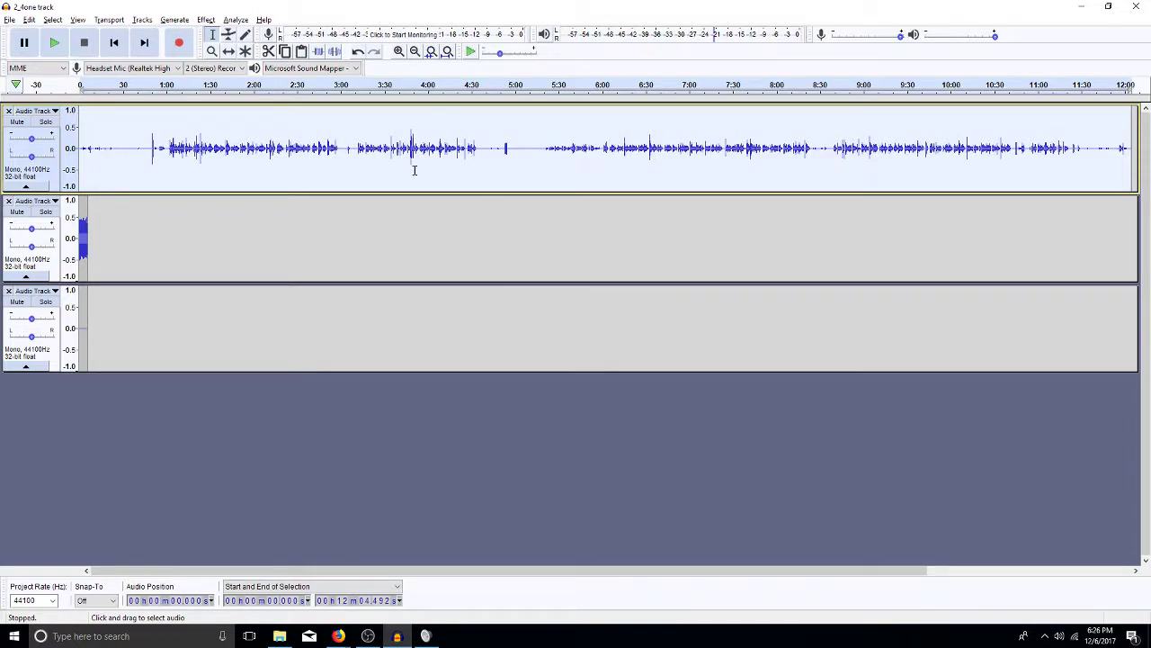
- Play the noise-reduced first track from about 29 s to listen to its quiet section
{"action": "left_click", "coordinate": [123, 153]}
{"action": "key", "text": "space"}
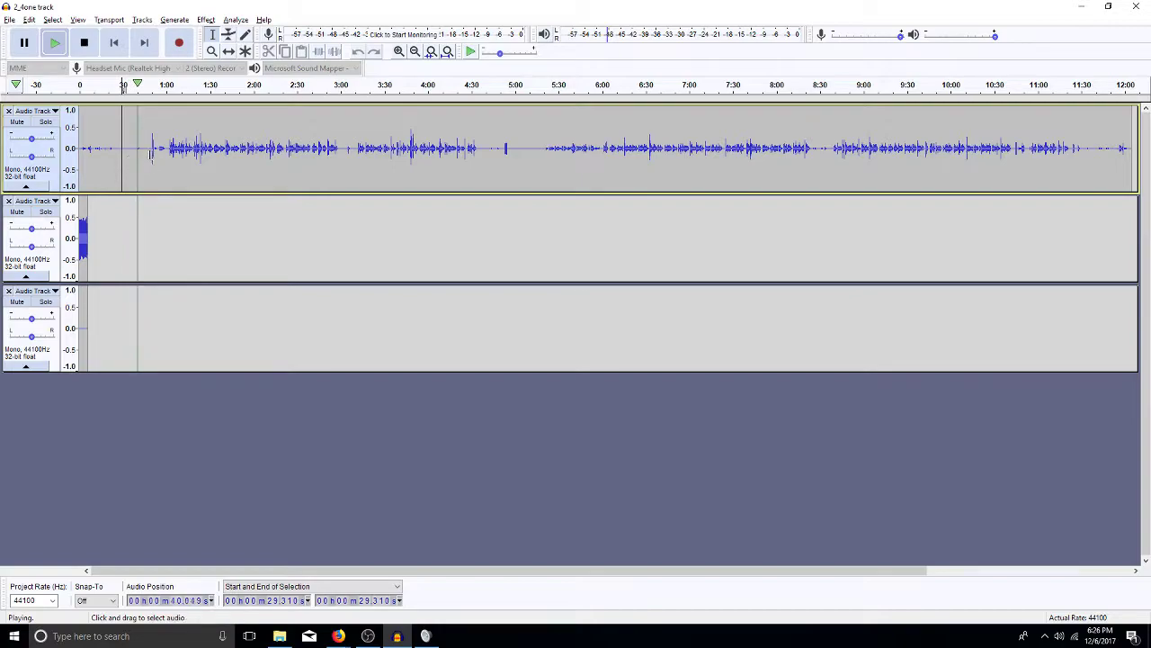
{"action": "left_click", "coordinate": [150, 157]}
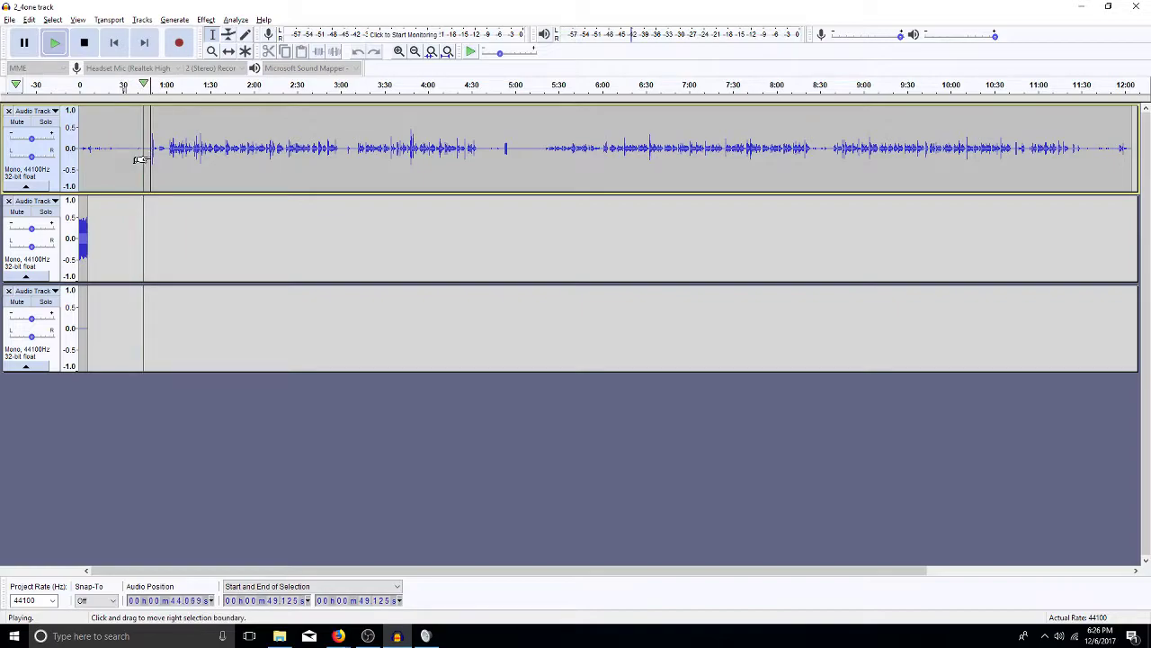
{"action": "key", "text": "space"}
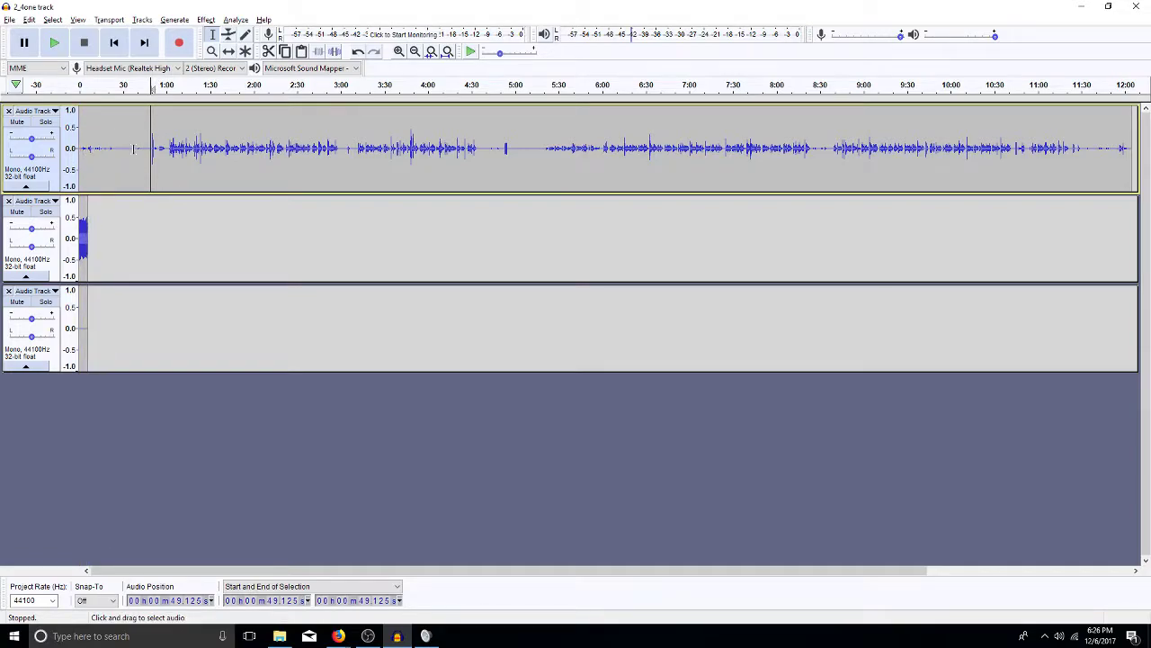
- Duplicate the entire first track onto a new track and collapse the two noise-sample tracks
{"action": "left_click", "coordinate": [254, 131]}
{"action": "double_click", "coordinate": [253, 131]}
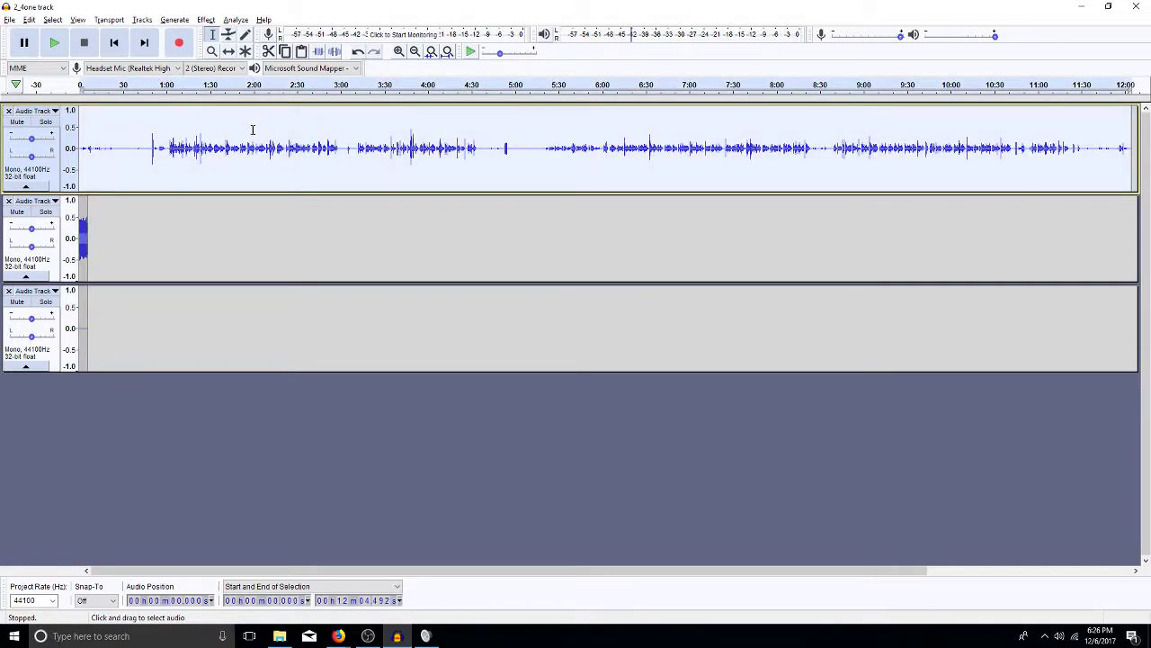
{"action": "key", "text": "ctrl+d"}
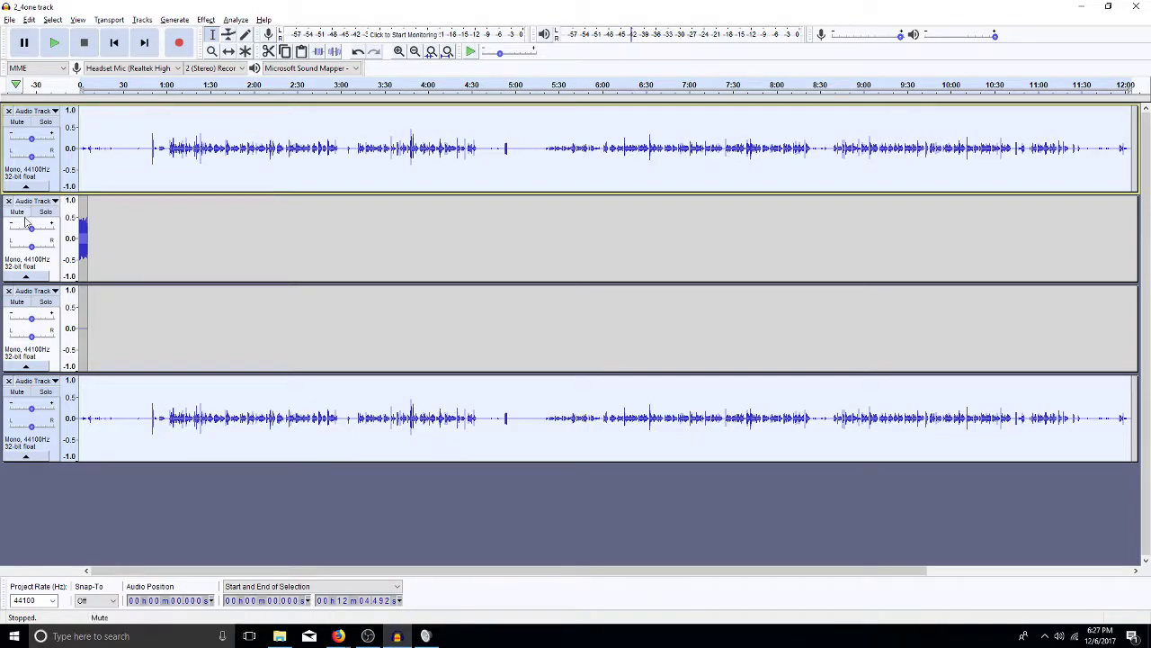
{"action": "left_click", "coordinate": [30, 268]}
{"action": "left_click", "coordinate": [28, 277]}
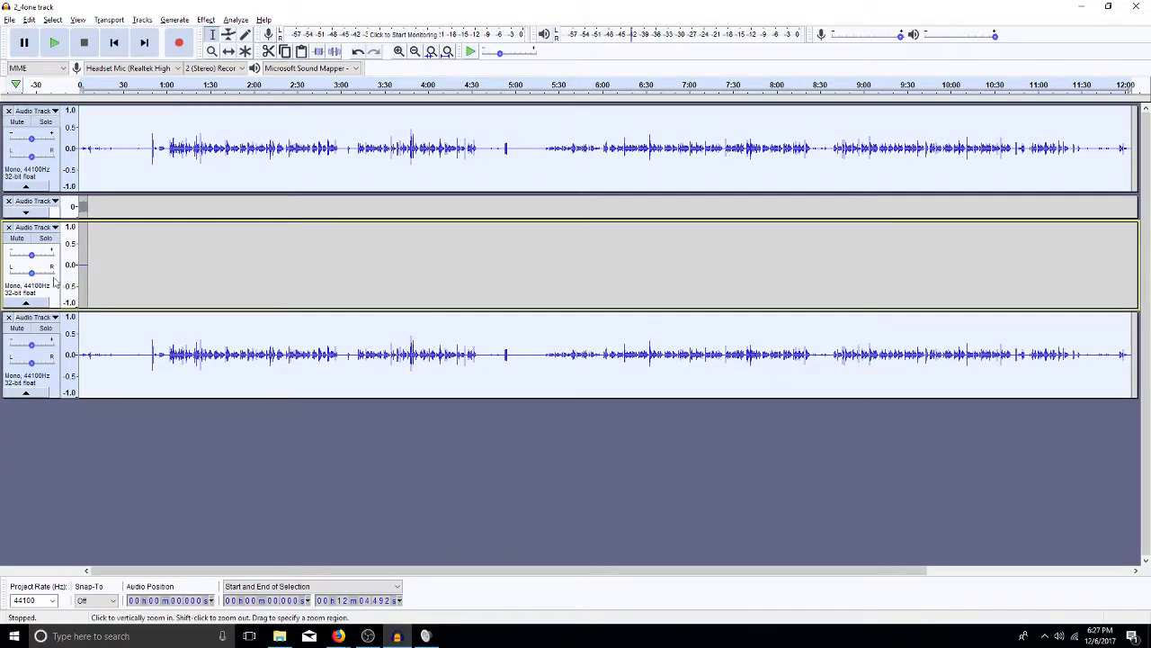
{"action": "left_click", "coordinate": [26, 304]}
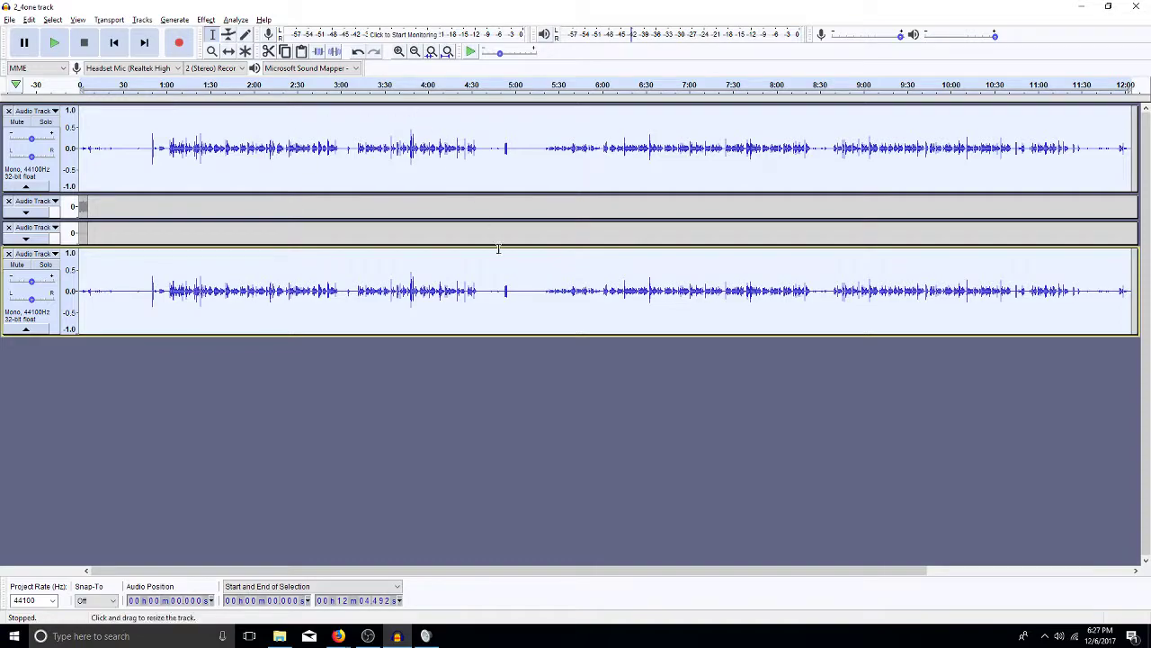
- Amplify the whole duplicated track to a new peak amplitude of 0.0 dB without allowing clipping
{"action": "left_click", "coordinate": [474, 290]}
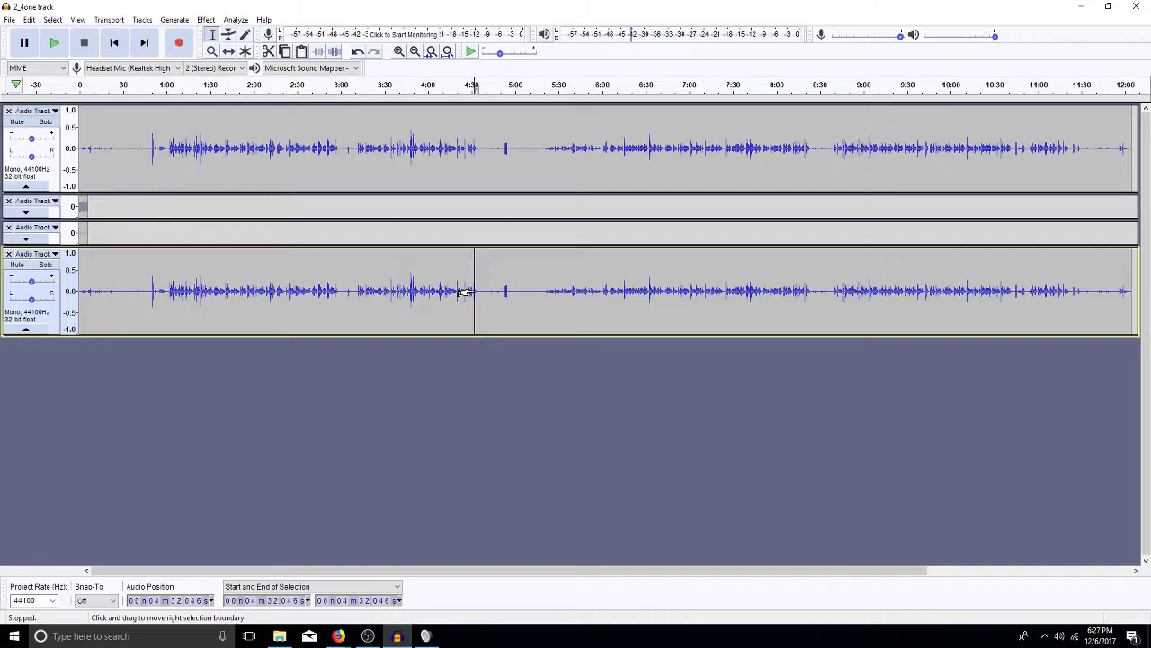
{"action": "double_click", "coordinate": [421, 292]}
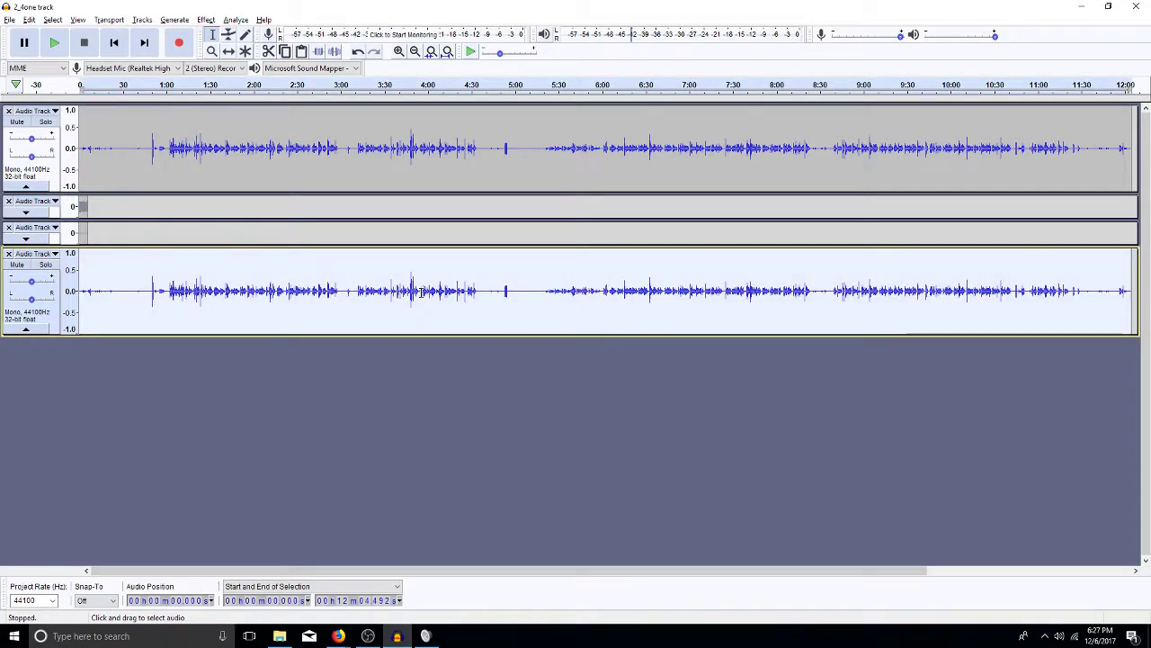
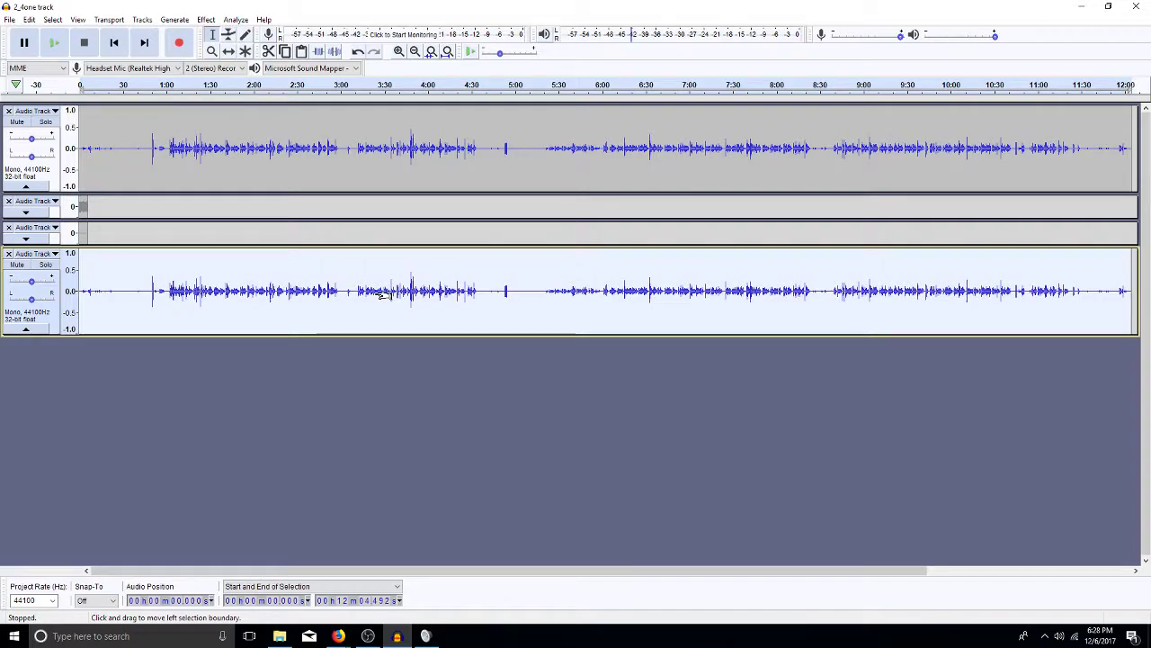
{"action": "key", "text": "alt+c"}
{"action": "key", "text": "a"}
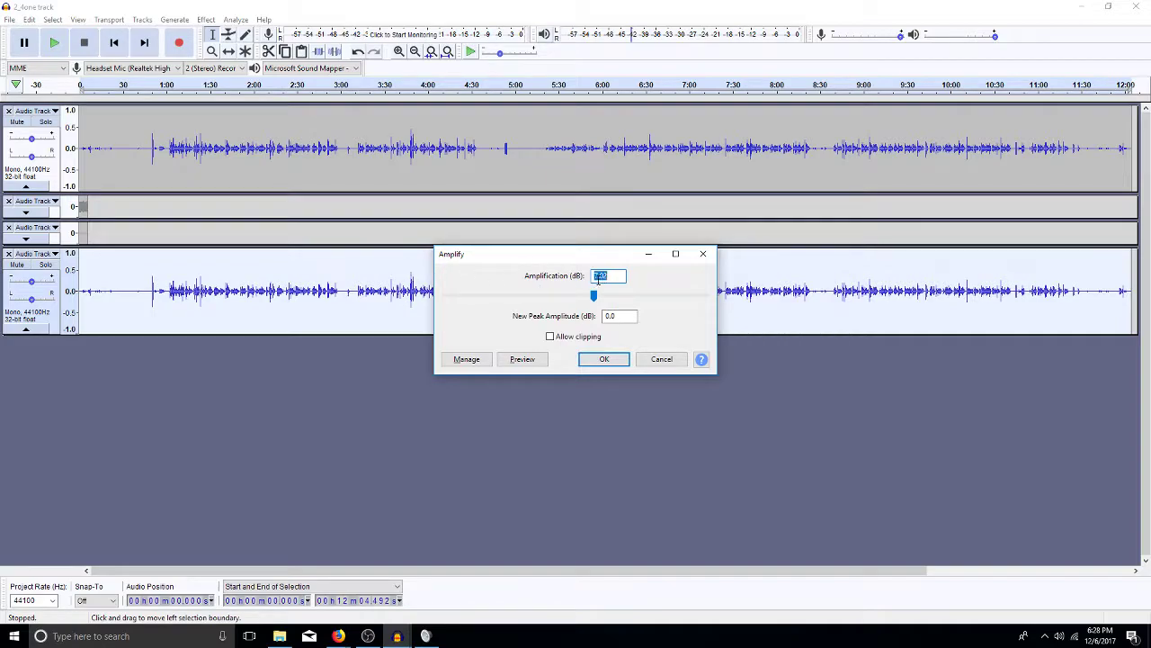
{"action": "left_click", "coordinate": [606, 359]}
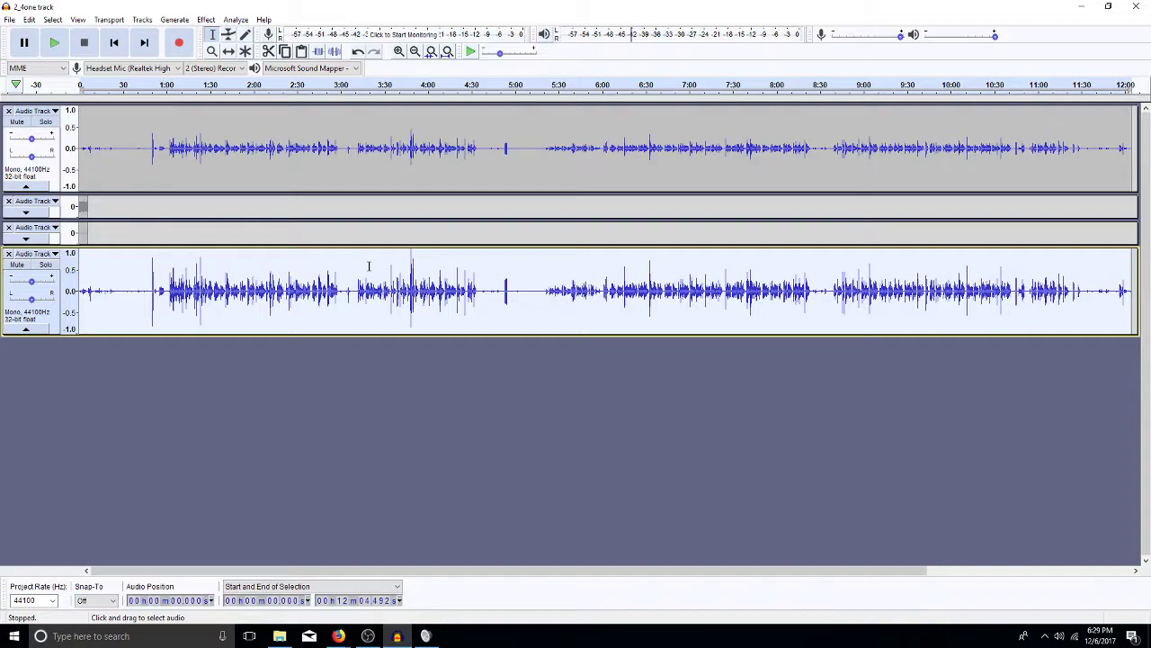
- Apply Pop Mute twice to the whole duplicated track with threshold -6 dB, mute level -2 dB, look ahead 10 ms and release time 10 ms
{"action": "left_click", "coordinate": [443, 284]}
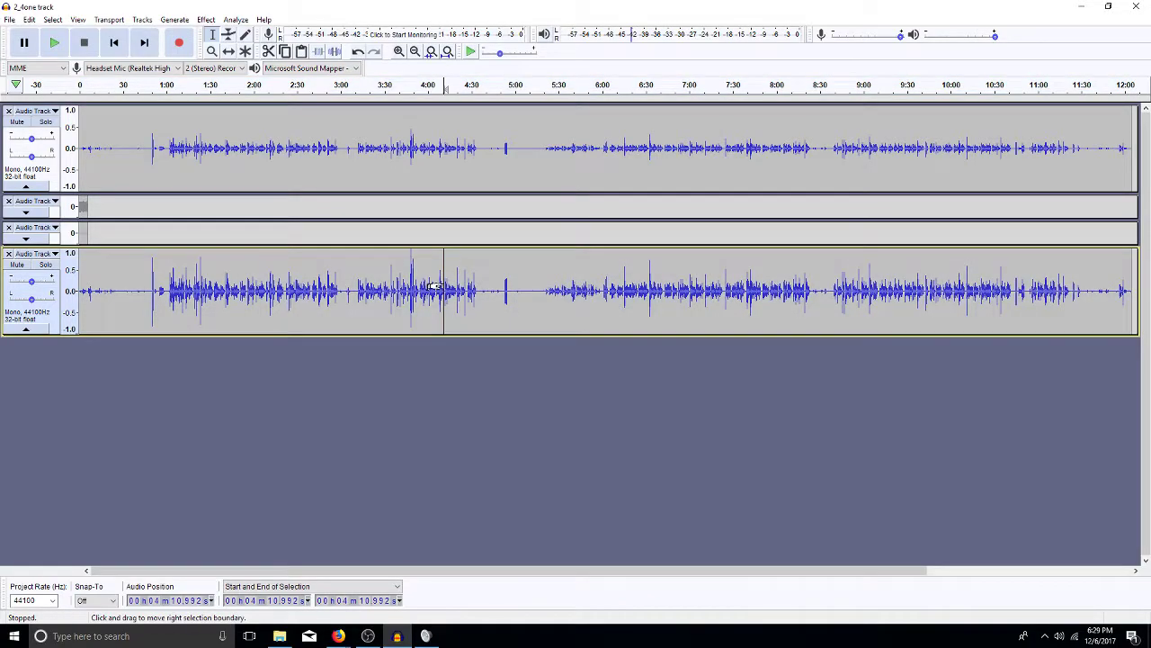
{"action": "double_click", "coordinate": [439, 284]}
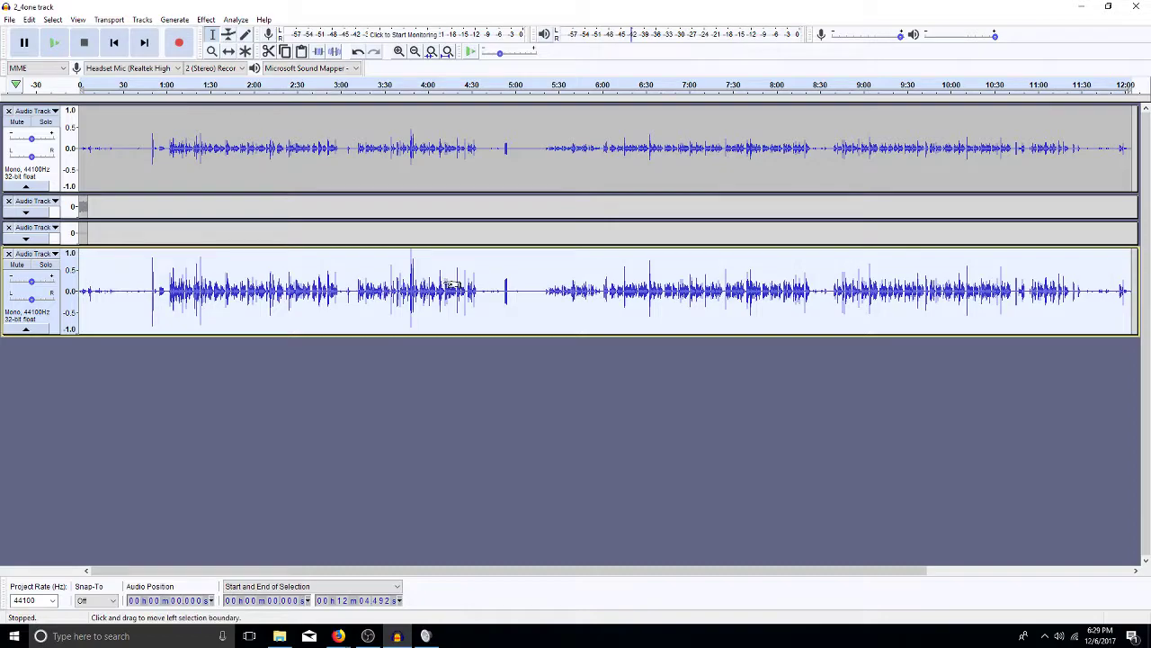
{"action": "key", "text": "ctrl+r"}
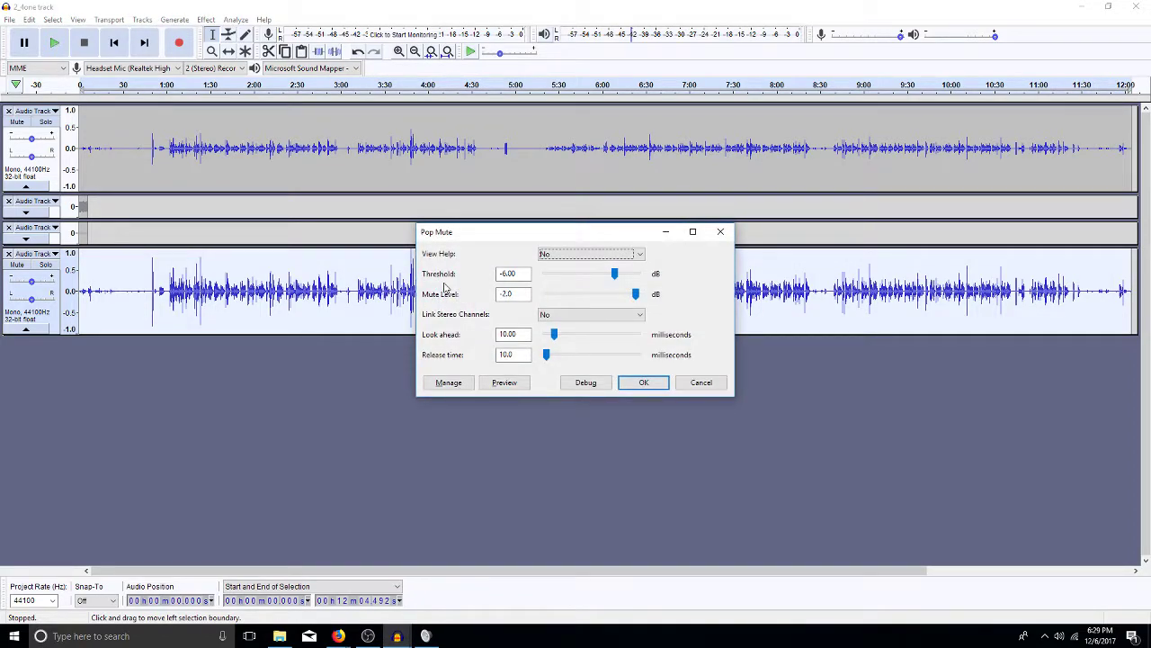
{"action": "left_click_drag", "start_coordinate": [527, 233], "coordinate": [503, 361]}
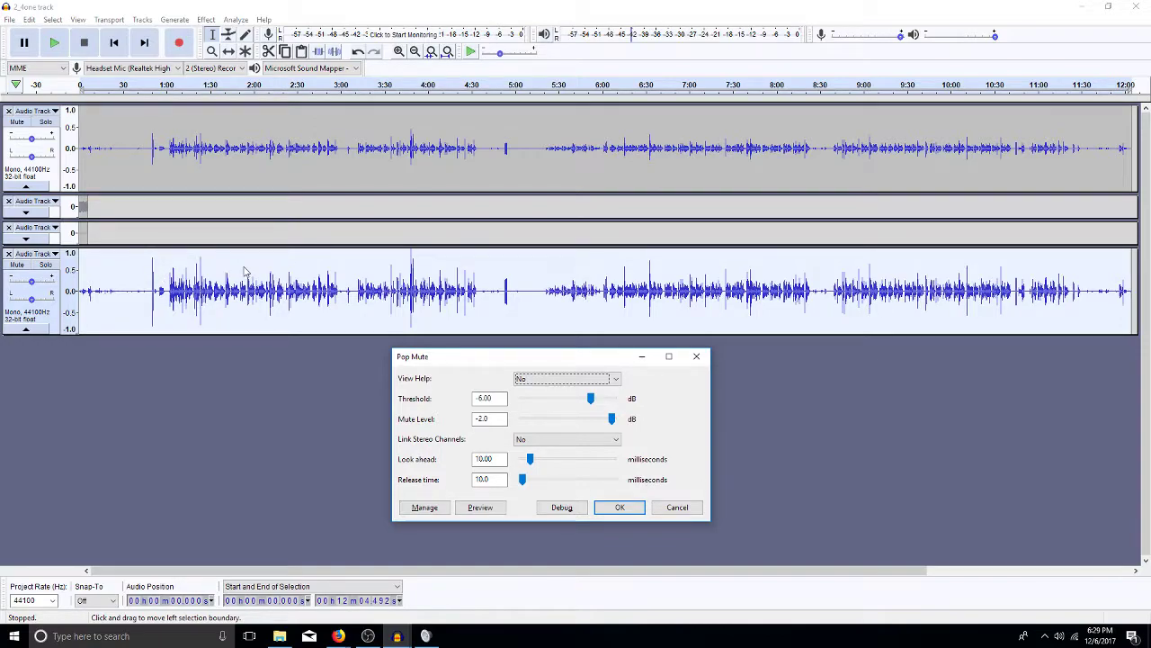
{"action": "left_click_drag", "start_coordinate": [486, 367], "coordinate": [501, 356]}
{"action": "left_click", "coordinate": [497, 385]}
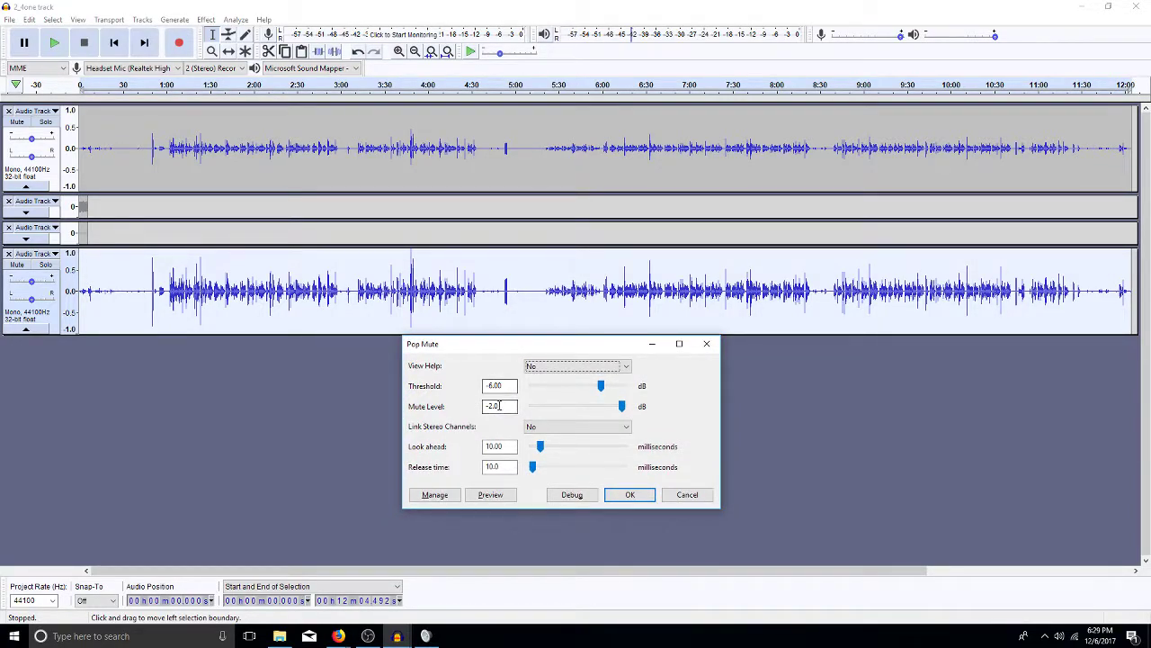
{"action": "left_click", "coordinate": [500, 385]}
{"action": "left_click", "coordinate": [504, 385]}
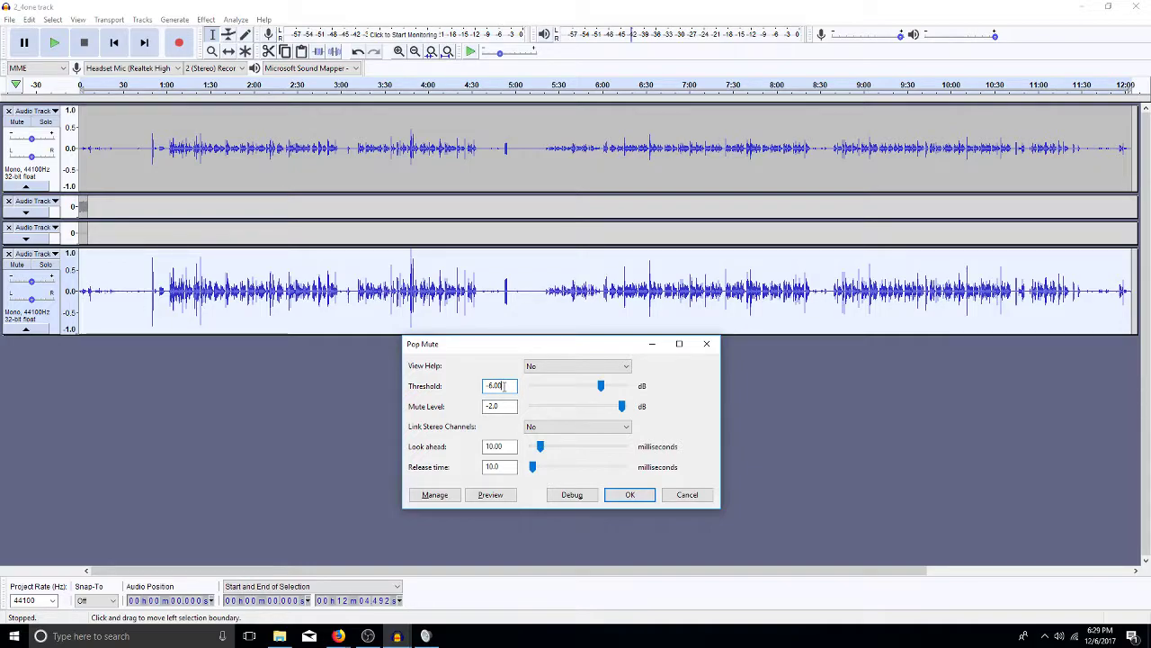
{"action": "left_click", "coordinate": [509, 406]}
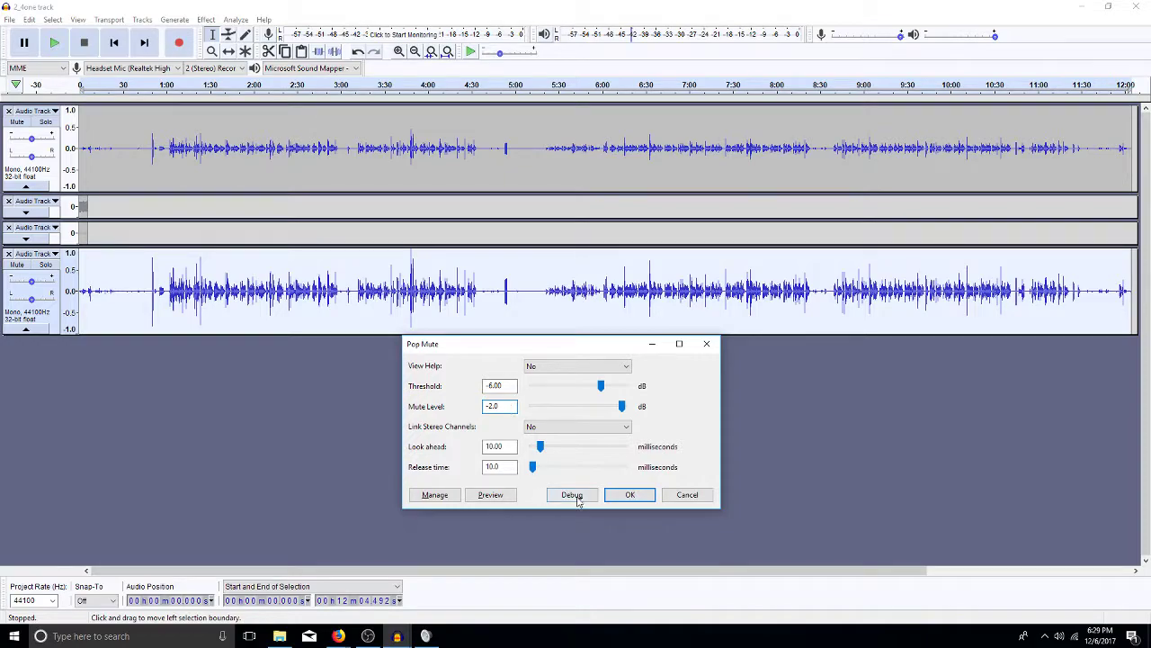
{"action": "left_click", "coordinate": [631, 495]}
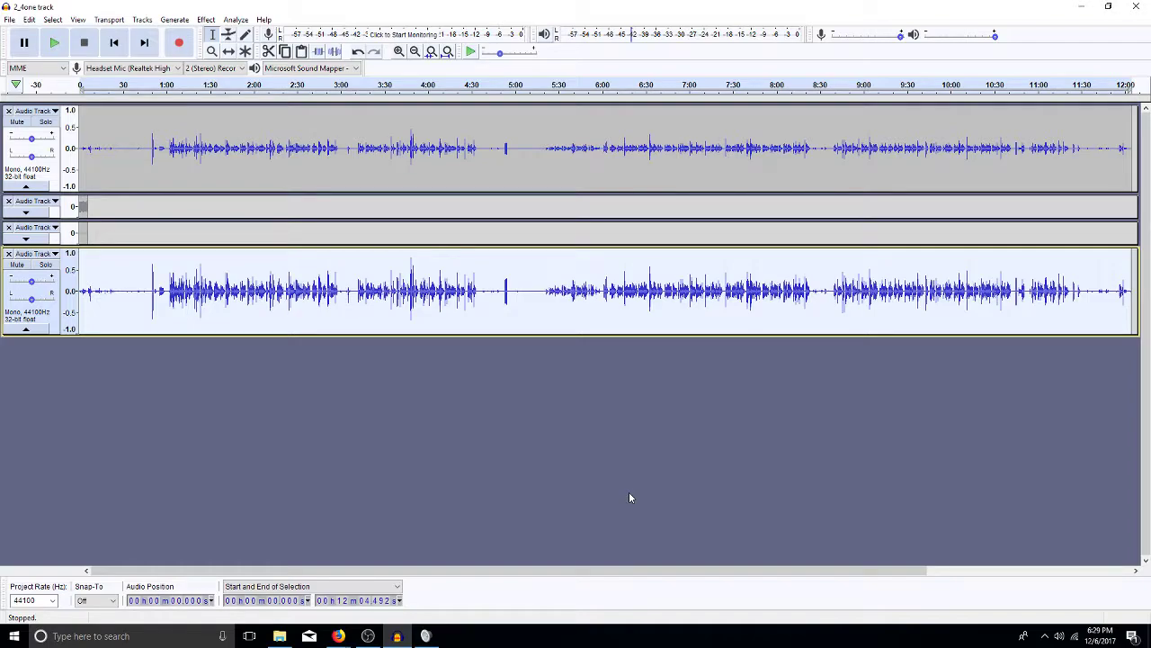
{"action": "key", "text": "ctrl+r"}
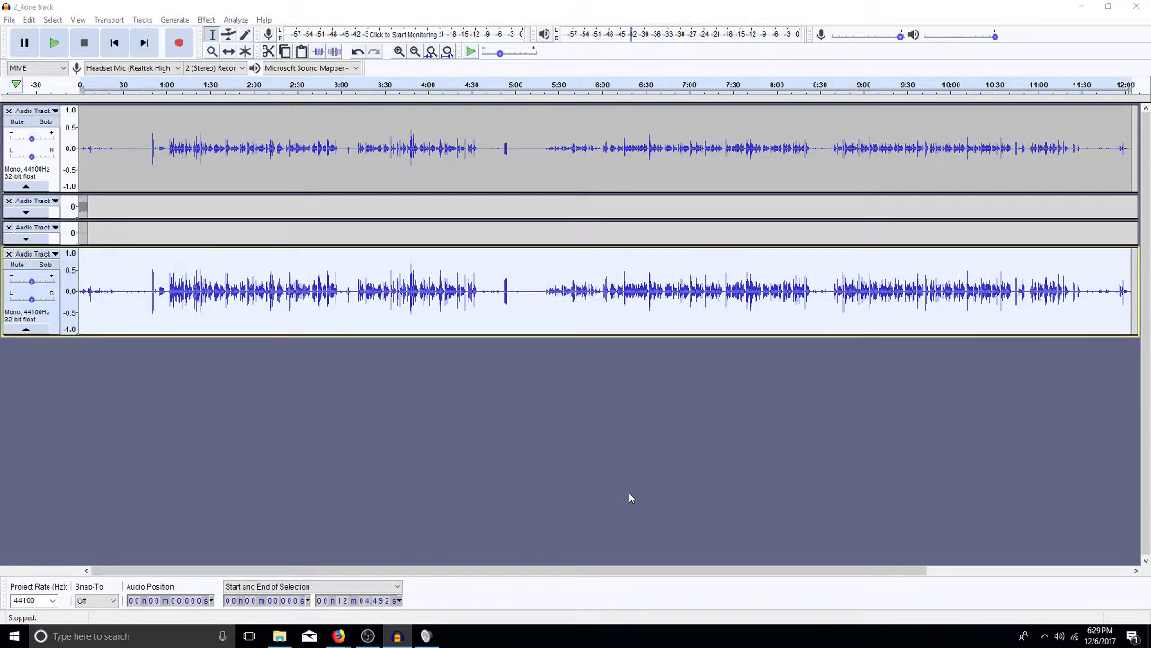
- Apply Pop Mute once more to the whole duplicated track and amplify it to a new peak amplitude of 0.0 dB
{"action": "key", "text": "ctrl+r"}
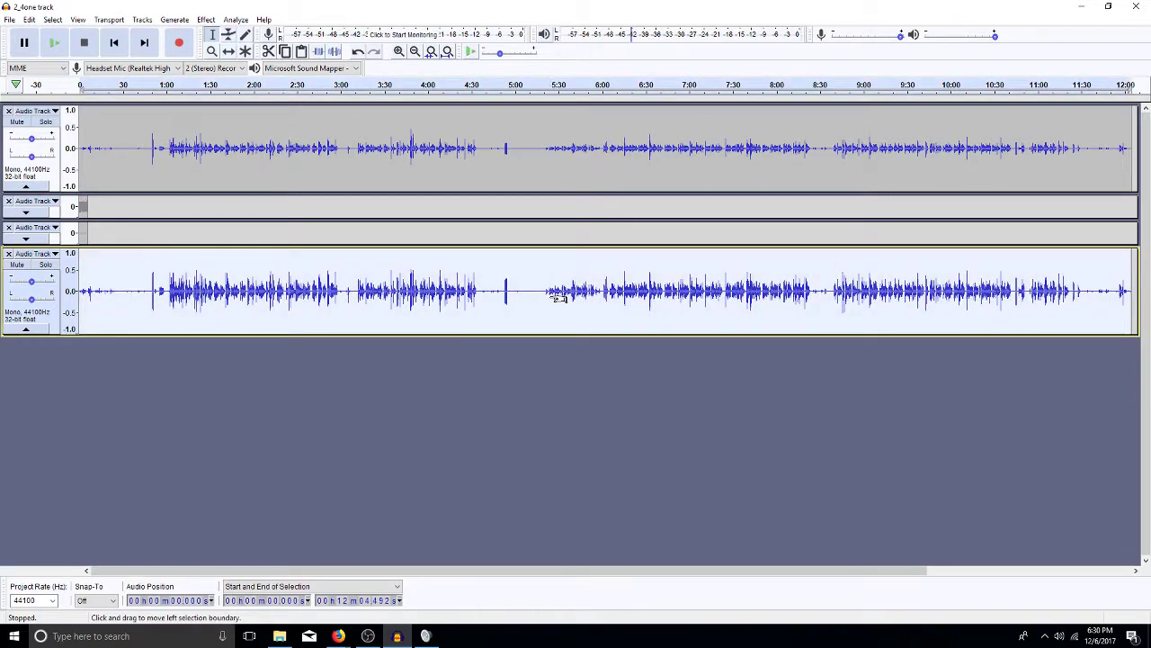
{"action": "key", "text": "alt+c"}
{"action": "key", "text": "a"}
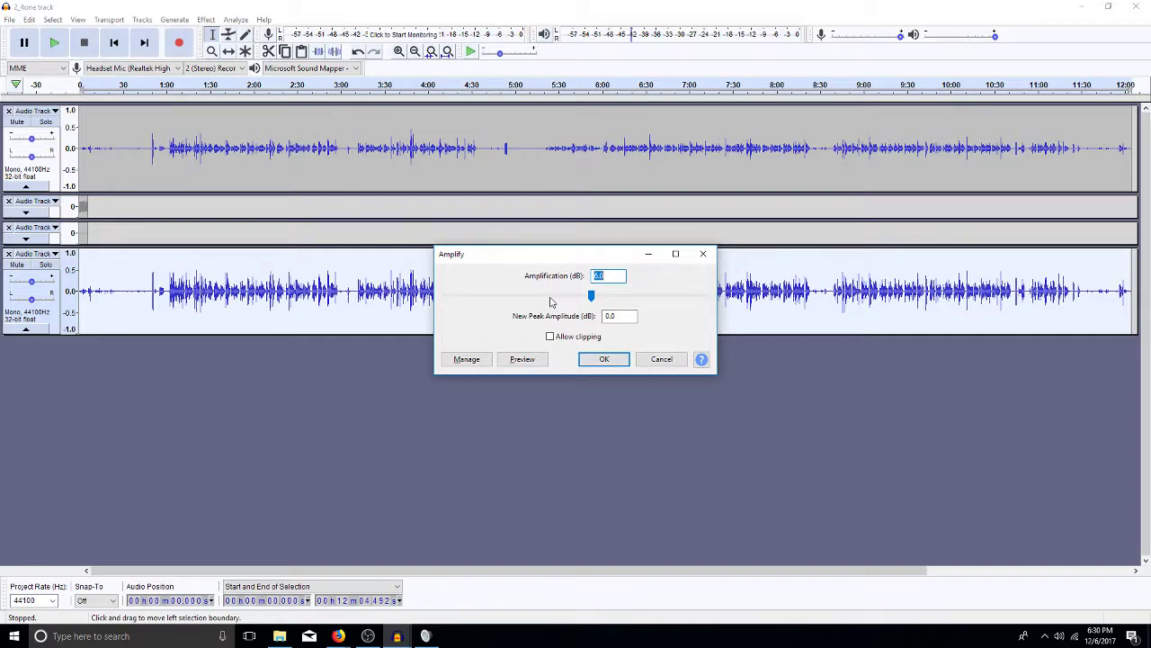
{"action": "left_click", "coordinate": [602, 359]}
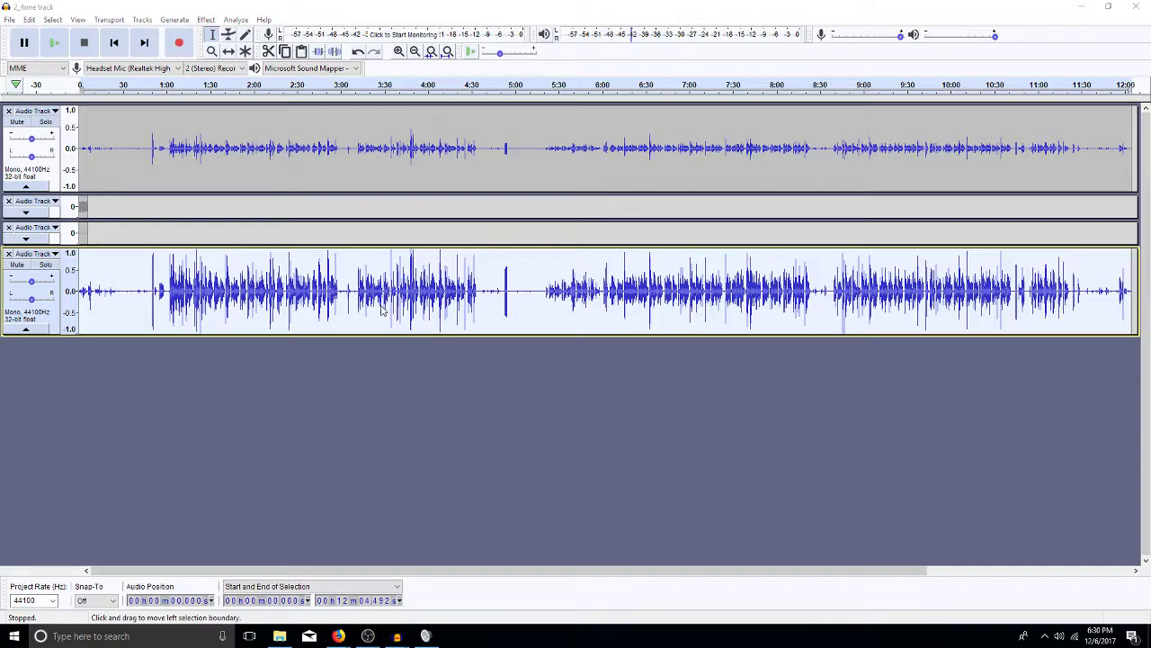
- Apply Pop Mute three times to the whole duplicated track with threshold -6 dB, mute level -2 dB, look ahead and release time 10 ms
{"action": "key", "text": "ctrl+r"}
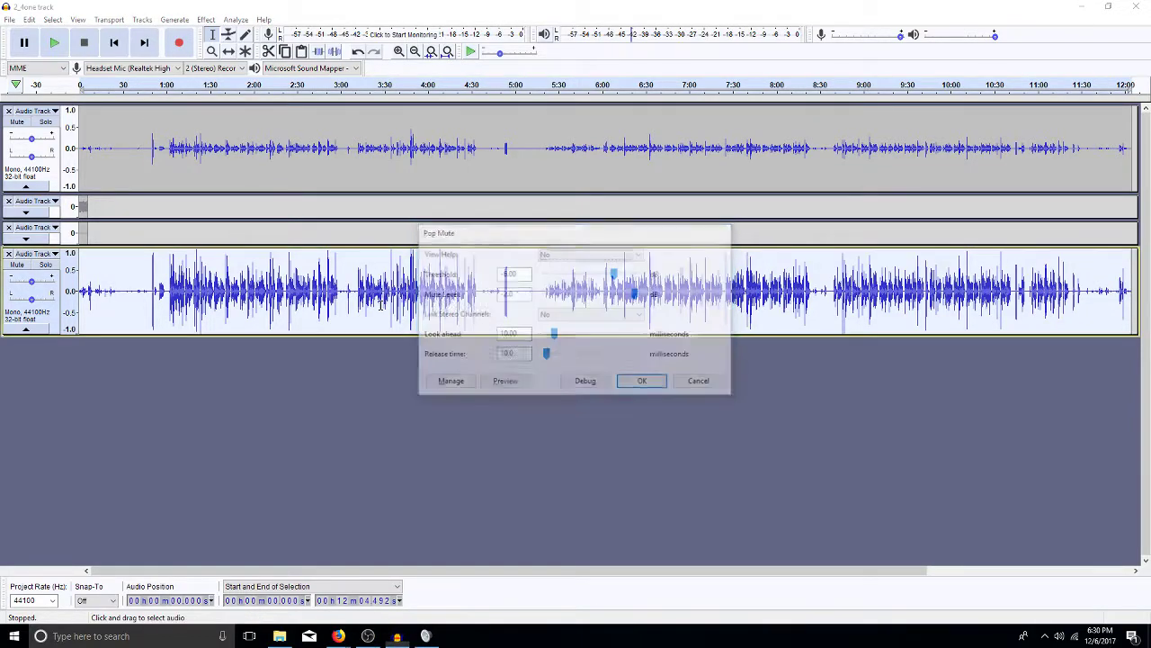
{"action": "key", "text": "Return"}
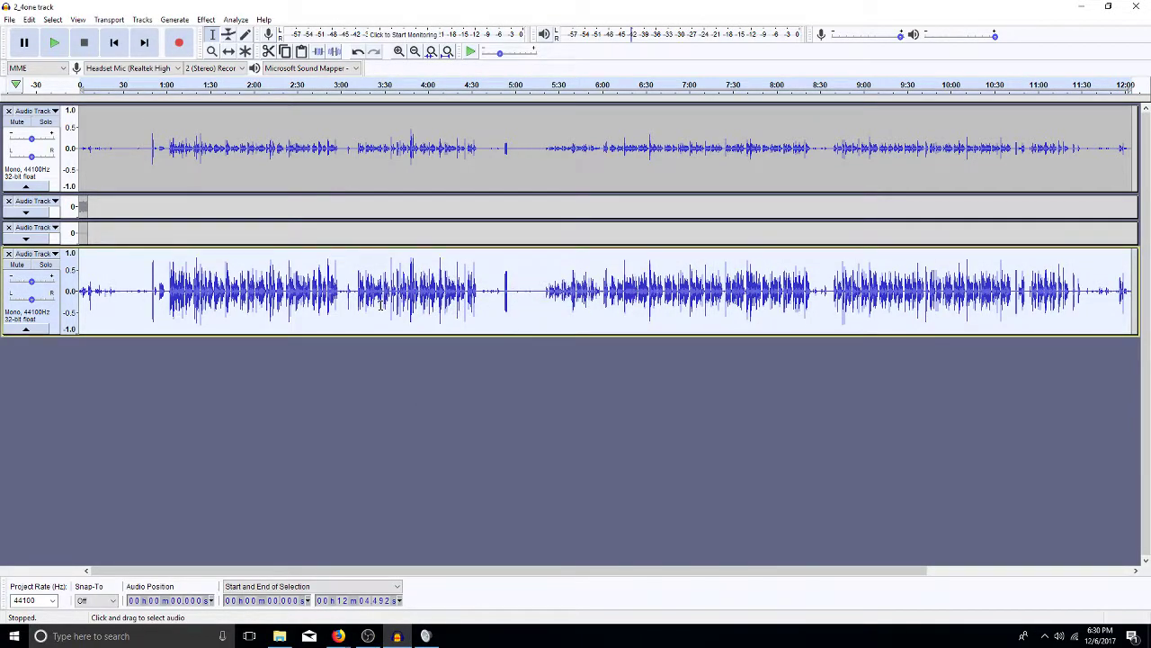
{"action": "key", "text": "ctrl+r"}
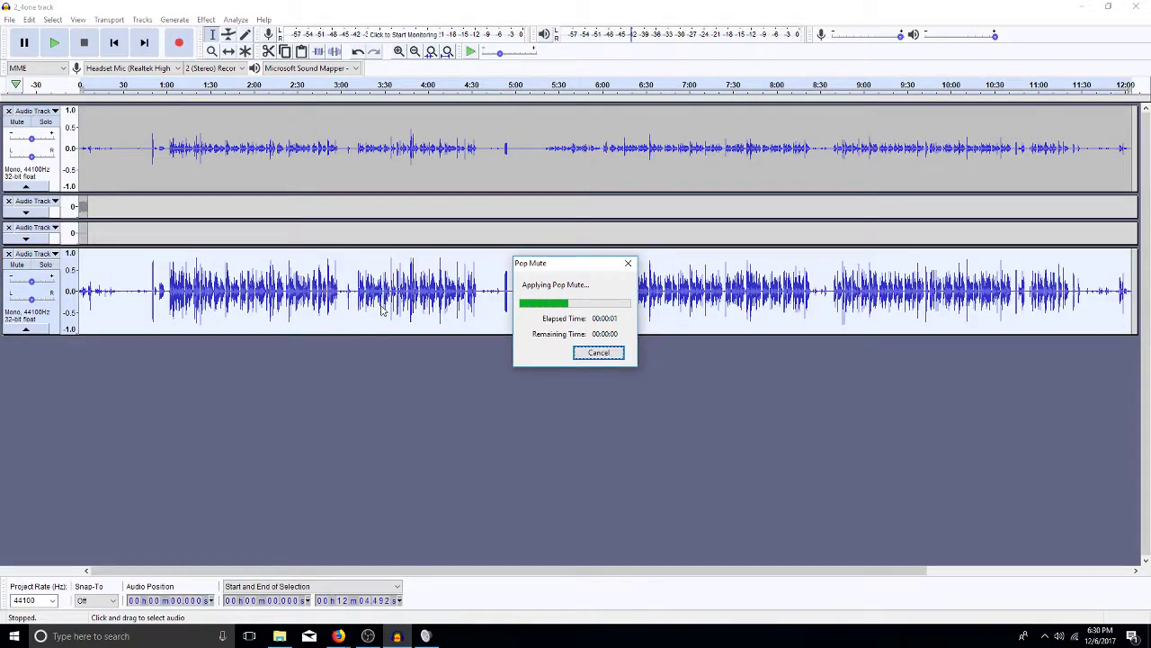
{"action": "key", "text": "ctrl+r"}
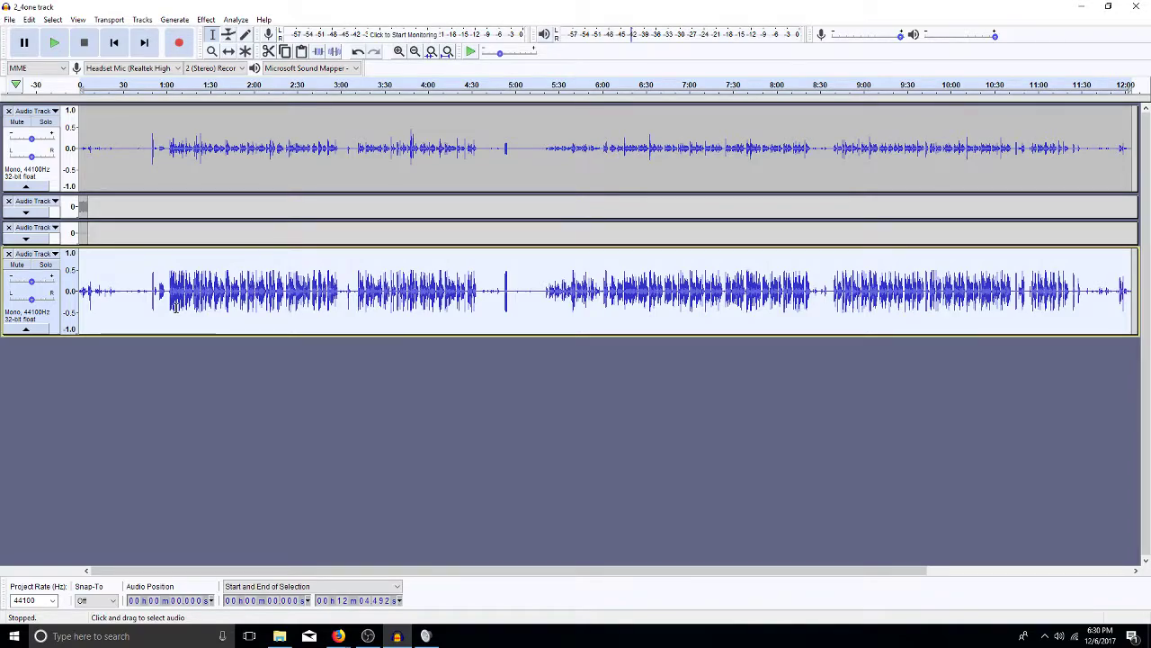
- Examine the duplicated track's waveform around 1:08 up close and return to an overview of the entire track
{"action": "left_click", "coordinate": [179, 295]}
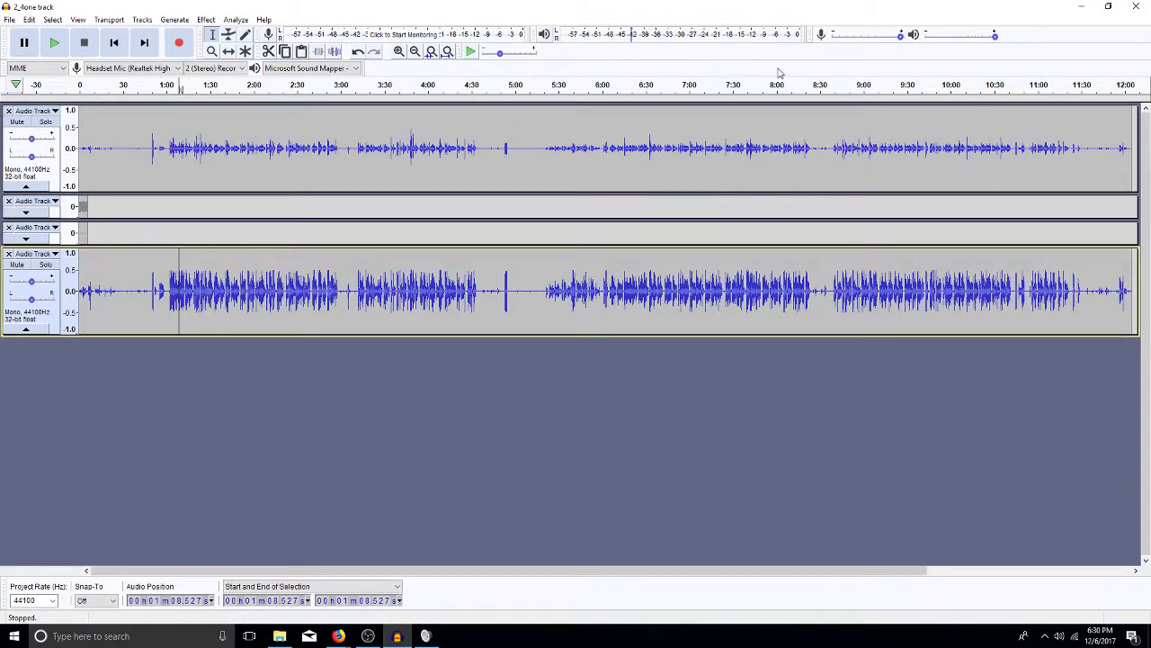
{"action": "left_click", "coordinate": [400, 52]}
{"action": "left_click", "coordinate": [401, 52]}
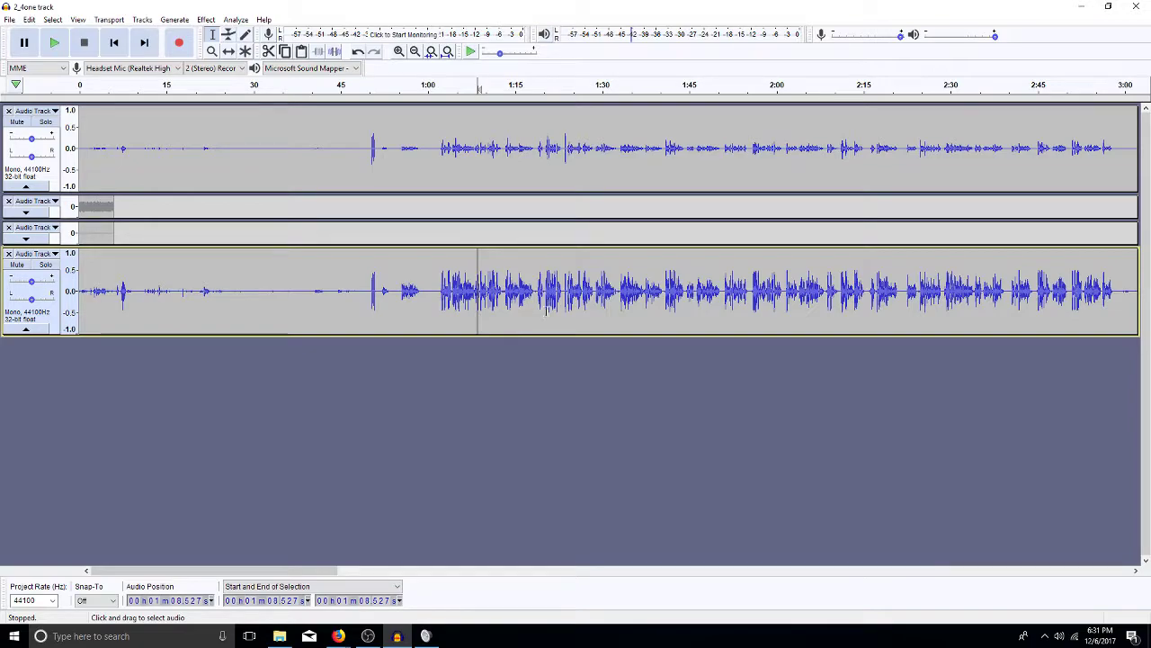
{"action": "left_click", "coordinate": [415, 52]}
{"action": "left_click", "coordinate": [415, 52]}
{"action": "left_click", "coordinate": [415, 52]}
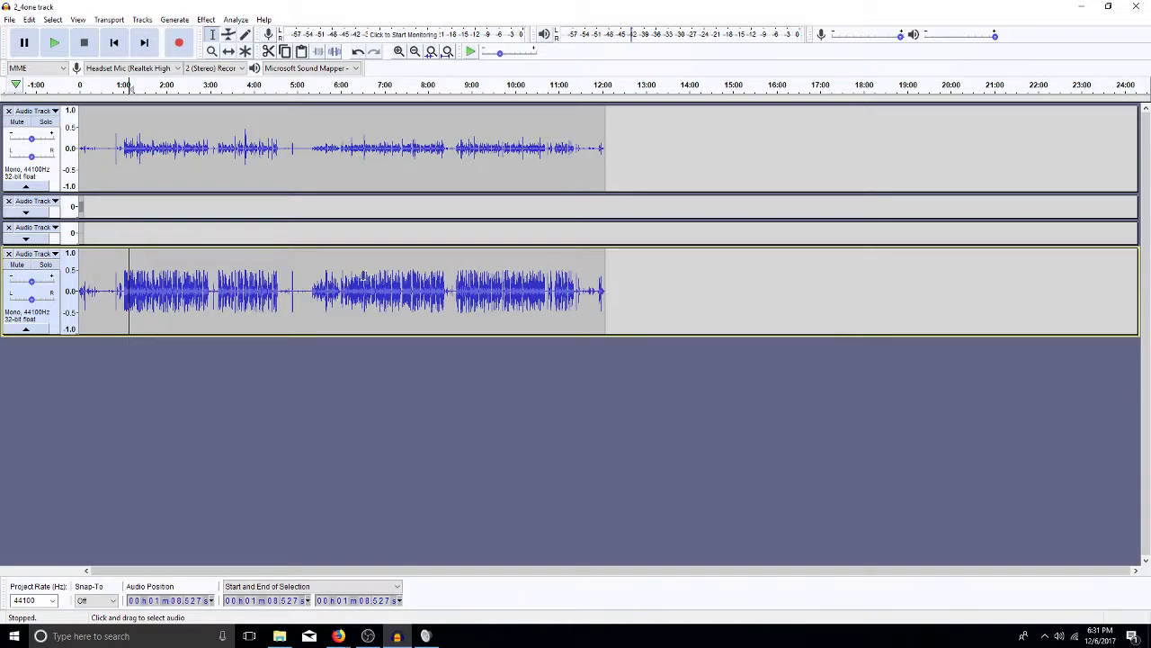
- Amplify the whole duplicated track by 3 dB and apply Pop Mute to it with a threshold of -5 dB
{"action": "double_click", "coordinate": [316, 296]}
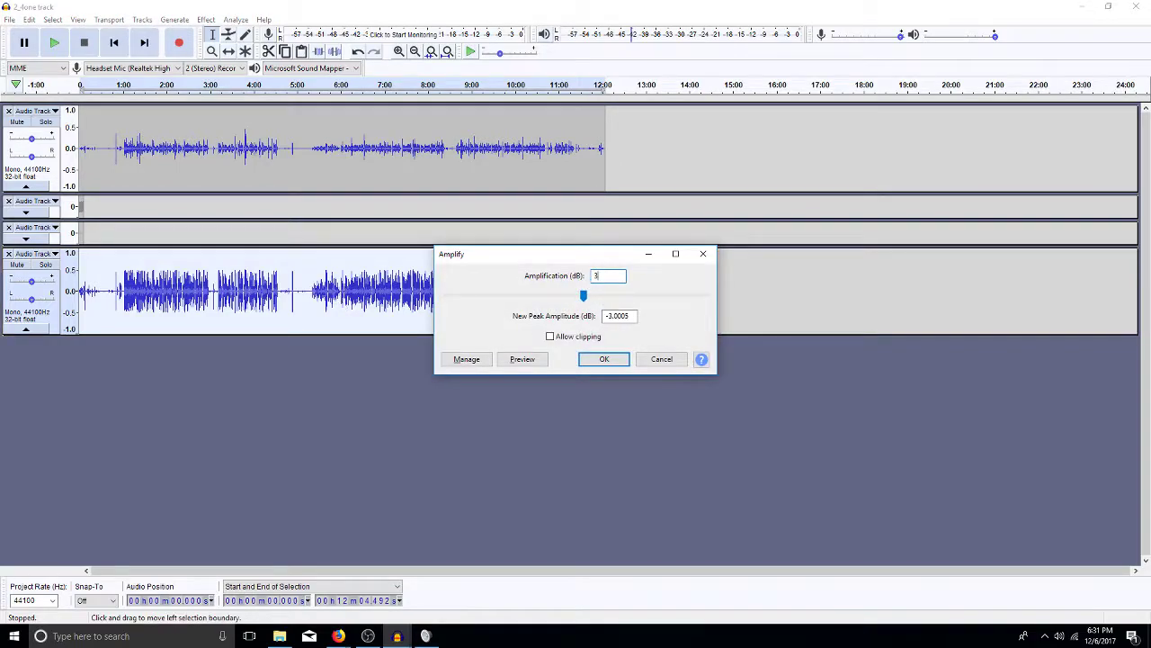
{"action": "key", "text": "Return"}
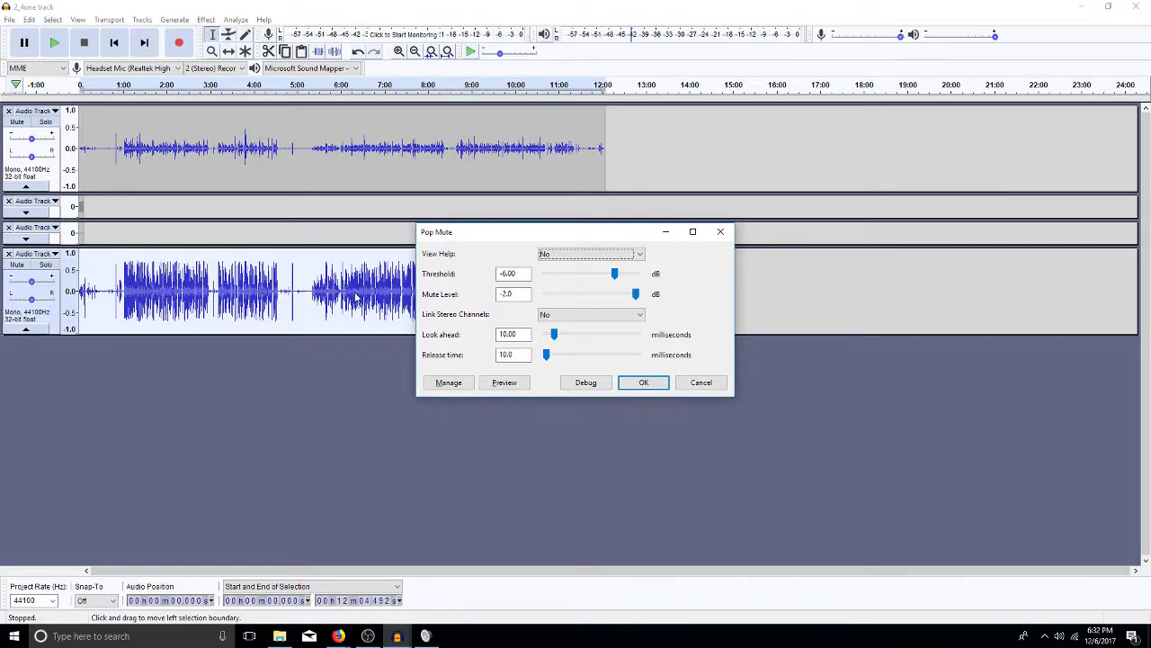
{"action": "left_click", "coordinate": [508, 273]}
{"action": "key", "text": "BackSpace"}
{"action": "type", "text": "5"}
{"action": "left_click", "coordinate": [506, 294]}
{"action": "key", "text": "Return"}
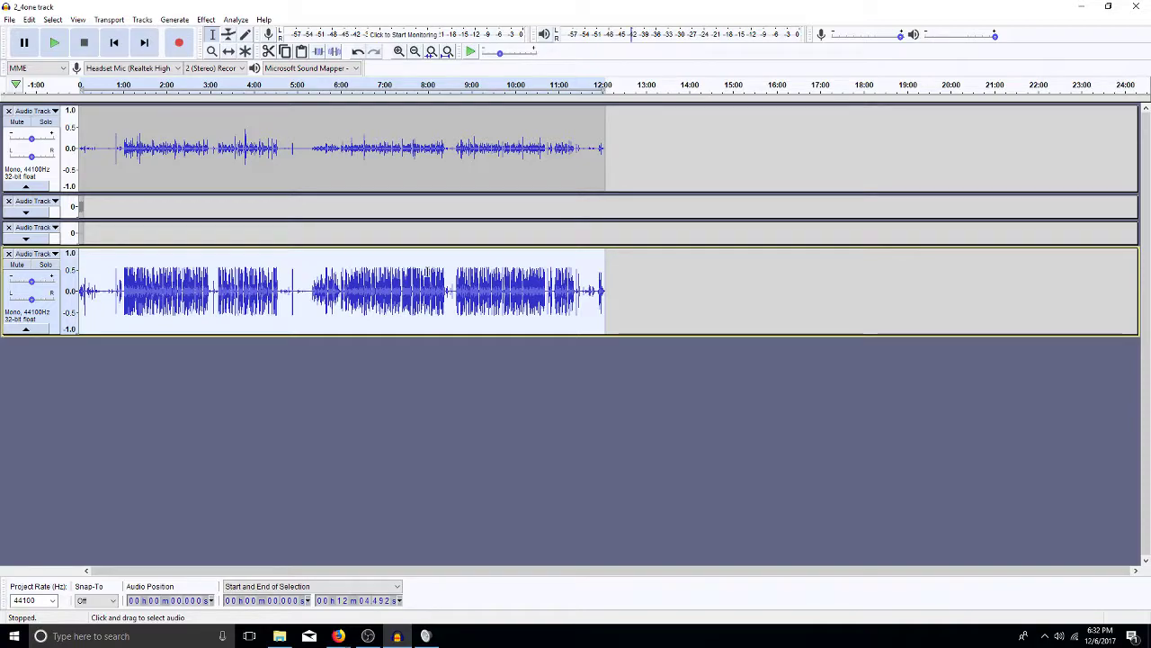
- Solo the duplicated track and play it from about 9:54 to check how it sounds
{"action": "left_click", "coordinate": [511, 281]}
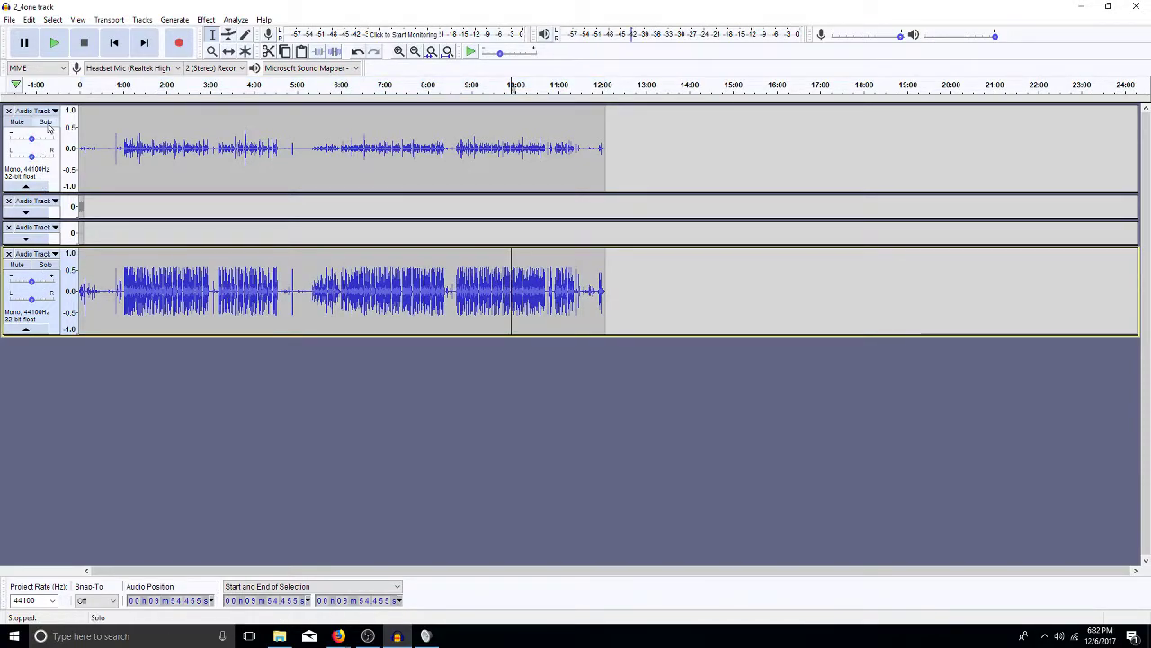
{"action": "left_click", "coordinate": [50, 266]}
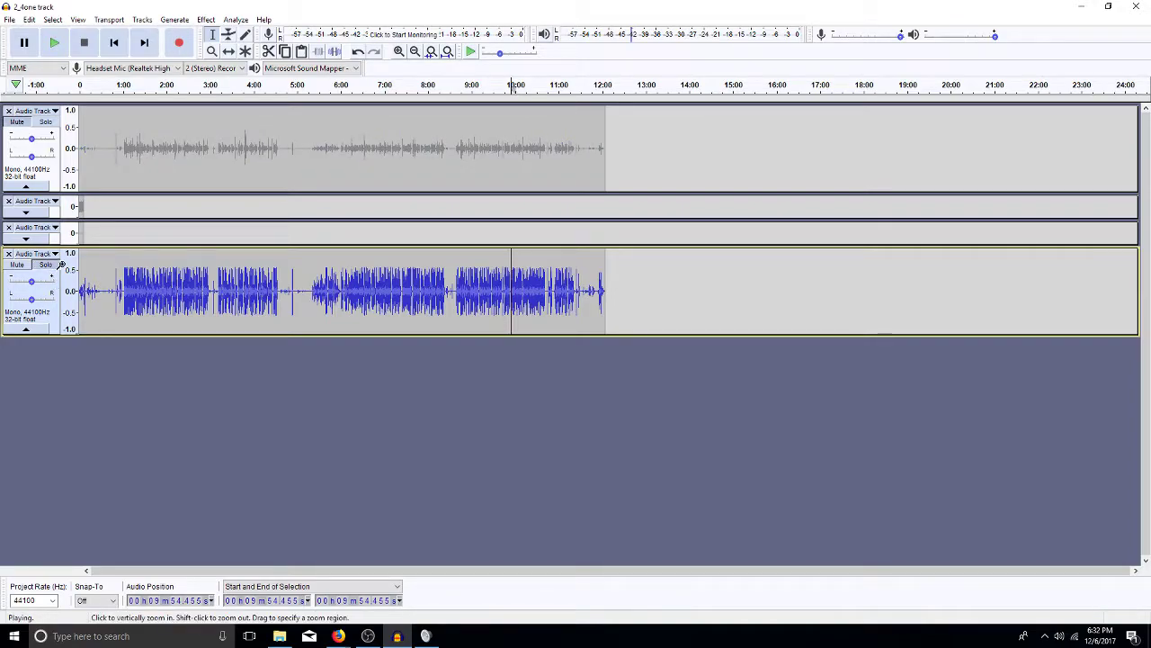
{"action": "key", "text": "space"}
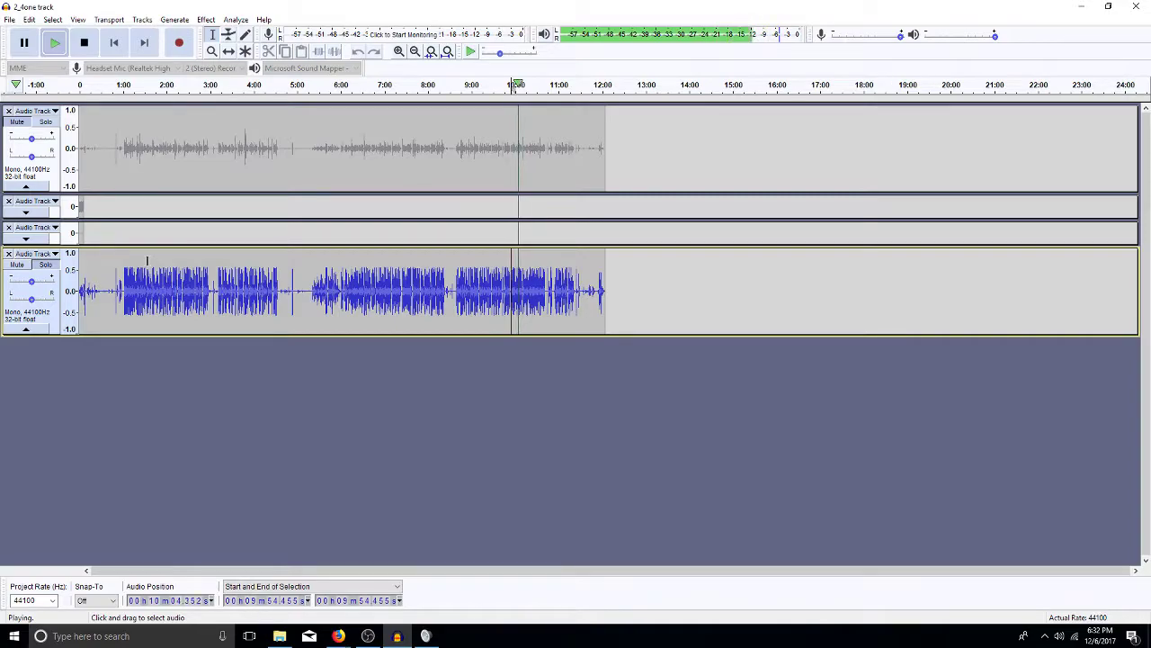
{"action": "key", "text": "space"}
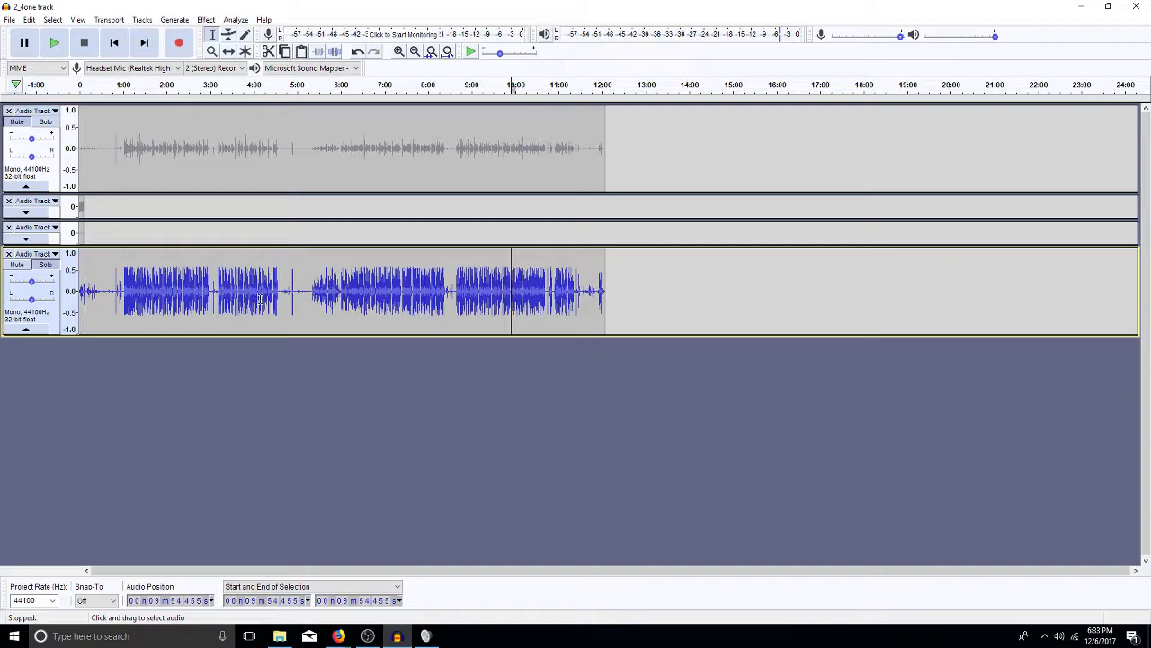
- Examine the duplicated track between about 6:01 and 8:37, playing the silent pauses near 6:42 and 7:23 to check the remaining noise
{"action": "left_click_drag", "start_coordinate": [455, 298], "coordinate": [343, 322]}
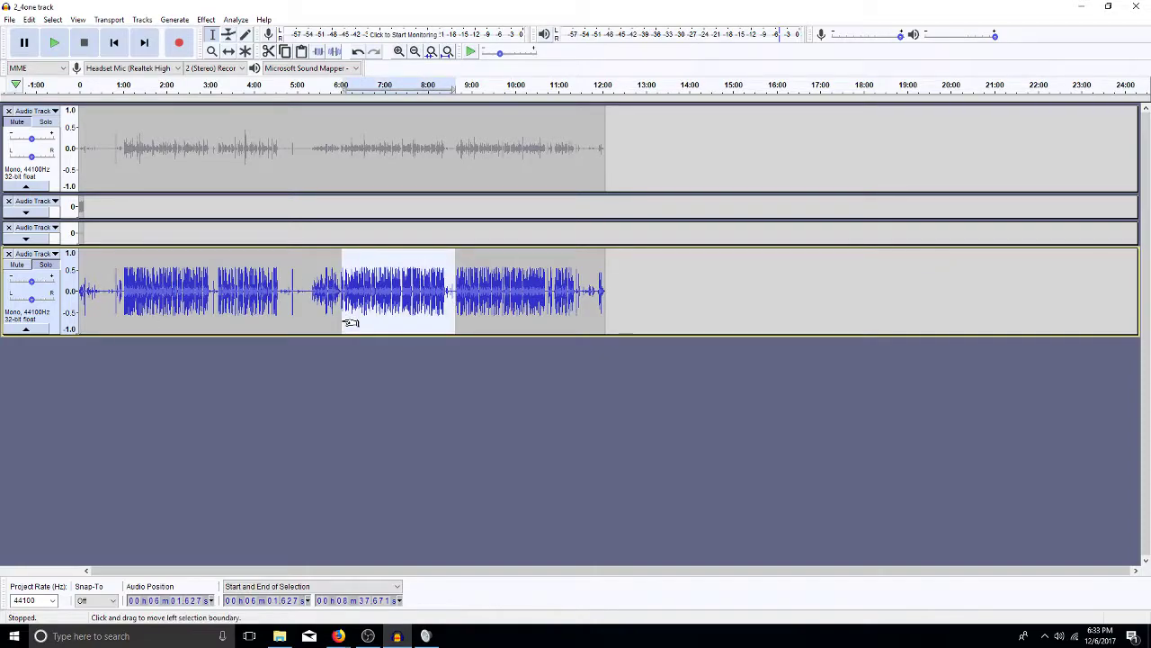
{"action": "key", "text": "ctrl+e"}
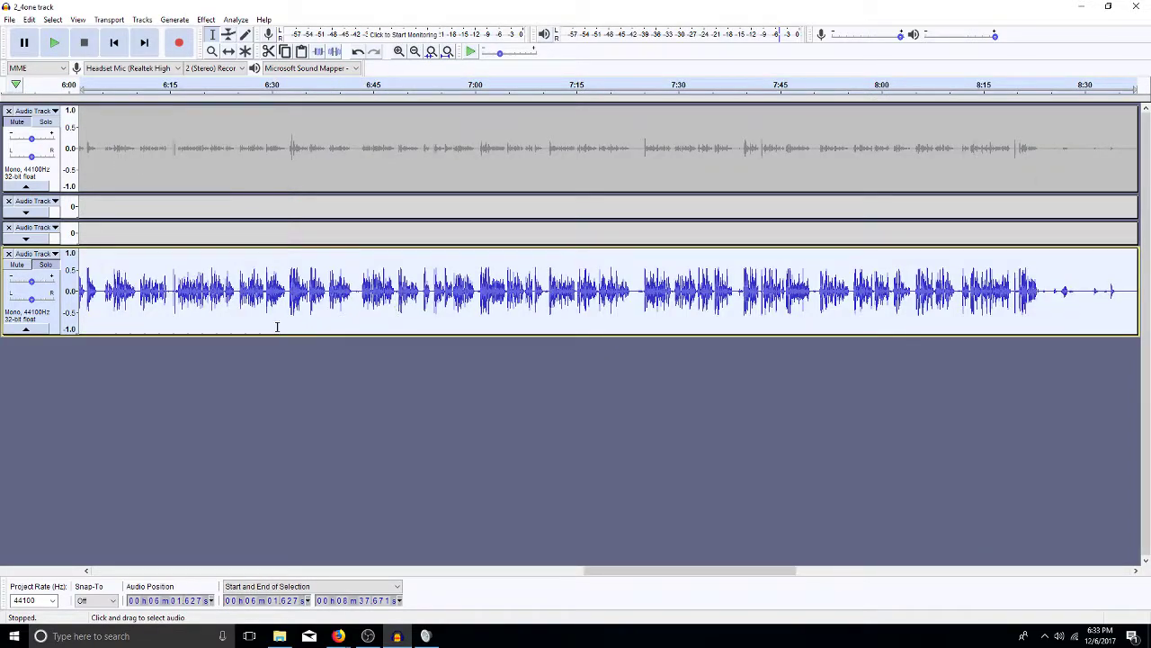
{"action": "left_click_drag", "start_coordinate": [355, 293], "coordinate": [360, 300]}
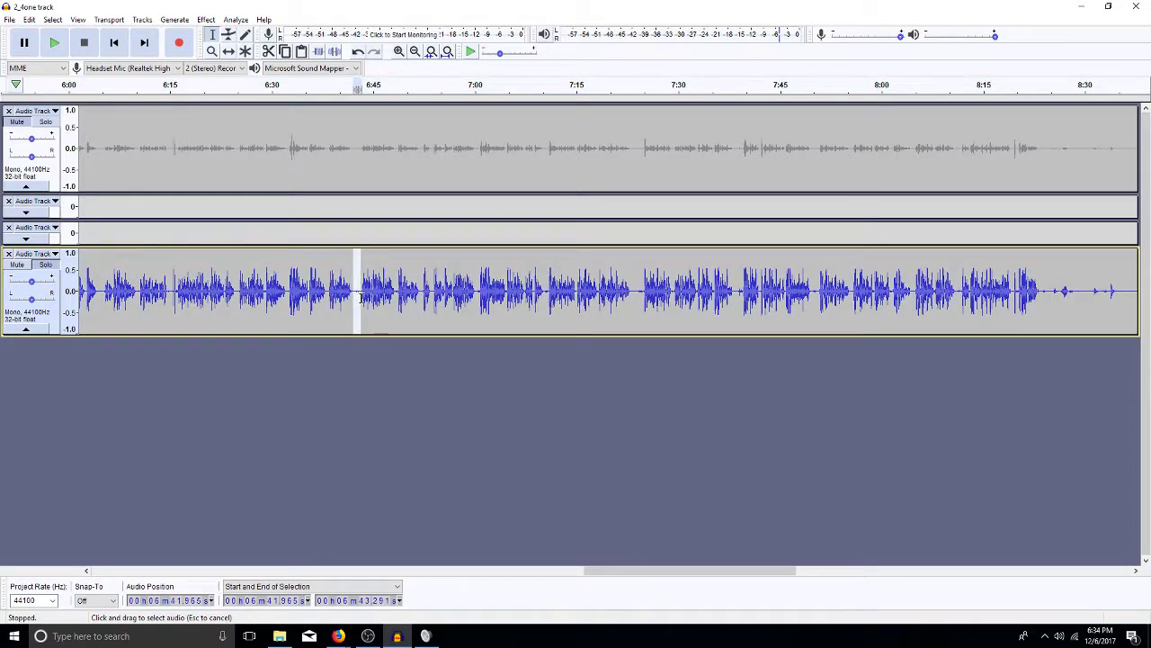
{"action": "key", "text": "space"}
{"action": "left_click", "coordinate": [359, 297]}
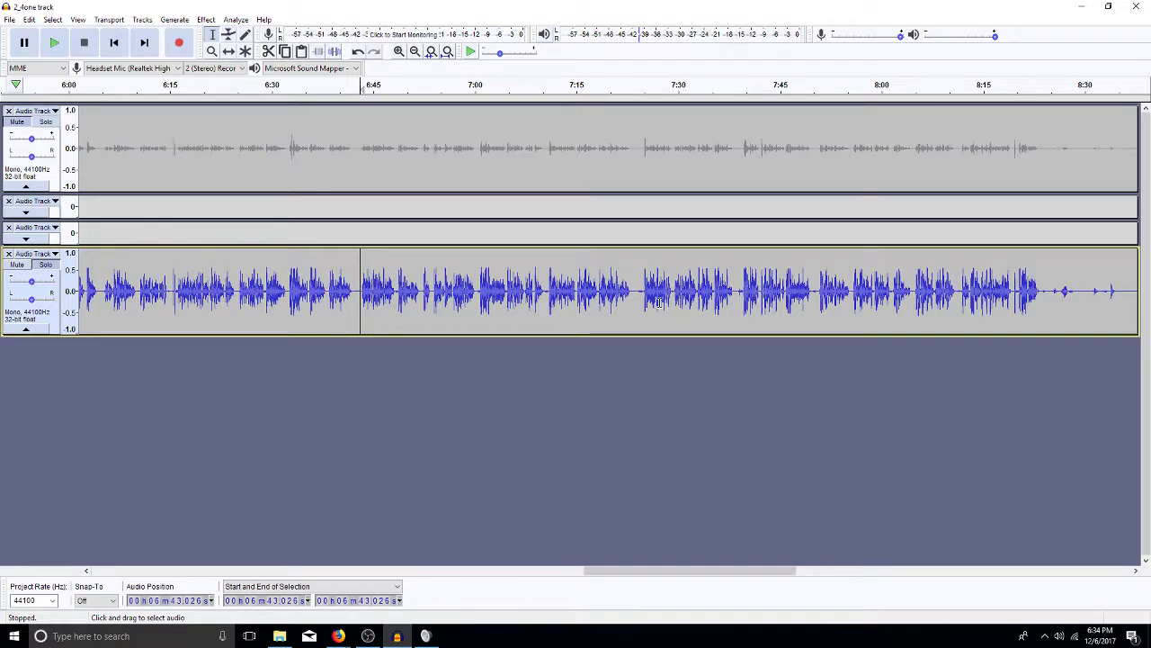
{"action": "left_click_drag", "start_coordinate": [352, 297], "coordinate": [363, 302]}
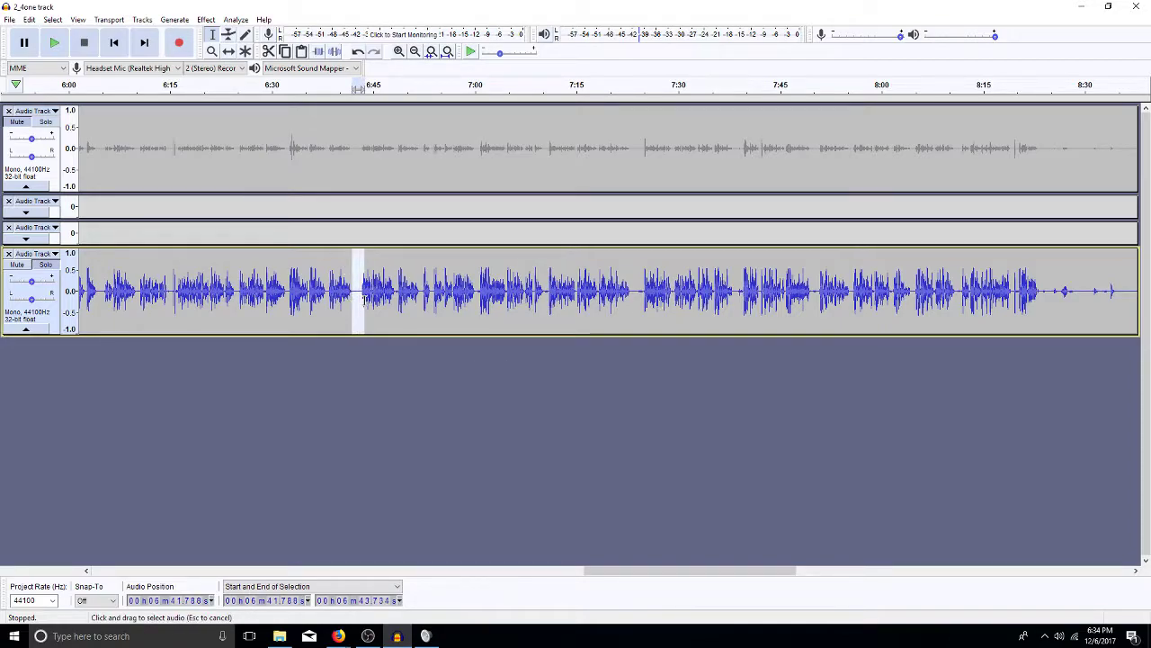
{"action": "left_click", "coordinate": [360, 301]}
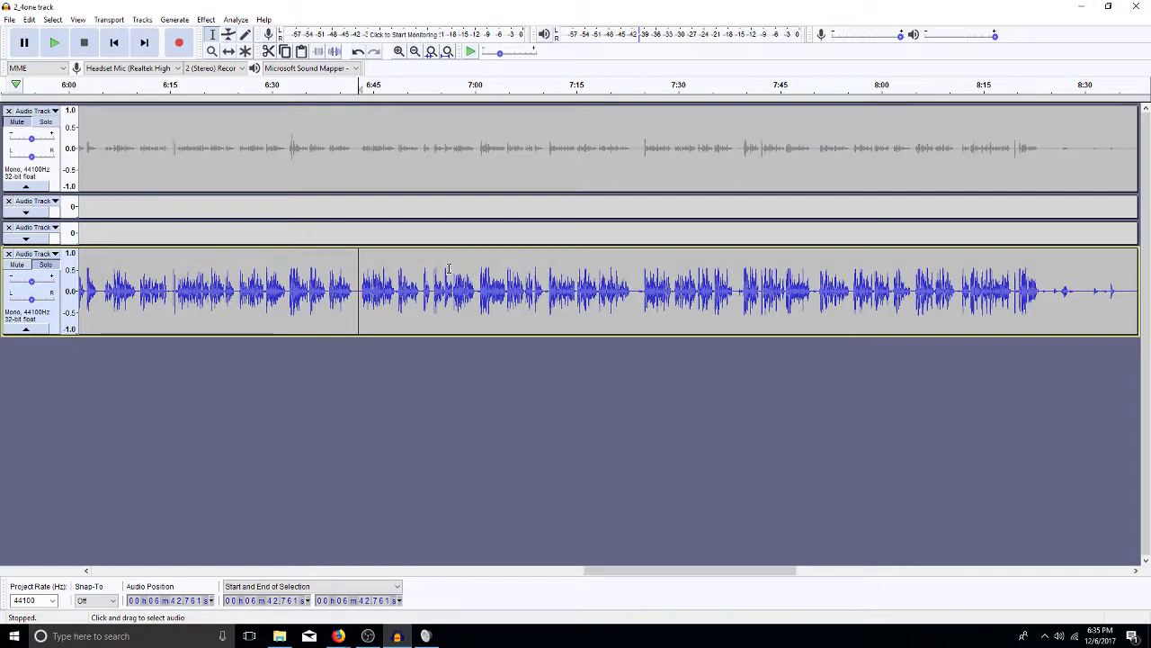
{"action": "left_click_drag", "start_coordinate": [632, 292], "coordinate": [637, 311]}
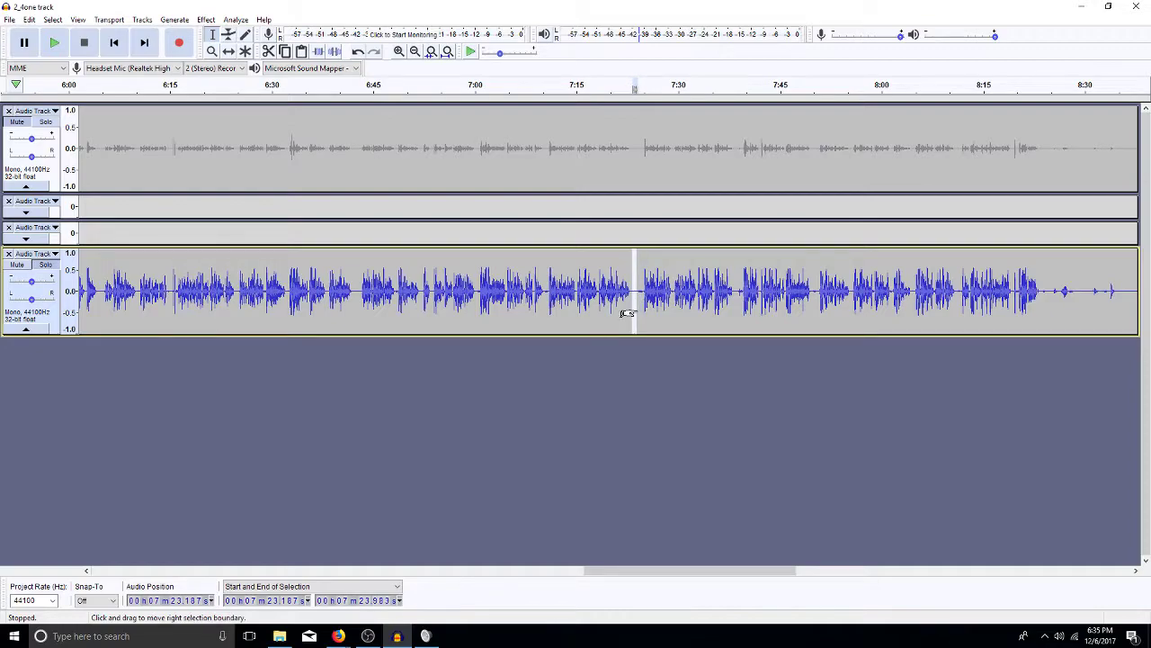
{"action": "key", "text": "space"}
- Play the two isolated spikes in the duplicated track near 6:15.5 at close zoom, starting just before them
{"action": "left_click", "coordinate": [194, 295]}
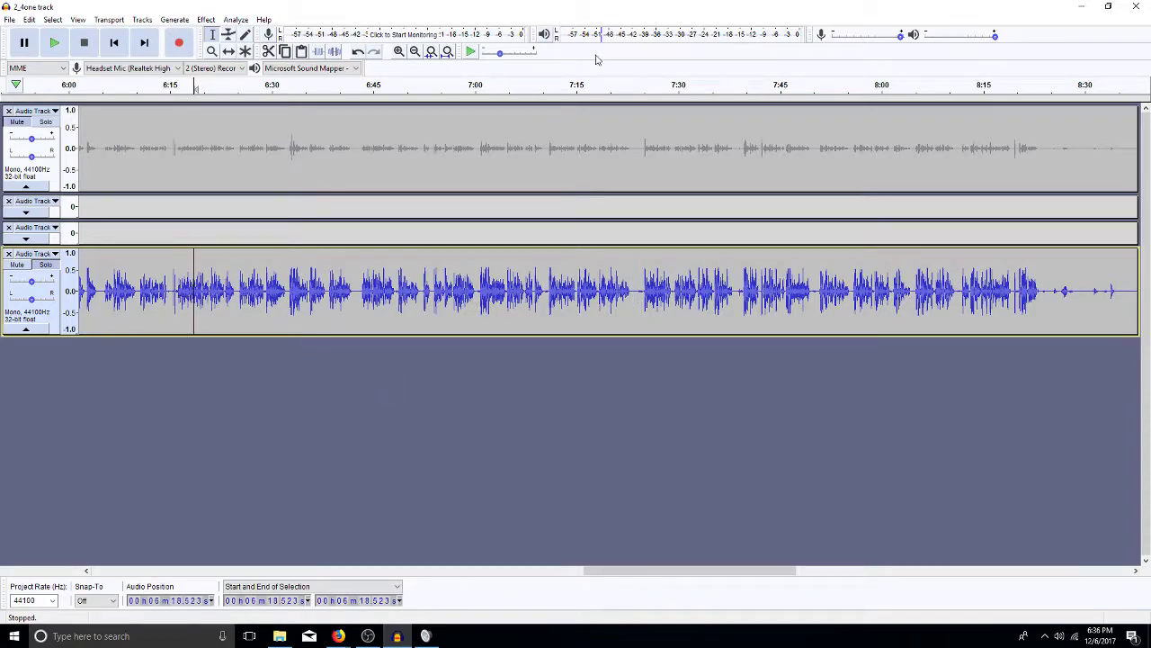
{"action": "left_click", "coordinate": [399, 52]}
{"action": "left_click", "coordinate": [399, 51]}
{"action": "left_click", "coordinate": [399, 51]}
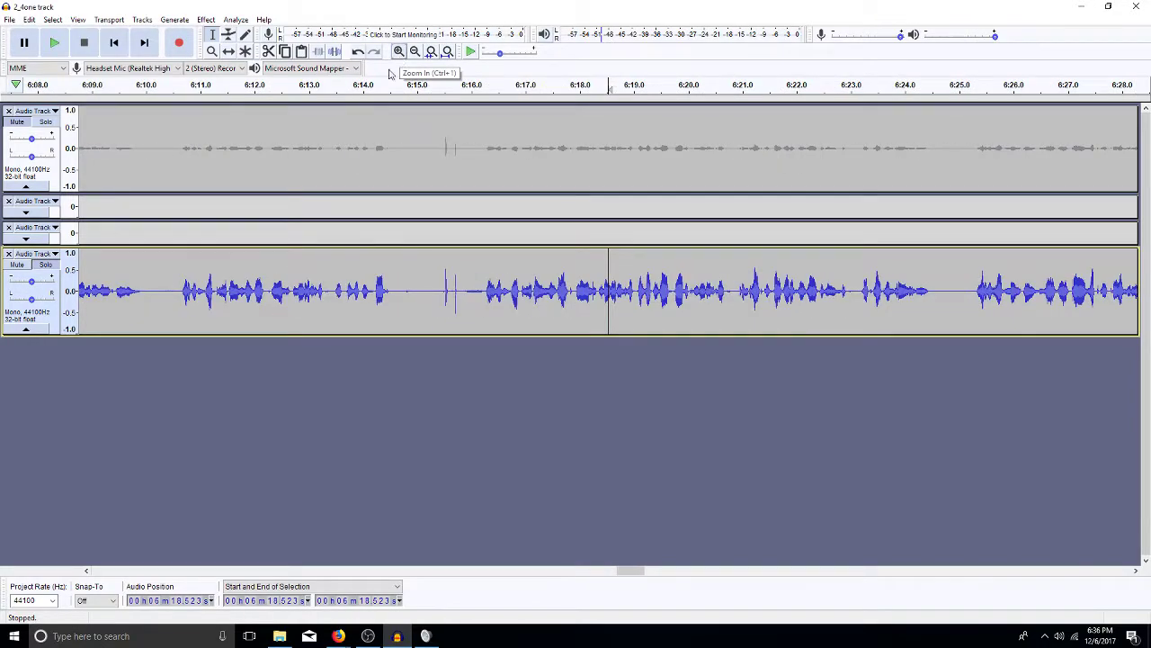
{"action": "left_click", "coordinate": [449, 306]}
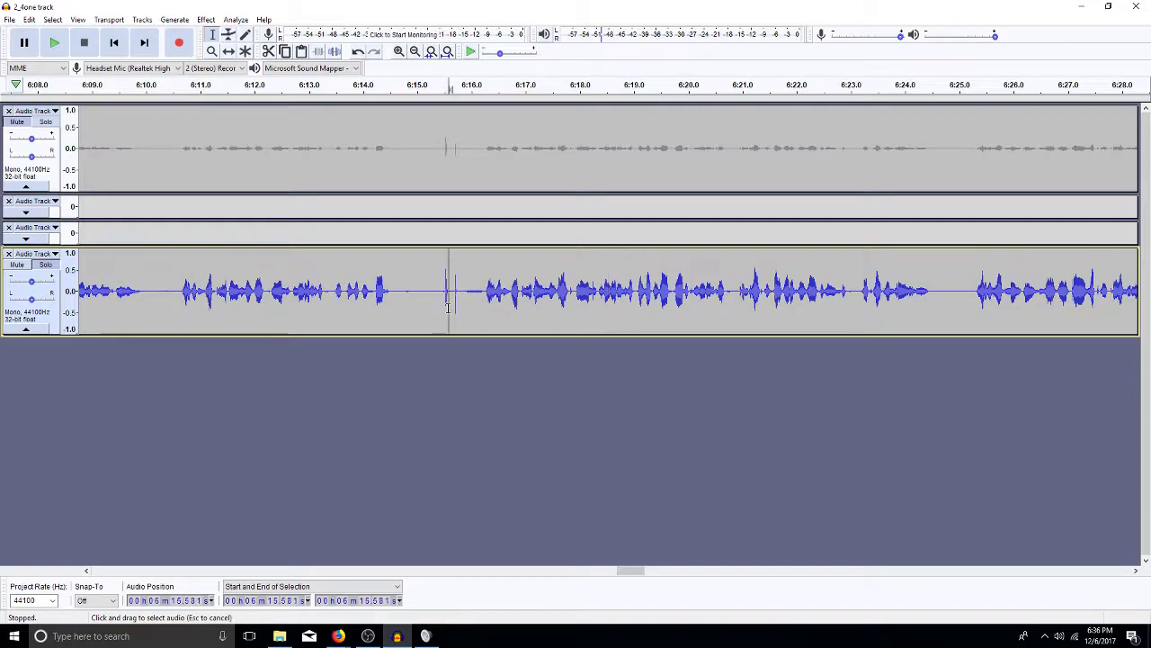
{"action": "left_click", "coordinate": [442, 305]}
{"action": "key", "text": "space"}
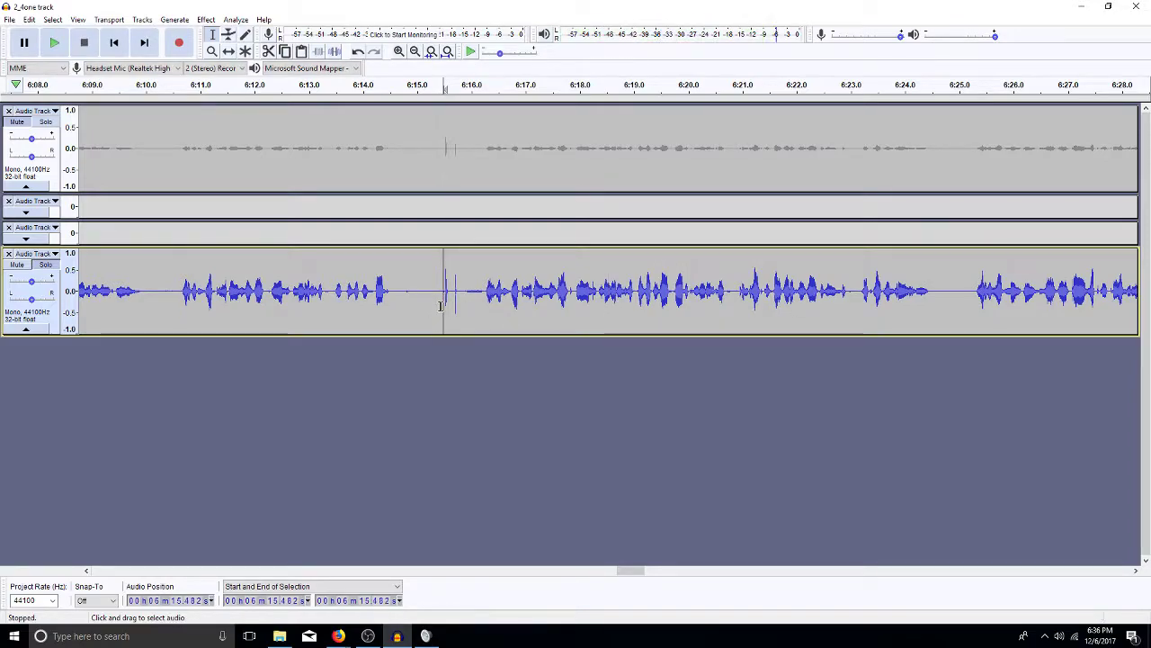
{"action": "left_click", "coordinate": [410, 311]}
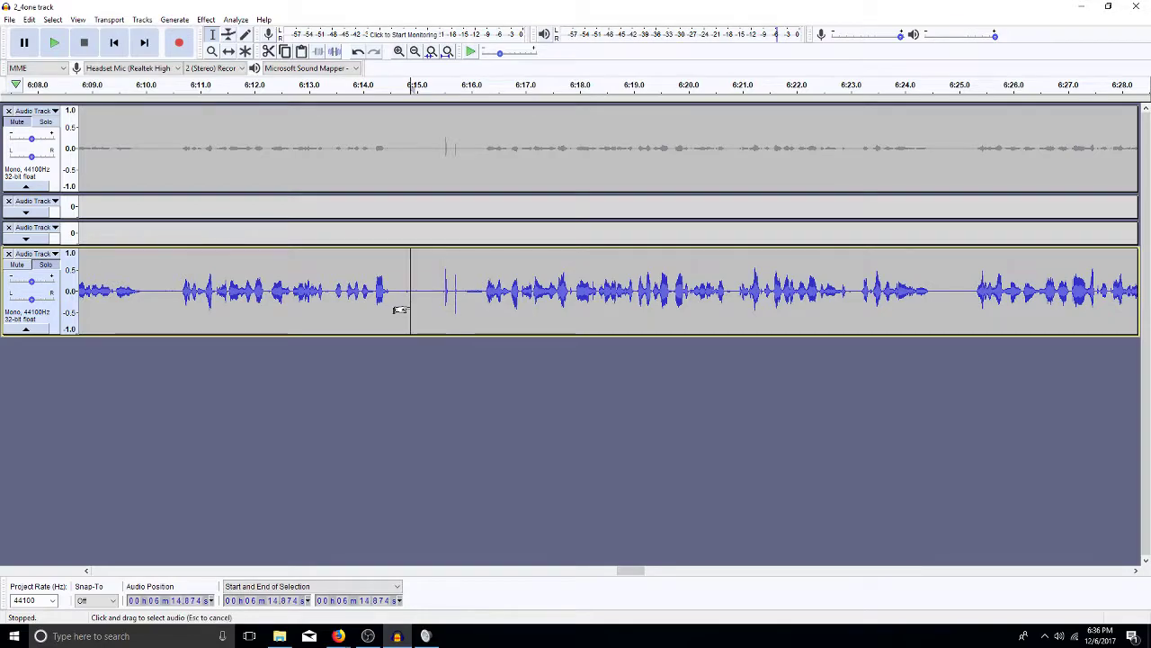
{"action": "key", "text": "space"}
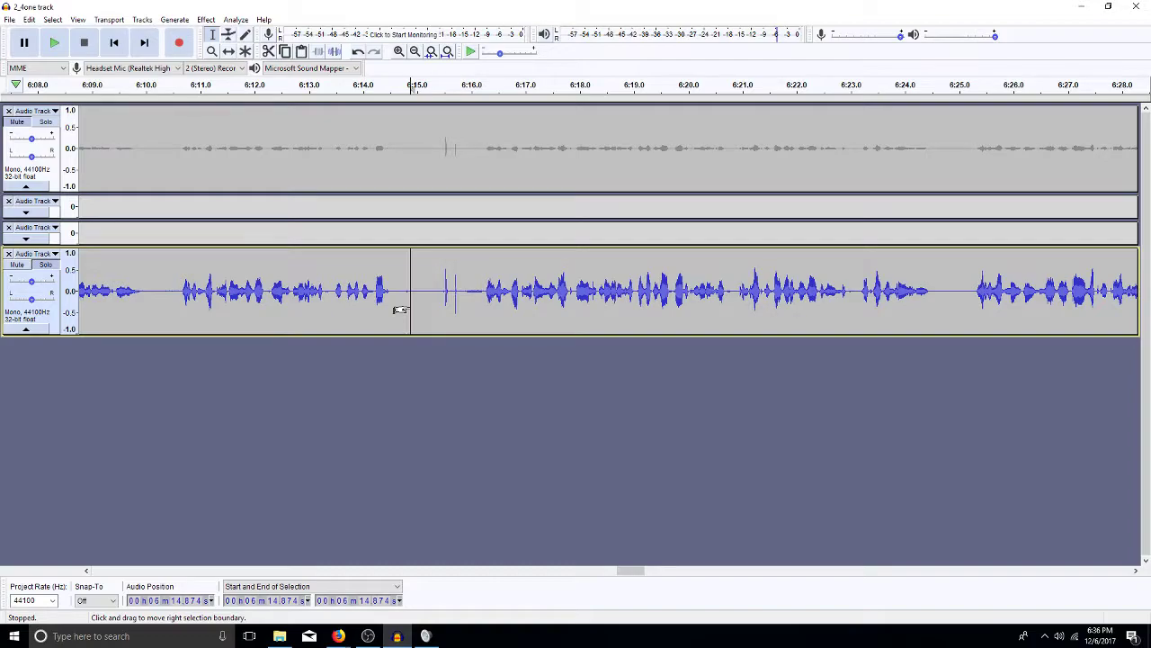
- Inspect the two spikes between about 6:15.3 and 6:15.9 and compare them with the quiet gap near 6:14.6
{"action": "left_click_drag", "start_coordinate": [451, 309], "coordinate": [437, 309]}
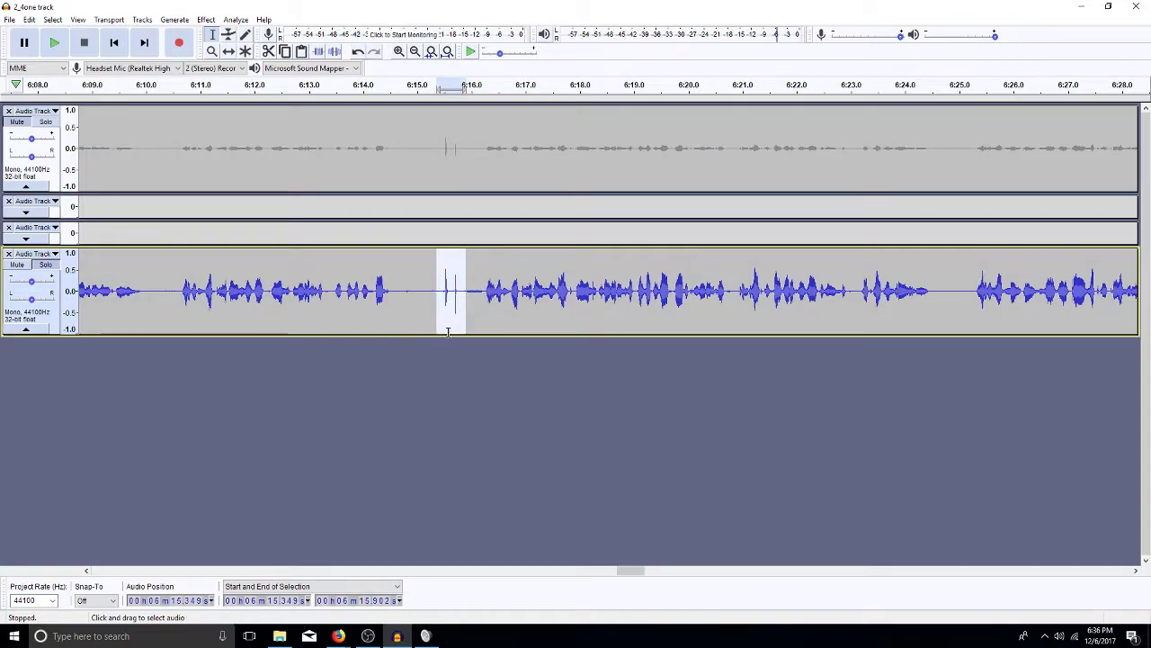
{"action": "left_click", "coordinate": [480, 308]}
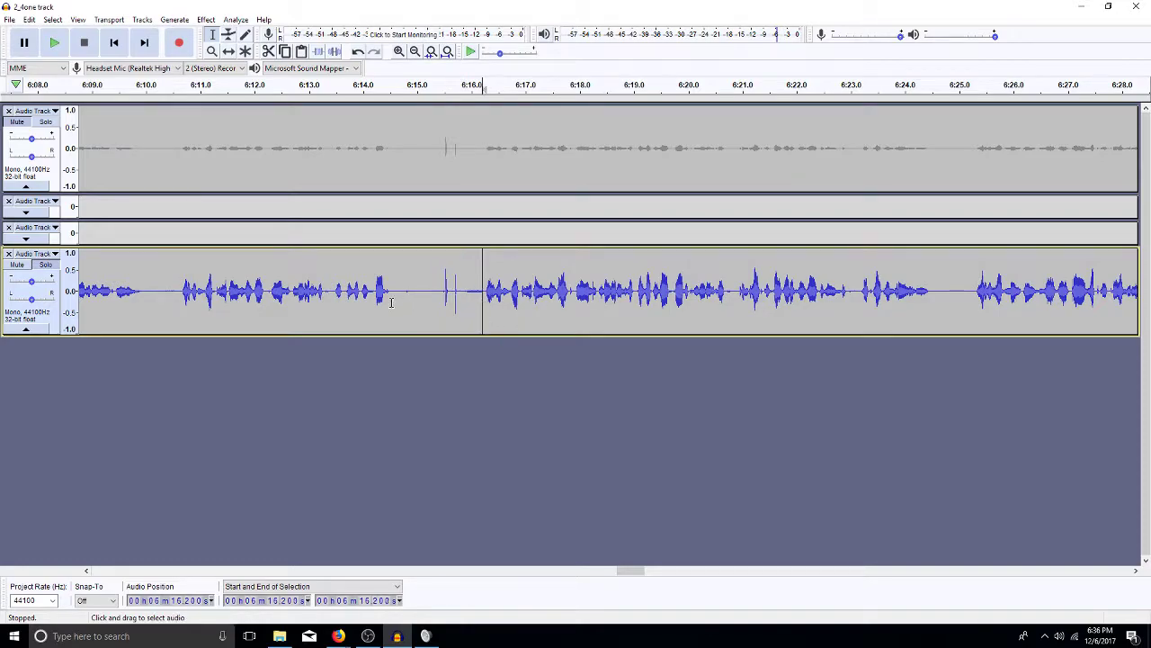
{"action": "left_click_drag", "start_coordinate": [394, 309], "coordinate": [408, 308]}
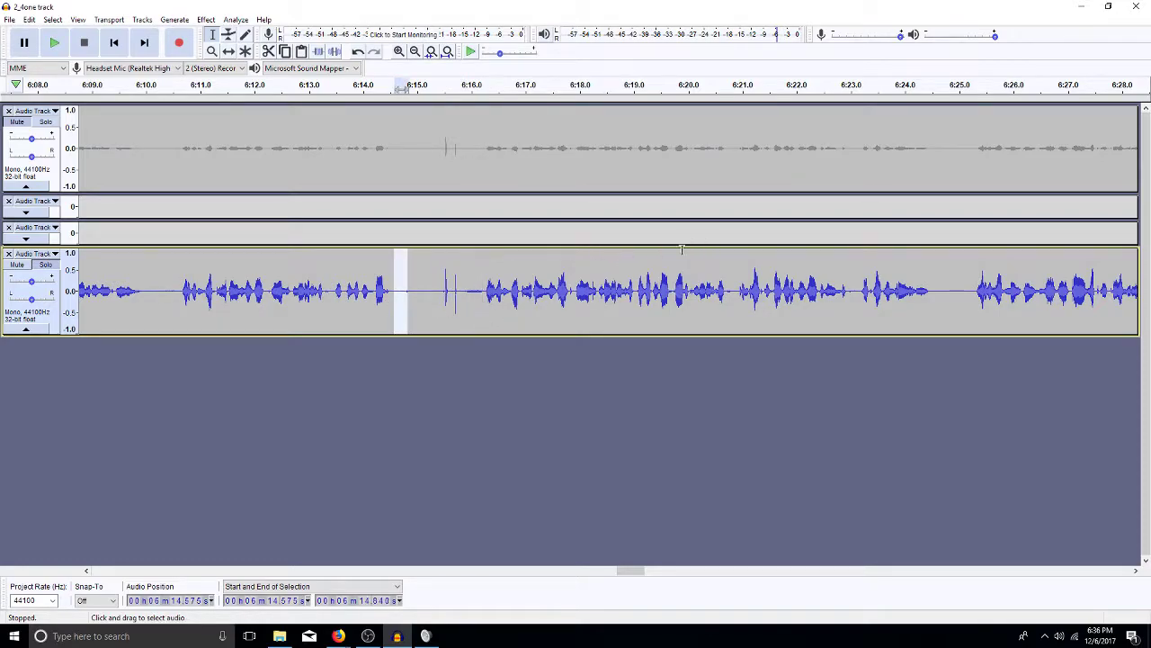
{"action": "left_click", "coordinate": [460, 290]}
{"action": "left_click_drag", "start_coordinate": [468, 306], "coordinate": [455, 306]}
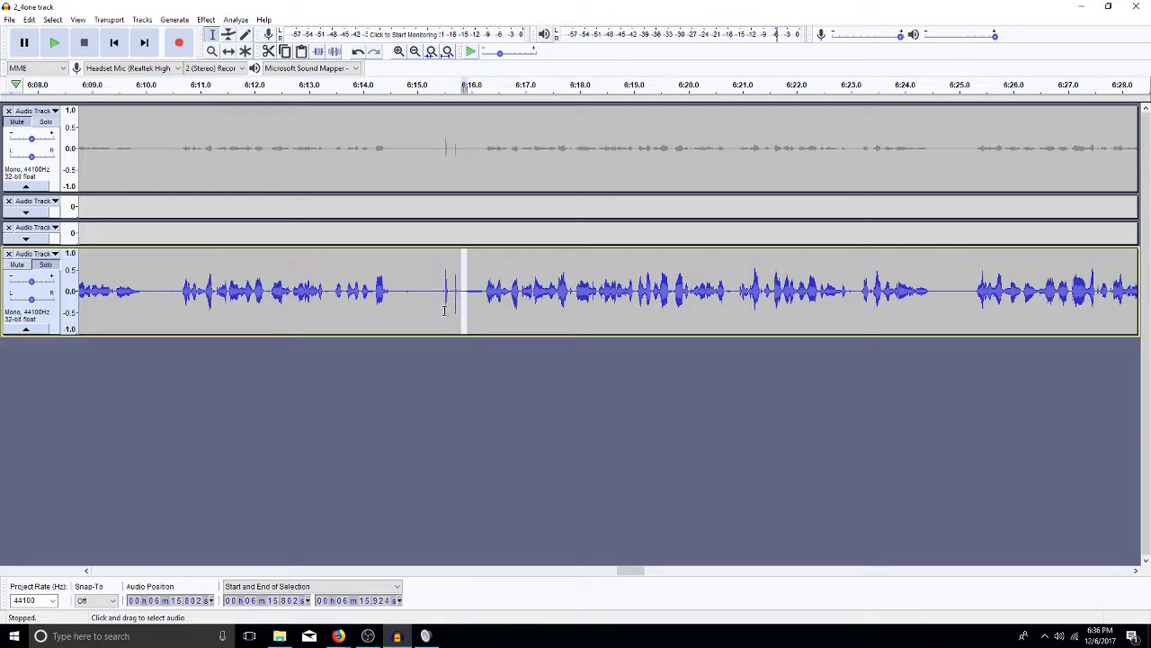
{"action": "left_click", "coordinate": [444, 291]}
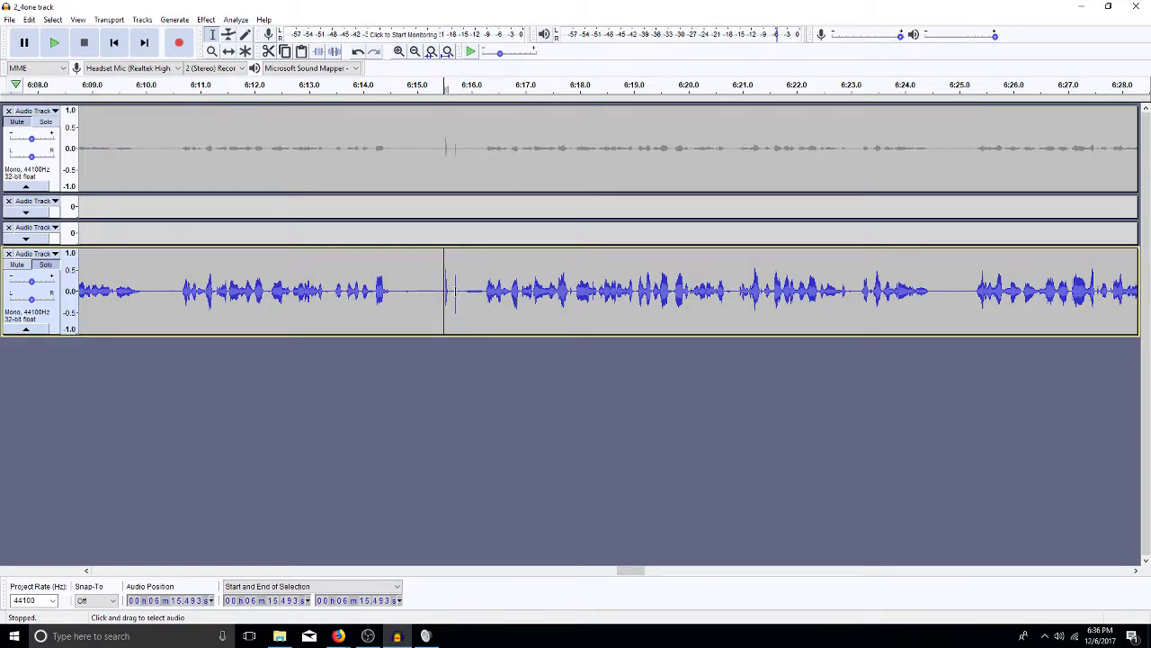
- Find the double spikes near 6:15.5 and 7:42.4 in the duplicated track and select the stretch around each one
{"action": "left_click", "coordinate": [547, 291]}
{"action": "left_click_drag", "start_coordinate": [467, 310], "coordinate": [428, 317]}
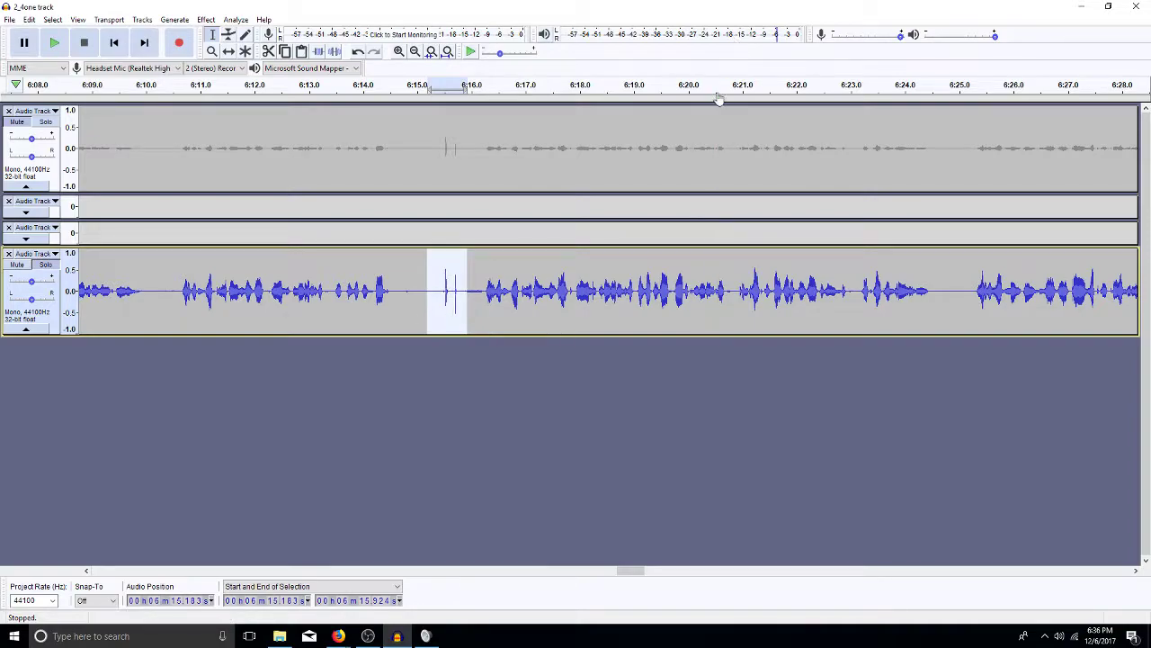
{"action": "left_click", "coordinate": [720, 571]}
{"action": "left_click", "coordinate": [720, 570]}
{"action": "left_click", "coordinate": [720, 570]}
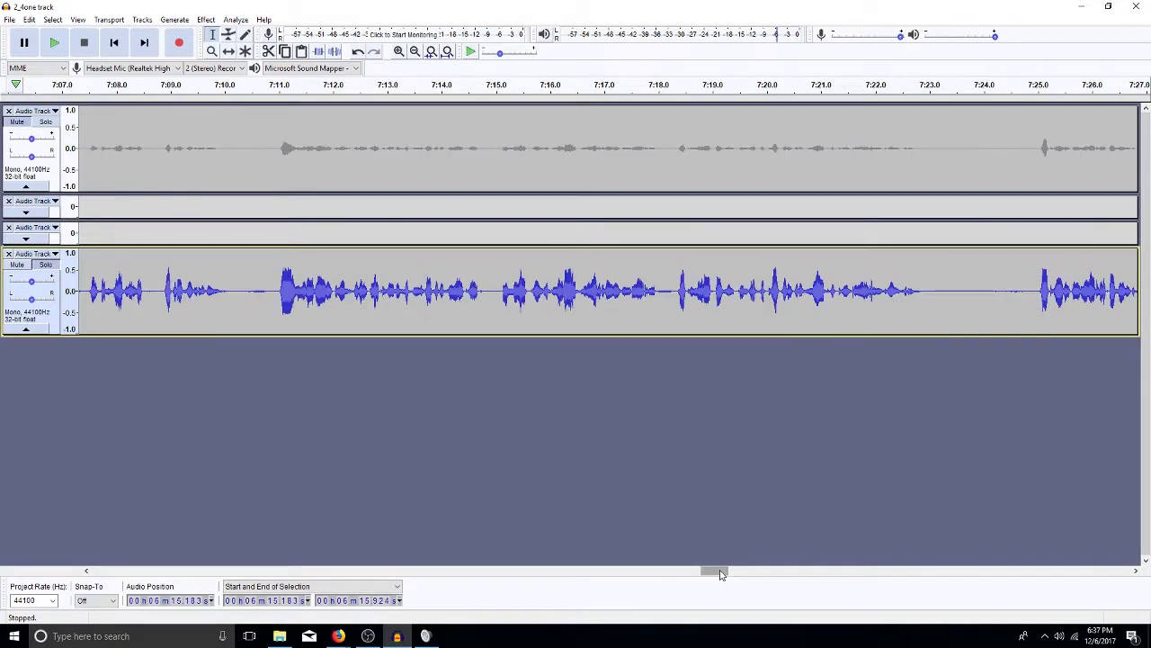
{"action": "left_click", "coordinate": [797, 571]}
{"action": "left_click", "coordinate": [797, 570]}
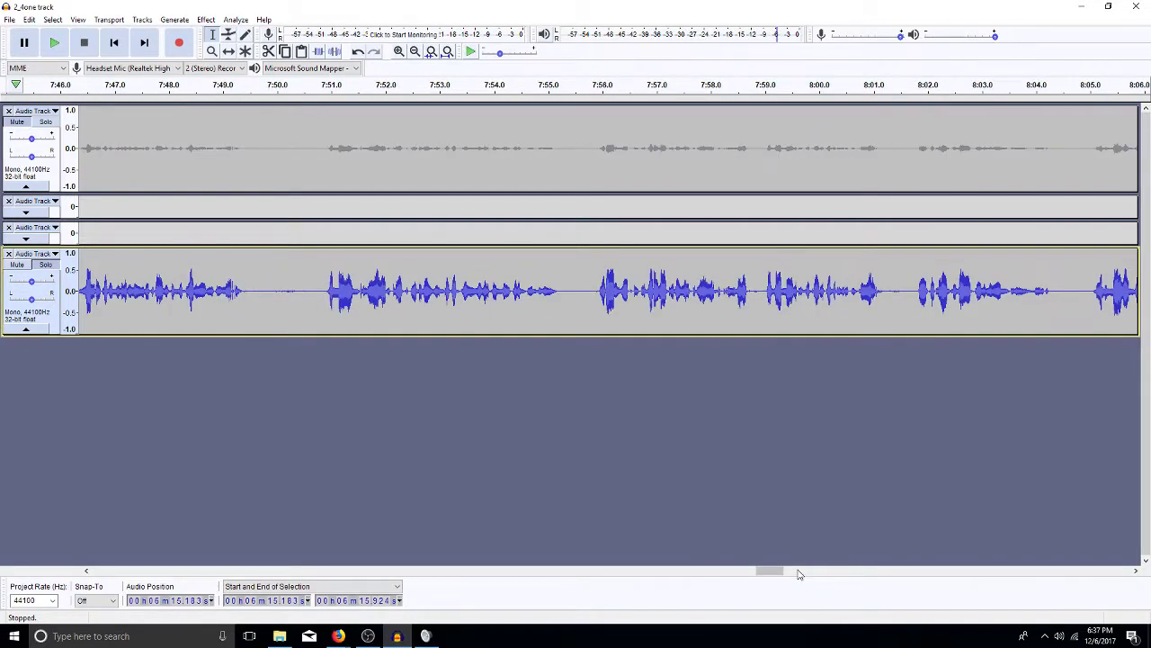
{"action": "left_click", "coordinate": [510, 571]}
{"action": "left_click_drag", "start_coordinate": [941, 270], "coordinate": [875, 326]}
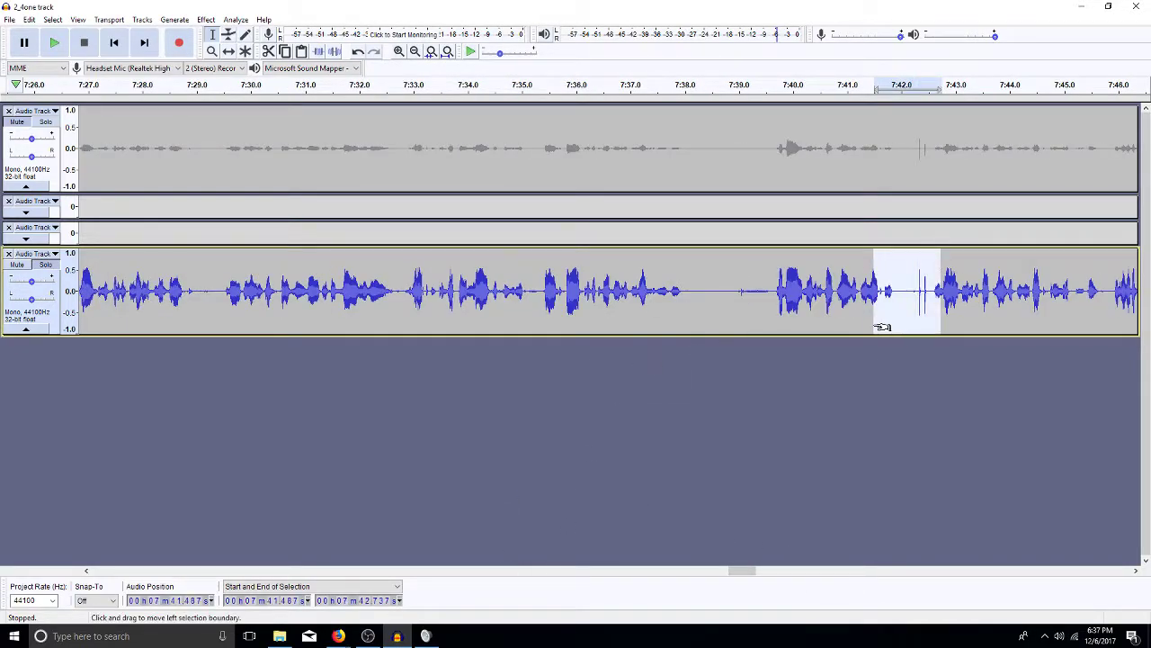
- Select the double spike between about 8:19.4 and 8:19.8, and set the cursor before the preceding phrase near 8:11.8
{"action": "left_click", "coordinate": [992, 570]}
{"action": "left_click", "coordinate": [992, 570]}
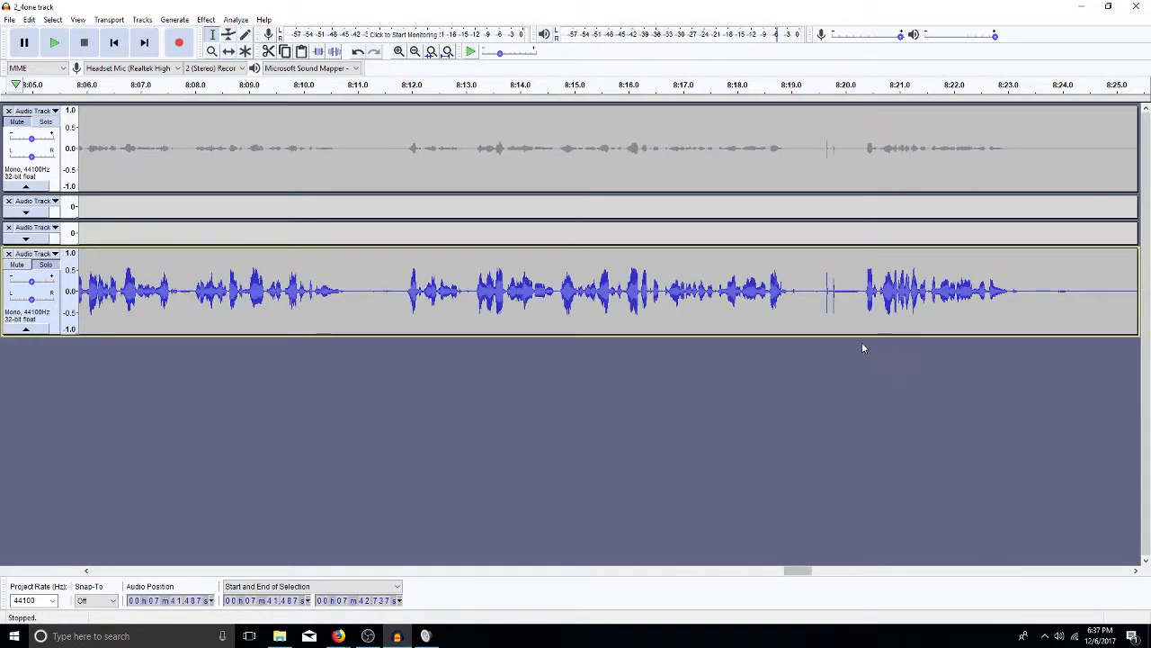
{"action": "left_click_drag", "start_coordinate": [836, 297], "coordinate": [812, 306]}
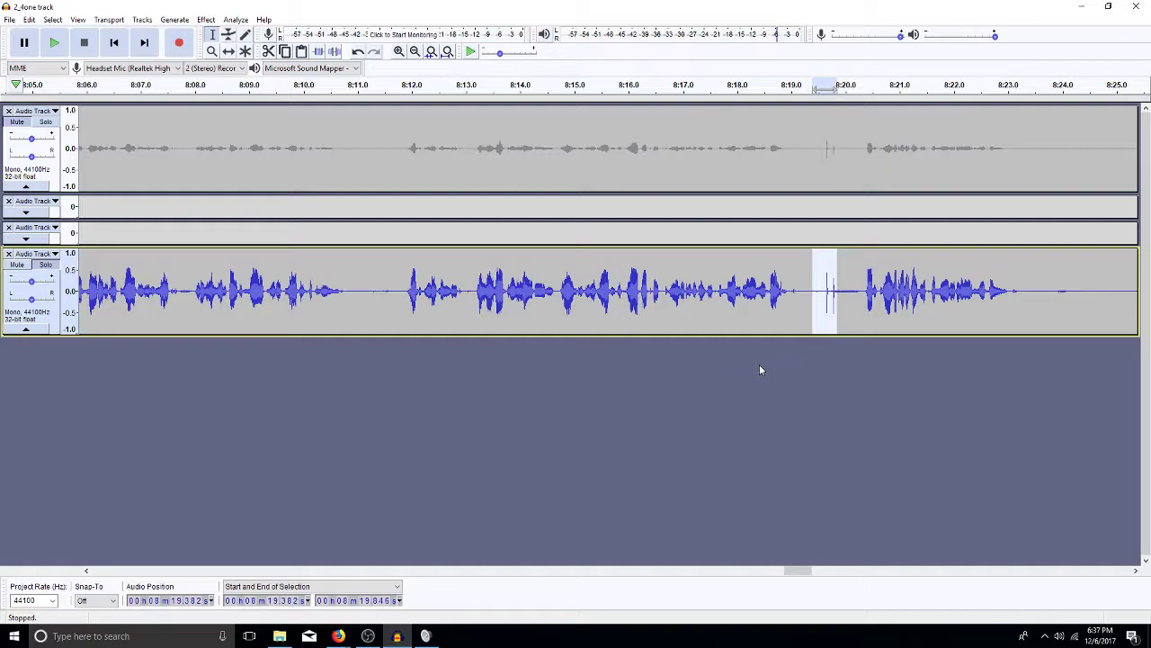
{"action": "left_click", "coordinate": [738, 306]}
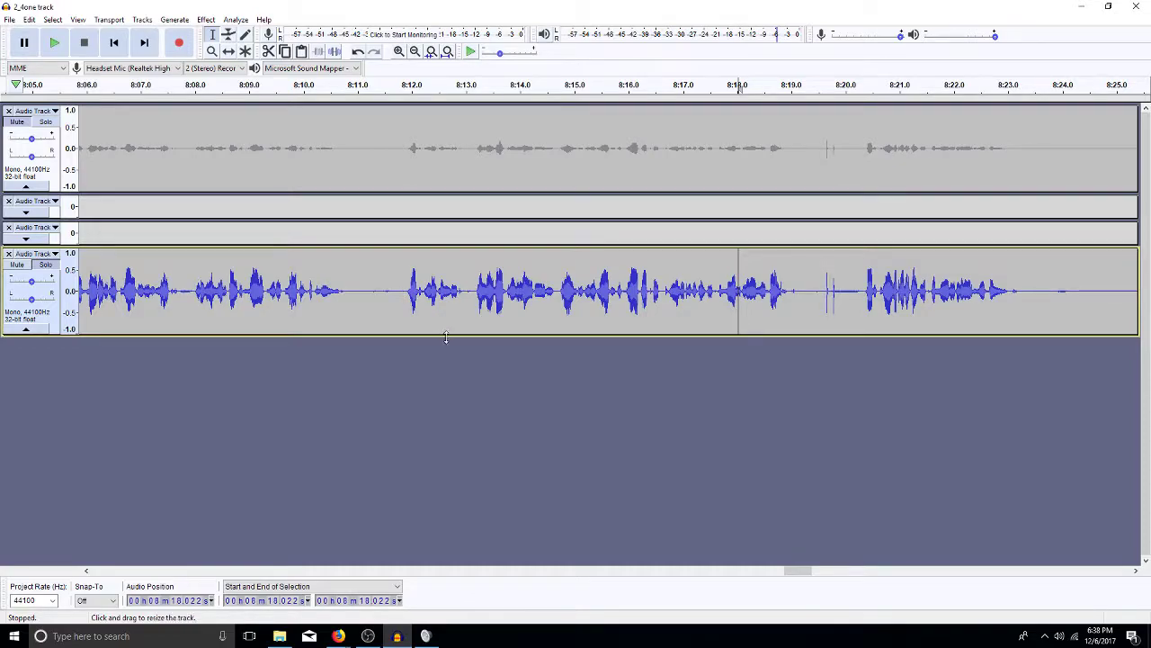
{"action": "left_click", "coordinate": [402, 307]}
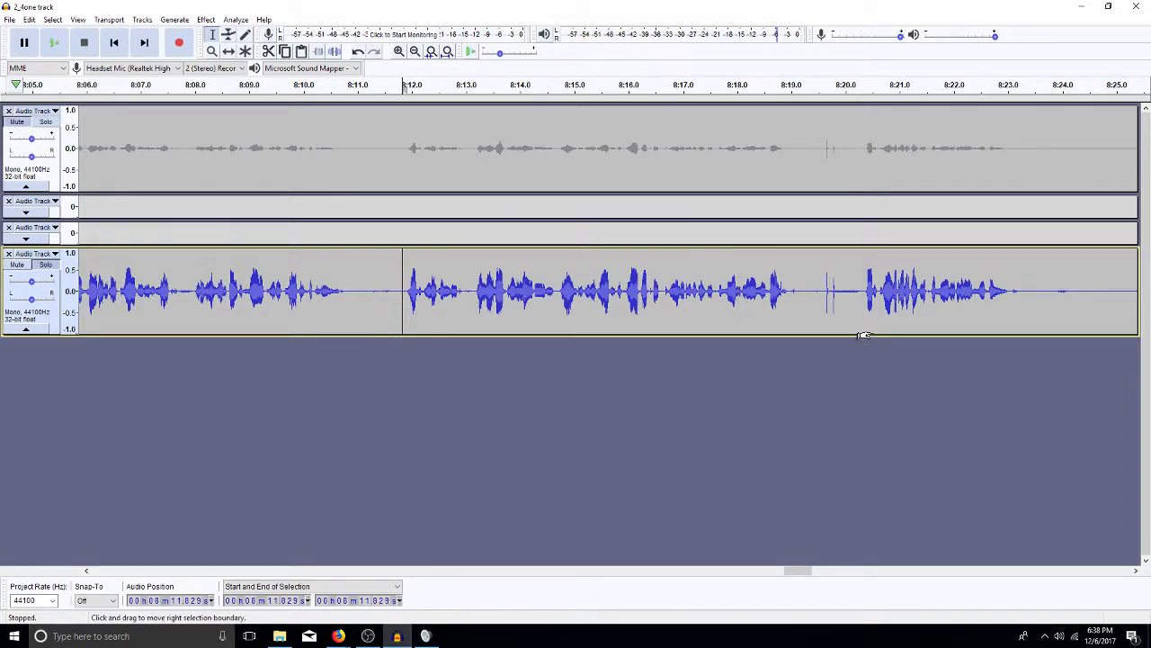
- Fit the project to the window and inspect the isolated group of spikes near 4:54 at closer zoom in the duplicated track
{"action": "key", "text": "ctrl+f"}
{"action": "left_click", "coordinate": [506, 273]}
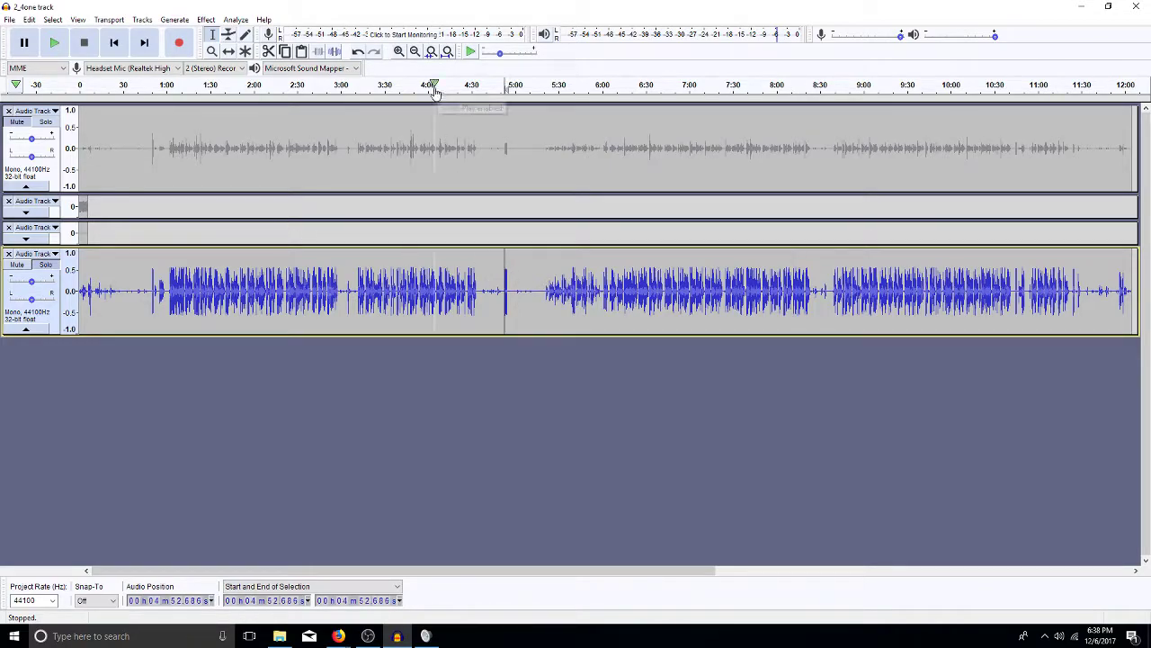
{"action": "left_click", "coordinate": [398, 51]}
{"action": "left_click", "coordinate": [399, 52]}
{"action": "left_click", "coordinate": [398, 51]}
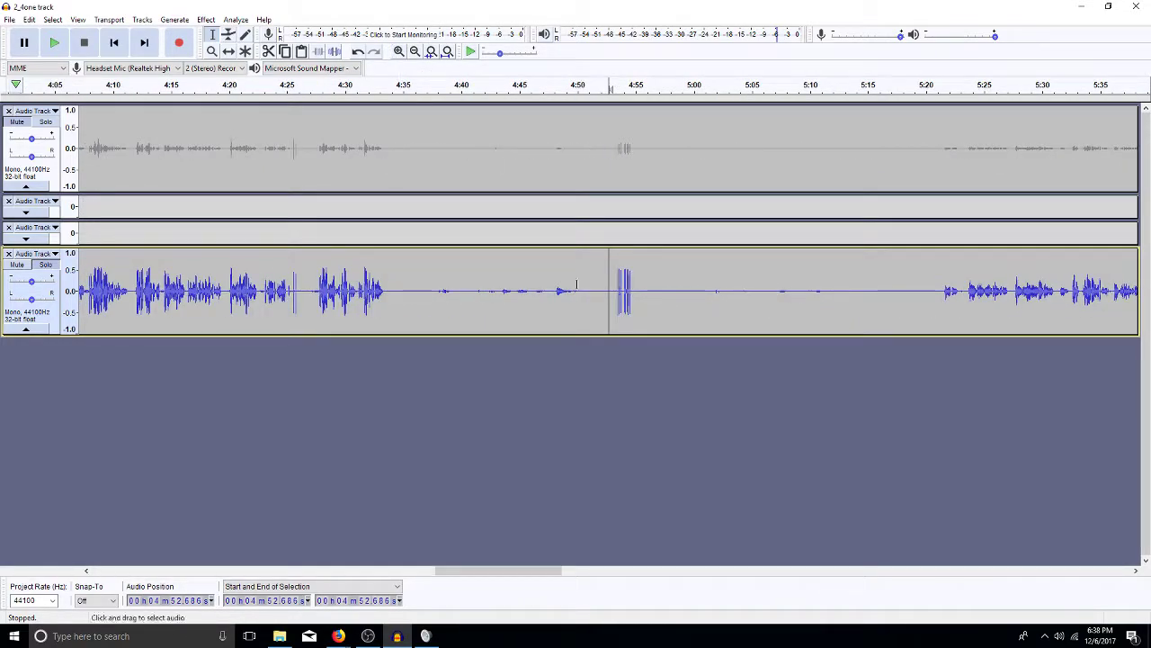
{"action": "left_click_drag", "start_coordinate": [641, 286], "coordinate": [616, 299]}
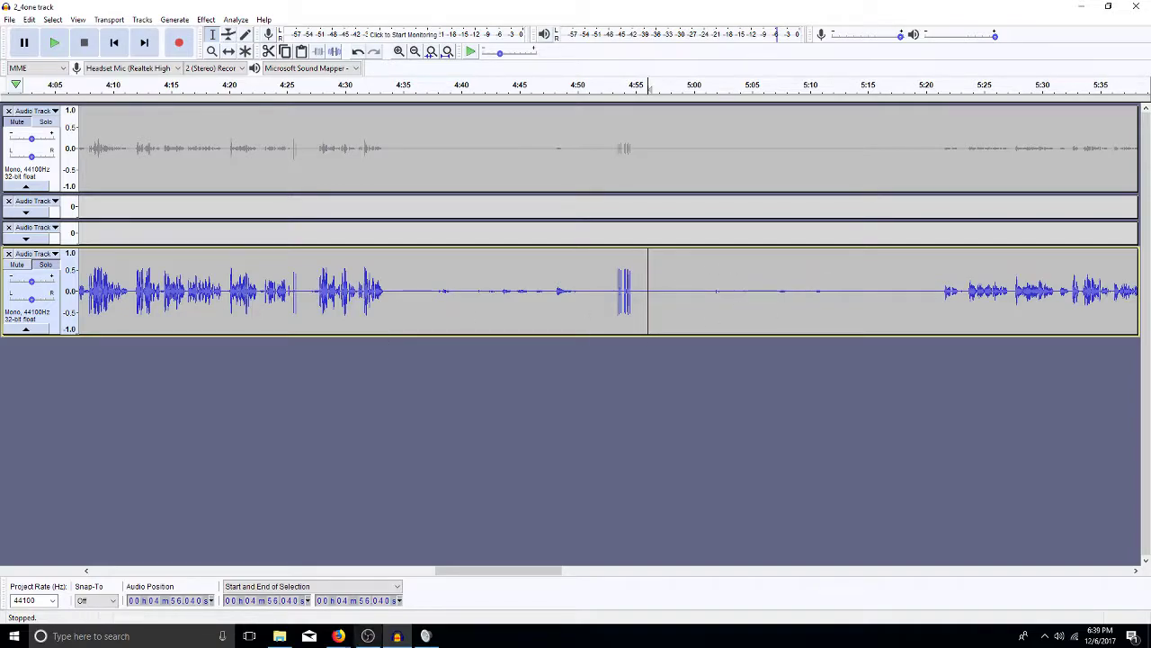
- Look back through the earlier part of the duplicated track and inspect the double spike near 1:23.7 at close zoom
{"action": "left_click", "coordinate": [319, 570]}
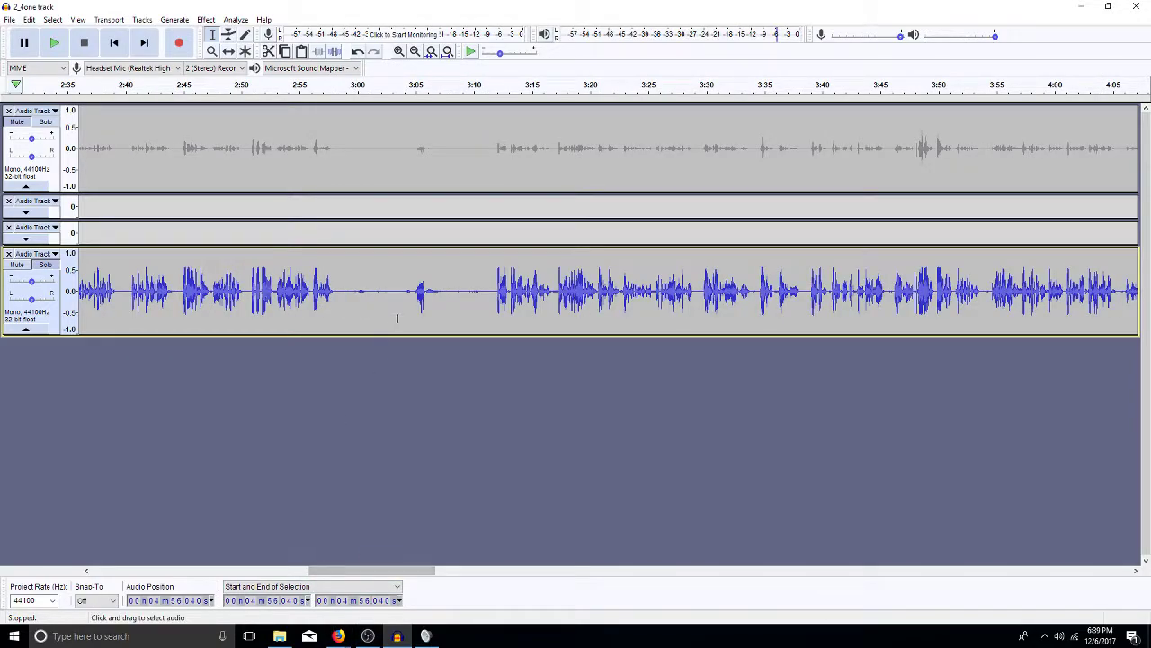
{"action": "left_click", "coordinate": [251, 572]}
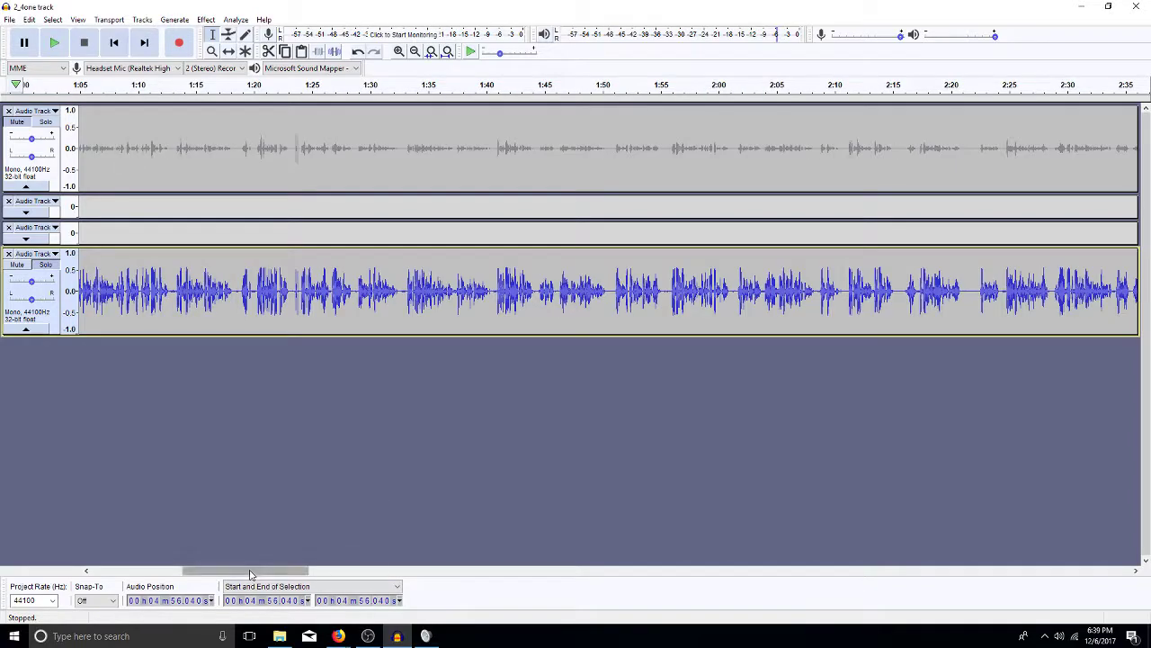
{"action": "left_click", "coordinate": [149, 572]}
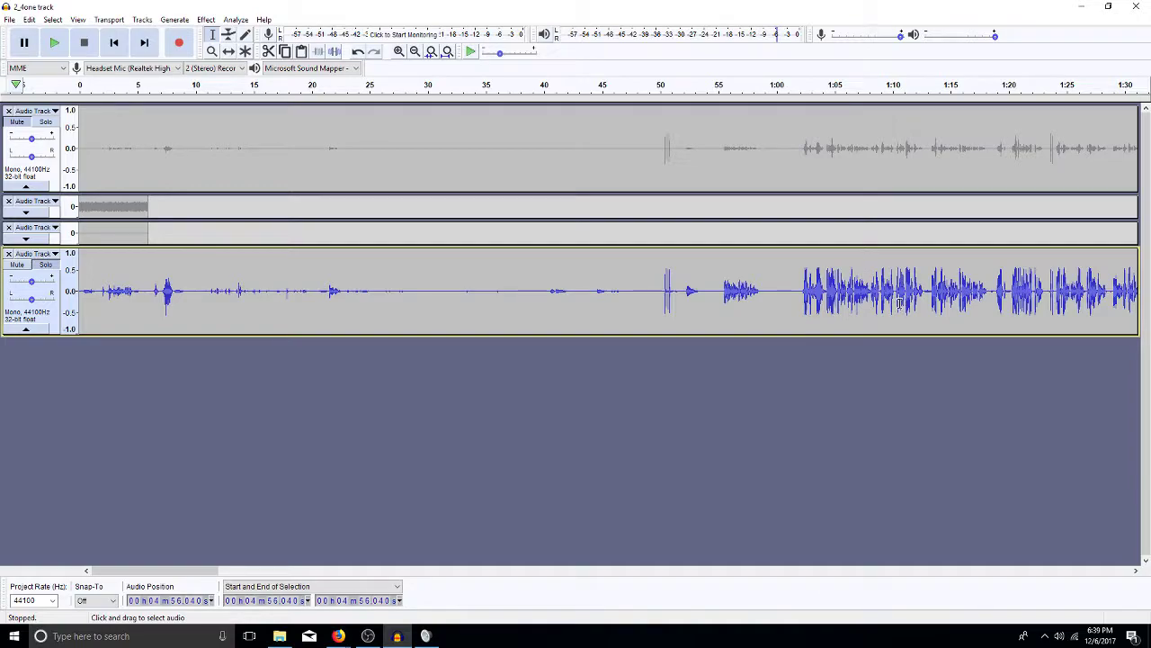
{"action": "left_click", "coordinate": [1055, 297]}
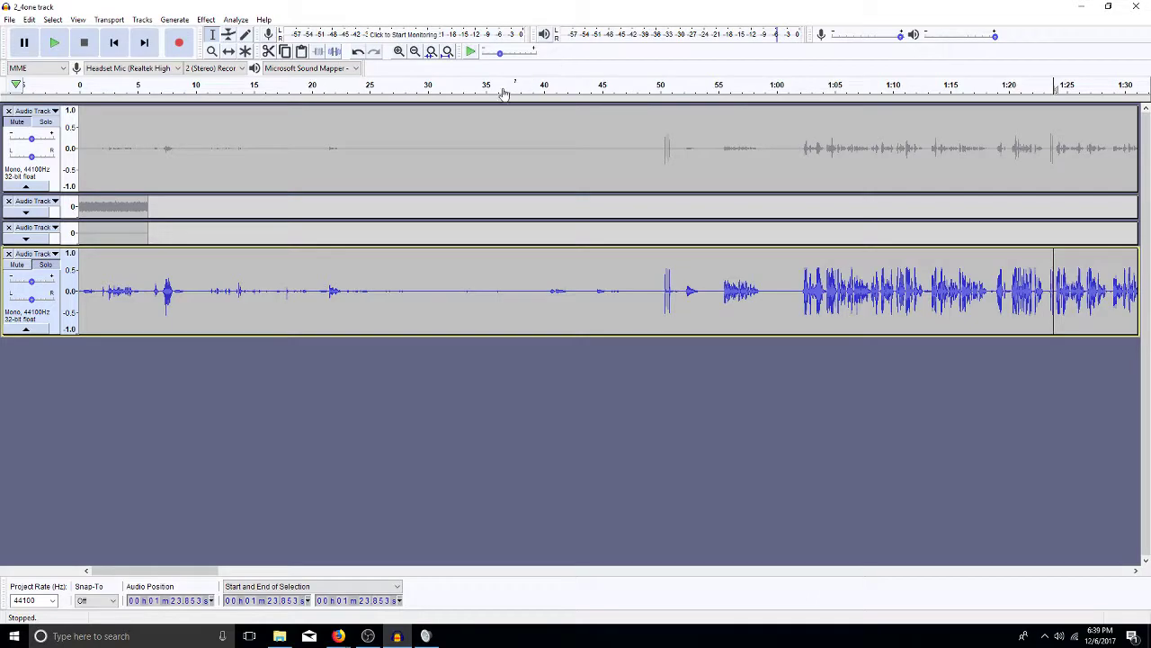
{"action": "left_click", "coordinate": [398, 51]}
{"action": "left_click", "coordinate": [399, 51]}
{"action": "left_click", "coordinate": [399, 51]}
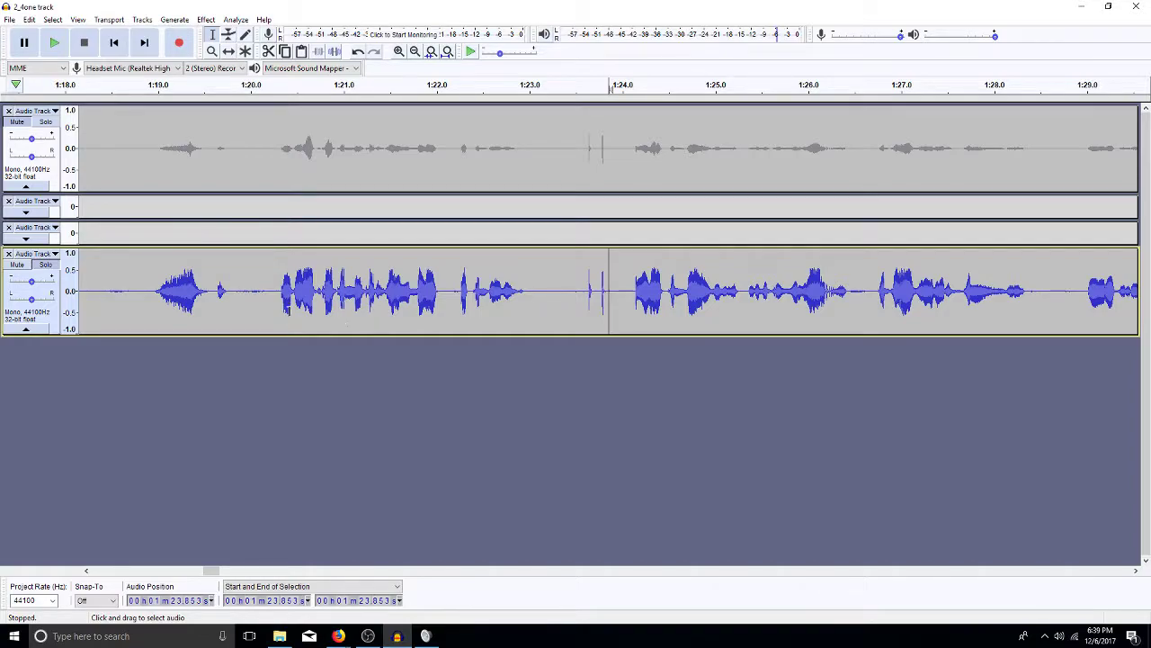
- Play the speech around the double spike near 1:23.7, starting at about 1:21.0 and again at about 1:21.7
{"action": "left_click", "coordinate": [347, 289]}
{"action": "key", "text": "space"}
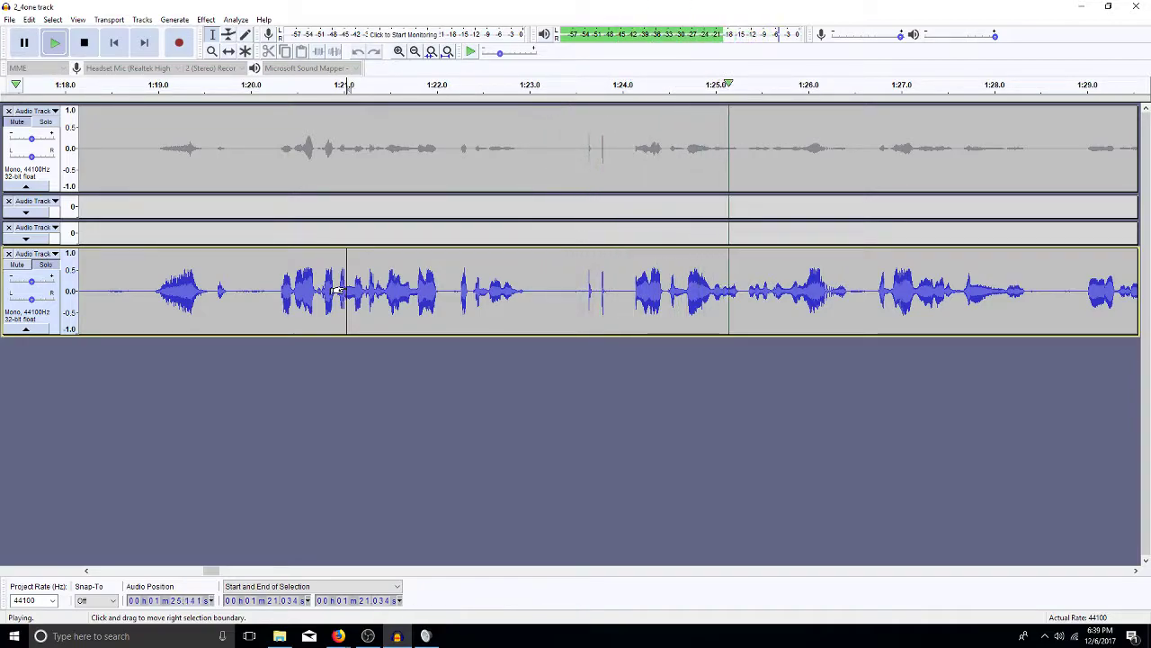
{"action": "key", "text": "space"}
{"action": "left_click", "coordinate": [412, 293]}
{"action": "key", "text": "space"}
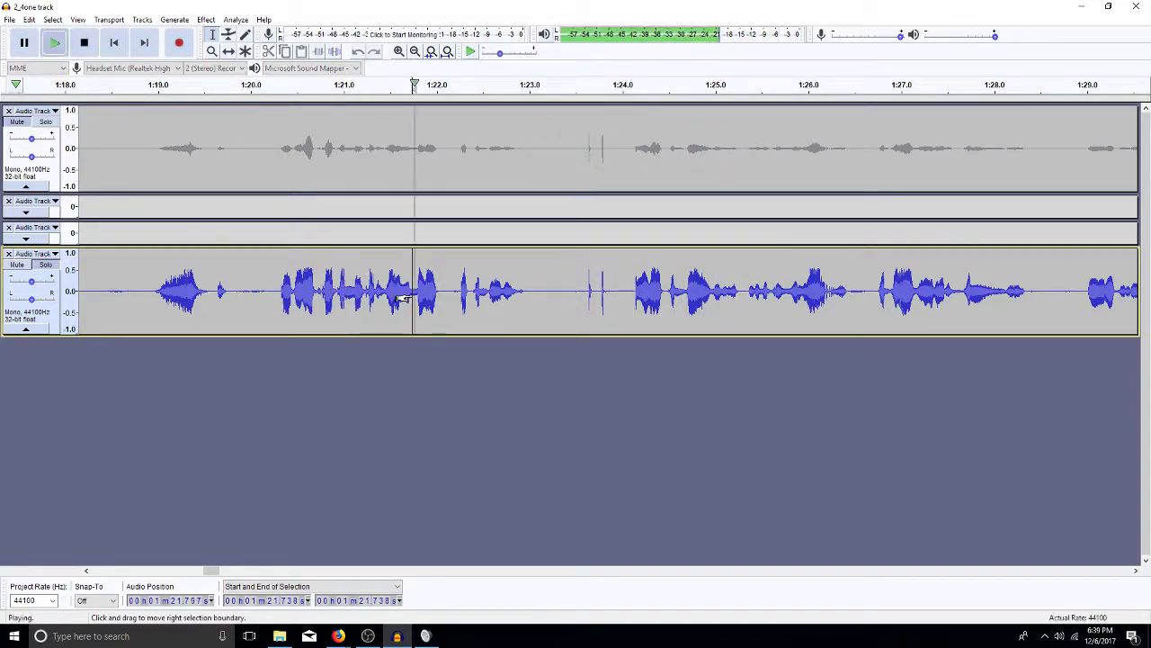
{"action": "key", "text": "space"}
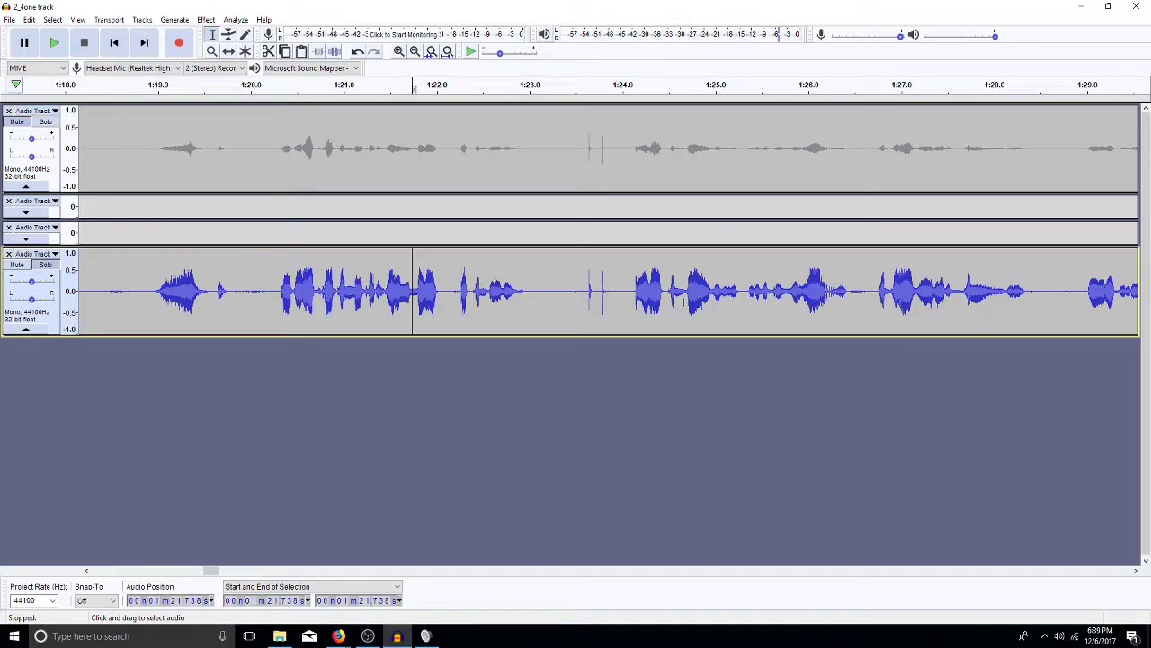
- Find the double spike near 3:48 in the duplicated track and play the surrounding speech from about 3:46.2
{"action": "left_click", "coordinate": [797, 572]}
{"action": "left_click", "coordinate": [797, 573]}
{"action": "left_click", "coordinate": [797, 572]}
{"action": "left_click", "coordinate": [797, 572]}
{"action": "left_click", "coordinate": [797, 572]}
{"action": "left_click", "coordinate": [797, 572]}
{"action": "left_click", "coordinate": [797, 572]}
{"action": "left_click", "coordinate": [797, 572]}
{"action": "left_click", "coordinate": [797, 572]}
{"action": "left_click", "coordinate": [797, 572]}
{"action": "left_click", "coordinate": [797, 572]}
{"action": "left_click", "coordinate": [797, 572]}
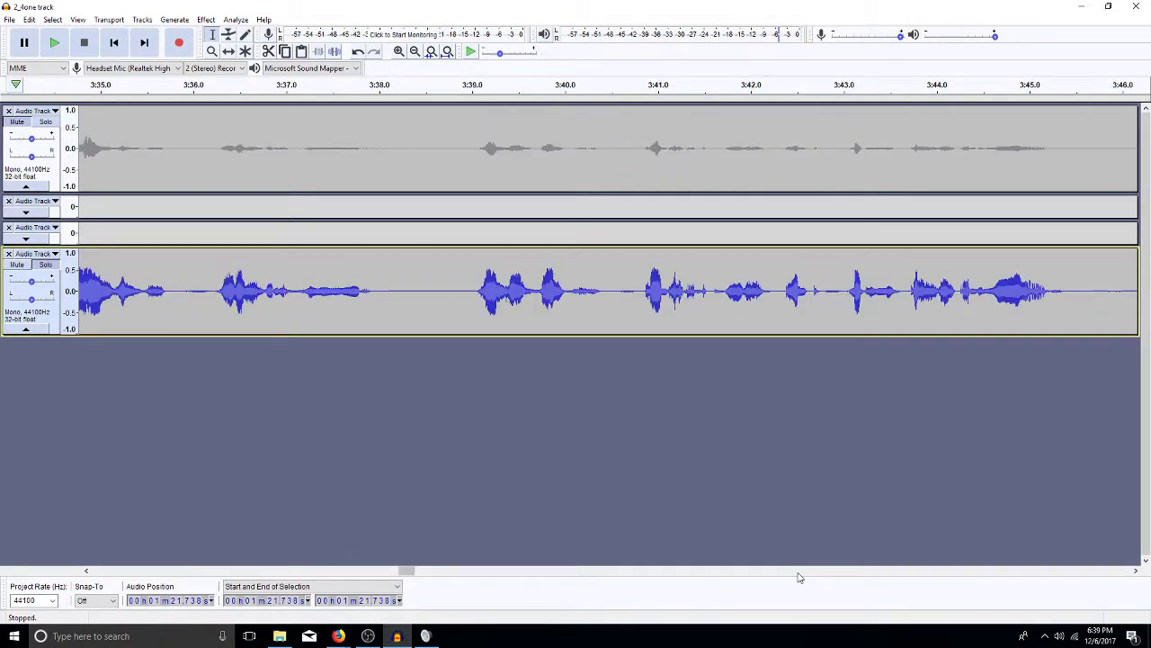
{"action": "left_click", "coordinate": [797, 572]}
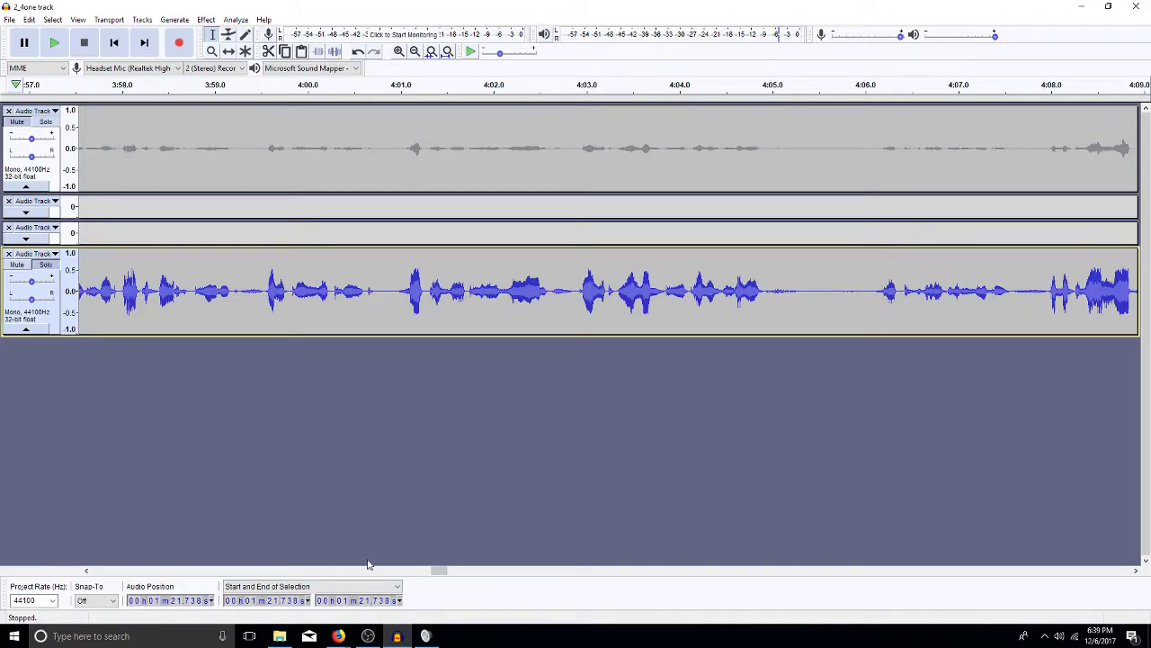
{"action": "left_click", "coordinate": [87, 572]}
{"action": "left_click", "coordinate": [86, 571]}
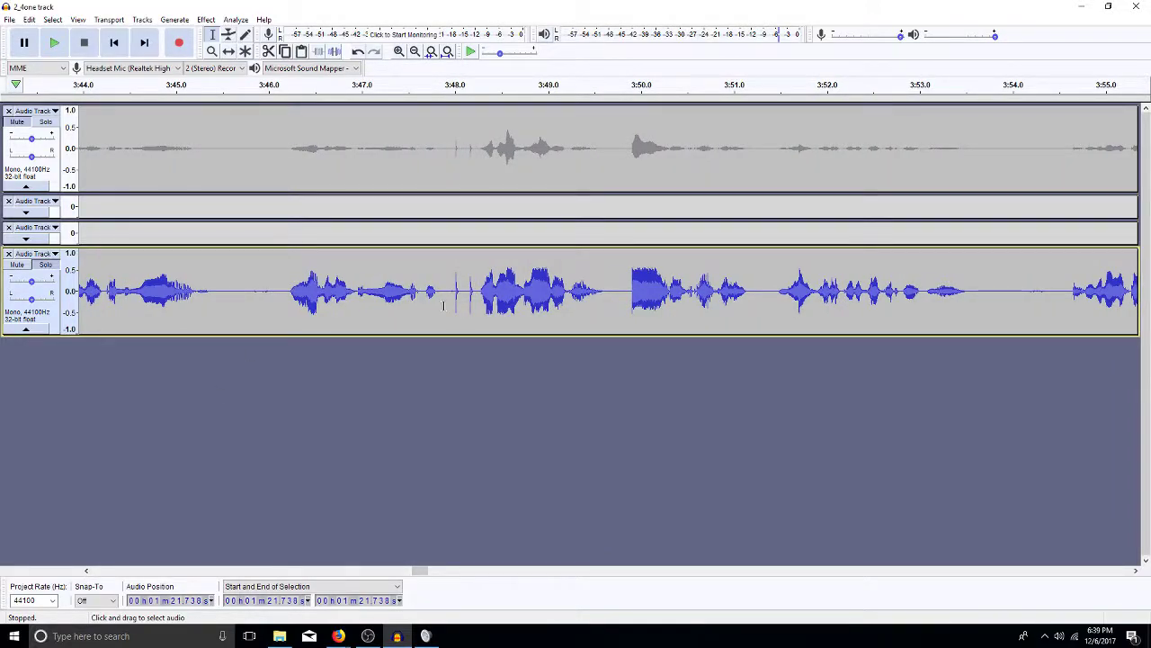
{"action": "left_click", "coordinate": [286, 286]}
{"action": "key", "text": "space"}
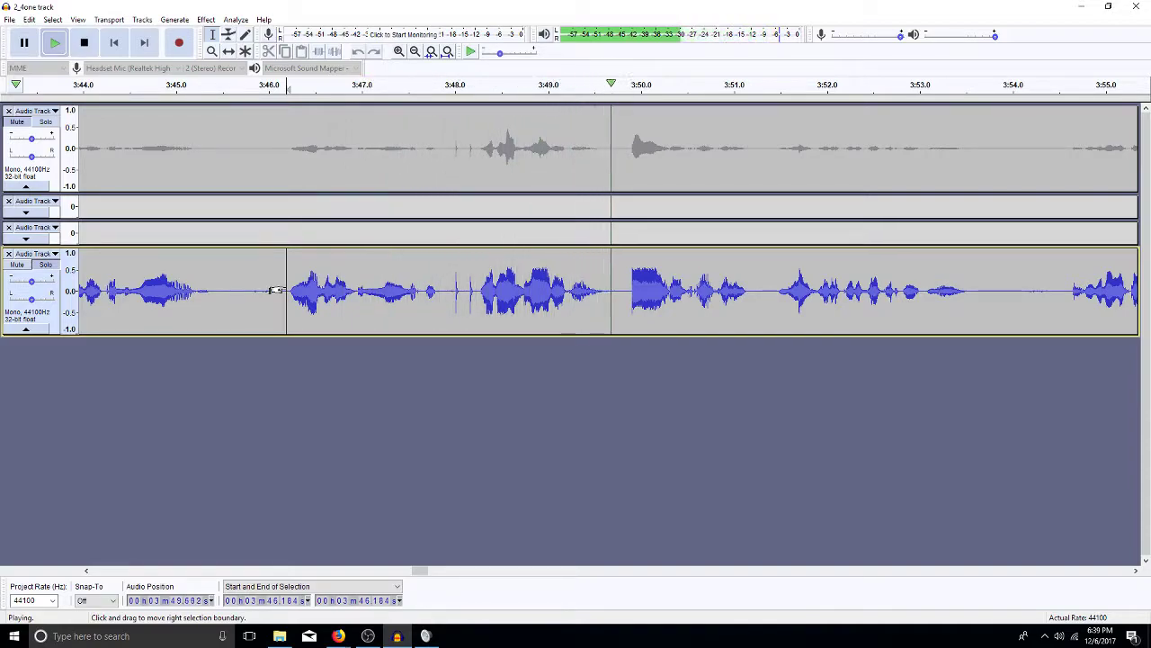
{"action": "key", "text": "space"}
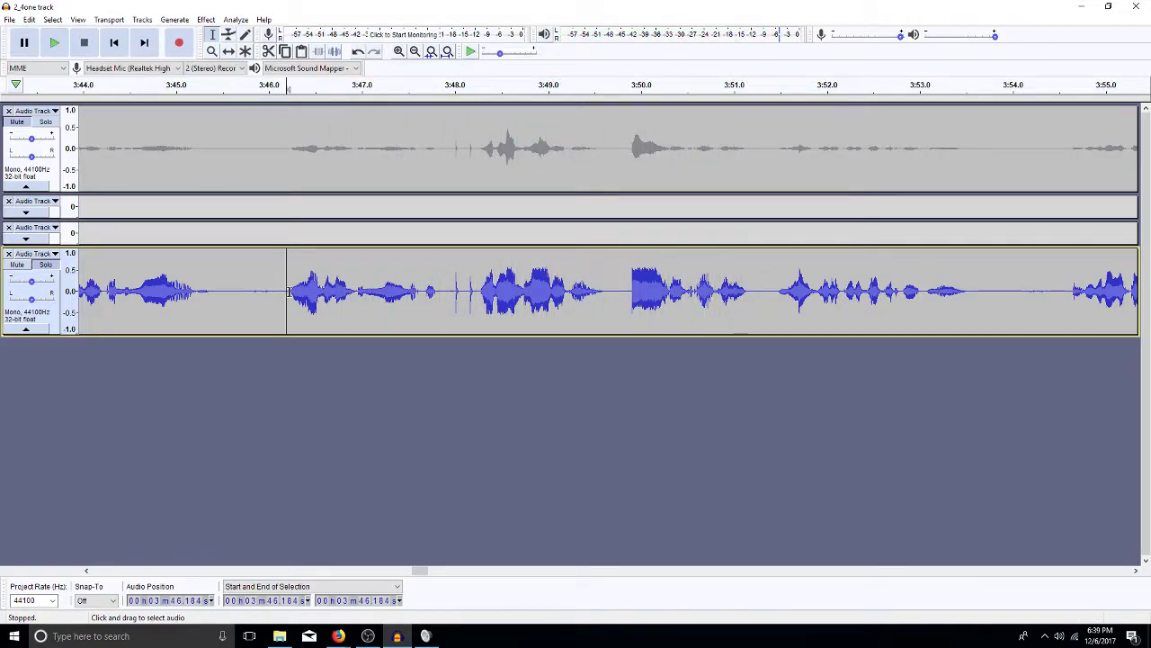
- Delete the phrase and double spike between about 3:45.9 and 3:48.2 from the duplicated track
{"action": "left_click_drag", "start_coordinate": [476, 292], "coordinate": [250, 327]}
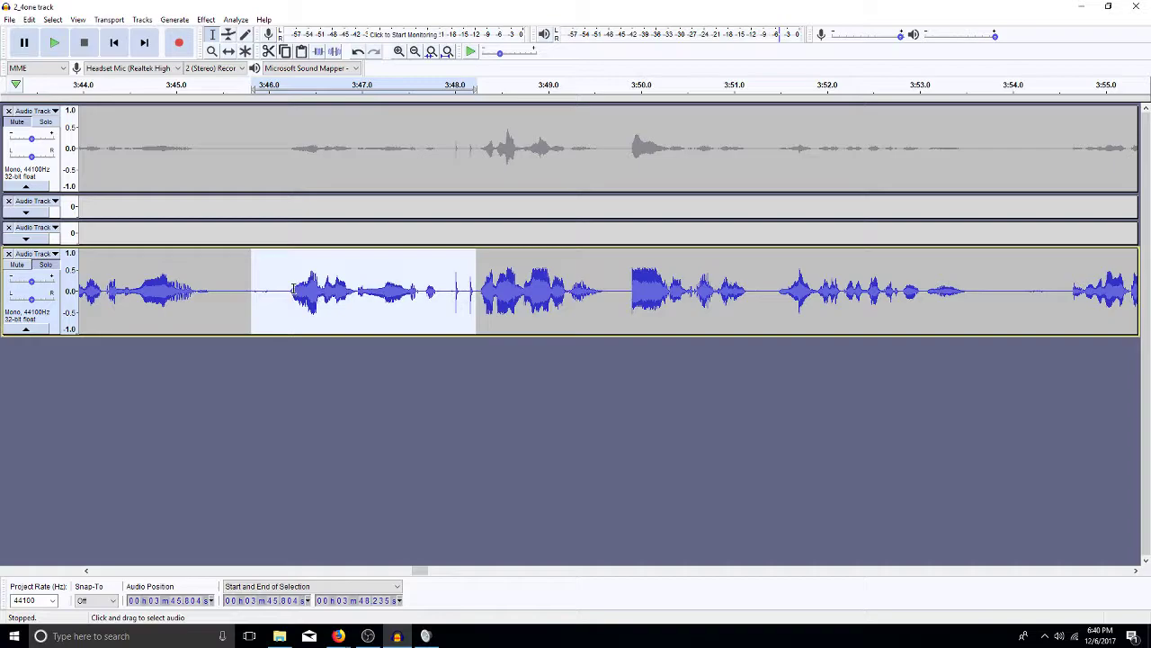
{"action": "left_click", "coordinate": [287, 293]}
{"action": "left_click", "coordinate": [476, 292]}
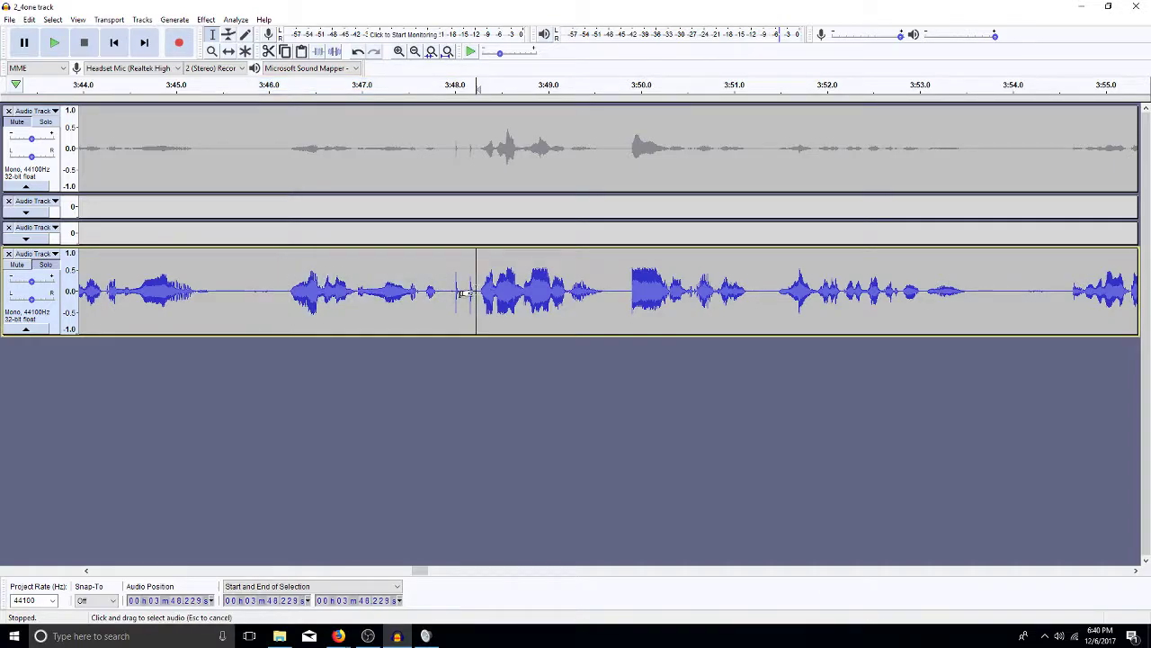
{"action": "double_click", "coordinate": [437, 290]}
{"action": "left_click_drag", "start_coordinate": [478, 291], "coordinate": [259, 306]}
{"action": "key", "text": "Delete"}
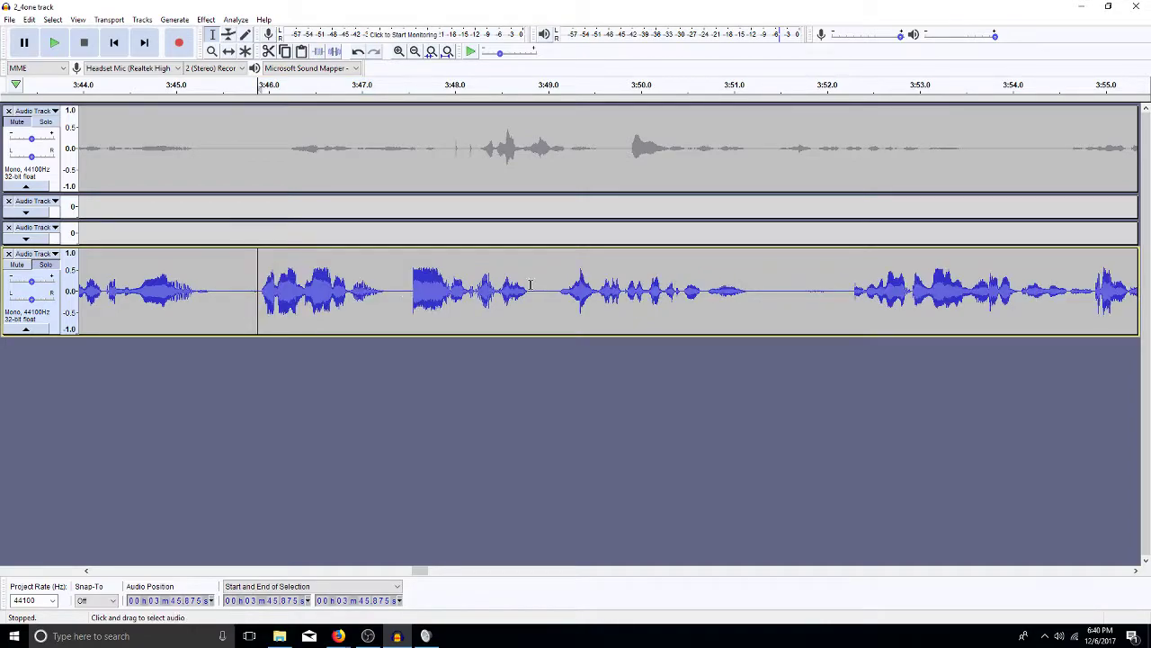
- Find the double spike near 4:23.3, play from about 4:20.8, and mark where speech resumes at about 4:25.4
{"action": "left_click", "coordinate": [911, 572]}
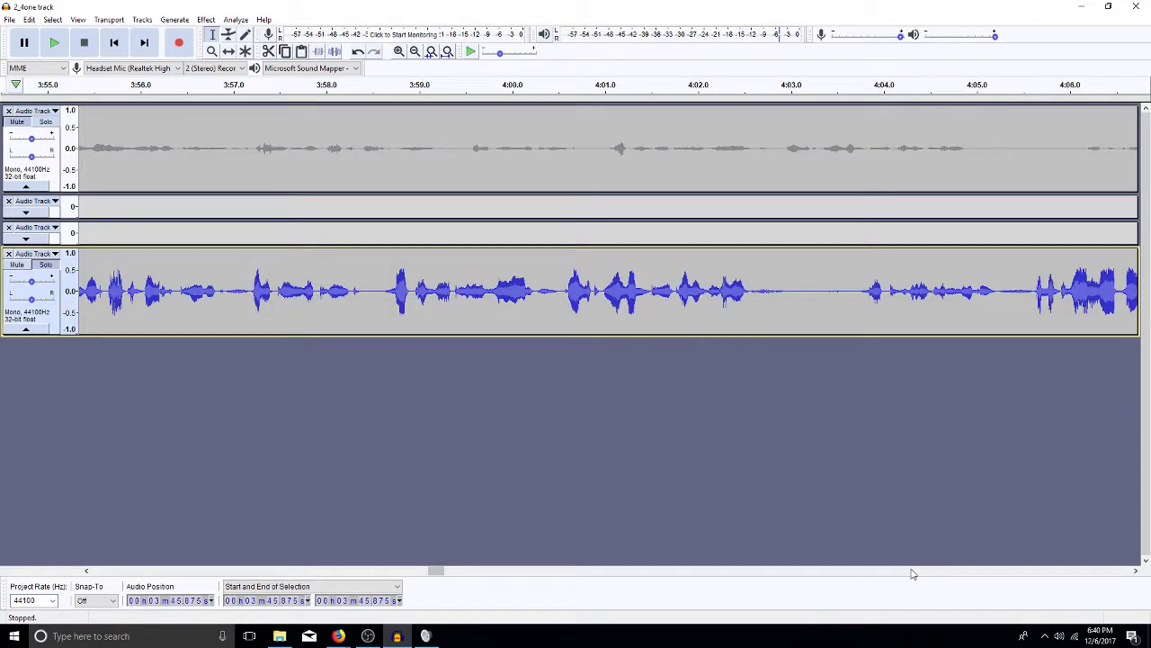
{"action": "left_click", "coordinate": [969, 572]}
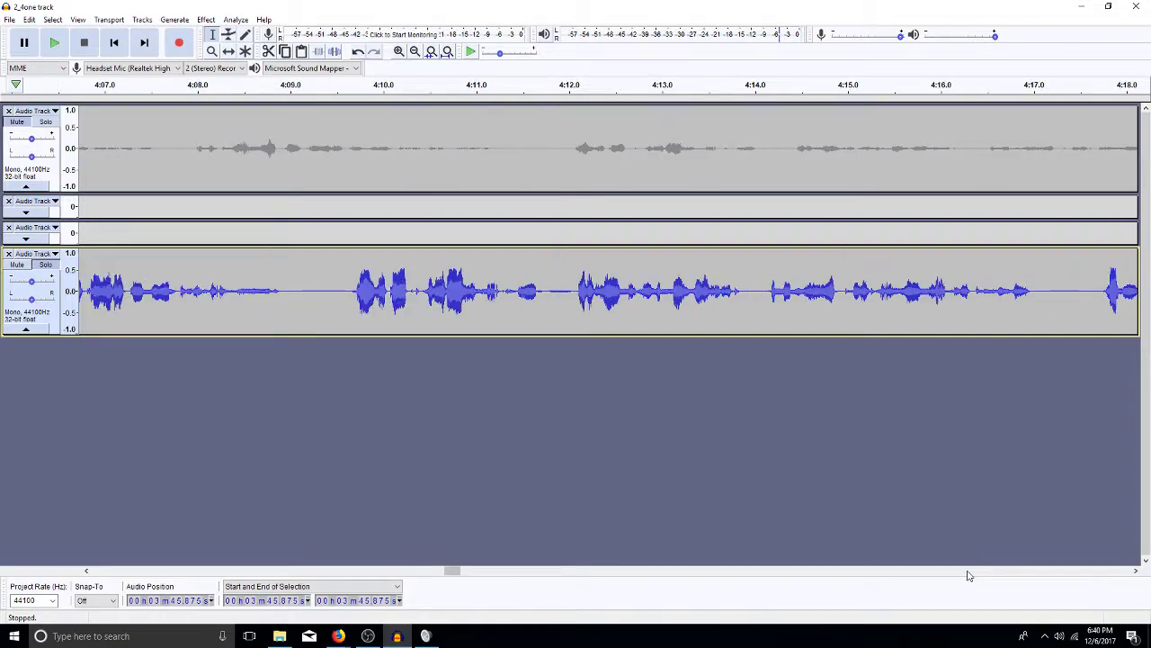
{"action": "left_click", "coordinate": [969, 572]}
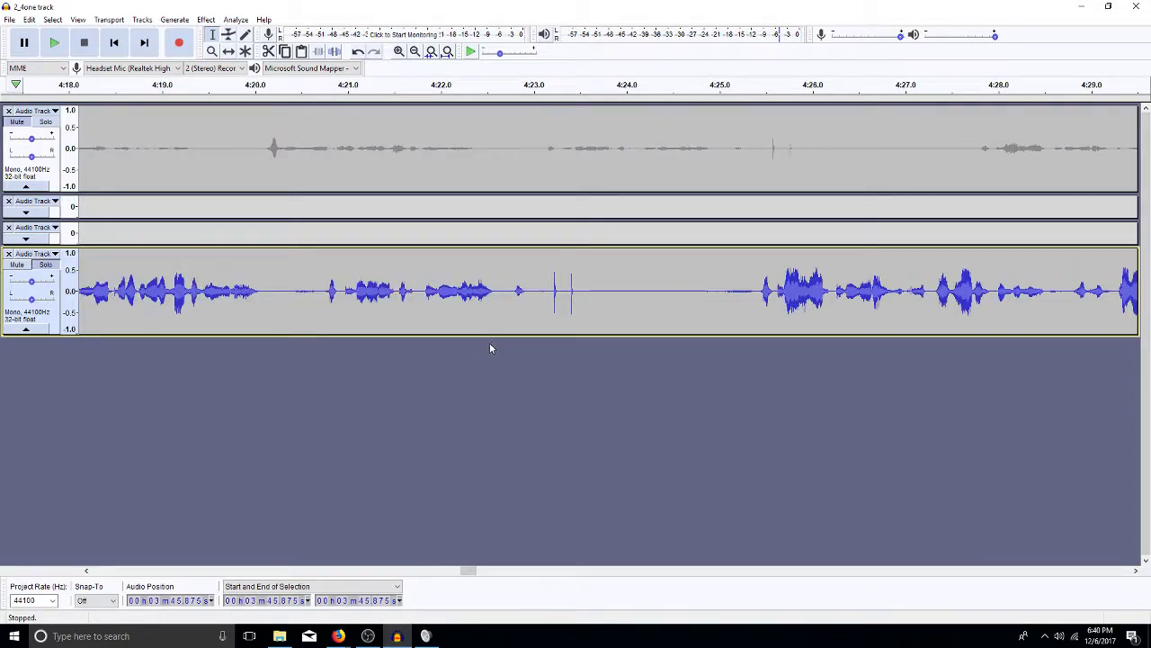
{"action": "left_click", "coordinate": [328, 281]}
{"action": "key", "text": "space"}
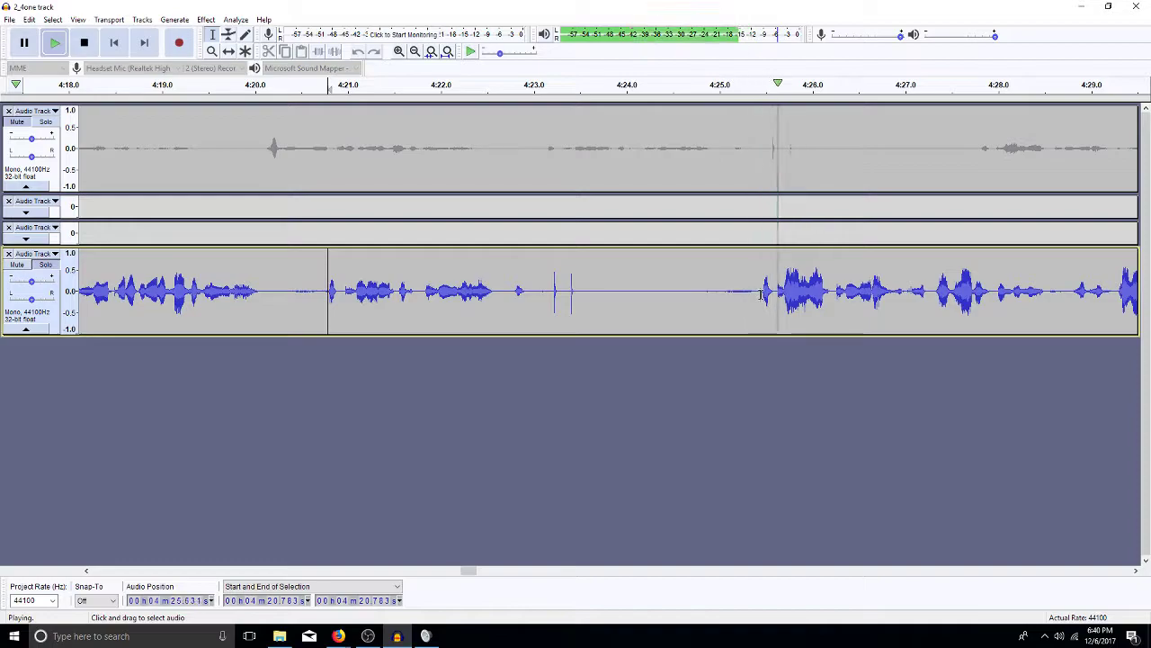
{"action": "key", "text": "space"}
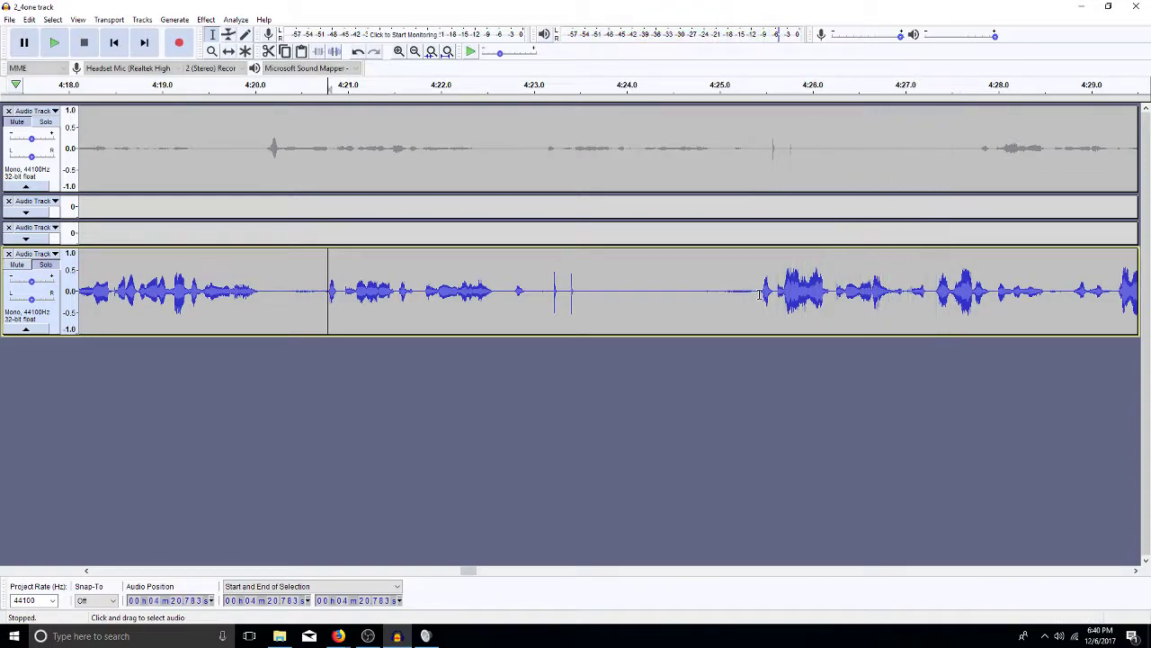
{"action": "left_click", "coordinate": [760, 294]}
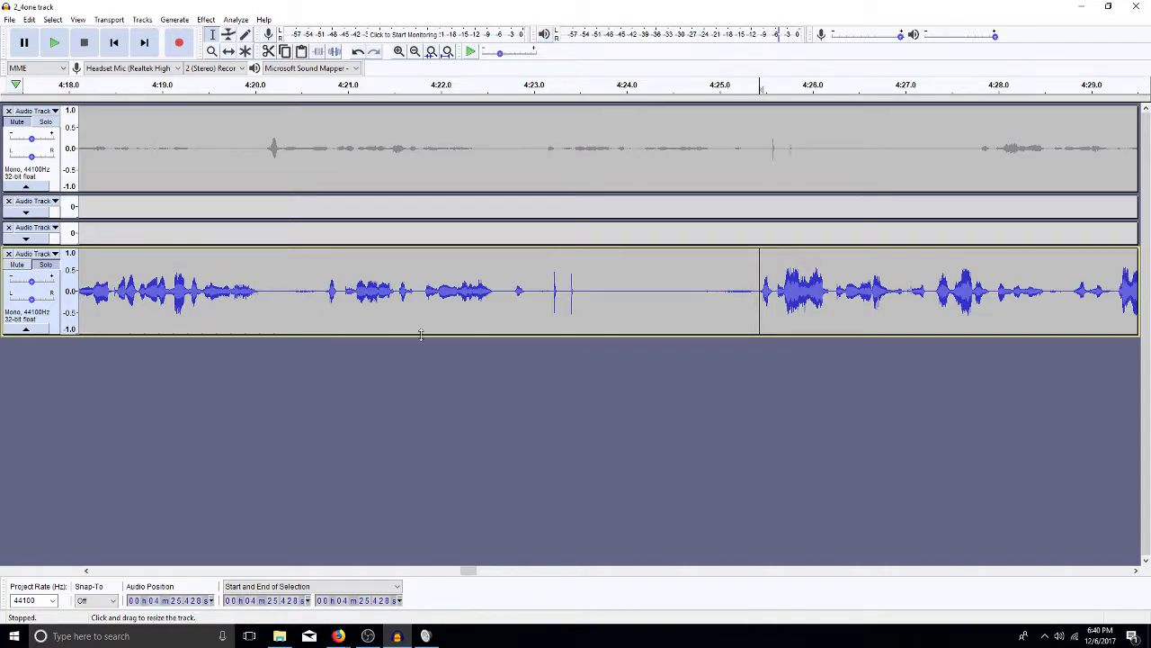
- Find the double spike near 6:13.2 in the duplicated track and play the surrounding speech from about 6:11.1
{"action": "left_click", "coordinate": [937, 570]}
{"action": "left_click", "coordinate": [935, 570]}
{"action": "left_click", "coordinate": [937, 570]}
{"action": "left_click", "coordinate": [937, 570]}
{"action": "left_click", "coordinate": [936, 570]}
{"action": "left_click", "coordinate": [936, 570]}
{"action": "left_click", "coordinate": [937, 570]}
{"action": "left_click", "coordinate": [937, 570]}
{"action": "left_click", "coordinate": [937, 570]}
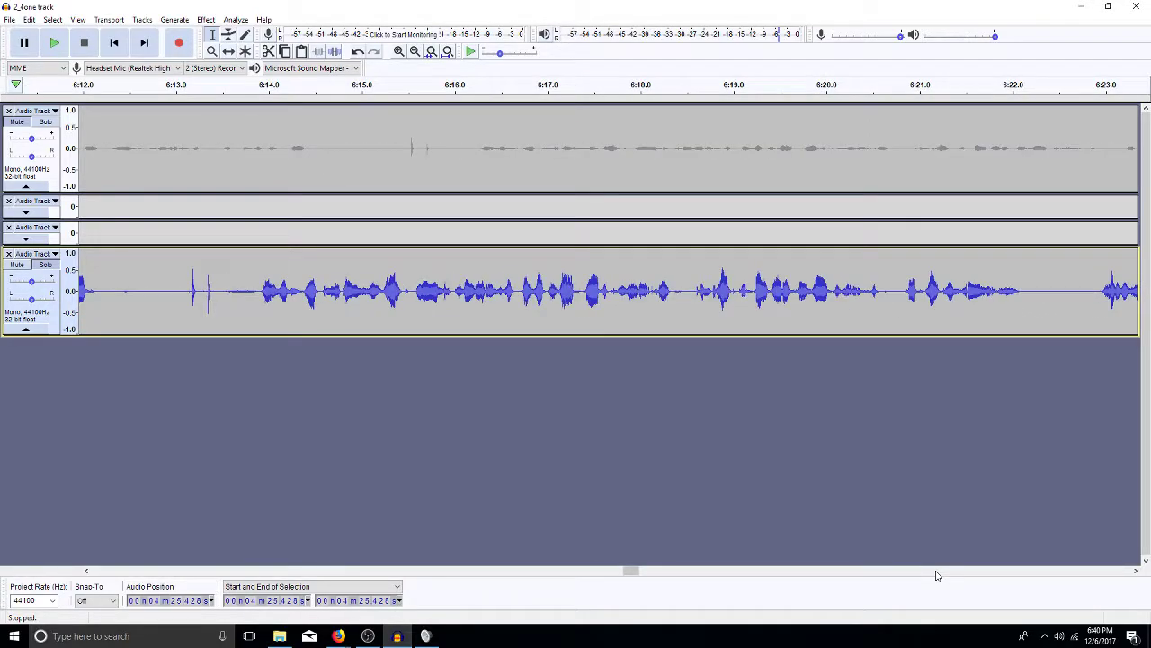
{"action": "left_click", "coordinate": [937, 570]}
{"action": "left_click", "coordinate": [568, 571]}
{"action": "left_click", "coordinate": [86, 570]}
{"action": "left_click", "coordinate": [86, 570]}
{"action": "left_click", "coordinate": [86, 570]}
{"action": "left_click", "coordinate": [86, 570]}
{"action": "left_click", "coordinate": [86, 570]}
{"action": "left_click", "coordinate": [295, 288]}
{"action": "key", "text": "space"}
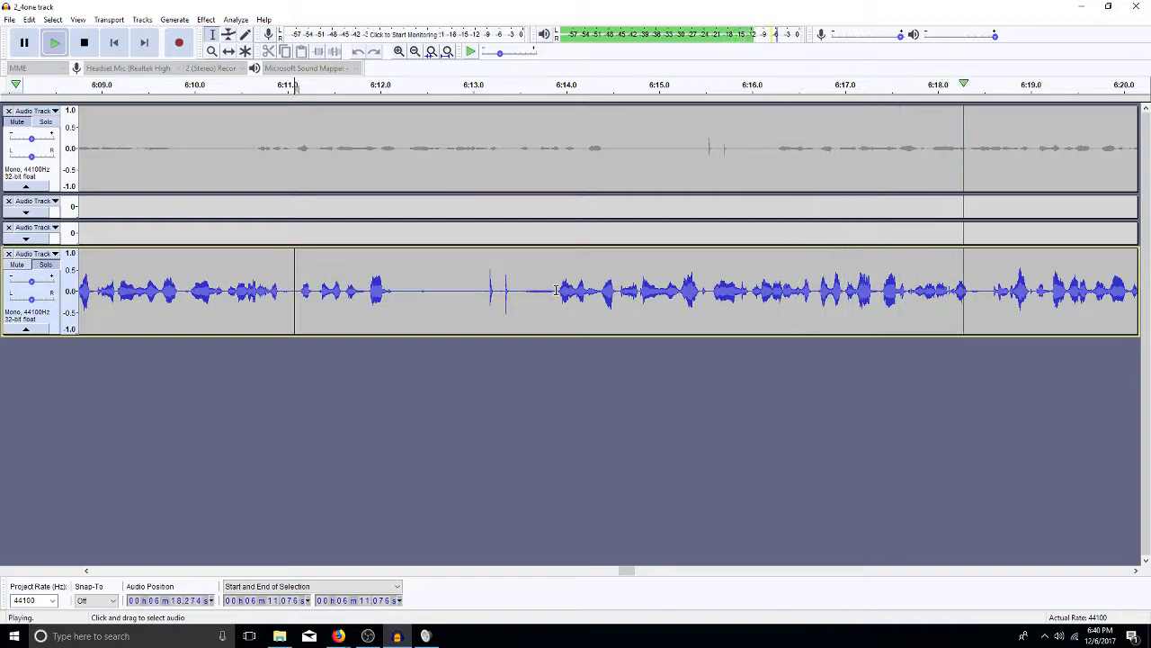
- Replay the speech ahead of the double spike near 6:13.2 in the duplicated track, from about 6:09.9
{"action": "key", "text": "space"}
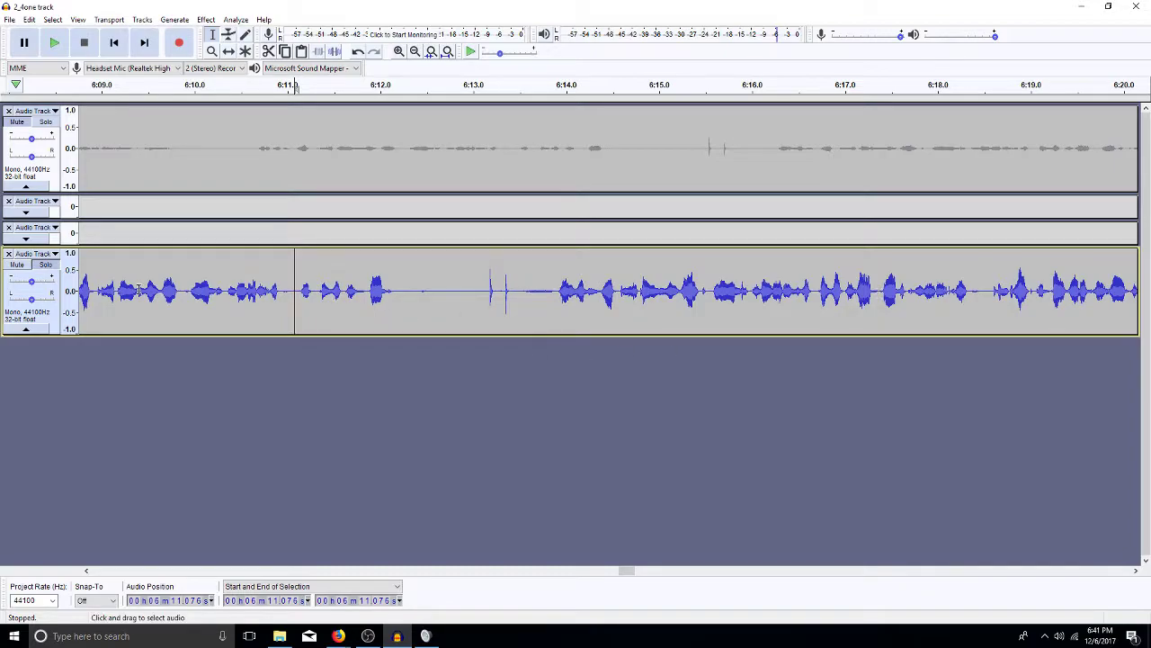
{"action": "left_click", "coordinate": [187, 293]}
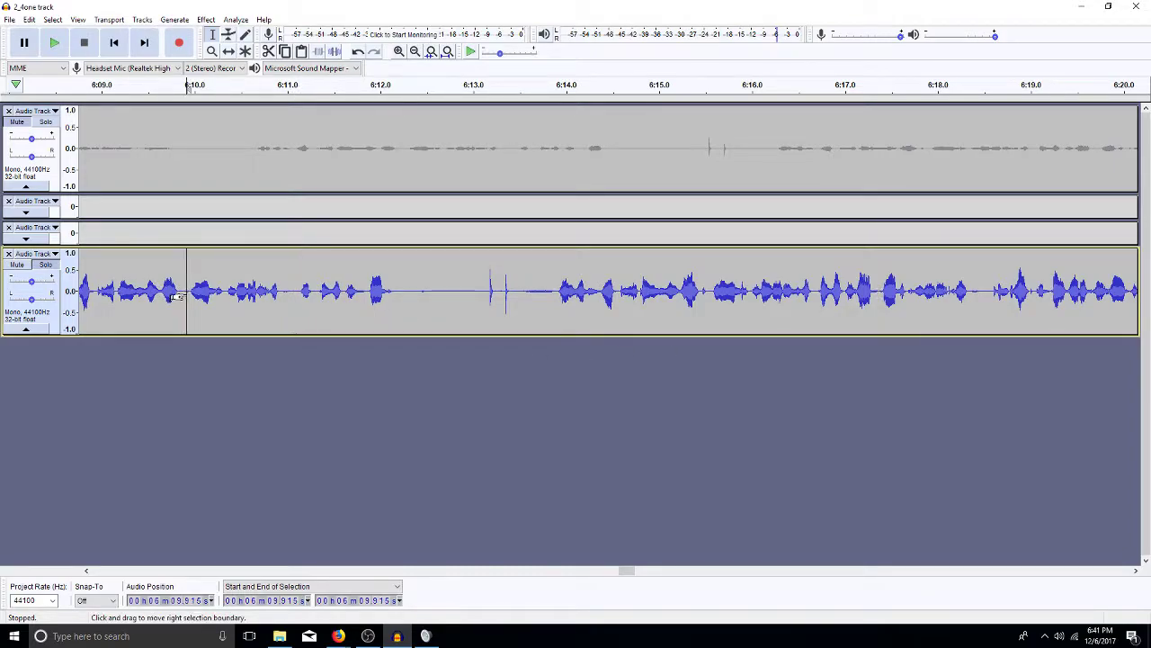
{"action": "key", "text": "space"}
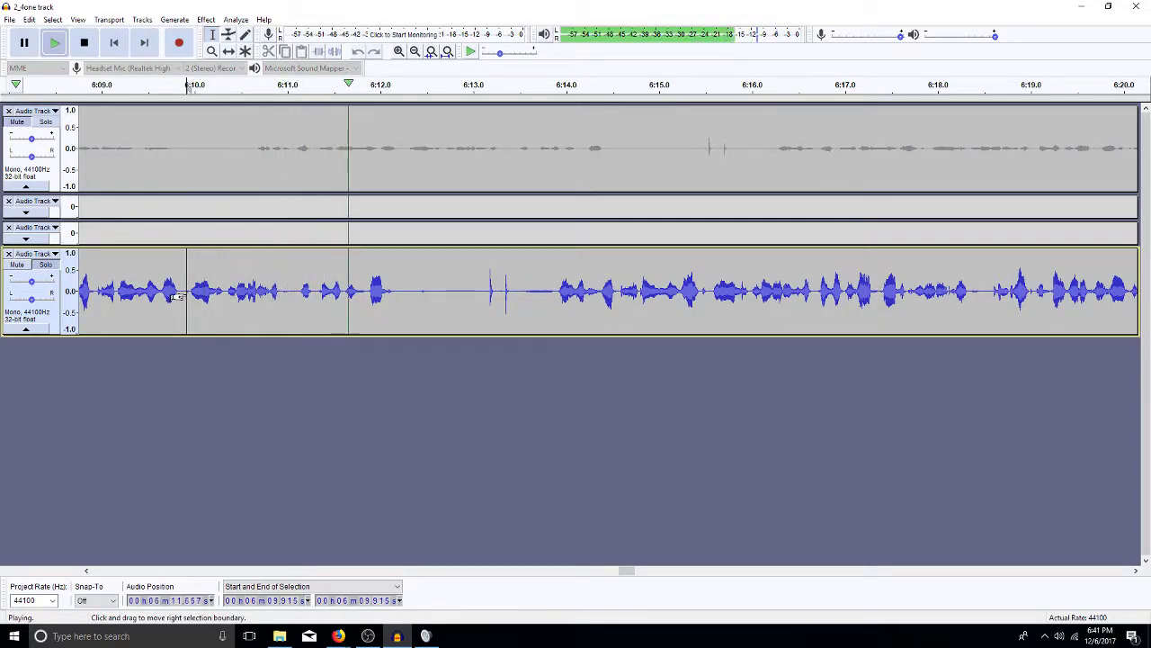
{"action": "key", "text": "space"}
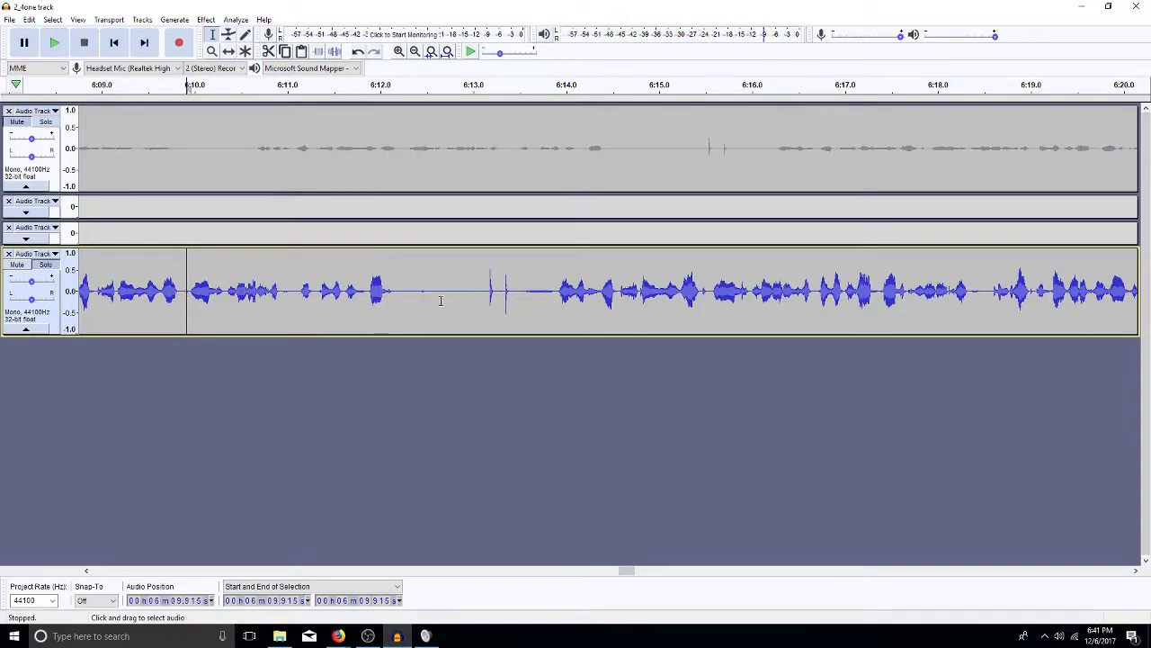
- Delete the phrase and double spike between about 6:10.3 and 6:16.0 from the duplicated track
{"action": "left_click", "coordinate": [751, 293]}
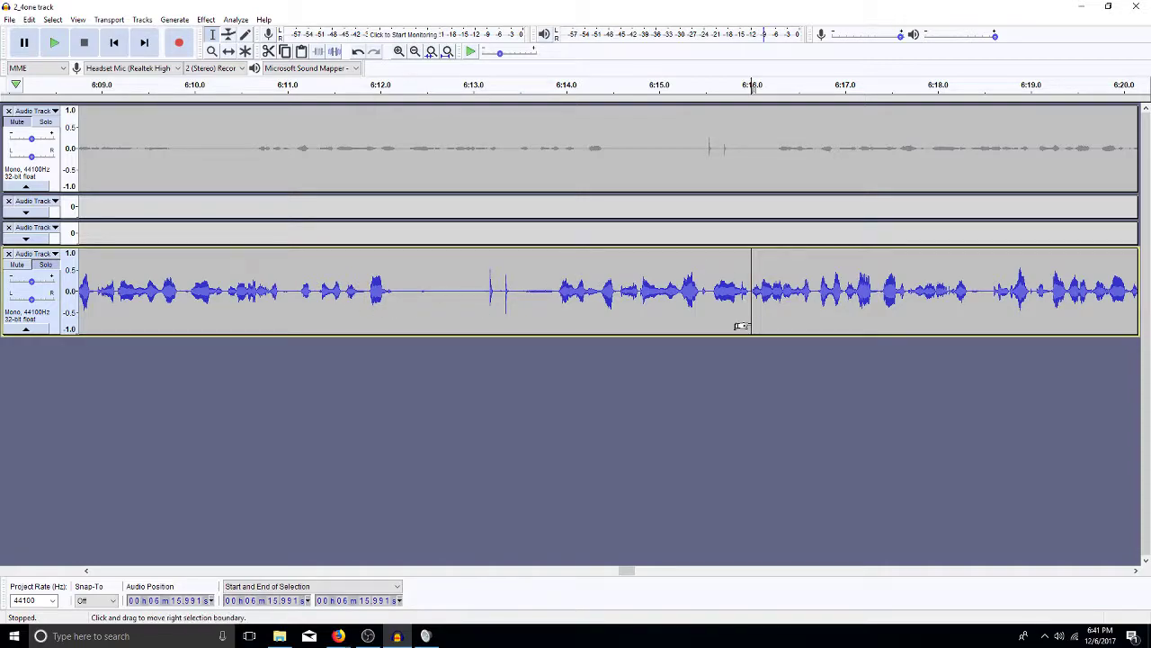
{"action": "left_click_drag", "start_coordinate": [739, 327], "coordinate": [420, 360]}
{"action": "left_click_drag", "start_coordinate": [280, 355], "coordinate": [232, 309]}
{"action": "key", "text": "space"}
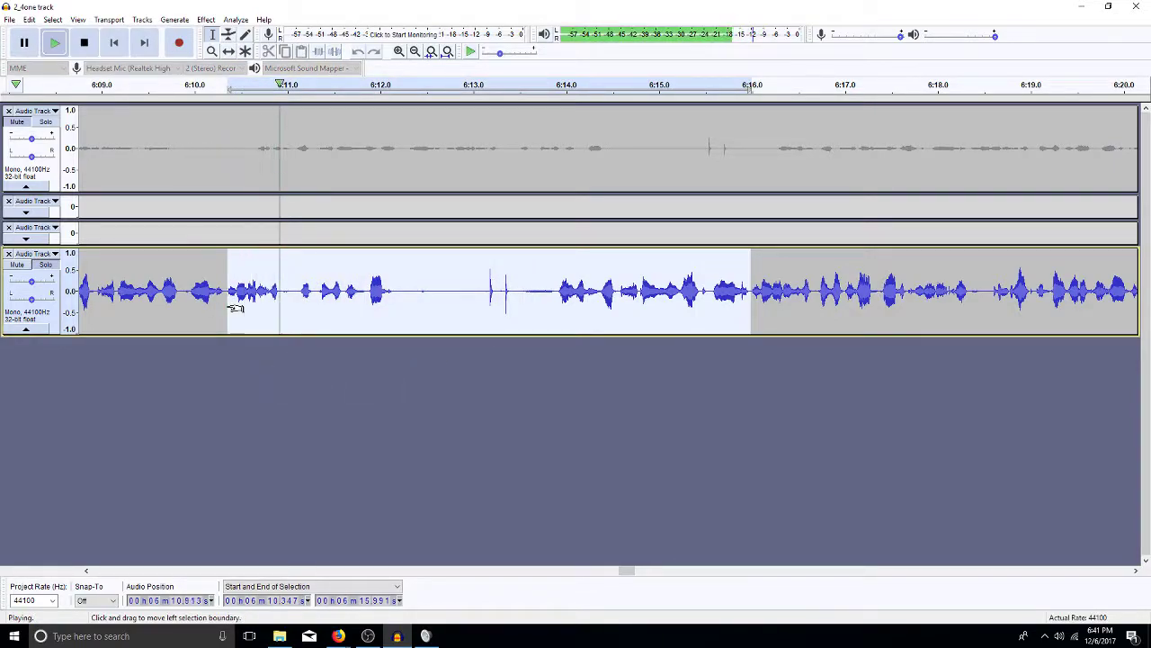
{"action": "key", "text": "space"}
{"action": "key", "text": "Delete"}
- Play back the joined speech in the duplicated track from about 6:08.9 to check the cut
{"action": "key", "text": "space"}
{"action": "key", "text": "space"}
{"action": "left_click", "coordinate": [92, 288]}
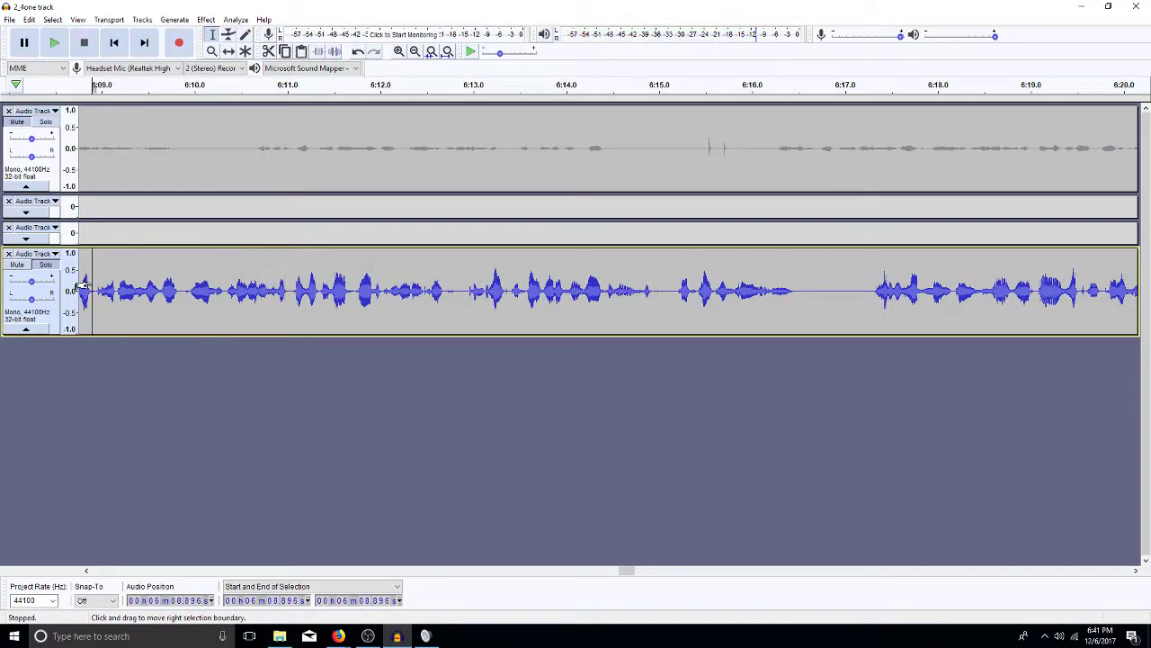
{"action": "key", "text": "space"}
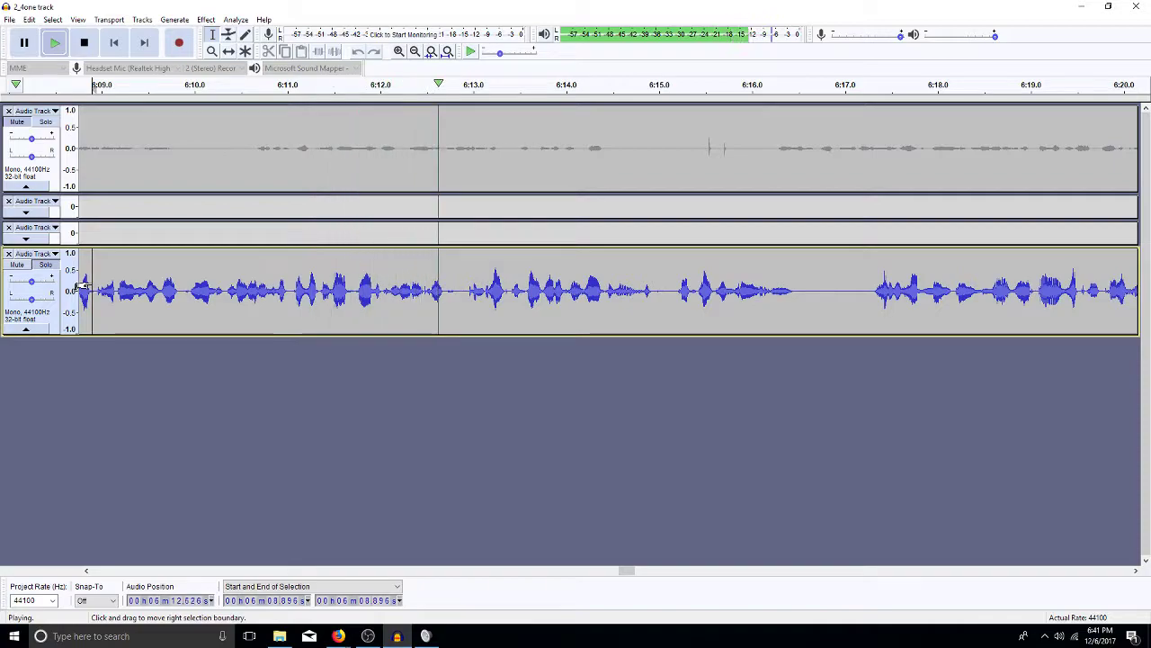
{"action": "key", "text": "space"}
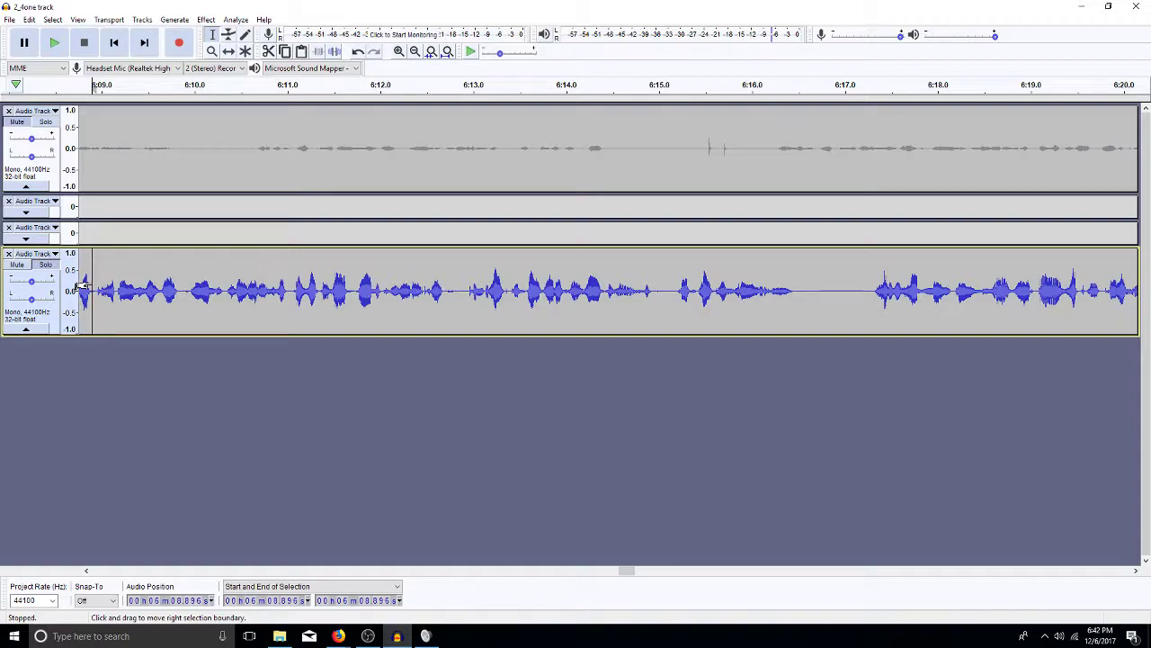
- Play short pieces of the duplicated track's speech from about 6:11.4 and from about 6:11.8
{"action": "left_click", "coordinate": [327, 297]}
{"action": "key", "text": "space"}
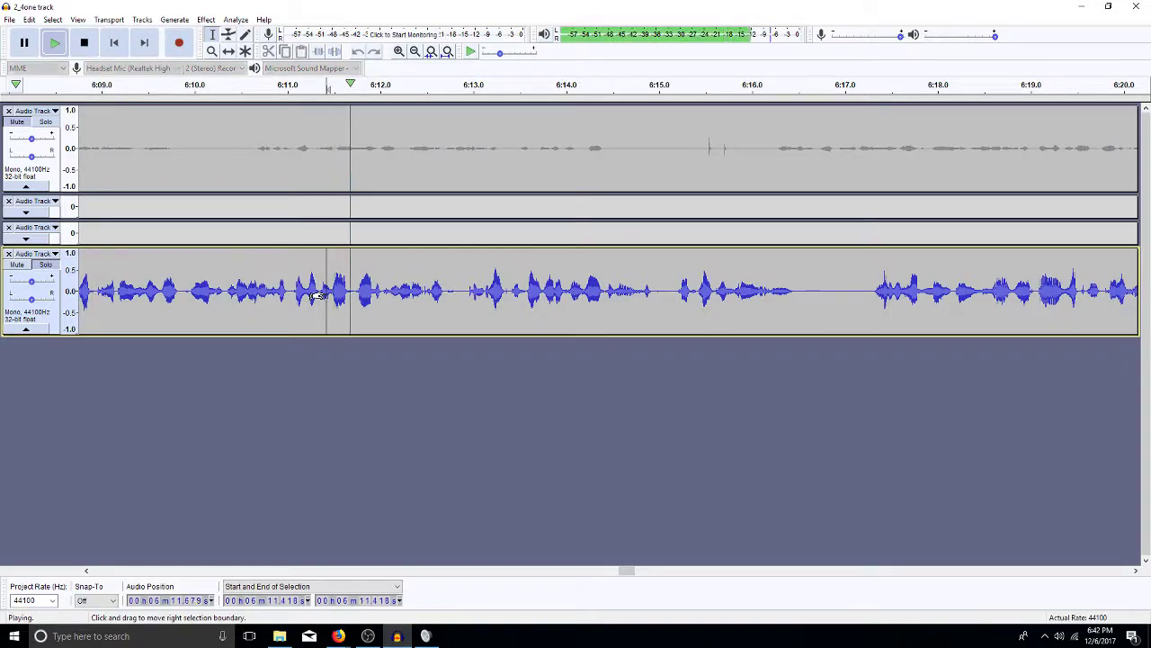
{"action": "key", "text": "space"}
{"action": "left_click", "coordinate": [358, 299]}
{"action": "key", "text": "space"}
{"action": "key", "text": "space"}
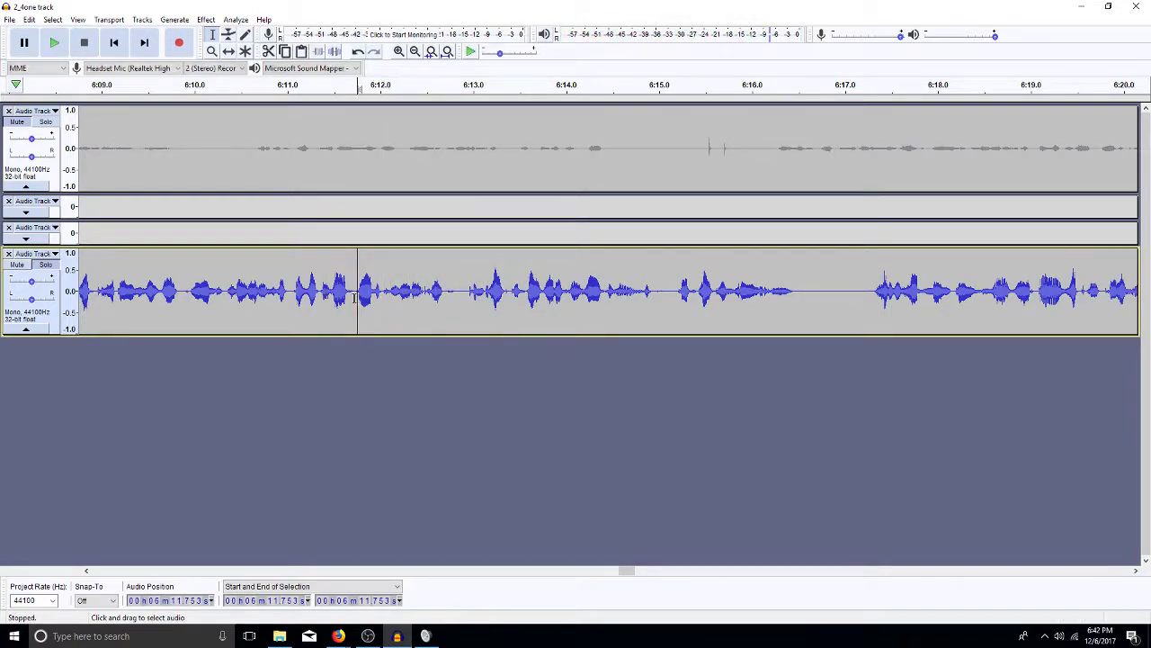
- Examine the words between about 6:11.7 and 6:12.3 up close and mark the short gap between them at about 6:12.0
{"action": "left_click", "coordinate": [383, 297]}
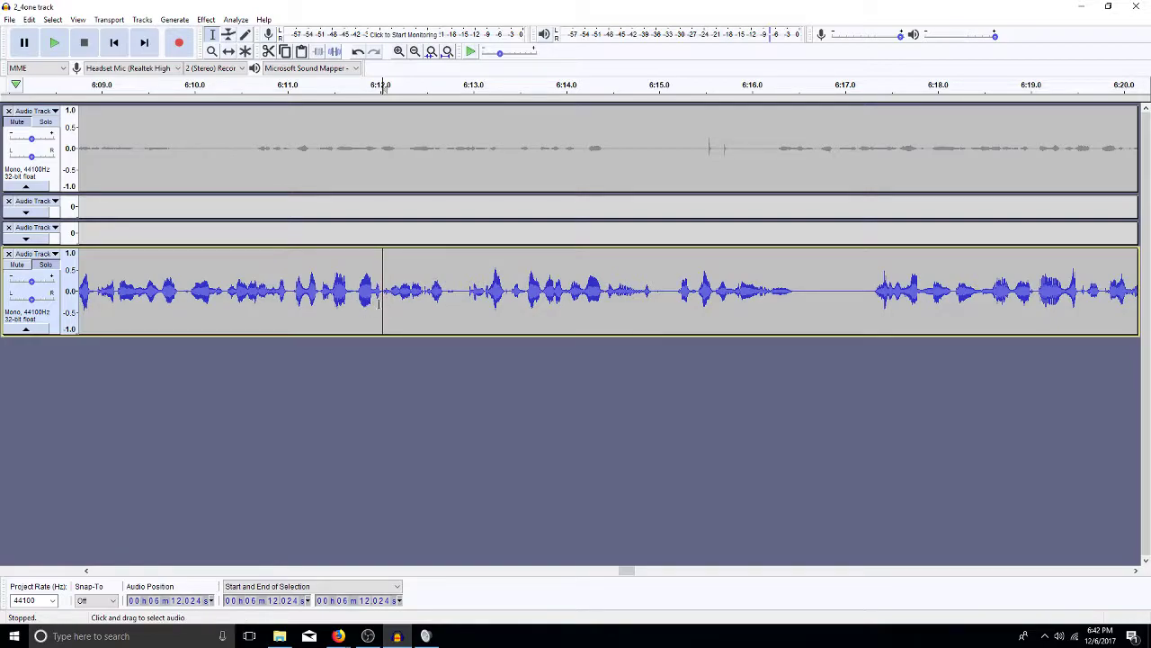
{"action": "left_click", "coordinate": [400, 51]}
{"action": "left_click_drag", "start_coordinate": [357, 288], "coordinate": [606, 286]}
{"action": "key", "text": "space"}
{"action": "left_click_drag", "start_coordinate": [493, 290], "coordinate": [710, 301]}
{"action": "key", "text": "space"}
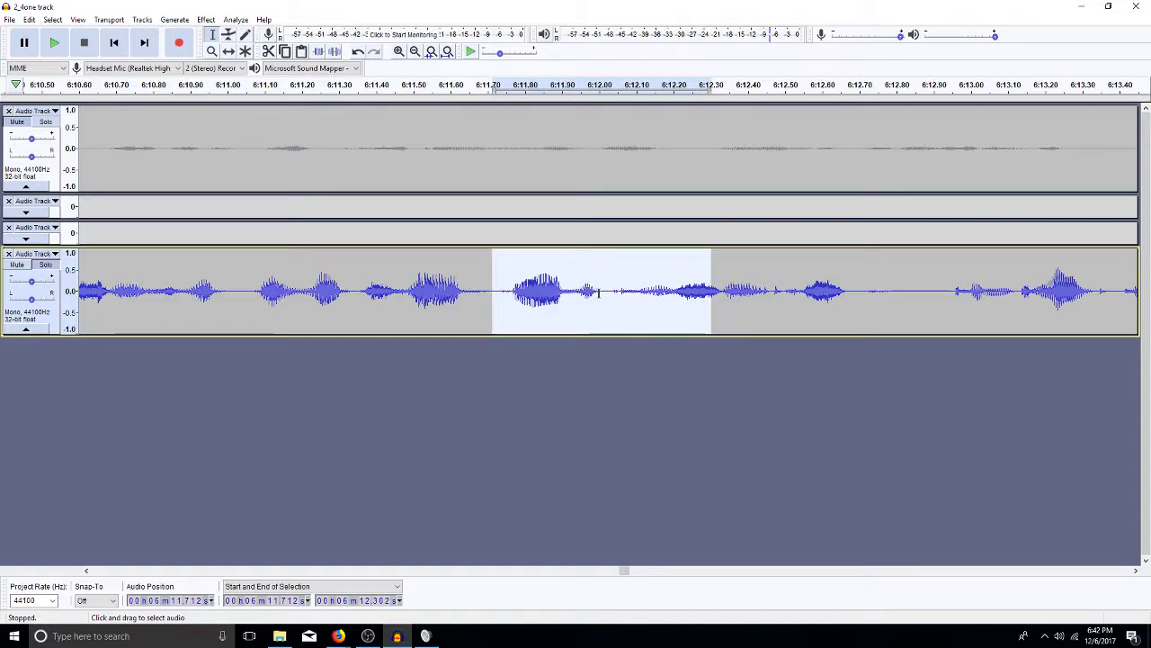
{"action": "left_click", "coordinate": [609, 295]}
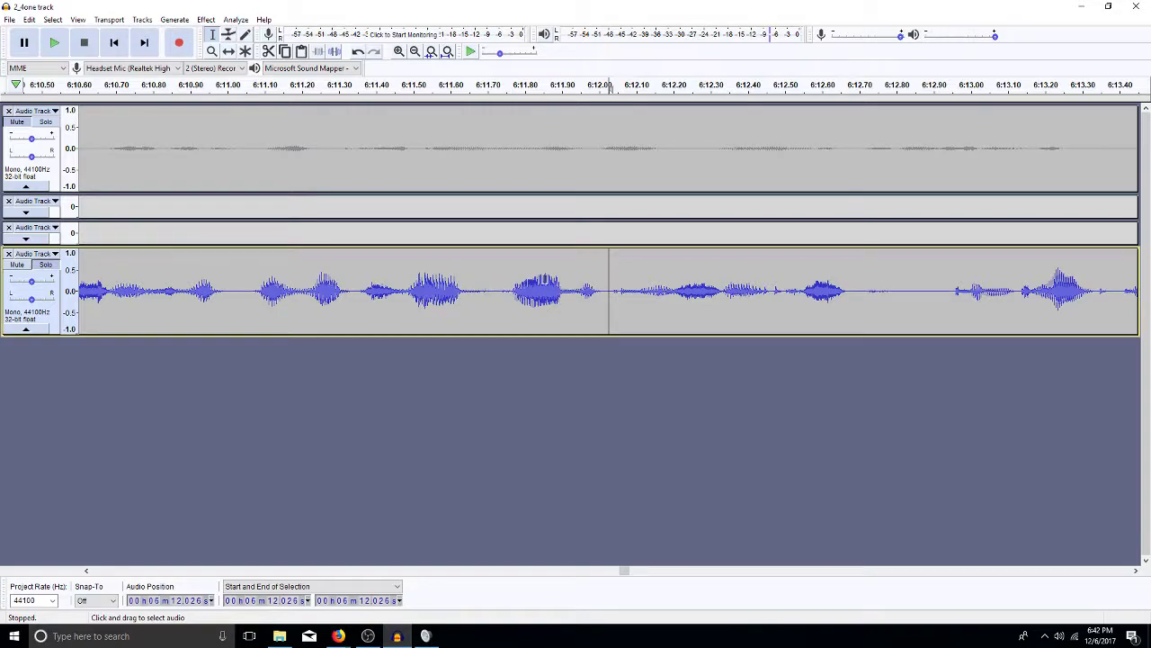
{"action": "left_click", "coordinate": [629, 297]}
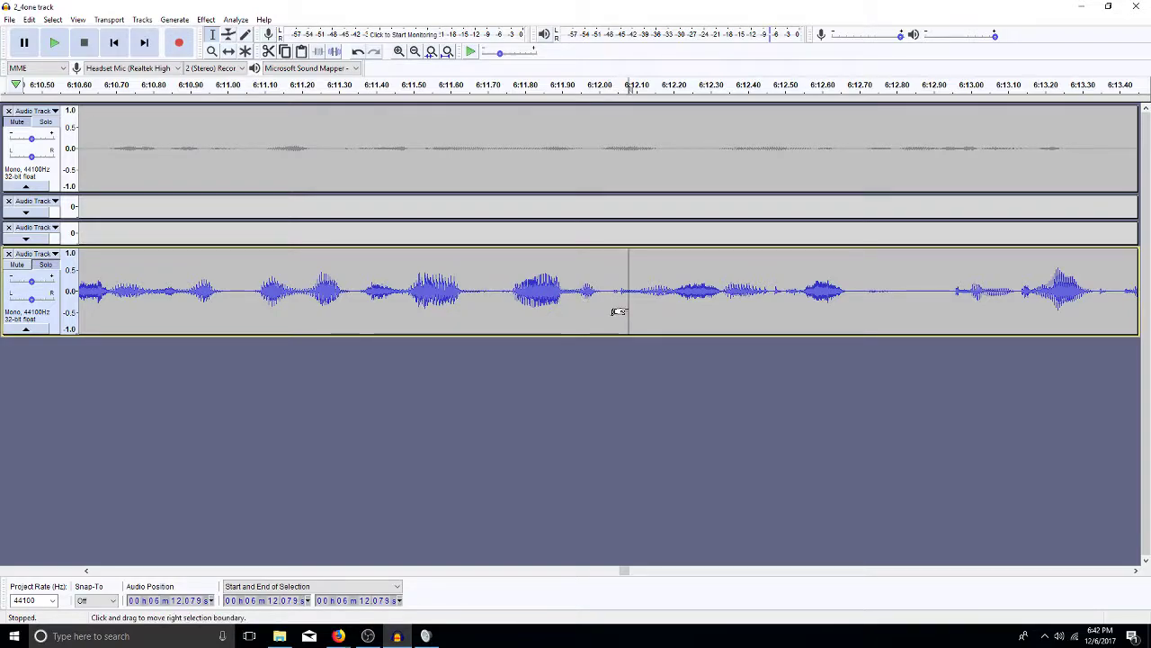
{"action": "left_click", "coordinate": [609, 301]}
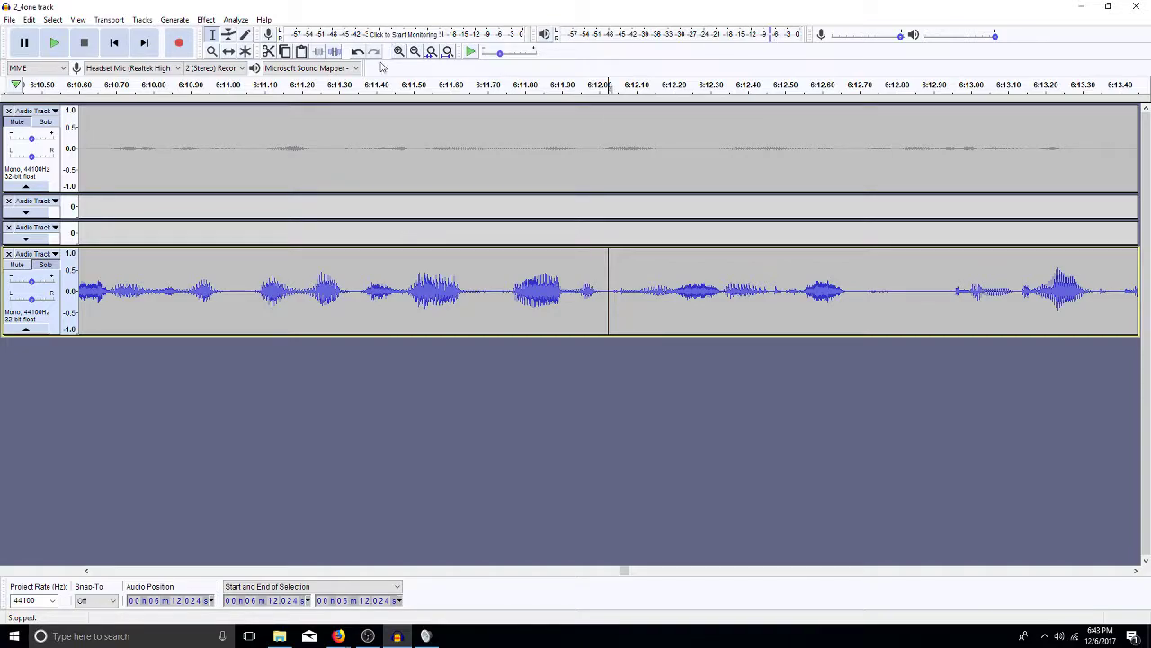
- Delete the quiet section with the spike cluster between about 4:32.0 and 5:17.7 from the duplicated track
{"action": "left_click", "coordinate": [415, 51]}
{"action": "left_click", "coordinate": [414, 51]}
{"action": "left_click", "coordinate": [415, 51]}
{"action": "left_click", "coordinate": [415, 52]}
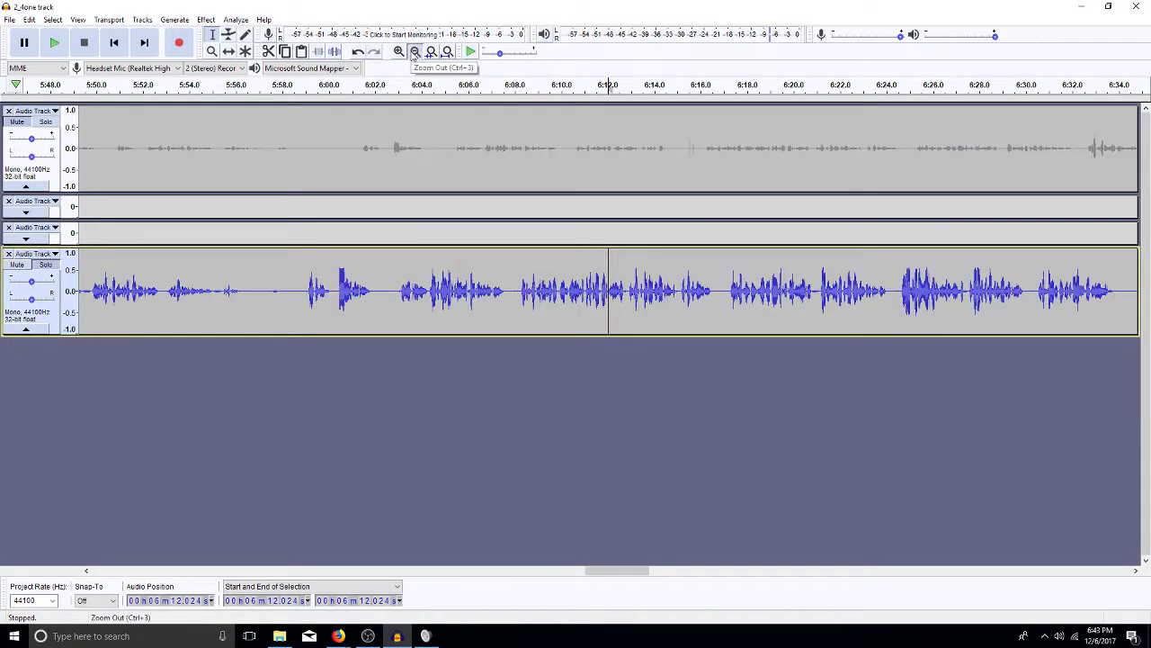
{"action": "left_click", "coordinate": [415, 52]}
{"action": "left_click", "coordinate": [415, 51]}
{"action": "left_click", "coordinate": [415, 52]}
{"action": "left_click", "coordinate": [570, 295]}
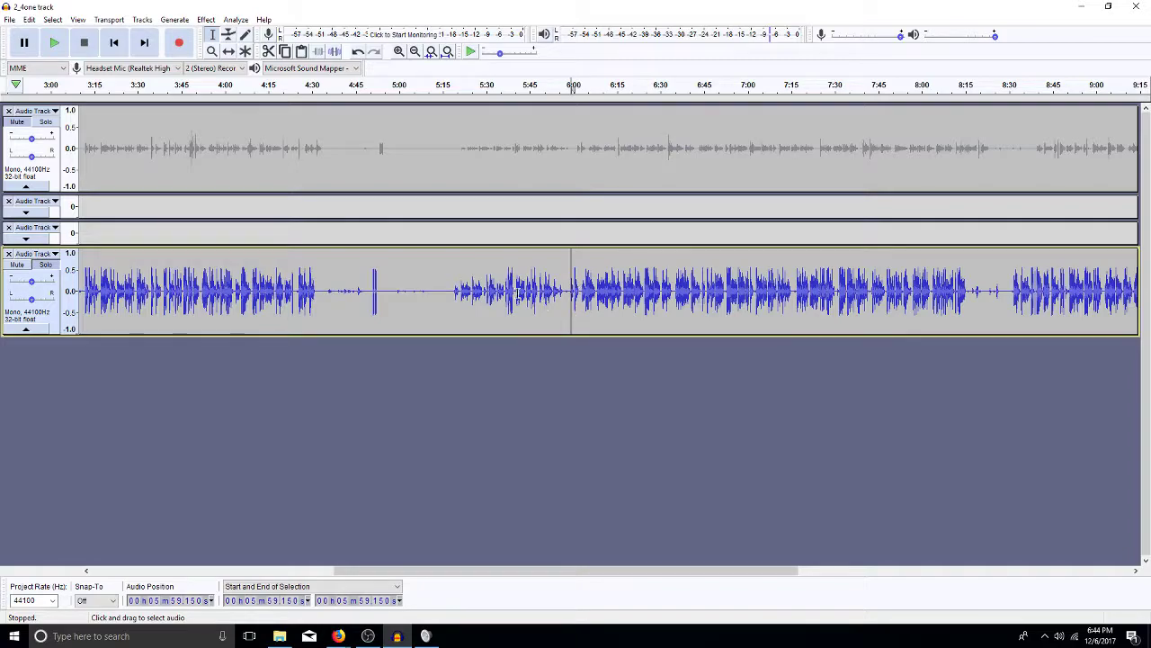
{"action": "left_click", "coordinate": [494, 275]}
{"action": "left_click_drag", "start_coordinate": [437, 283], "coordinate": [318, 310]}
{"action": "left_click_drag", "start_coordinate": [450, 289], "coordinate": [318, 303]}
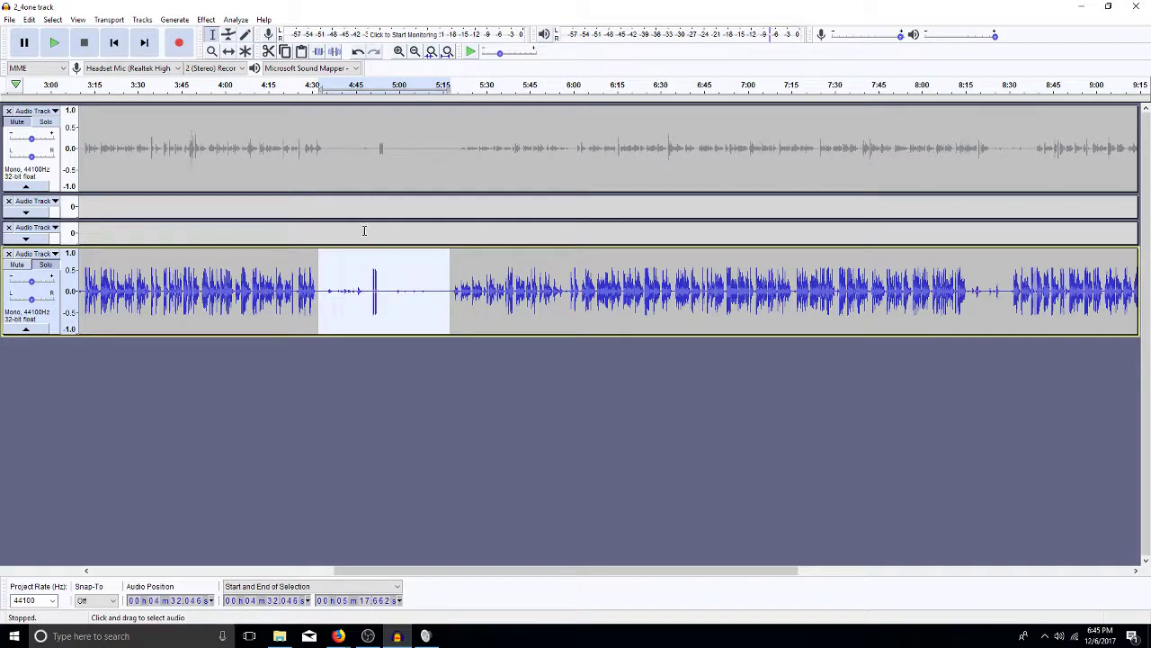
{"action": "key", "text": "Delete"}
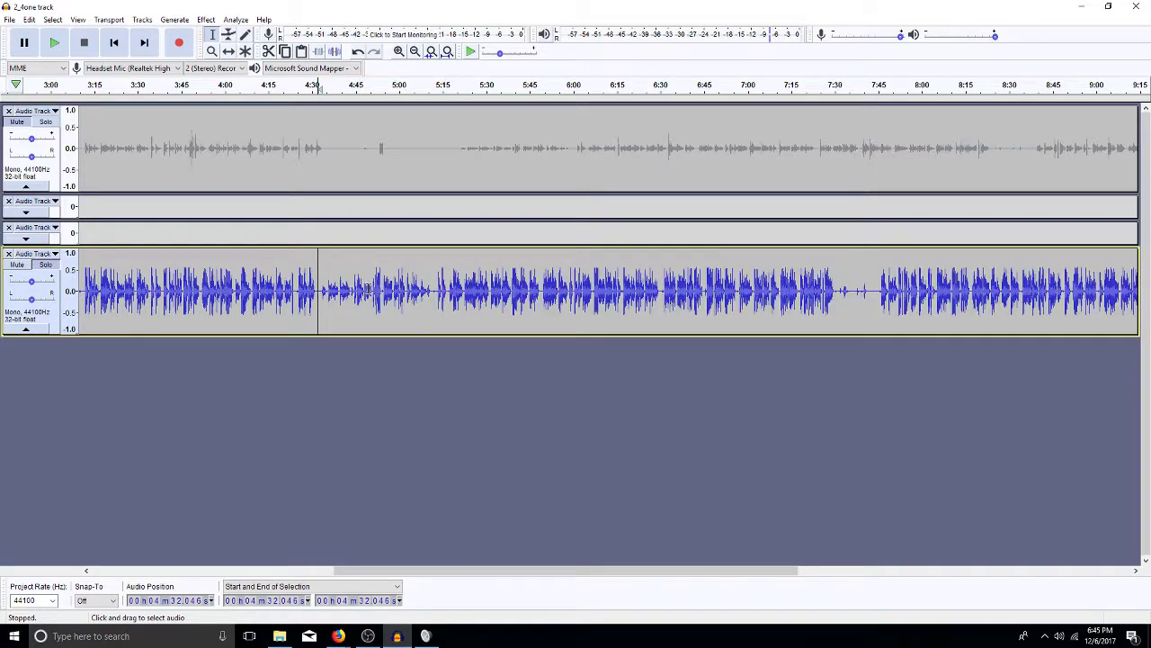
- Shorten the silent gap before the resumed speech by deleting about 4:32.1 to 4:33.3 from the duplicated track
{"action": "left_click", "coordinate": [398, 52]}
{"action": "left_click", "coordinate": [398, 53]}
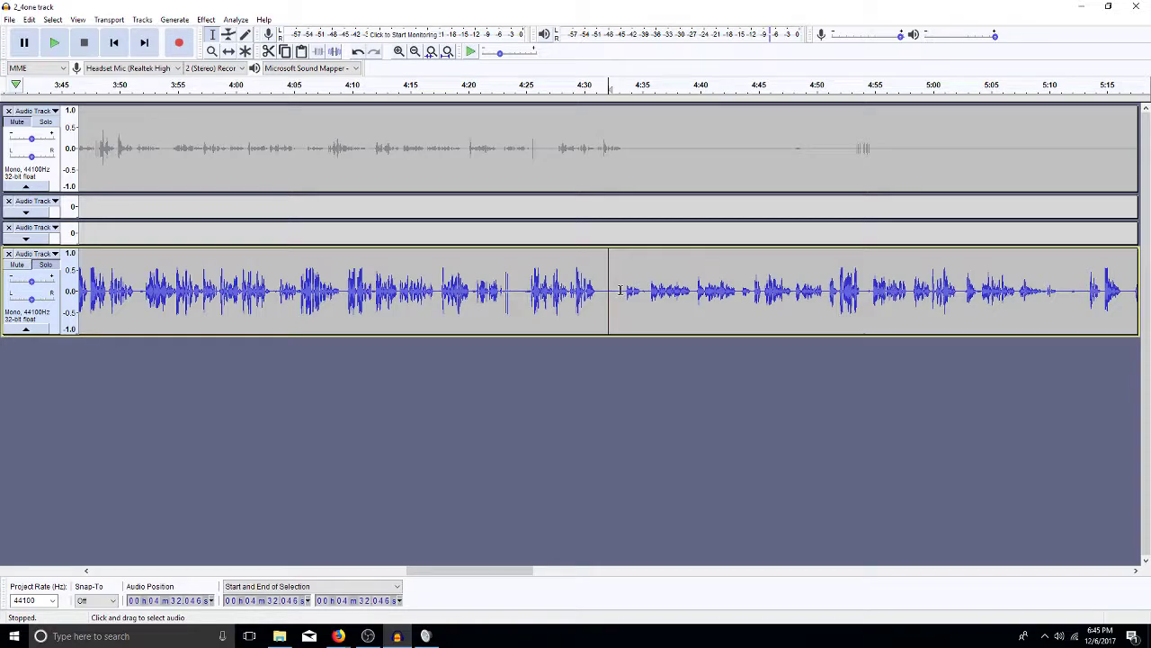
{"action": "left_click_drag", "start_coordinate": [622, 292], "coordinate": [600, 309]}
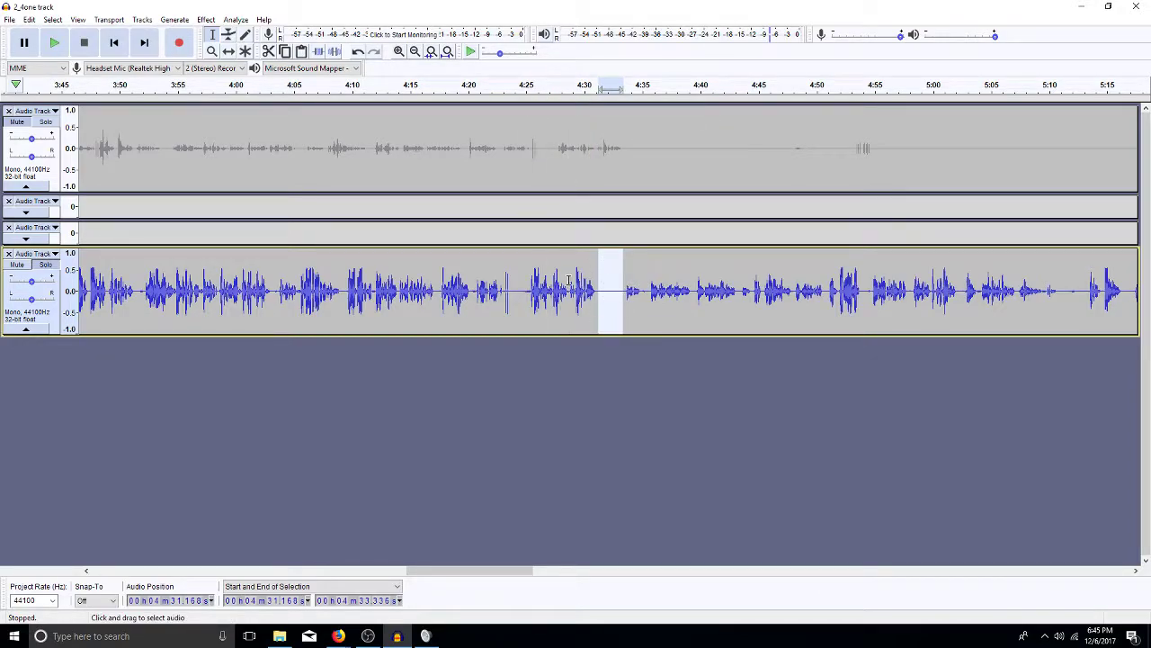
{"action": "left_click", "coordinate": [399, 52]}
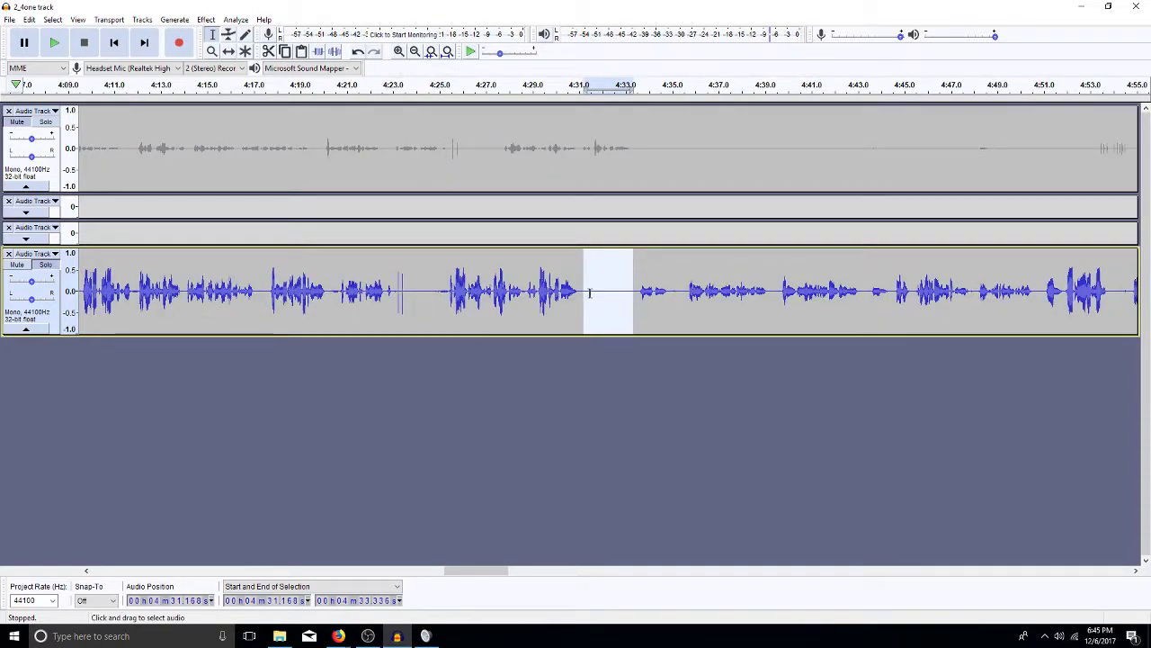
{"action": "mouse_move", "coordinate": [592, 301]}
{"action": "left_mouse_down"}
{"action": "mouse_move", "coordinate": [619, 298]}
{"action": "mouse_move", "coordinate": [605, 300]}
{"action": "left_mouse_up"}
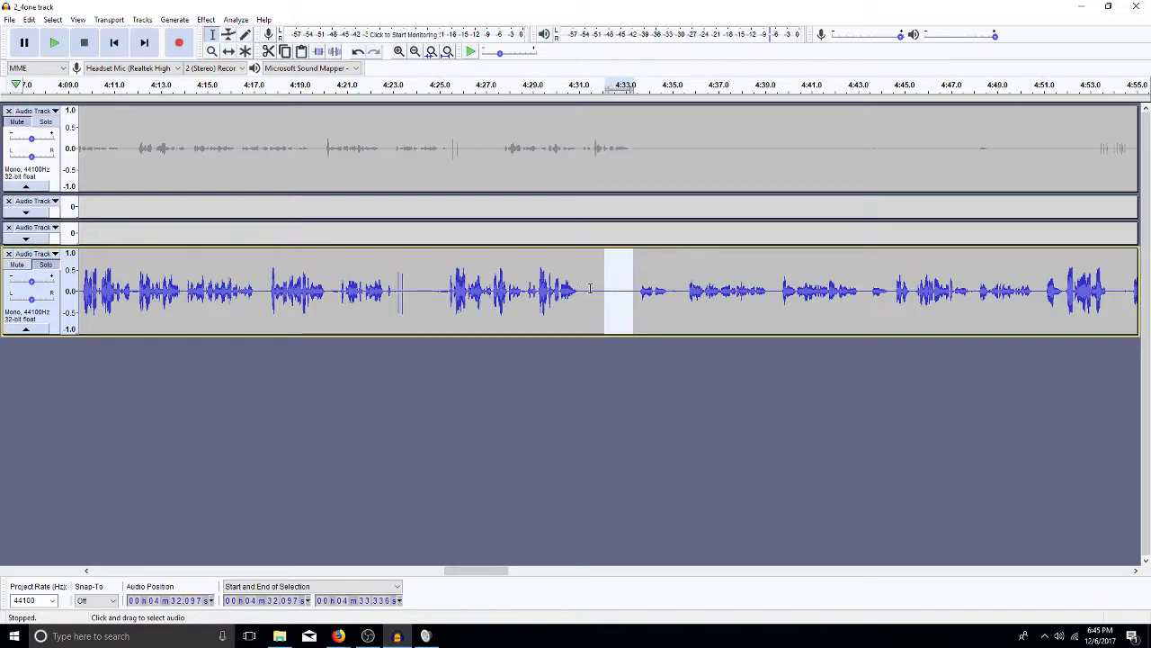
{"action": "key", "text": "Delete"}
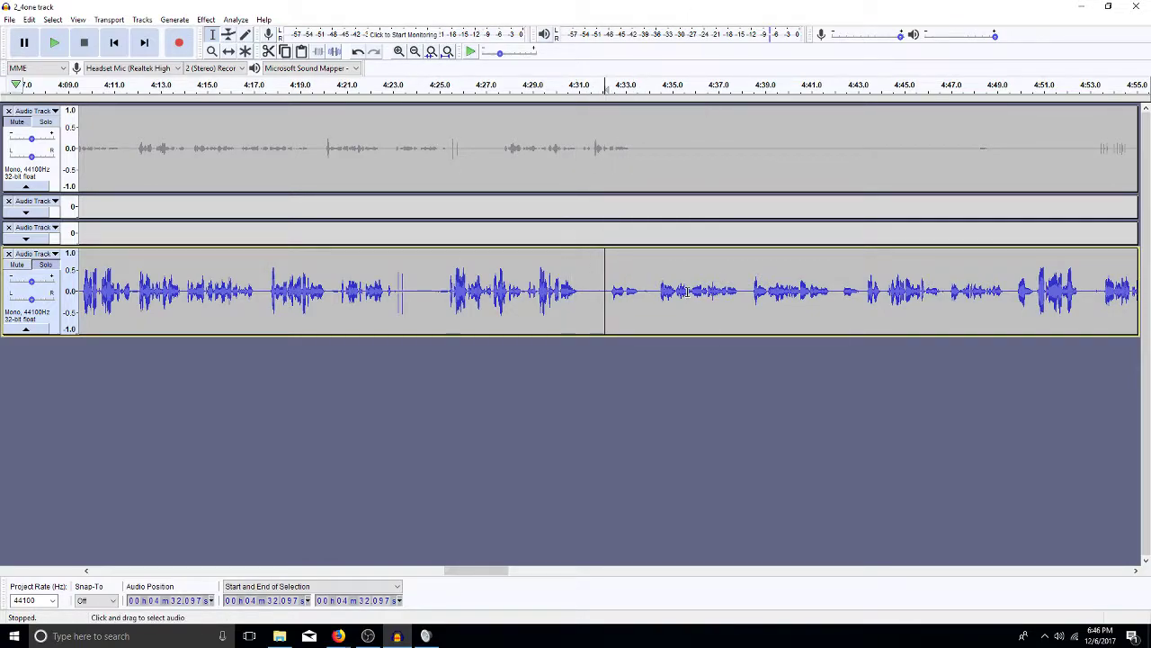
- Examine the shortened pause up close and play the duplicated track from about 4:32.1
{"action": "left_click", "coordinate": [401, 56]}
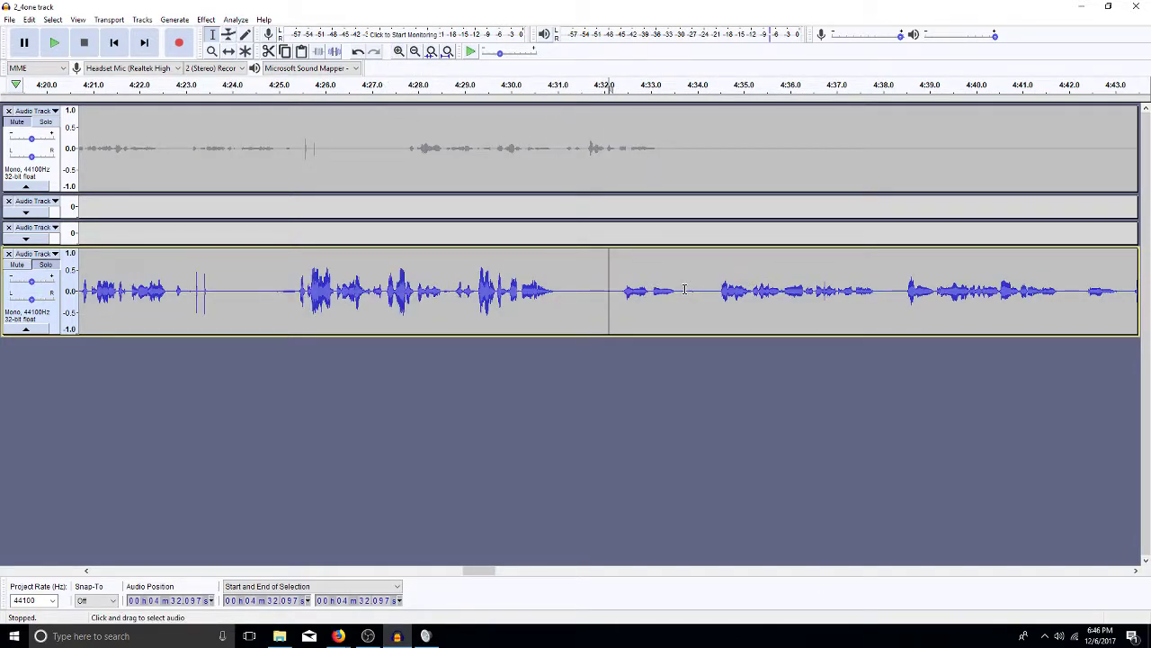
{"action": "left_click", "coordinate": [398, 52]}
{"action": "left_click", "coordinate": [398, 52]}
{"action": "left_click", "coordinate": [399, 52]}
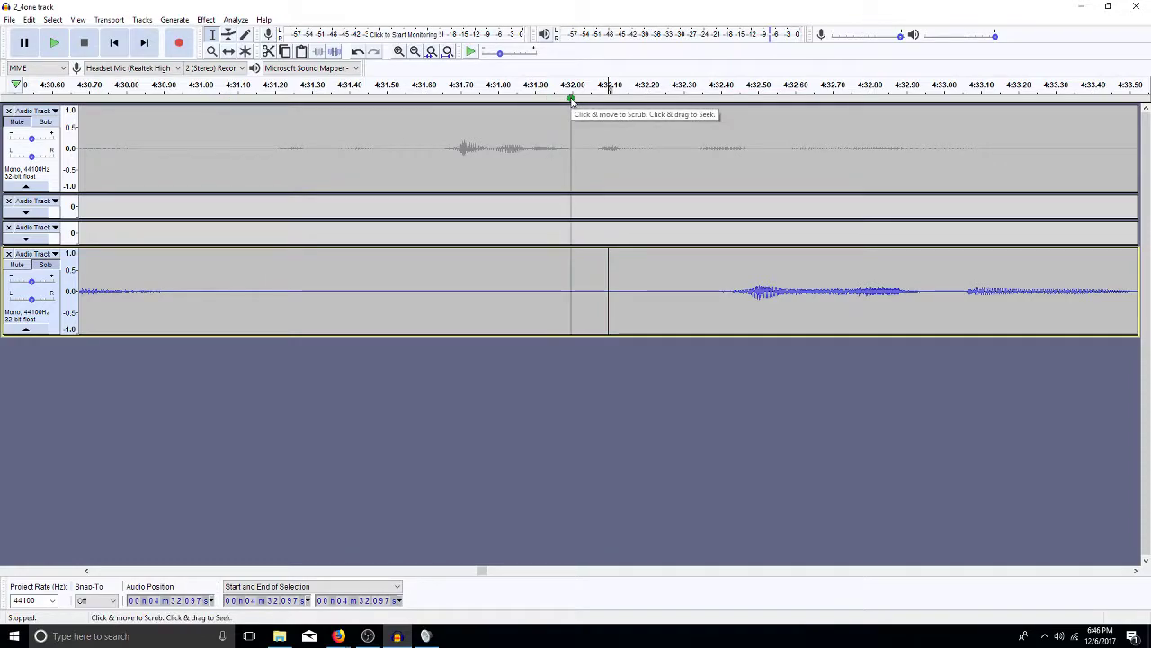
{"action": "key", "text": "space"}
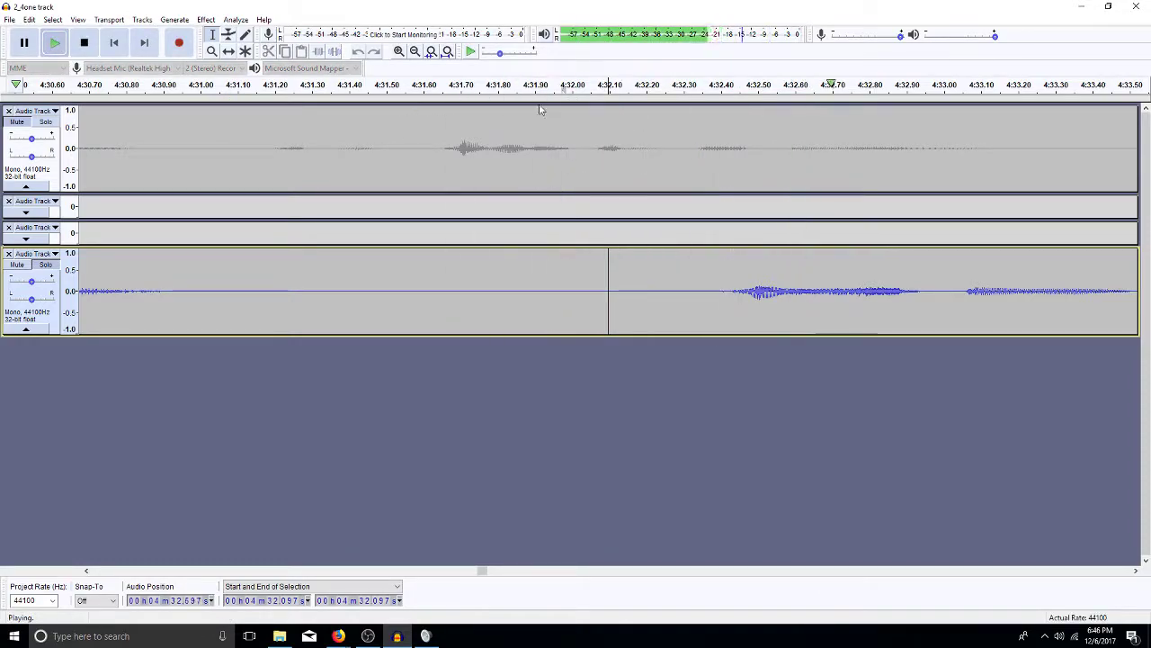
{"action": "key", "text": "space"}
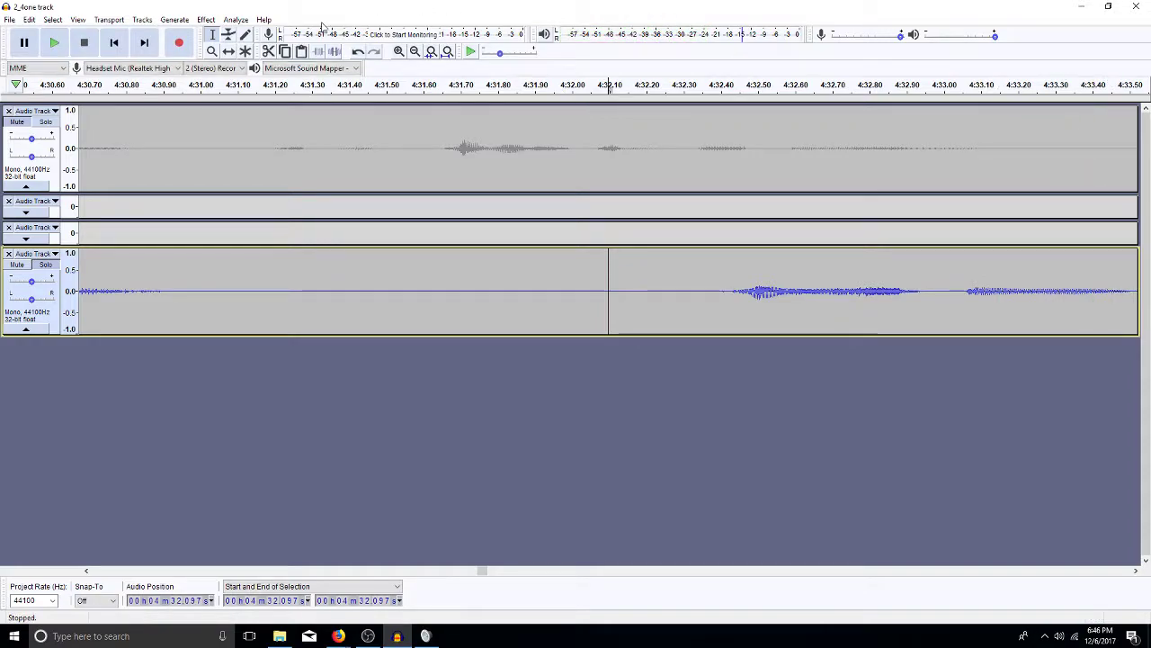
- Select the remaining pause in the duplicated track between about 4:31.0 and 4:32.3
{"action": "left_click", "coordinate": [415, 51]}
{"action": "left_click", "coordinate": [415, 51]}
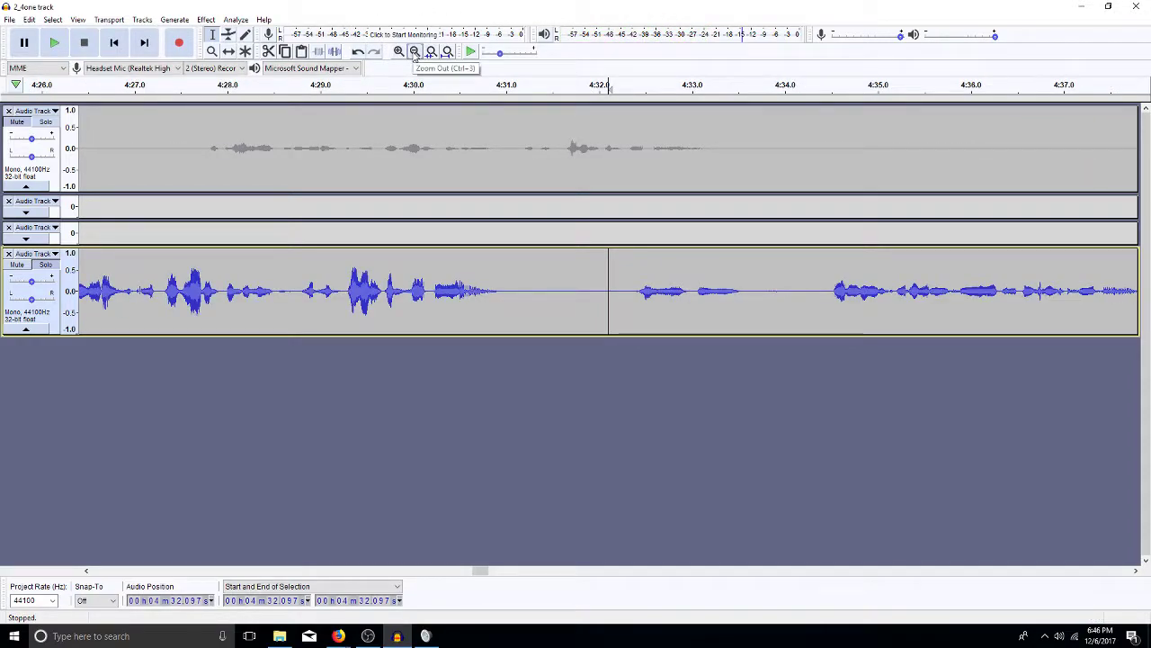
{"action": "left_click", "coordinate": [415, 51]}
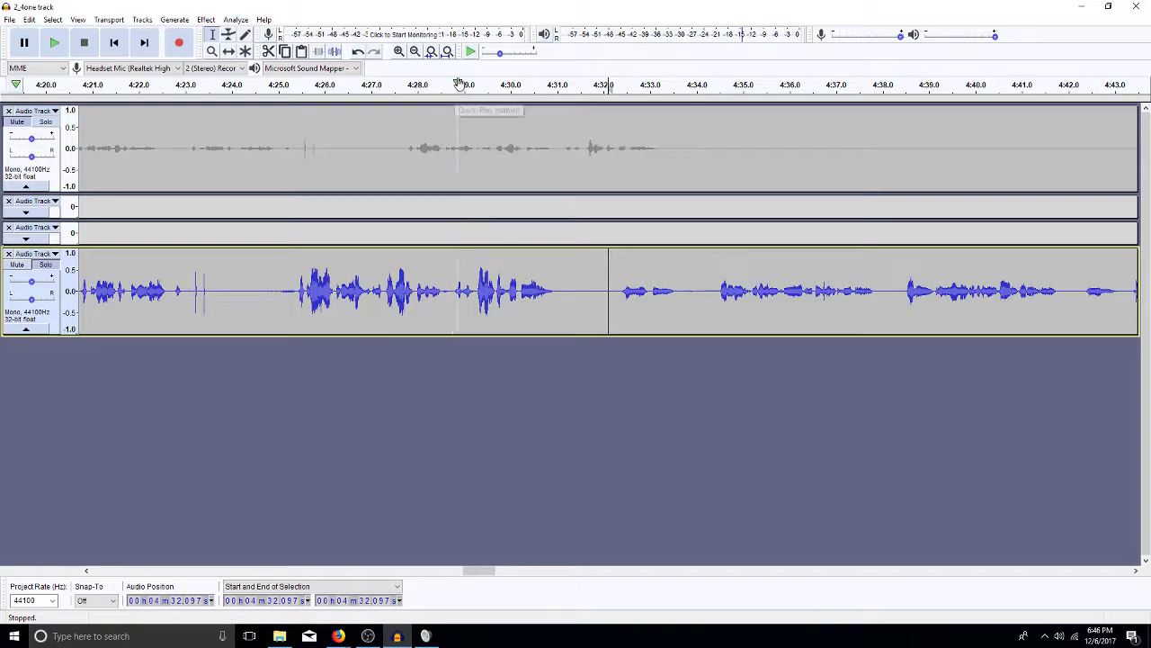
{"action": "left_click", "coordinate": [519, 153]}
{"action": "left_click", "coordinate": [554, 286]}
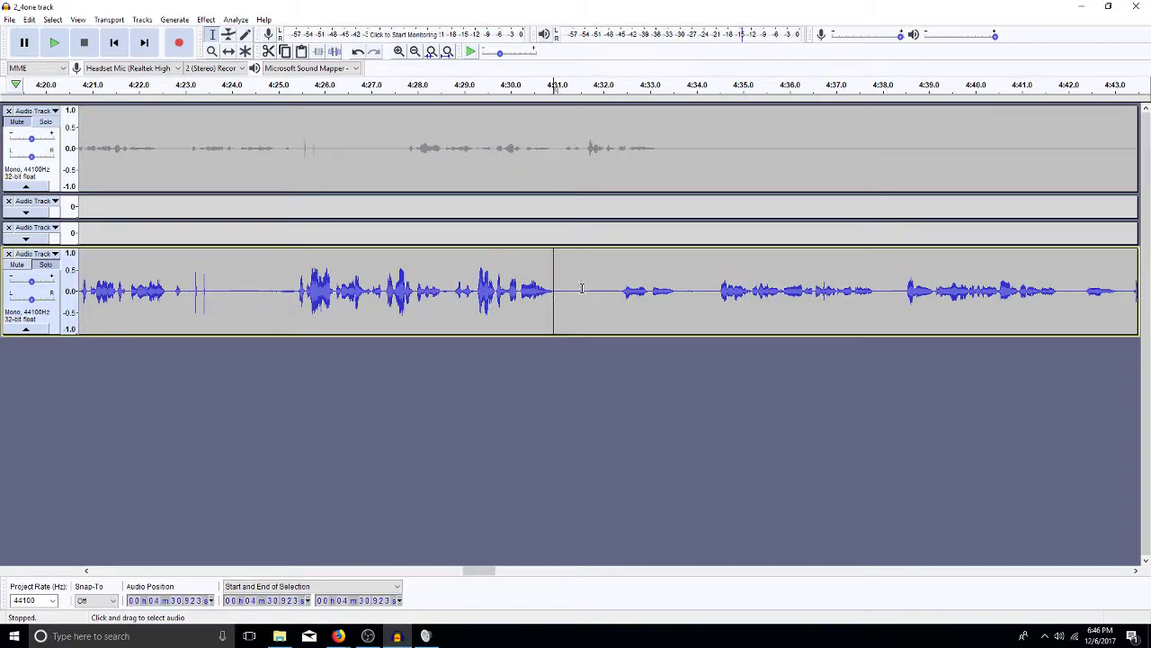
{"action": "left_click_drag", "start_coordinate": [618, 296], "coordinate": [556, 310]}
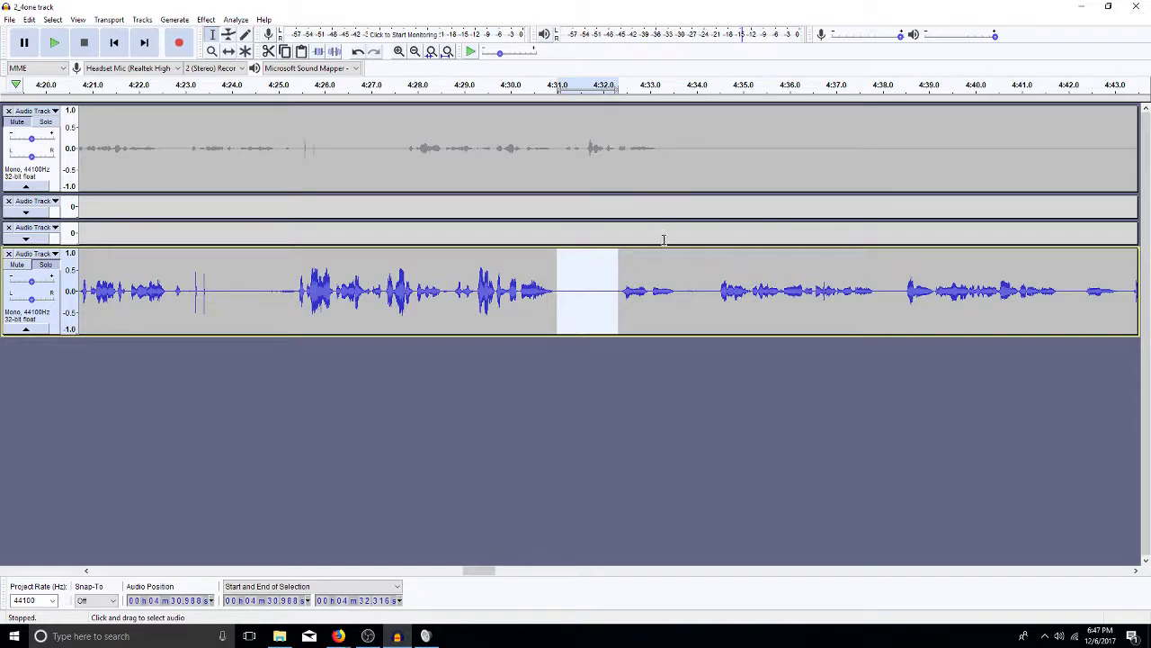
- Clear the selection, place the cursor in the pause at about 4:31.4, and show a wider stretch of the recording
{"action": "left_click", "coordinate": [536, 169]}
{"action": "left_click", "coordinate": [576, 290]}
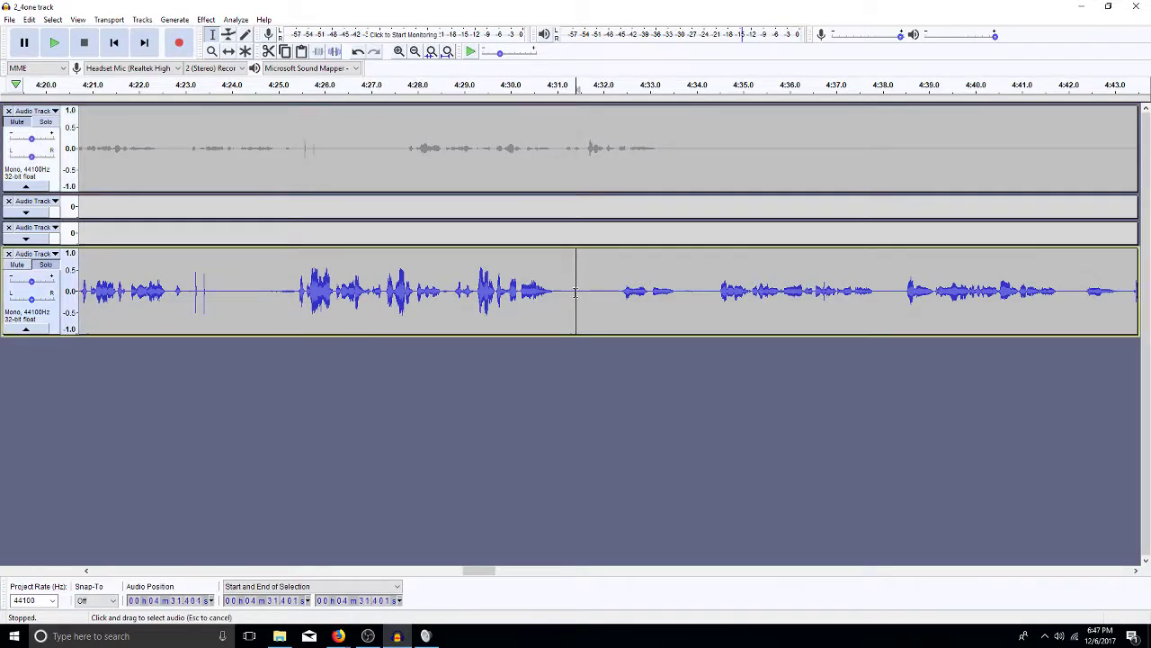
{"action": "left_click", "coordinate": [416, 53]}
{"action": "left_click", "coordinate": [417, 52]}
{"action": "left_click", "coordinate": [417, 52]}
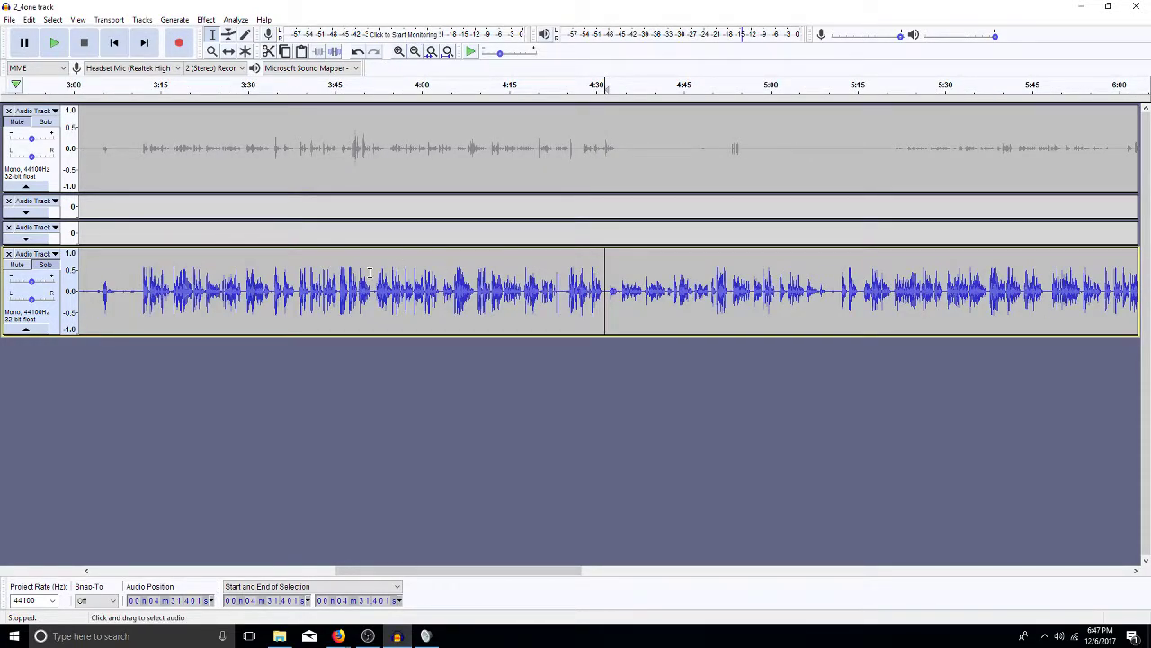
- Select the quiet stretch before the long speech section in the duplicated track, from about 2:59.1 to 3:11.5
{"action": "left_click_drag", "start_coordinate": [140, 284], "coordinate": [192, 312]}
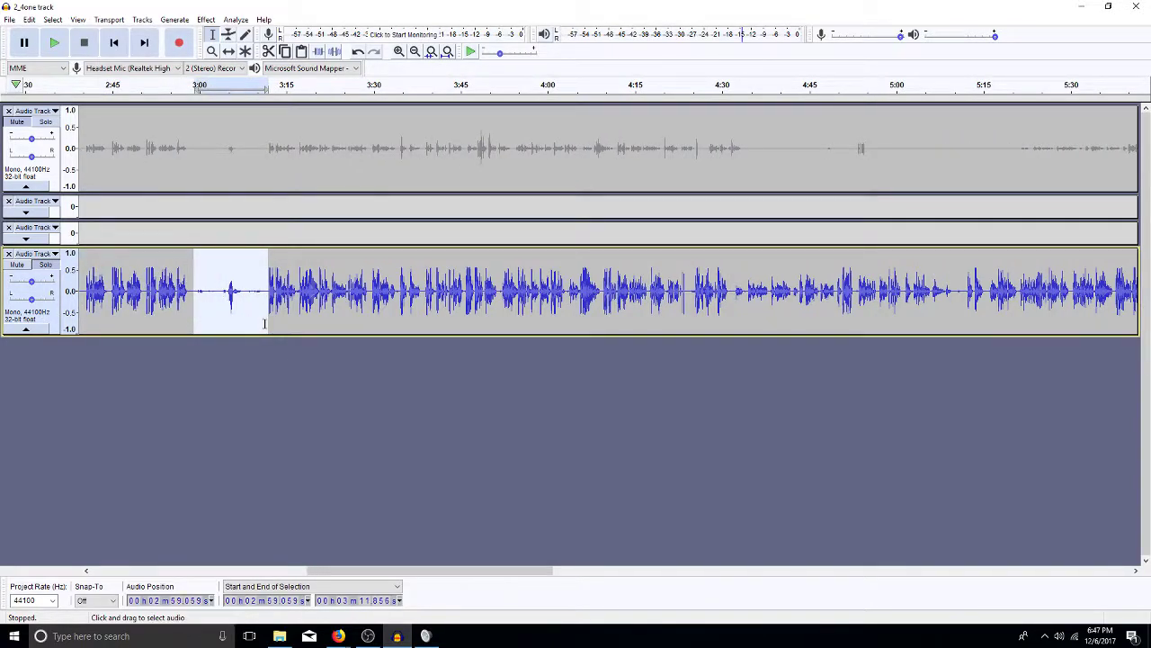
{"action": "left_click_drag", "start_coordinate": [265, 324], "coordinate": [265, 325]}
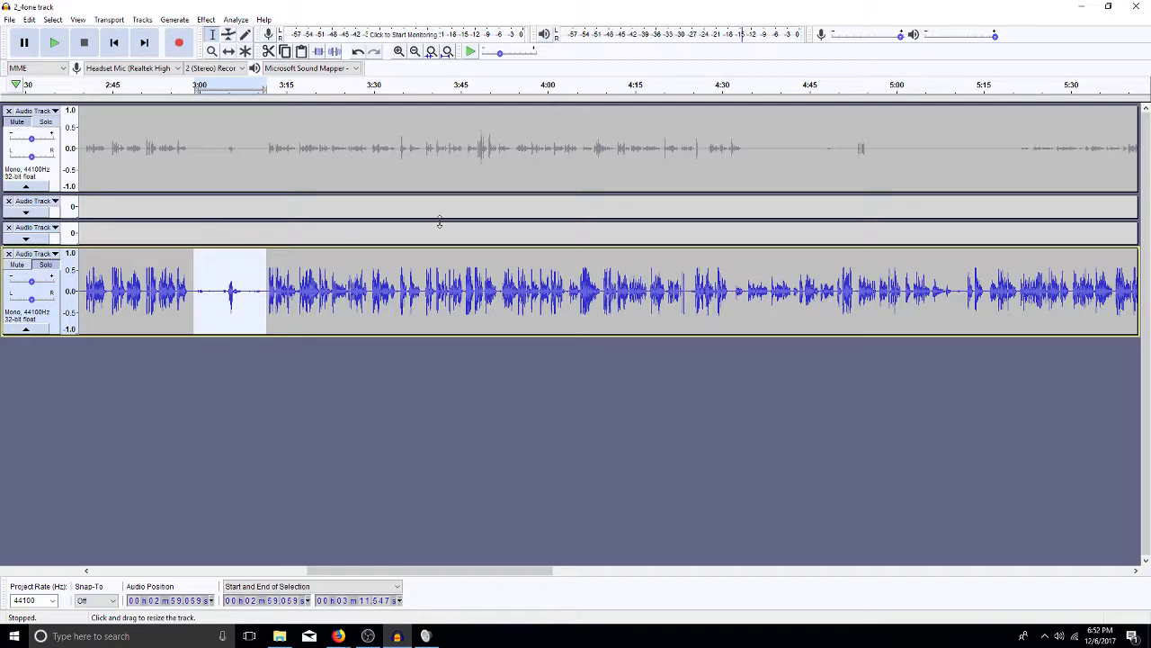
- Select about 3:11.9 to 3:51.0 across all four audio tracks, and clear the selection with the cursor in the duplicated track
{"action": "left_click", "coordinate": [486, 265]}
{"action": "left_click_drag", "start_coordinate": [518, 282], "coordinate": [549, 286]}
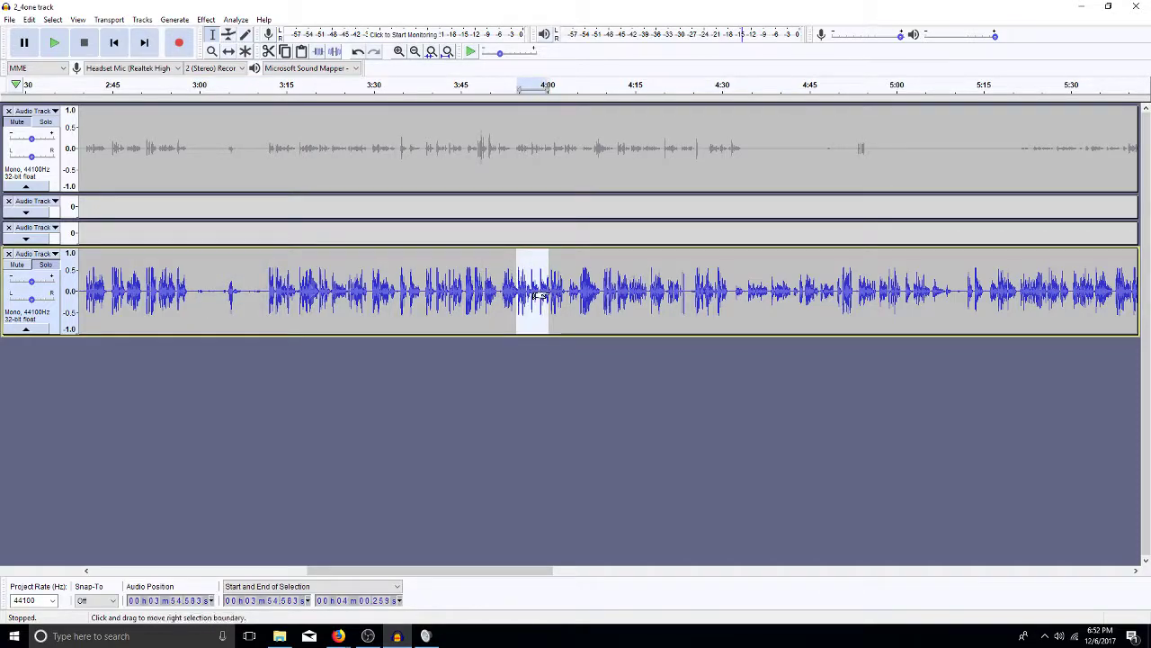
{"action": "left_click", "coordinate": [527, 179]}
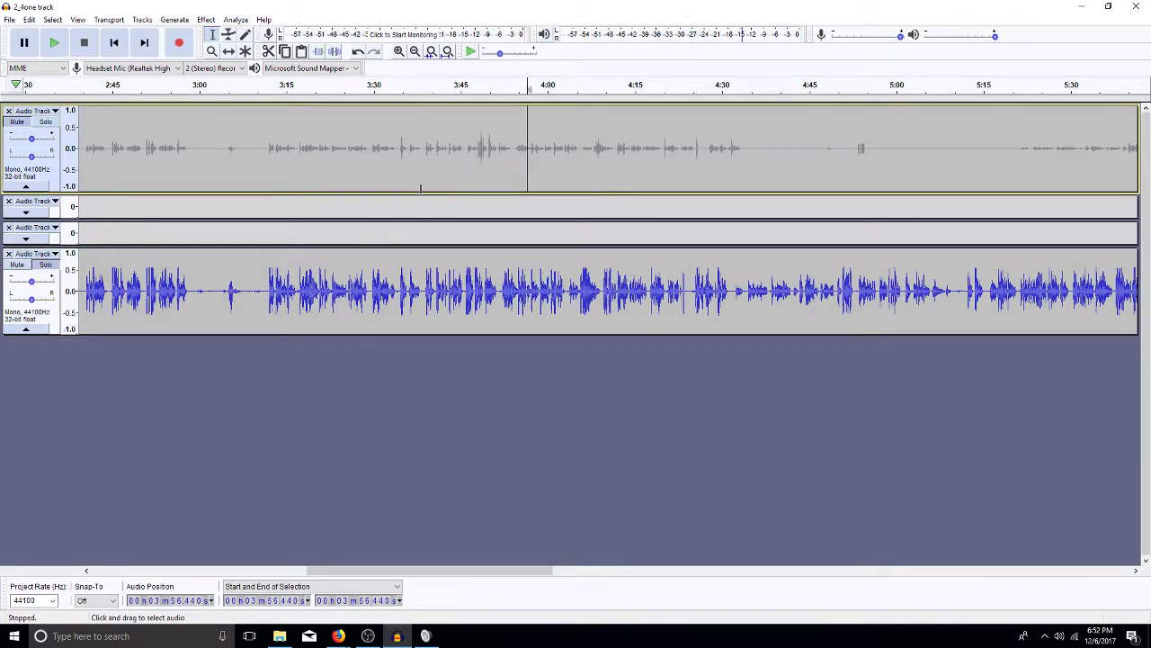
{"action": "left_click_drag", "start_coordinate": [268, 173], "coordinate": [477, 249]}
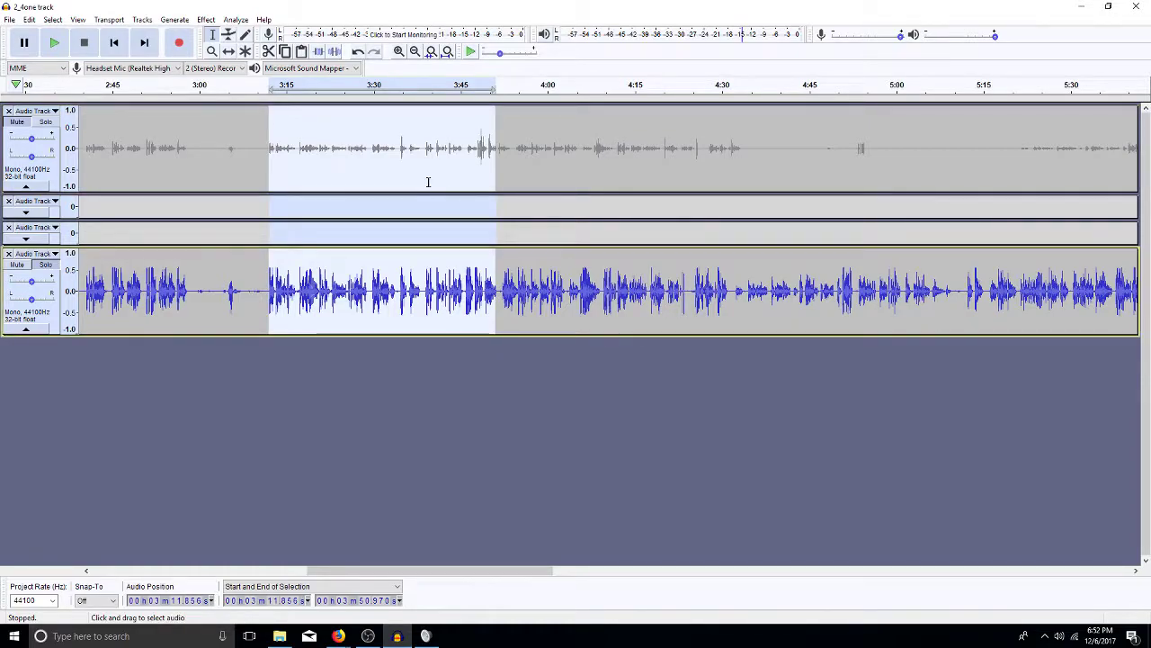
{"action": "left_click", "coordinate": [332, 274]}
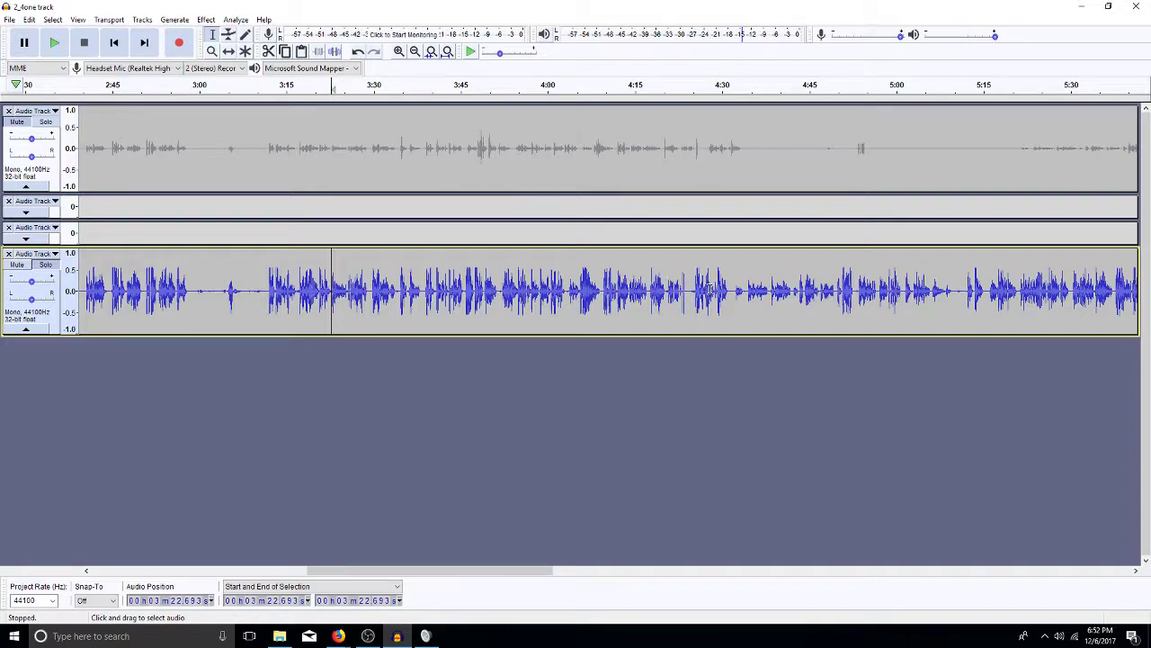
- Delete the long quiet gap in the muted original track, starting at about 4:34.6 and ending just before the speech resumes
{"action": "left_click_drag", "start_coordinate": [748, 149], "coordinate": [1014, 135]}
{"action": "key", "text": "Left"}
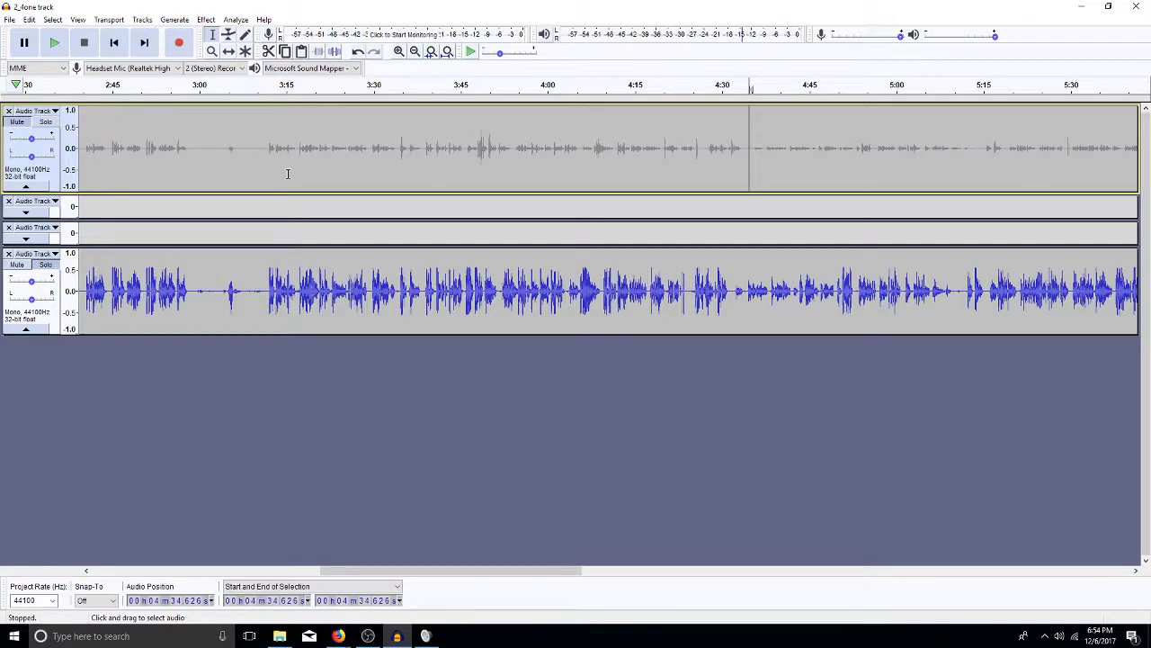
- Label the quiet stretch of the duplicated track from about 2:58.9 to 3:11.7 as "justpasttheautomat.com"
{"action": "left_click", "coordinate": [267, 290]}
{"action": "left_click_drag", "start_coordinate": [267, 290], "coordinate": [194, 311]}
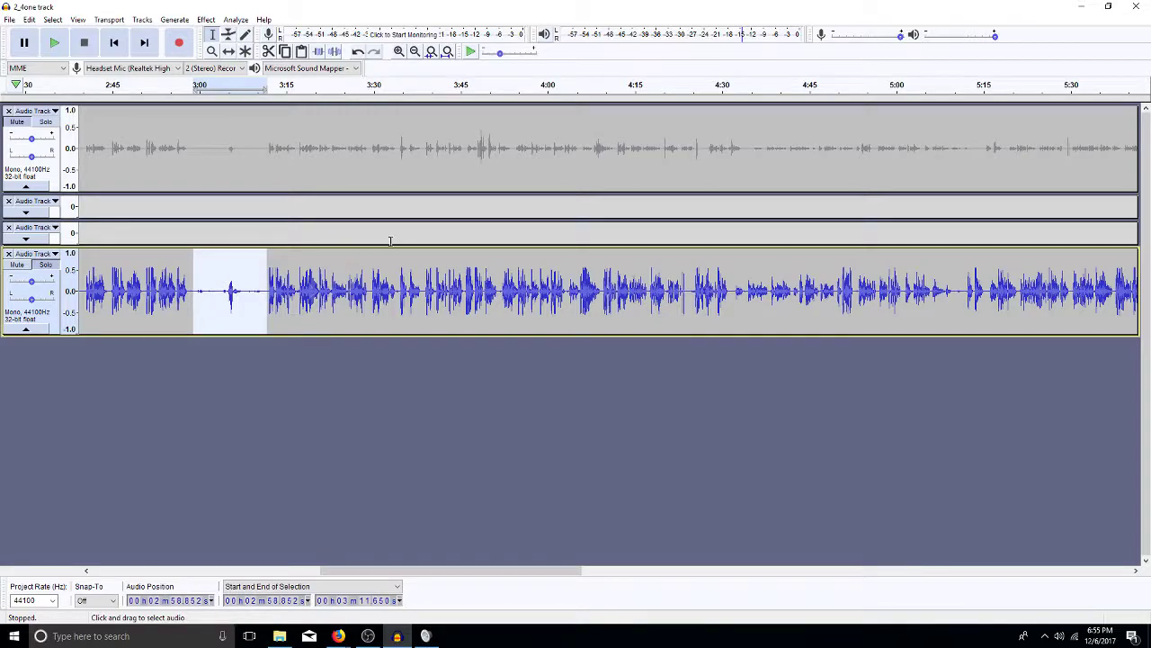
{"action": "left_click", "coordinate": [379, 364]}
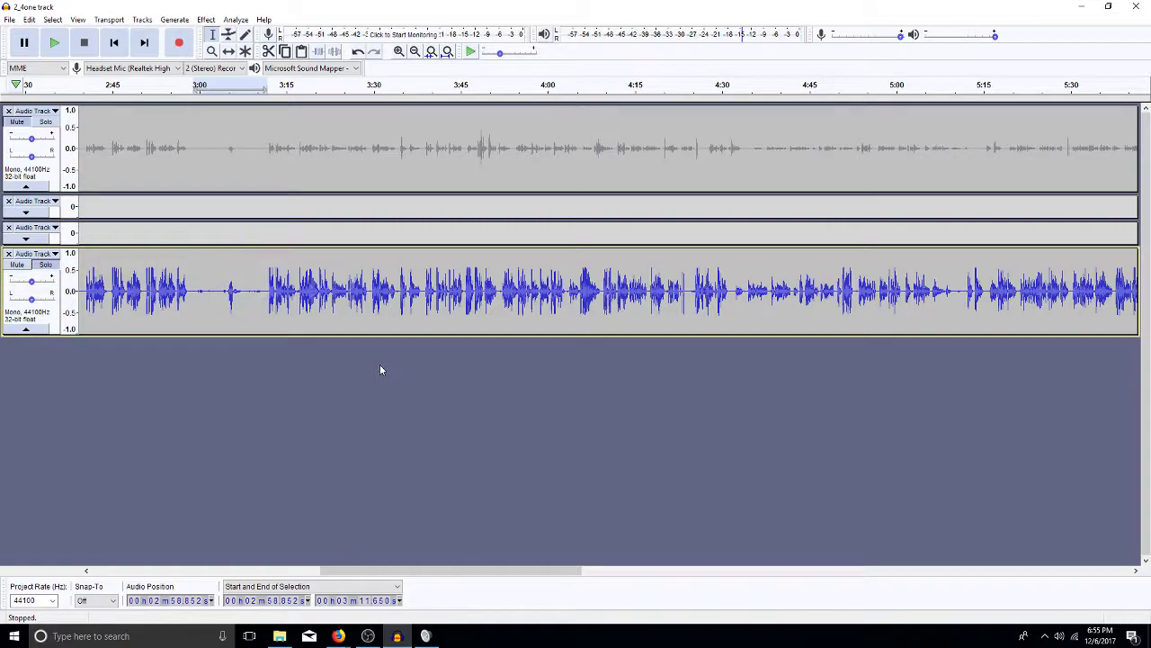
{"action": "key", "text": "ctrl+b"}
{"action": "type", "text": "ju"}
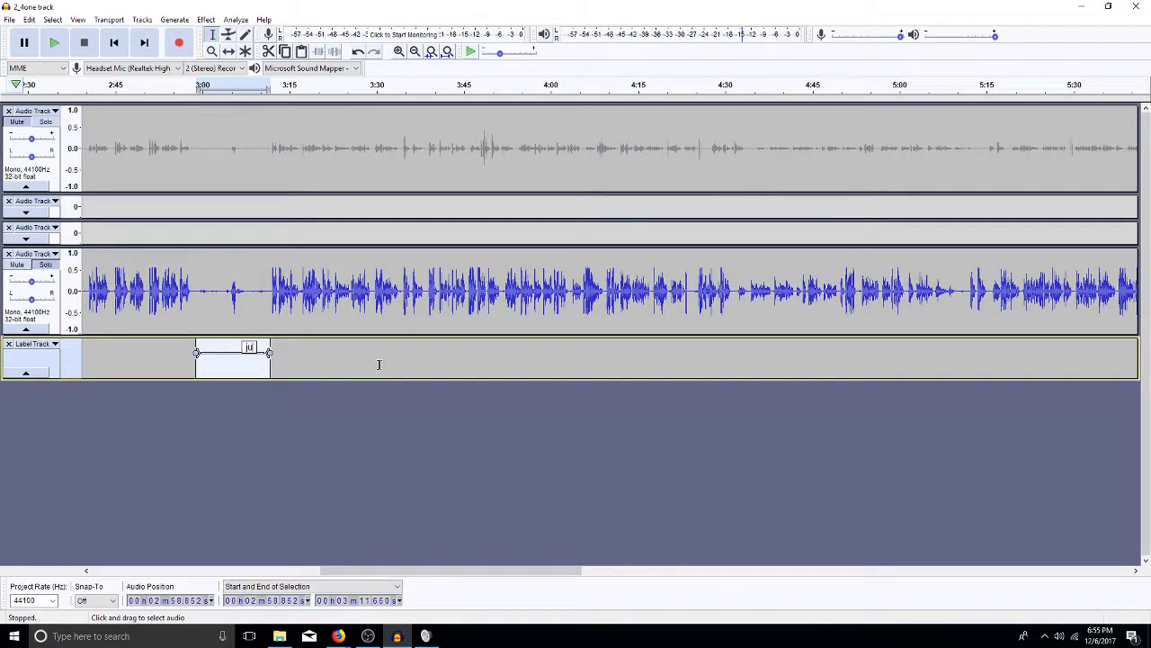
{"action": "type", "text": "stpasttheautomat.com"}
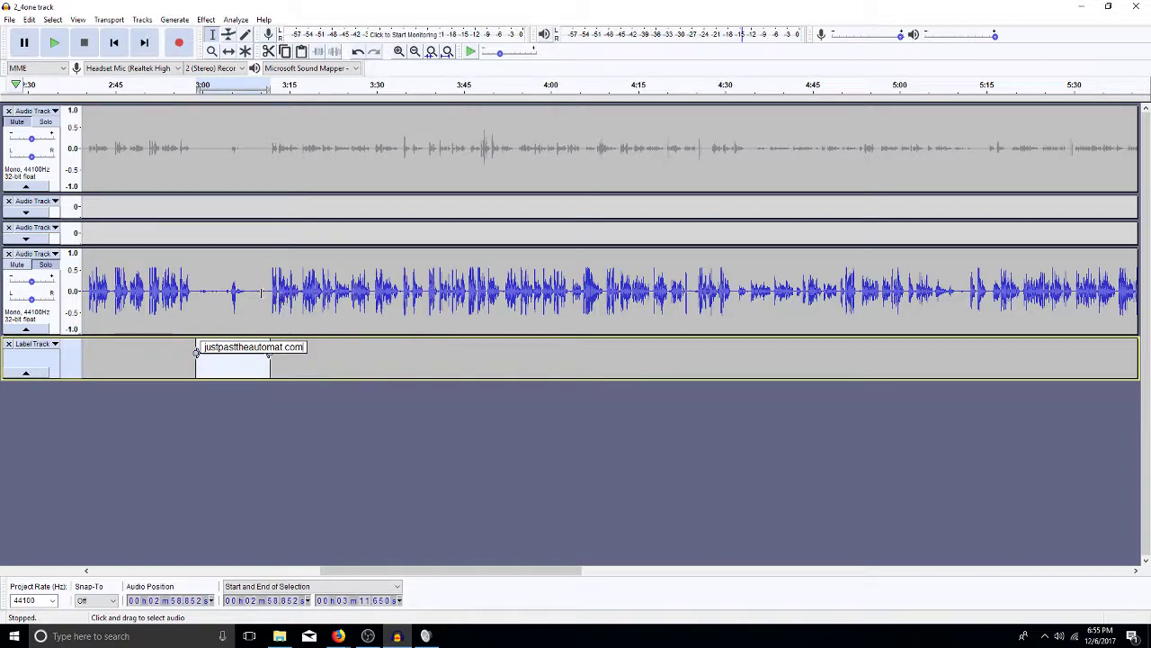
- Select about 2:58.3 to 3:11.7 in the duplicated track, and clear the selection by placing the cursor at about 3:35.9
{"action": "left_click_drag", "start_coordinate": [269, 284], "coordinate": [193, 304]}
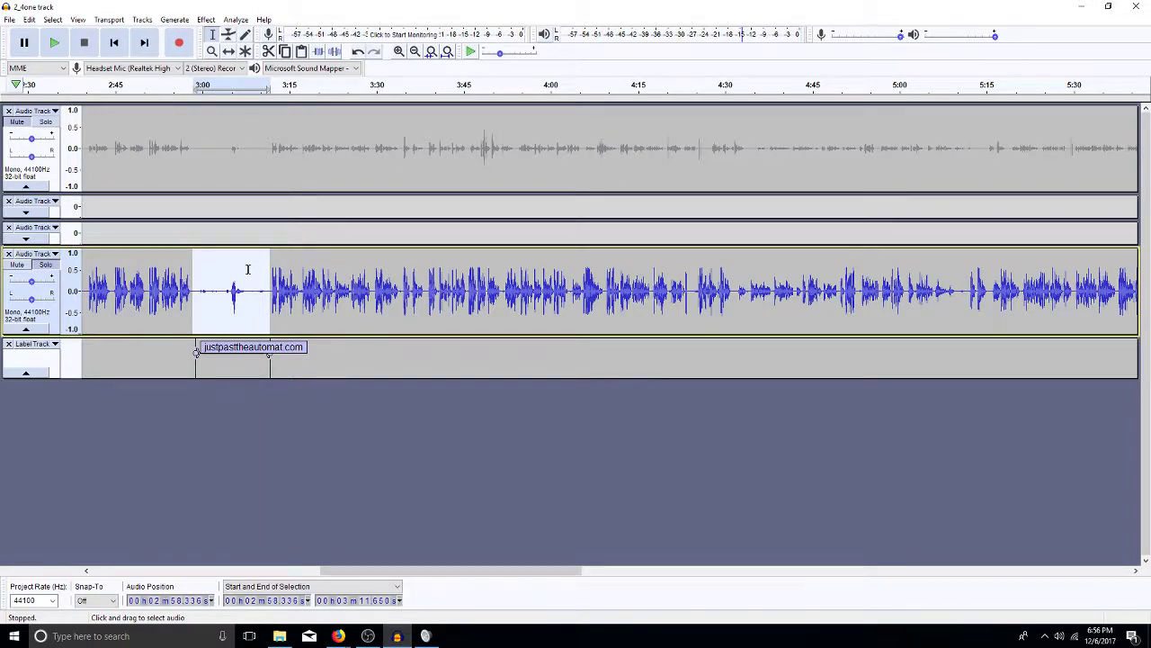
{"action": "left_click", "coordinate": [386, 292]}
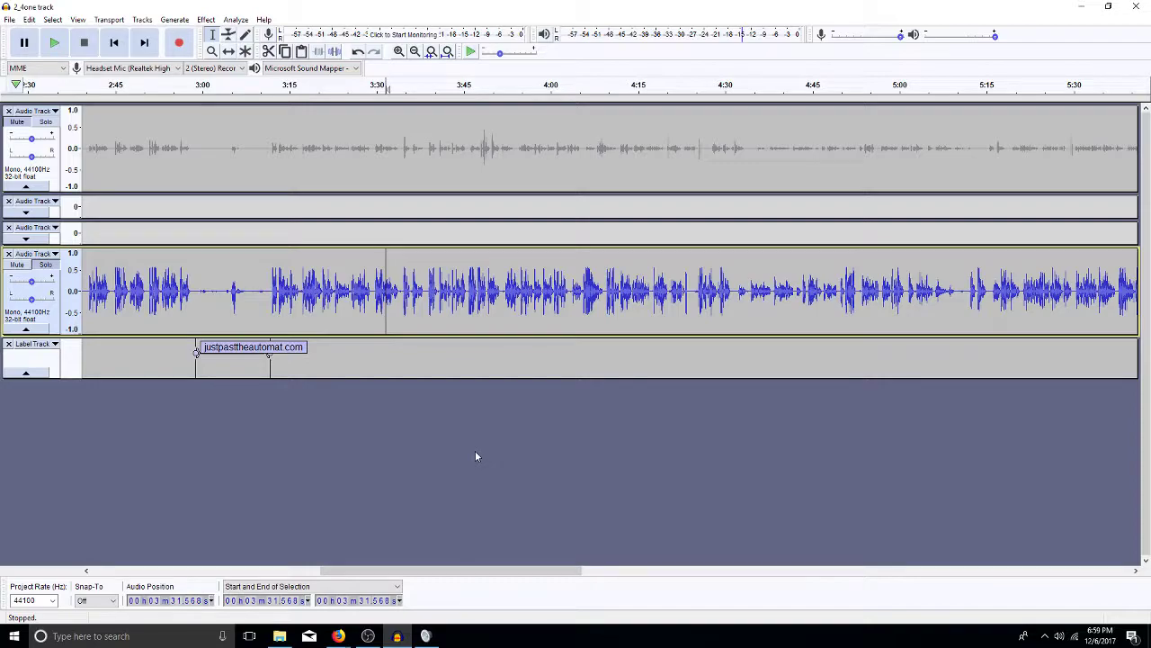
{"action": "left_click", "coordinate": [410, 295]}
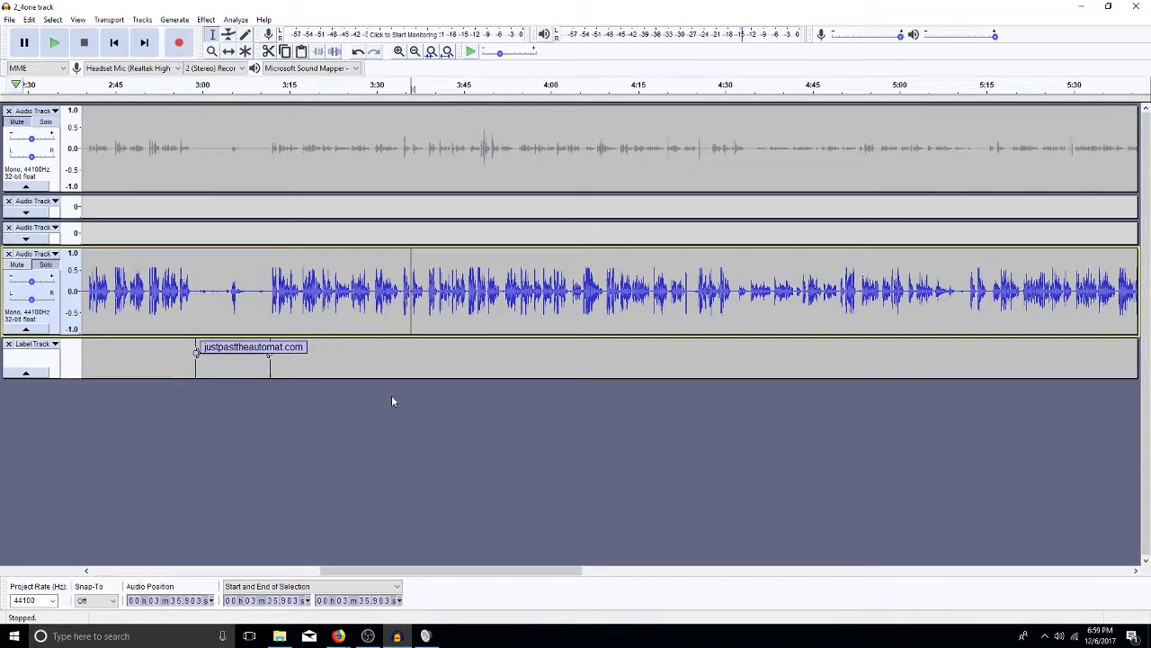